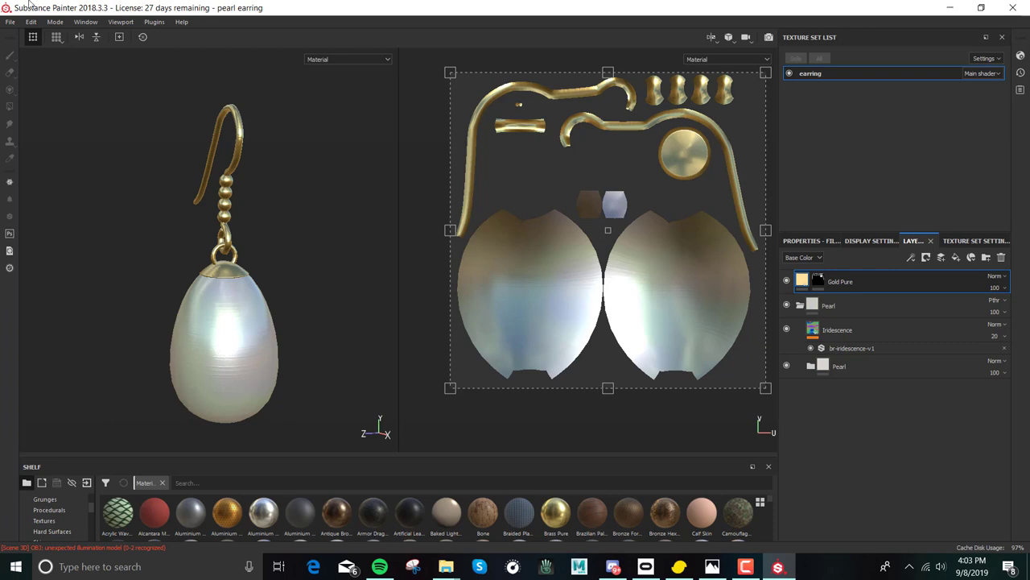
- Create a new project from the mesh file "mj flat to tex.obj" at 2048 document resolution with the OpenGL normal map format
{"action": "left_click", "coordinate": [11, 22]}
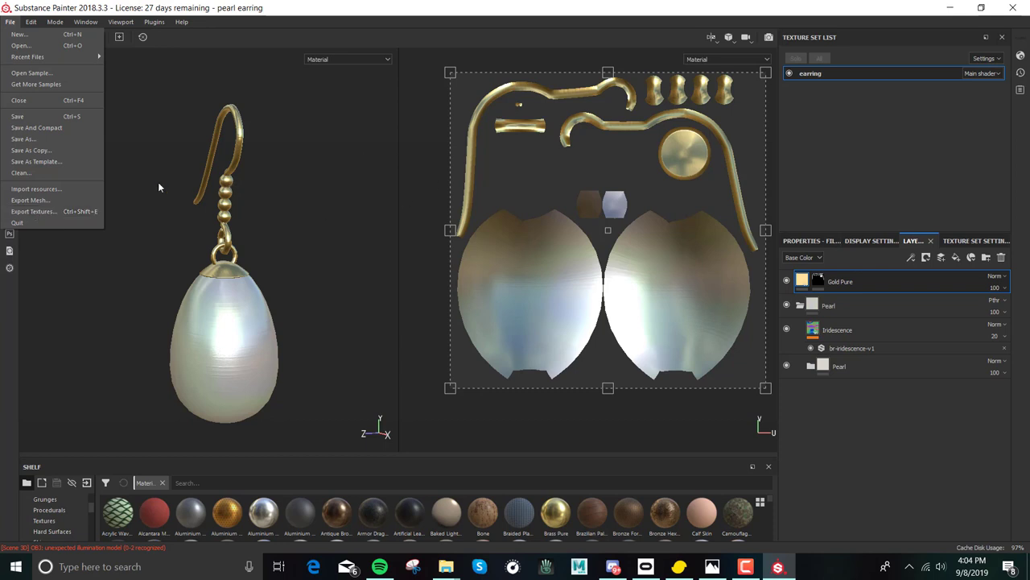
{"action": "mouse_move", "coordinate": [31, 22]}
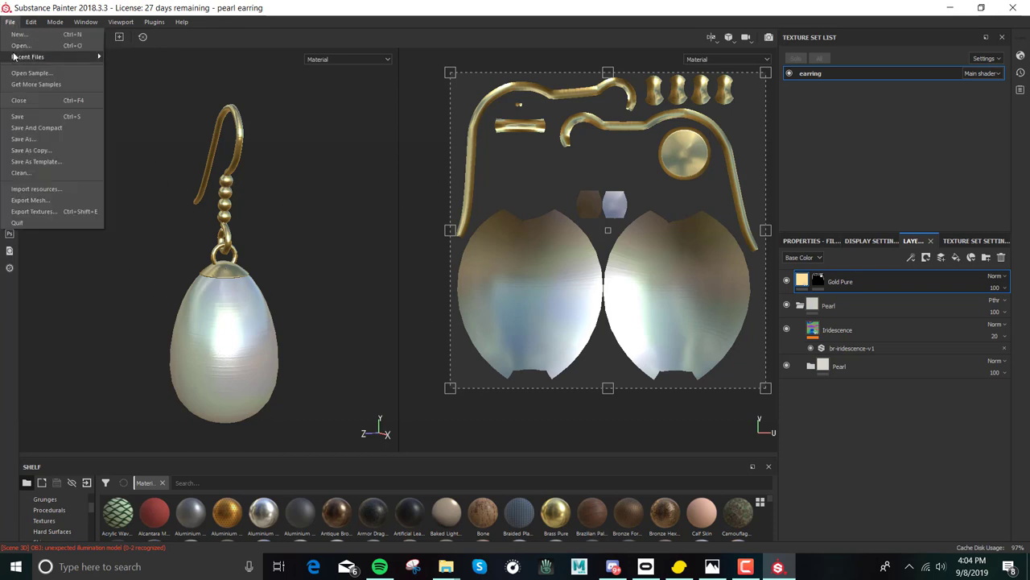
{"action": "mouse_move", "coordinate": [14, 56]}
{"action": "left_click", "coordinate": [19, 33]}
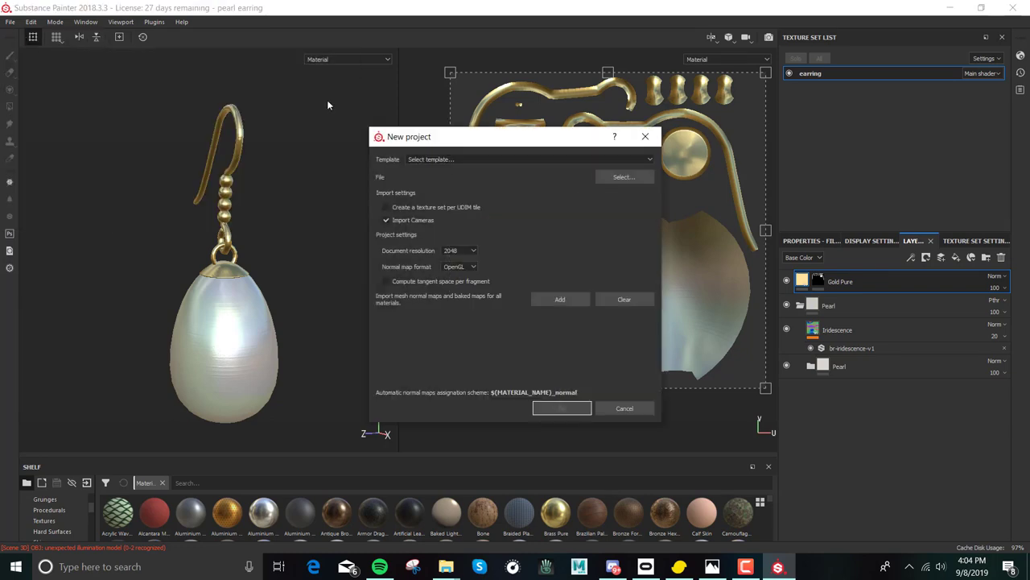
{"action": "left_click", "coordinate": [621, 177]}
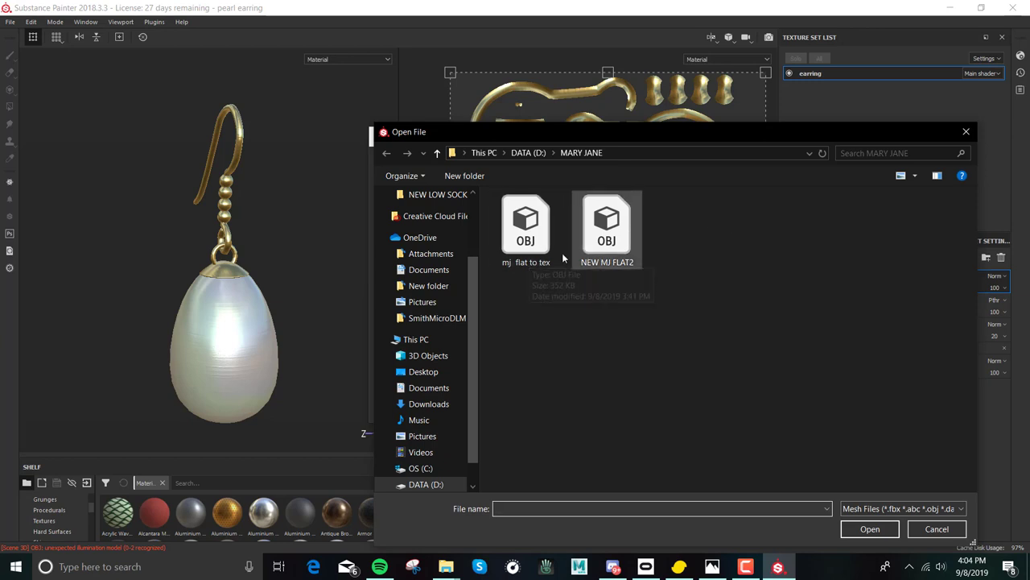
{"action": "left_click", "coordinate": [527, 251]}
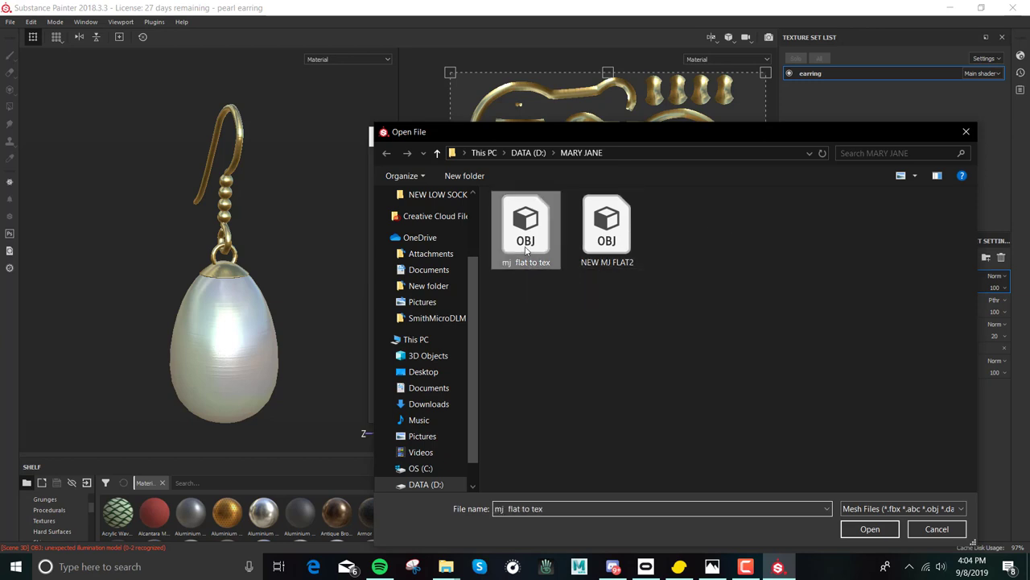
{"action": "left_click", "coordinate": [870, 529]}
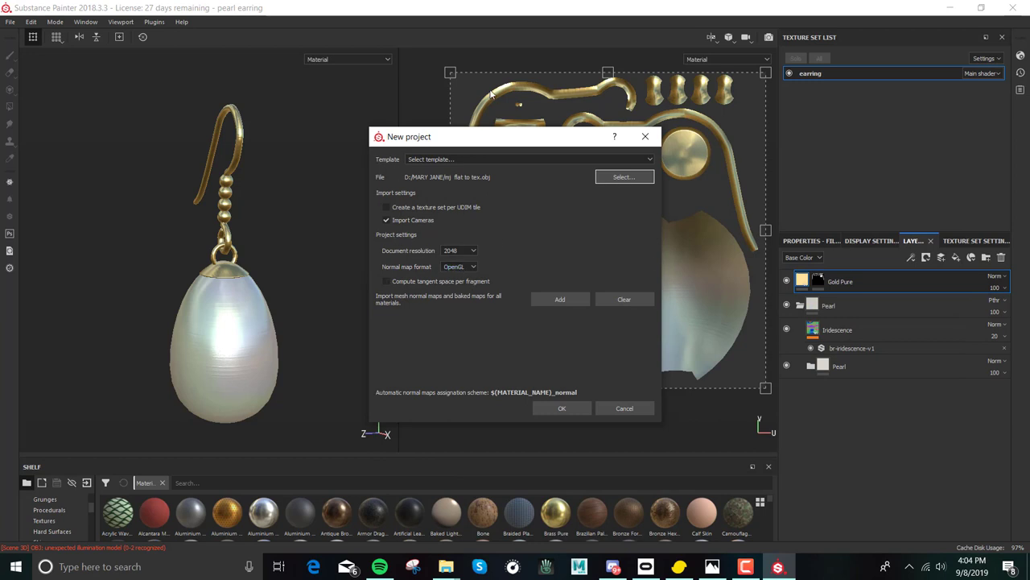
{"action": "left_click_drag", "start_coordinate": [487, 139], "coordinate": [426, 71]}
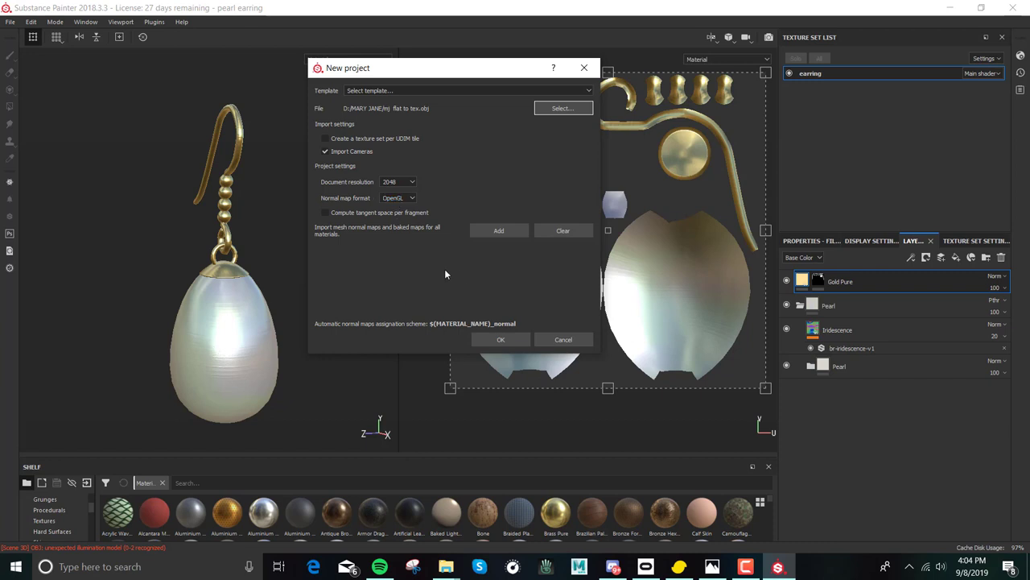
{"action": "left_click", "coordinate": [488, 341]}
{"action": "left_click", "coordinate": [504, 339]}
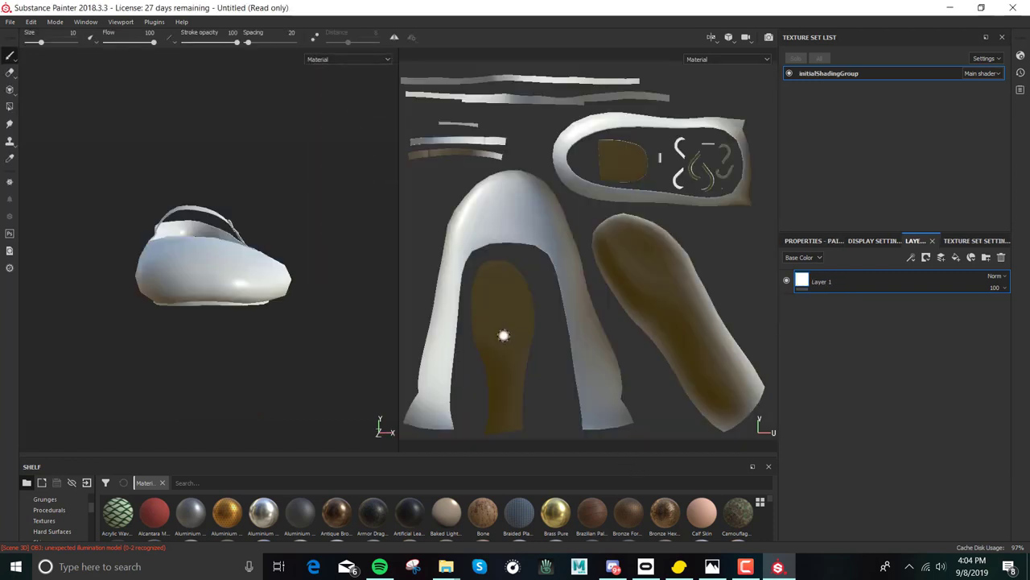
- Bake all mesh maps for the initialShadingGroup texture set
{"action": "mouse_move", "coordinate": [284, 278]}
{"action": "left_mouse_down", "text": "alt"}
{"action": "mouse_move", "coordinate": [284, 333]}
{"action": "mouse_move", "coordinate": [353, 359]}
{"action": "mouse_move", "coordinate": [322, 388]}
{"action": "mouse_move", "coordinate": [299, 327]}
{"action": "mouse_move", "coordinate": [340, 357]}
{"action": "mouse_move", "coordinate": [366, 395]}
{"action": "mouse_move", "coordinate": [301, 369]}
{"action": "mouse_move", "coordinate": [293, 207]}
{"action": "mouse_move", "coordinate": [314, 234]}
{"action": "mouse_move", "coordinate": [312, 203]}
{"action": "mouse_move", "coordinate": [301, 346]}
{"action": "mouse_move", "coordinate": [346, 241]}
{"action": "mouse_move", "coordinate": [367, 234]}
{"action": "mouse_move", "coordinate": [274, 292]}
{"action": "mouse_move", "coordinate": [265, 357]}
{"action": "mouse_move", "coordinate": [276, 327]}
{"action": "mouse_move", "coordinate": [271, 350]}
{"action": "mouse_move", "coordinate": [182, 327]}
{"action": "left_mouse_up", "text": "alt"}
{"action": "scroll", "coordinate": [242, 306], "scroll_direction": "up", "scroll_amount": 3}
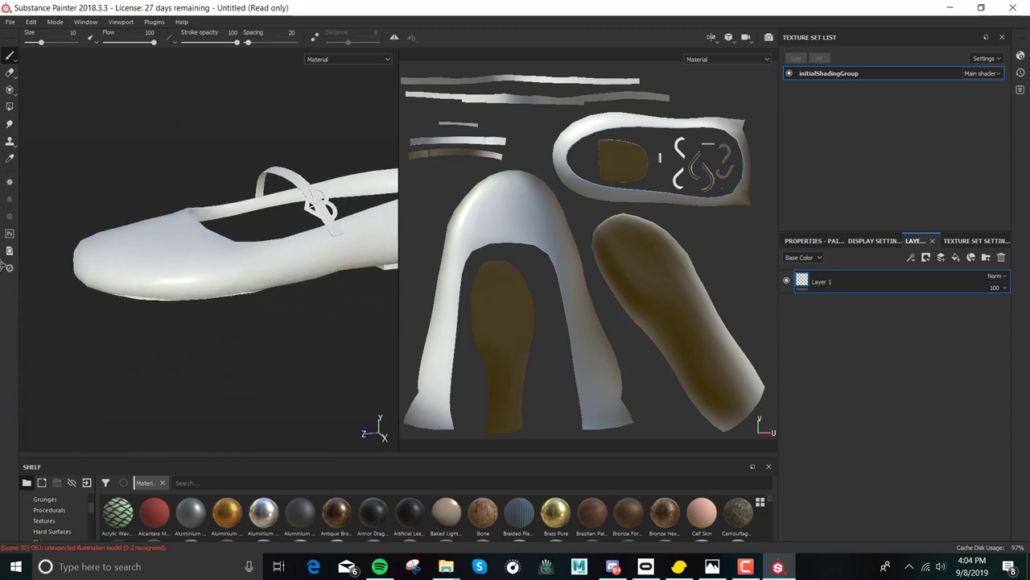
{"action": "scroll", "coordinate": [312, 318], "scroll_direction": "down", "scroll_amount": 3}
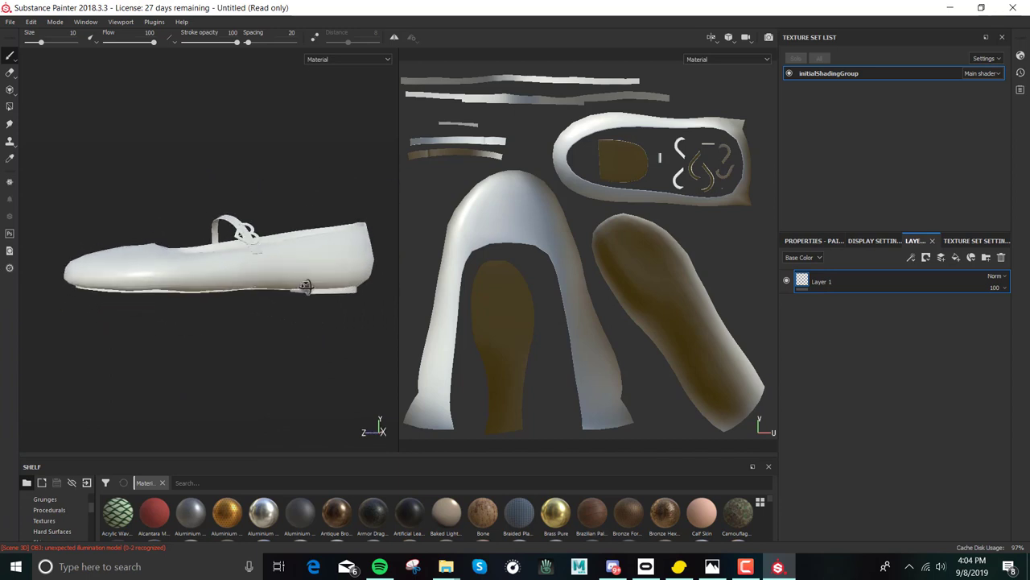
{"action": "mouse_move", "coordinate": [313, 314]}
{"action": "middle_mouse_down", "text": "alt"}
{"action": "mouse_move", "coordinate": [321, 324]}
{"action": "mouse_move", "coordinate": [298, 336]}
{"action": "middle_mouse_up", "text": "alt"}
{"action": "left_click_drag", "start_coordinate": [299, 335], "coordinate": [307, 339], "text": "alt"}
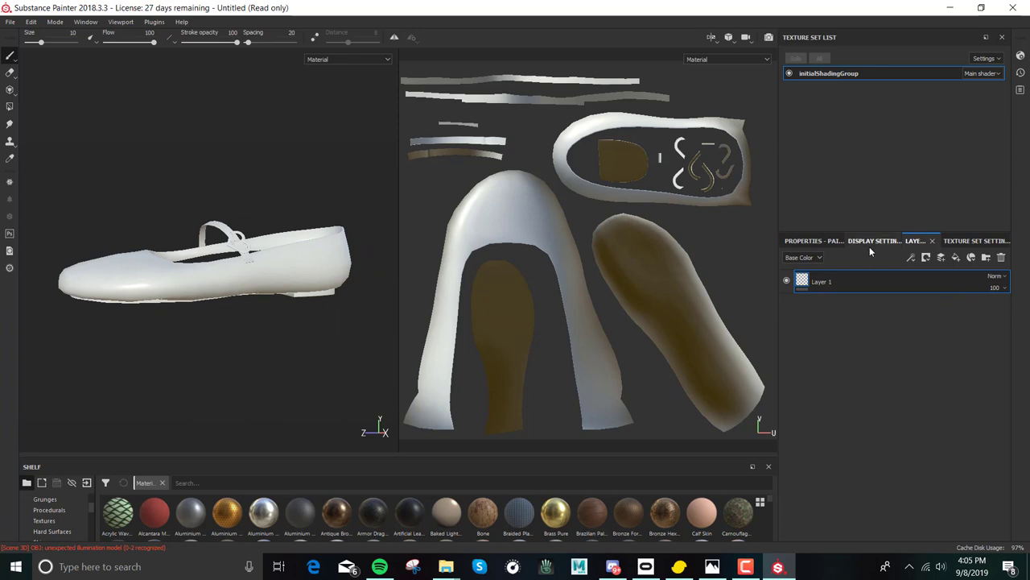
{"action": "left_click", "coordinate": [973, 242]}
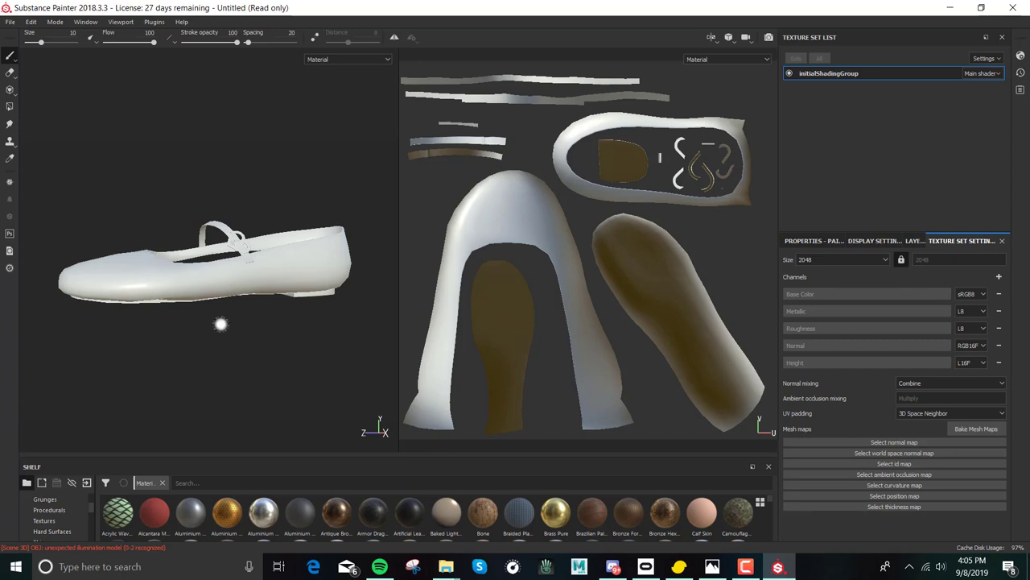
{"action": "left_click", "coordinate": [966, 428]}
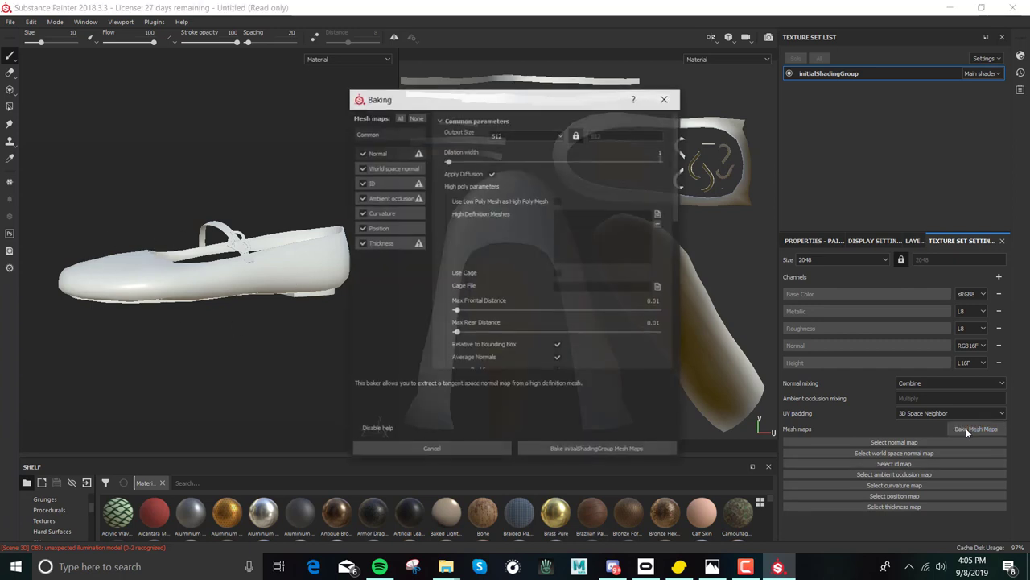
{"action": "left_click", "coordinate": [568, 450]}
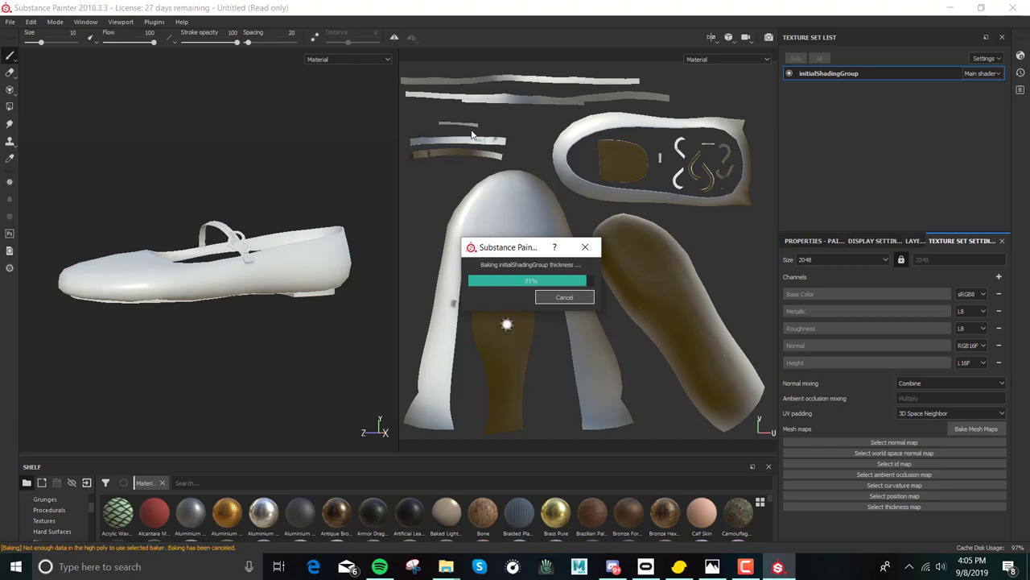
{"action": "key", "text": "Return"}
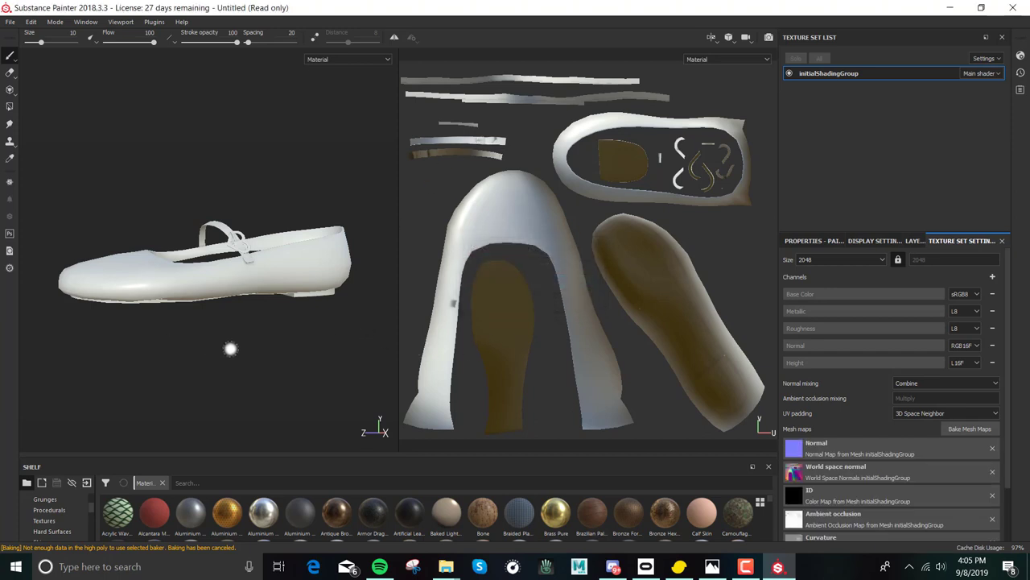
- Examine the shoe model from the heel, the sides and above, including the strap, heart buckle and foot opening
{"action": "left_click_drag", "start_coordinate": [292, 313], "coordinate": [249, 293], "text": "alt"}
{"action": "left_click_drag", "start_coordinate": [288, 342], "coordinate": [225, 345], "text": "alt"}
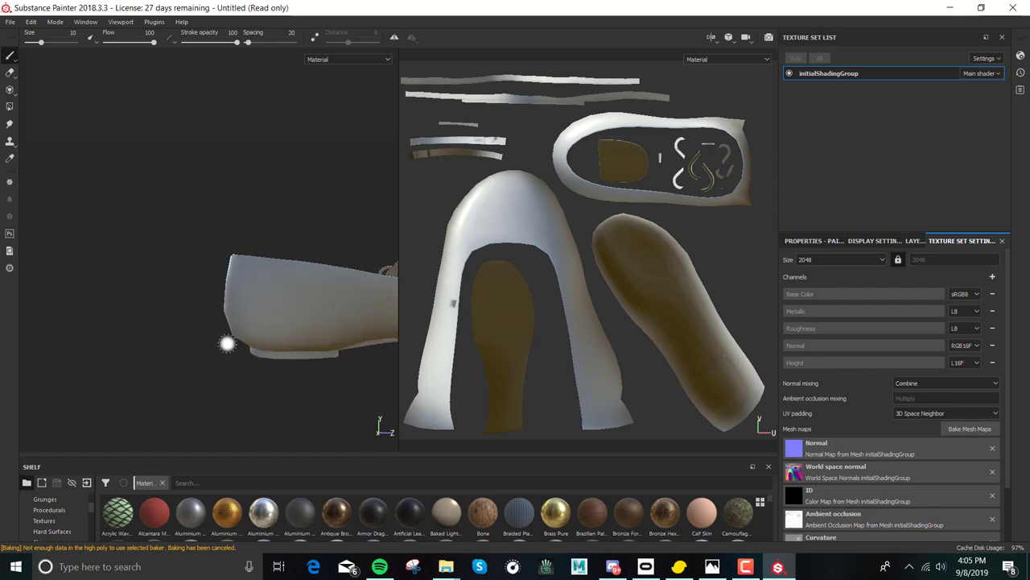
{"action": "left_click_drag", "start_coordinate": [292, 354], "coordinate": [327, 341], "text": "alt"}
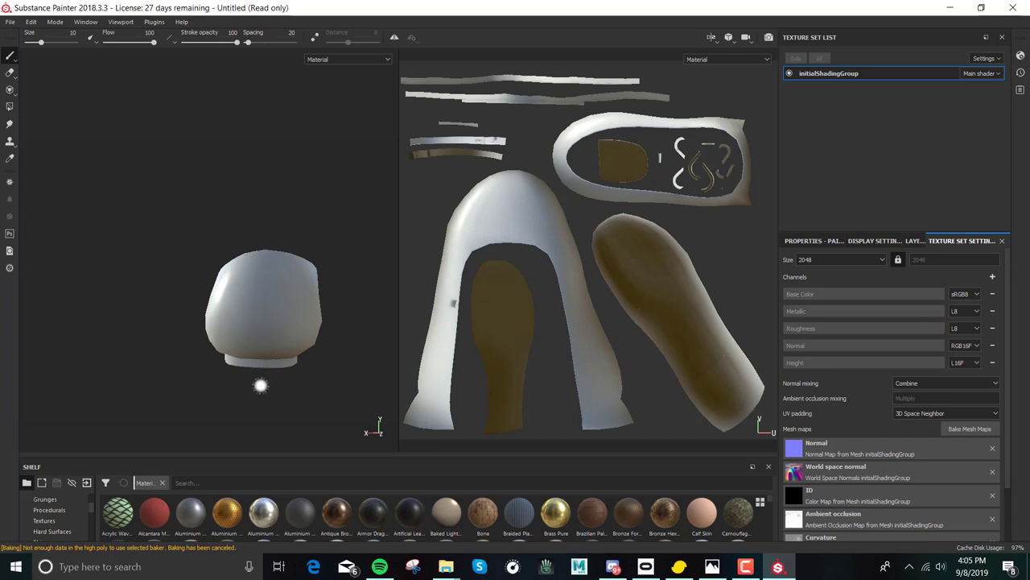
{"action": "left_click_drag", "start_coordinate": [260, 386], "coordinate": [186, 305], "text": "alt"}
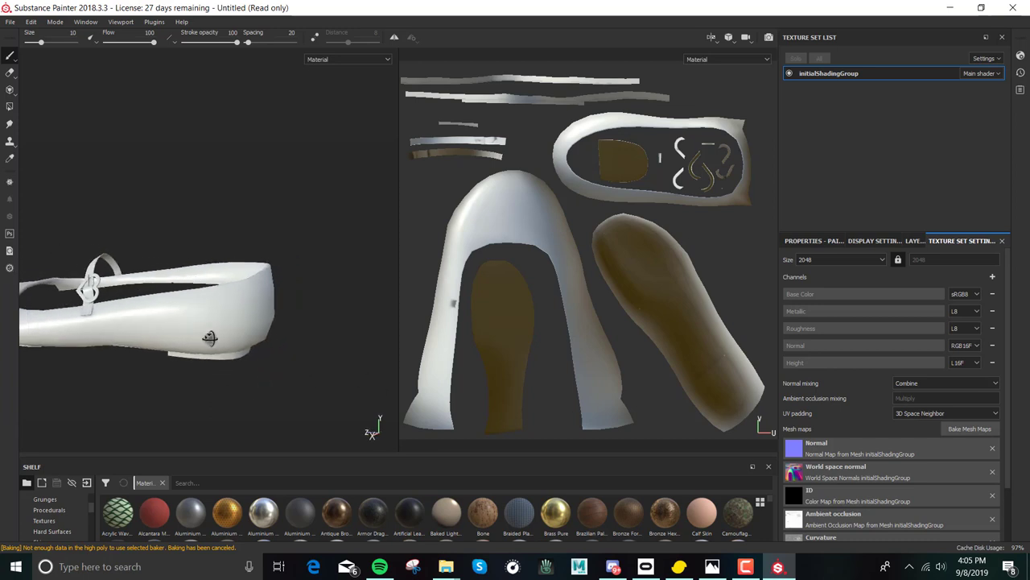
{"action": "left_click_drag", "start_coordinate": [209, 338], "coordinate": [215, 274], "text": "alt"}
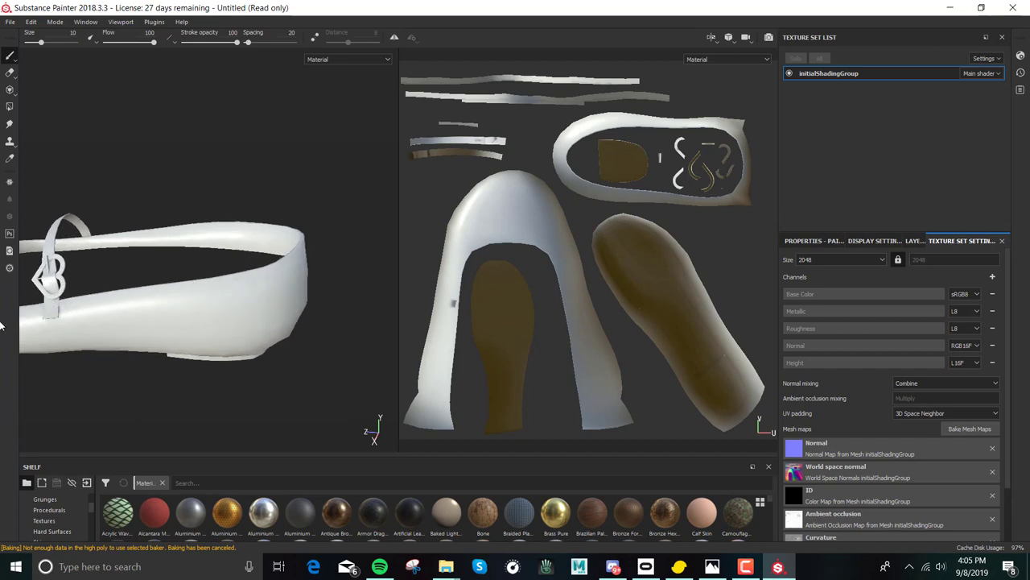
{"action": "mouse_move", "coordinate": [214, 329]}
{"action": "left_mouse_down", "text": "alt"}
{"action": "mouse_move", "coordinate": [256, 334]}
{"action": "mouse_move", "coordinate": [214, 340]}
{"action": "left_mouse_up", "text": "alt"}
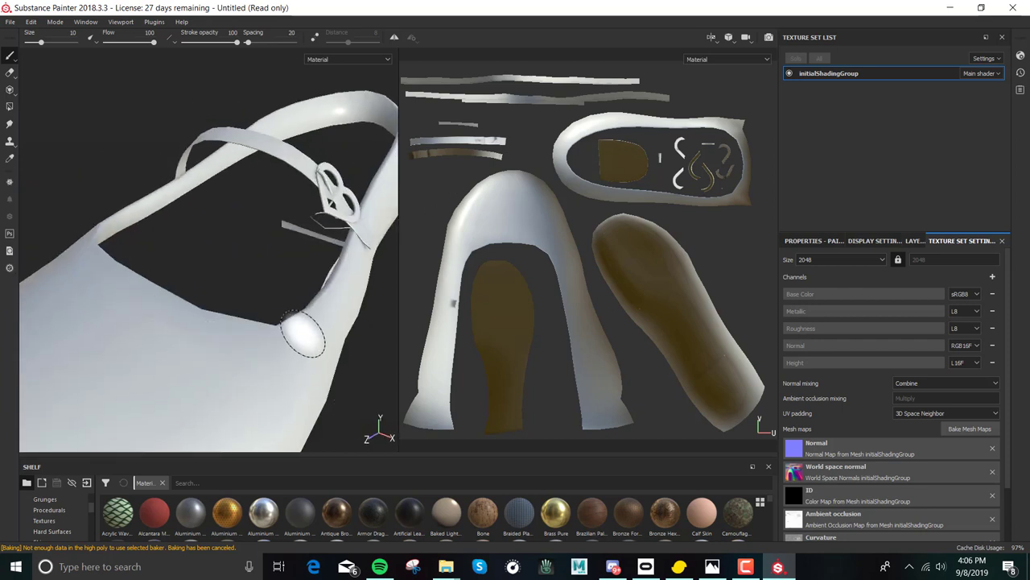
{"action": "mouse_move", "coordinate": [303, 336]}
{"action": "left_mouse_down", "text": "alt"}
{"action": "mouse_move", "coordinate": [327, 315]}
{"action": "mouse_move", "coordinate": [83, 281]}
{"action": "left_mouse_up", "text": "alt"}
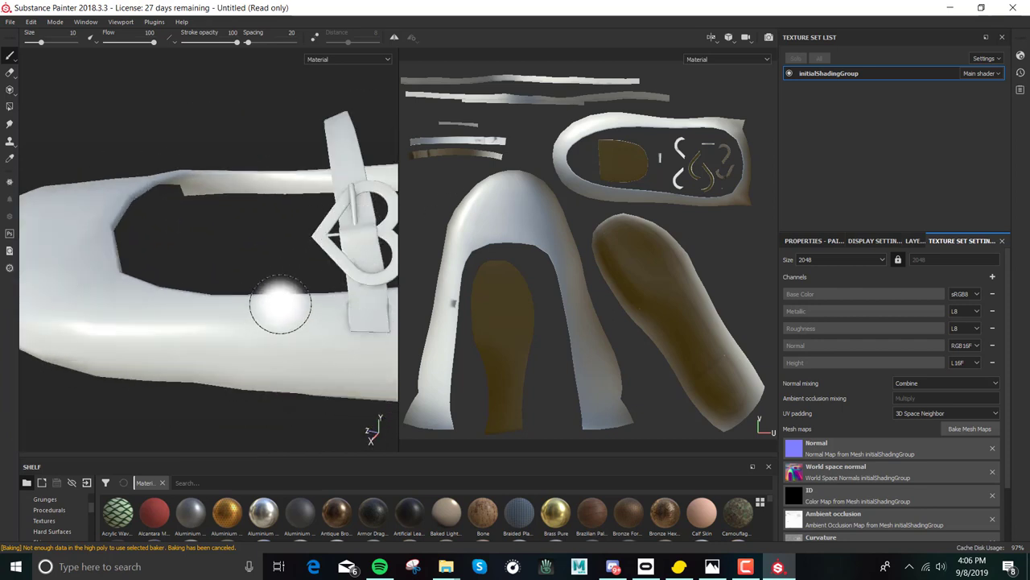
{"action": "mouse_move", "coordinate": [280, 303]}
{"action": "left_mouse_down", "text": "alt"}
{"action": "mouse_move", "coordinate": [362, 333]}
{"action": "mouse_move", "coordinate": [242, 196]}
{"action": "mouse_move", "coordinate": [375, 237]}
{"action": "mouse_move", "coordinate": [241, 177]}
{"action": "mouse_move", "coordinate": [269, 291]}
{"action": "mouse_move", "coordinate": [223, 236]}
{"action": "mouse_move", "coordinate": [200, 142]}
{"action": "mouse_move", "coordinate": [292, 161]}
{"action": "mouse_move", "coordinate": [338, 298]}
{"action": "mouse_move", "coordinate": [184, 329]}
{"action": "mouse_move", "coordinate": [282, 326]}
{"action": "mouse_move", "coordinate": [250, 332]}
{"action": "mouse_move", "coordinate": [233, 262]}
{"action": "mouse_move", "coordinate": [288, 349]}
{"action": "mouse_move", "coordinate": [265, 322]}
{"action": "mouse_move", "coordinate": [292, 169]}
{"action": "mouse_move", "coordinate": [304, 169]}
{"action": "mouse_move", "coordinate": [331, 314]}
{"action": "mouse_move", "coordinate": [268, 242]}
{"action": "mouse_move", "coordinate": [260, 278]}
{"action": "mouse_move", "coordinate": [299, 308]}
{"action": "left_mouse_up", "text": "alt"}
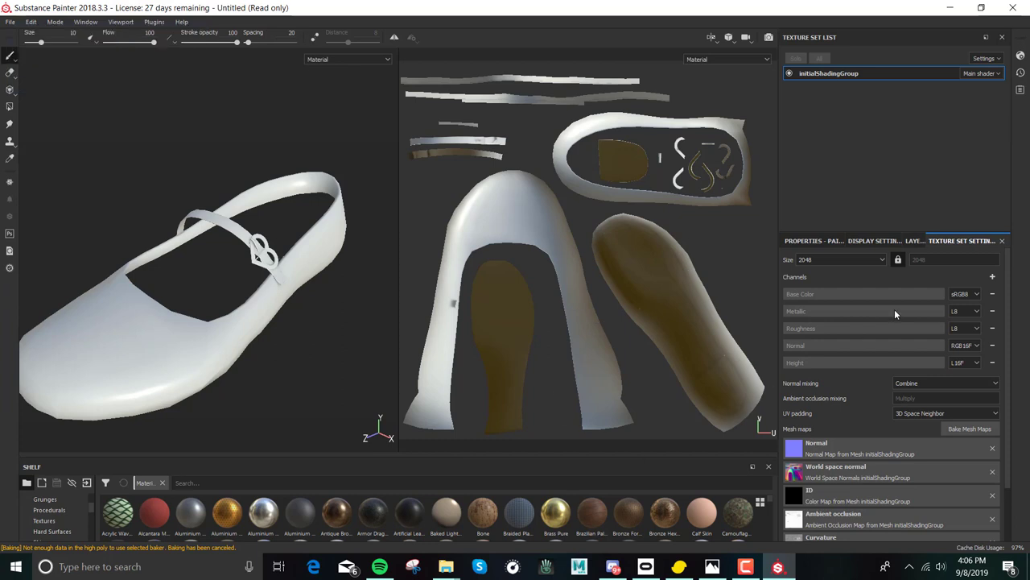
- Add a fill layer above Layer 1 and apply the Artificial Leather material to it
{"action": "left_click", "coordinate": [912, 242]}
{"action": "left_click", "coordinate": [956, 257]}
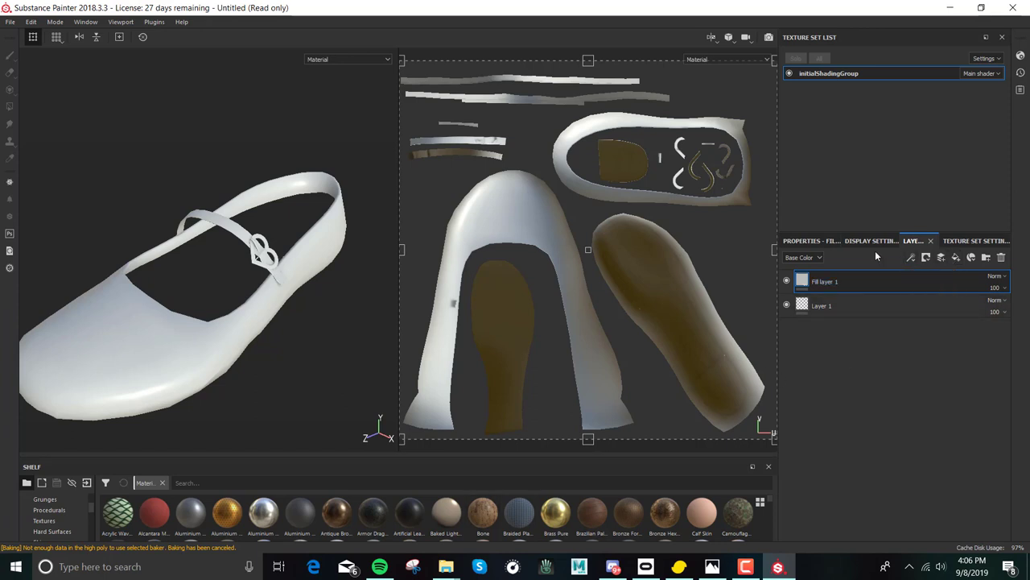
{"action": "left_click", "coordinate": [828, 239]}
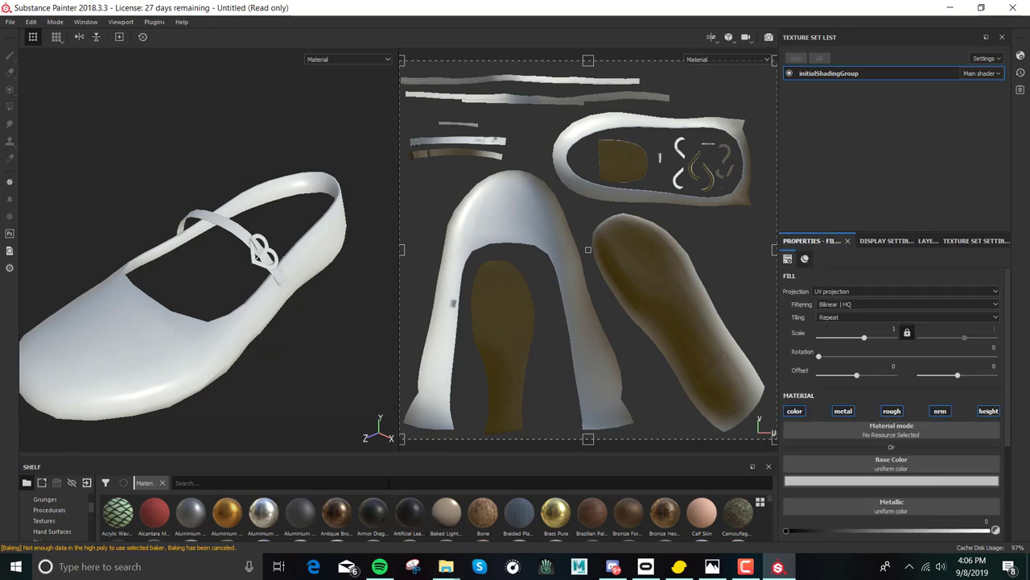
{"action": "left_click", "coordinate": [914, 432]}
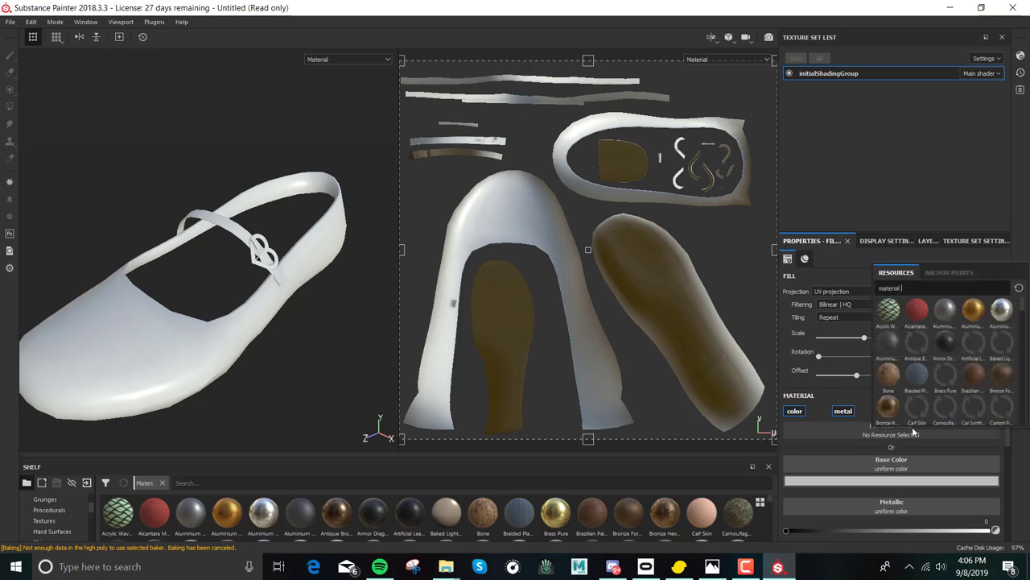
{"action": "left_click", "coordinate": [976, 351]}
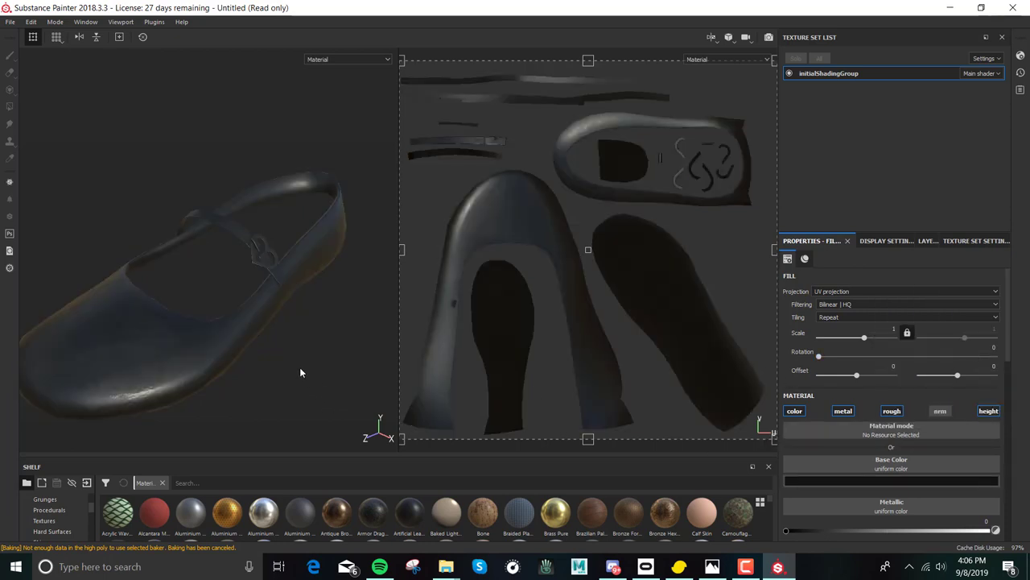
{"action": "left_click_drag", "start_coordinate": [300, 372], "coordinate": [266, 364], "text": "alt"}
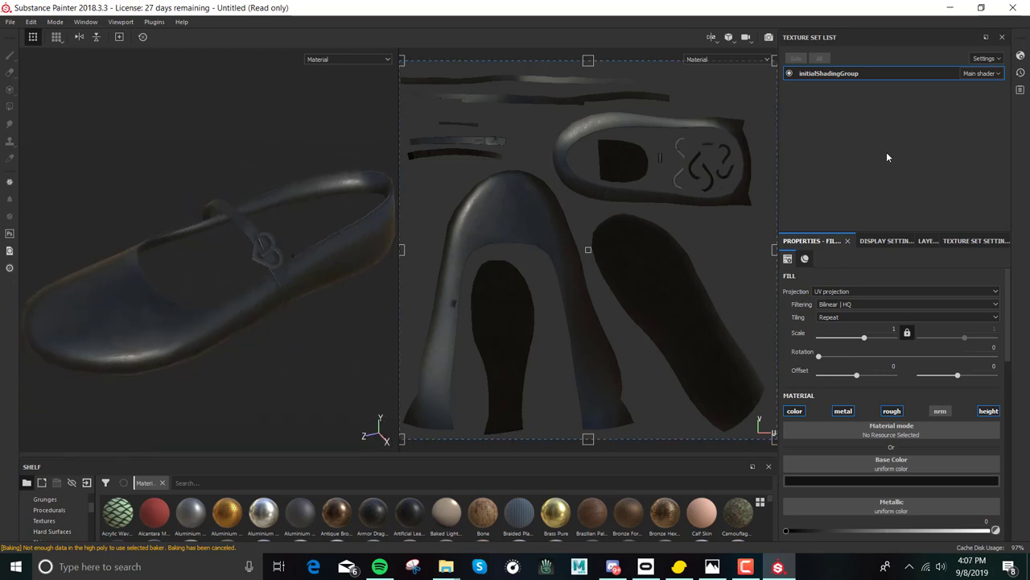
- Add a second fill layer on top of the leather layer and apply the Brass Pure material to it
{"action": "left_click", "coordinate": [929, 241]}
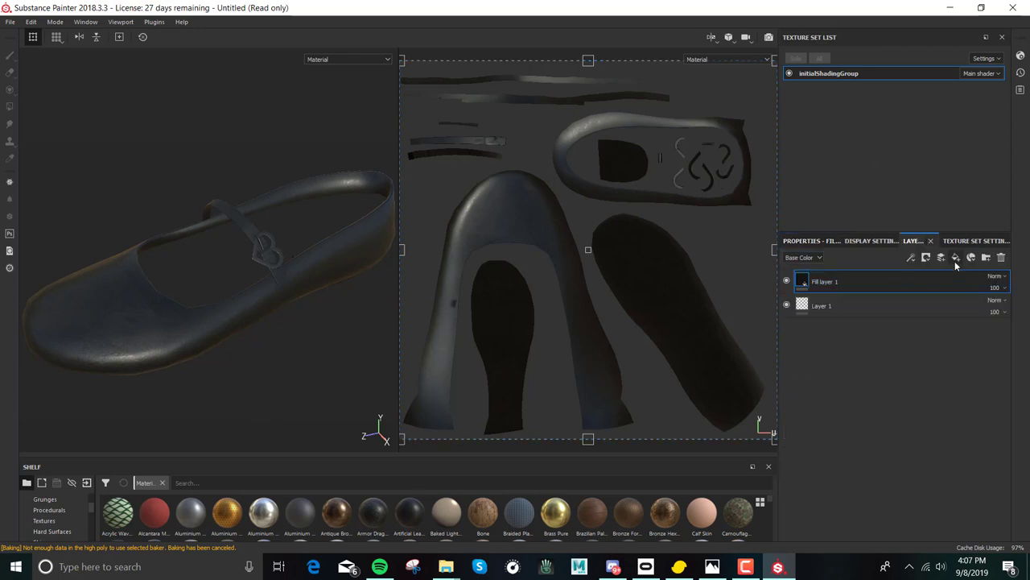
{"action": "left_click", "coordinate": [958, 259]}
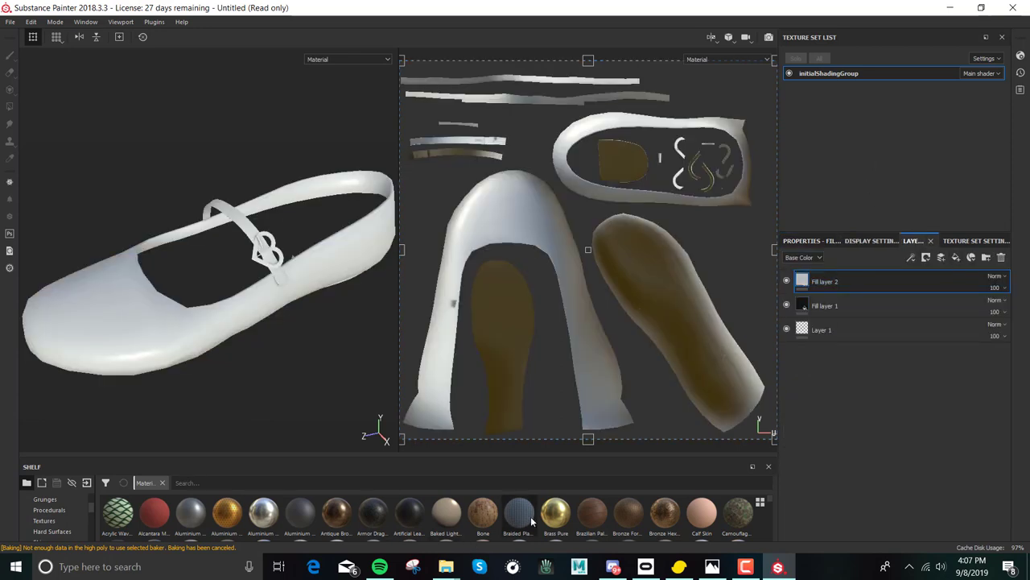
{"action": "left_click", "coordinate": [810, 241]}
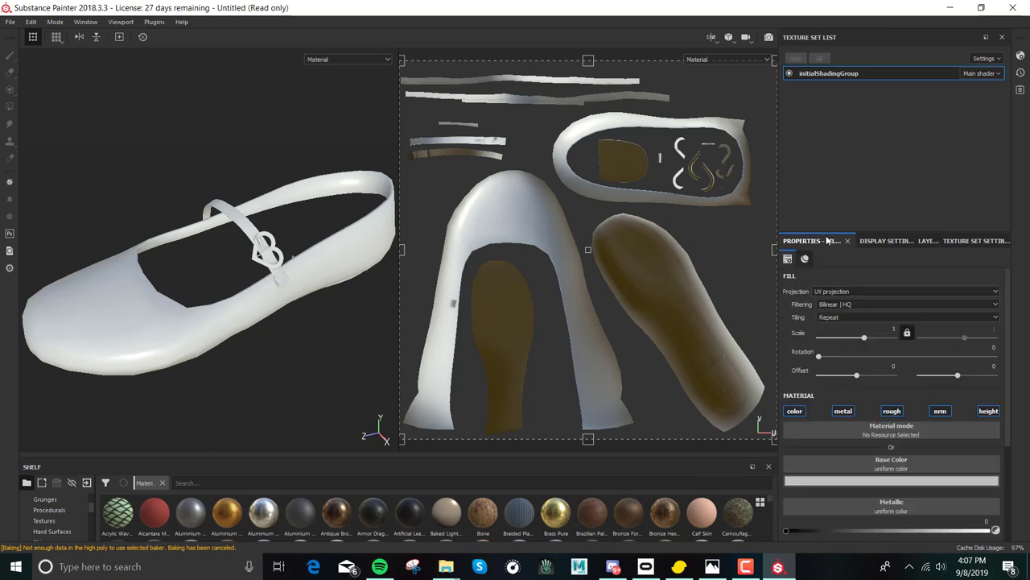
{"action": "left_click", "coordinate": [894, 434]}
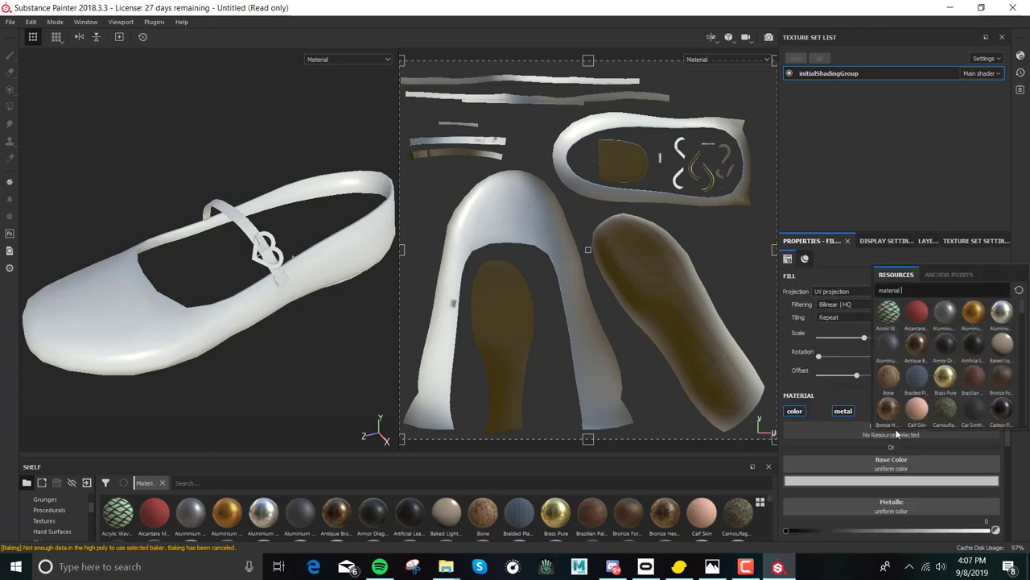
{"action": "left_click", "coordinate": [953, 380]}
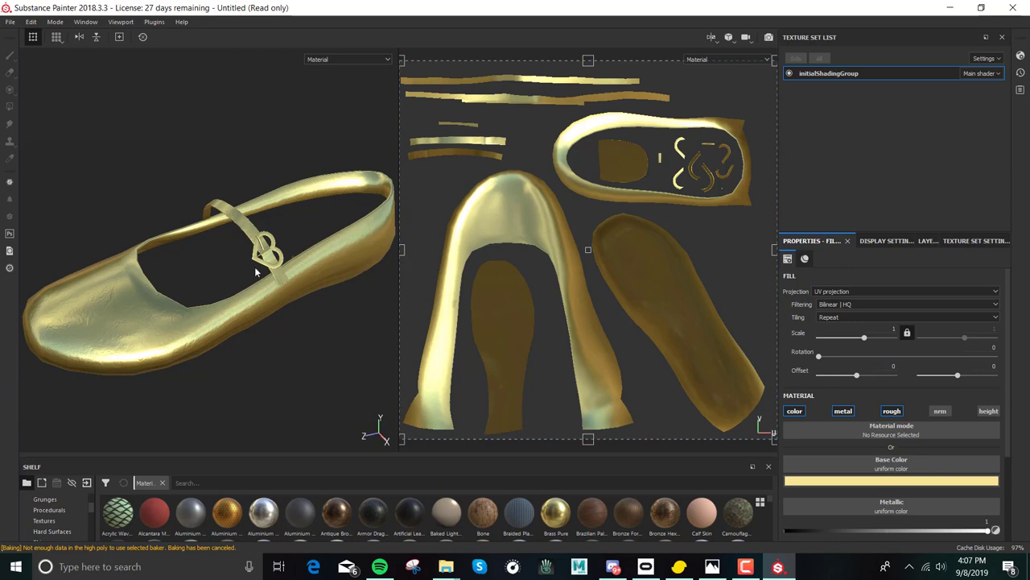
{"action": "left_click_drag", "start_coordinate": [255, 267], "coordinate": [269, 299], "text": "alt"}
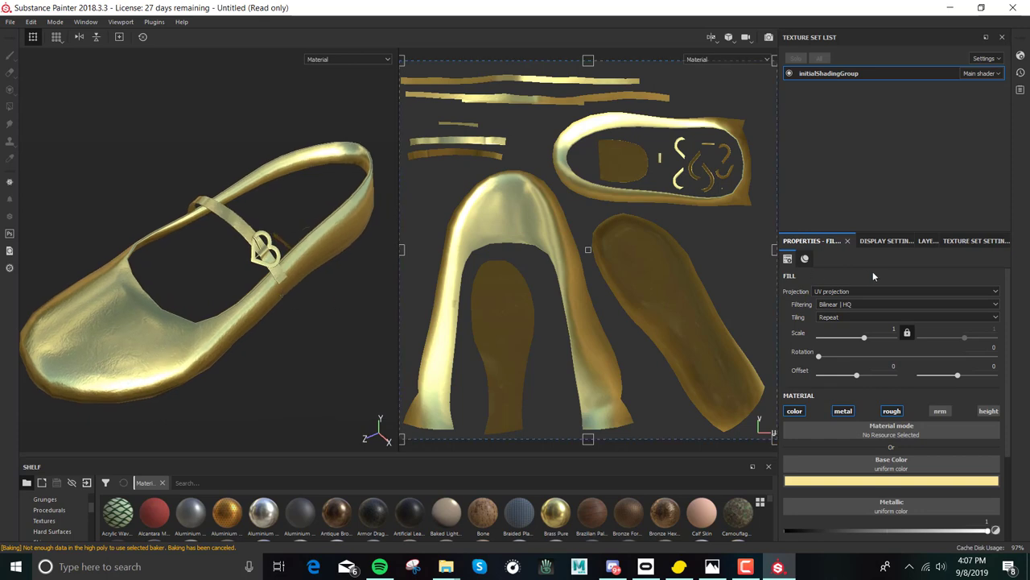
- Add a black mask to the brass layer, Fill layer 2
{"action": "left_click", "coordinate": [922, 243]}
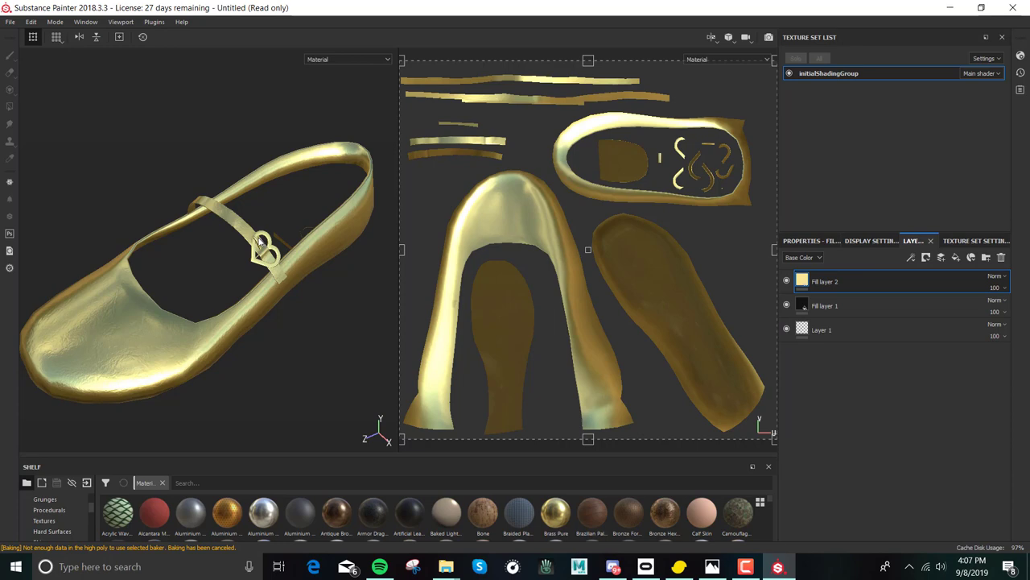
{"action": "right_click", "coordinate": [889, 287]}
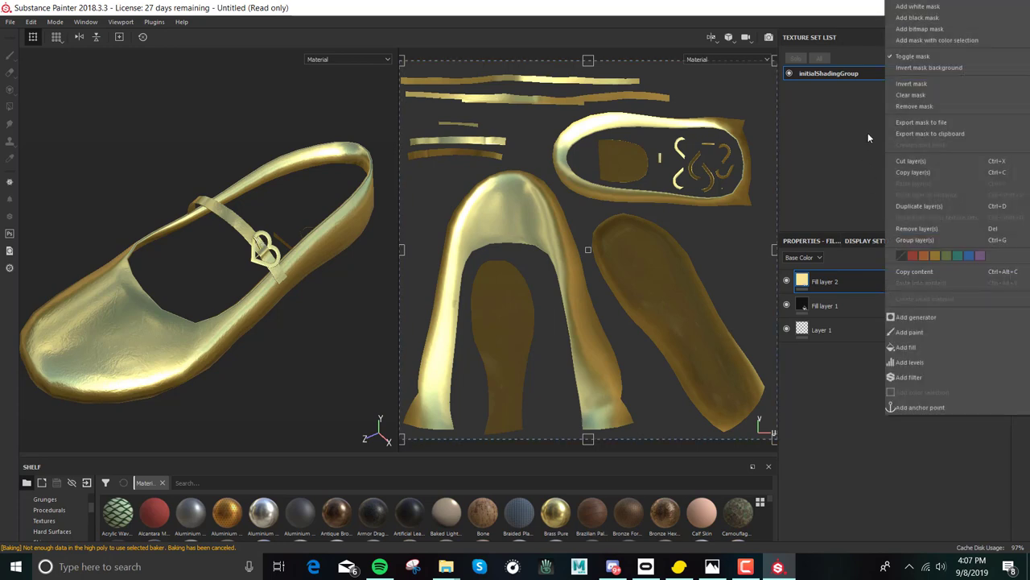
{"action": "left_click", "coordinate": [925, 18]}
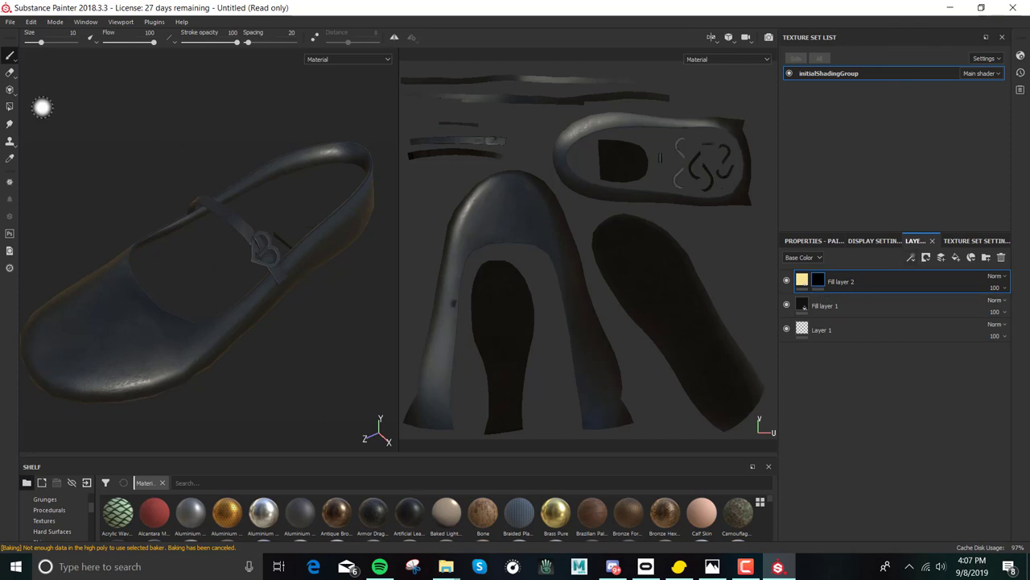
- Reveal the brass on the strap's heart buckle and its pin islands in the mask, using Polygon Fill in UV chunk mode
{"action": "left_click", "coordinate": [10, 107]}
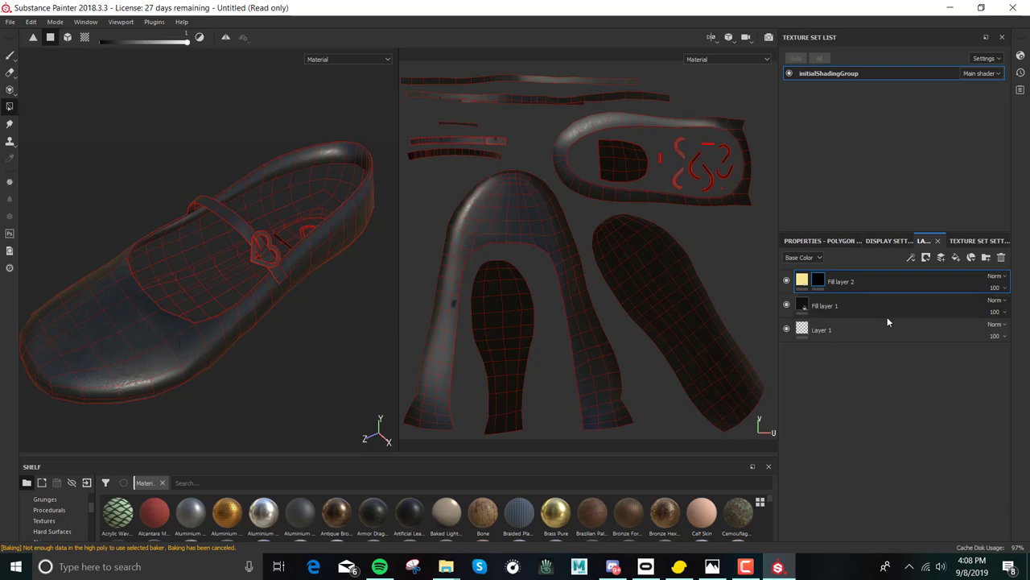
{"action": "left_click", "coordinate": [827, 241]}
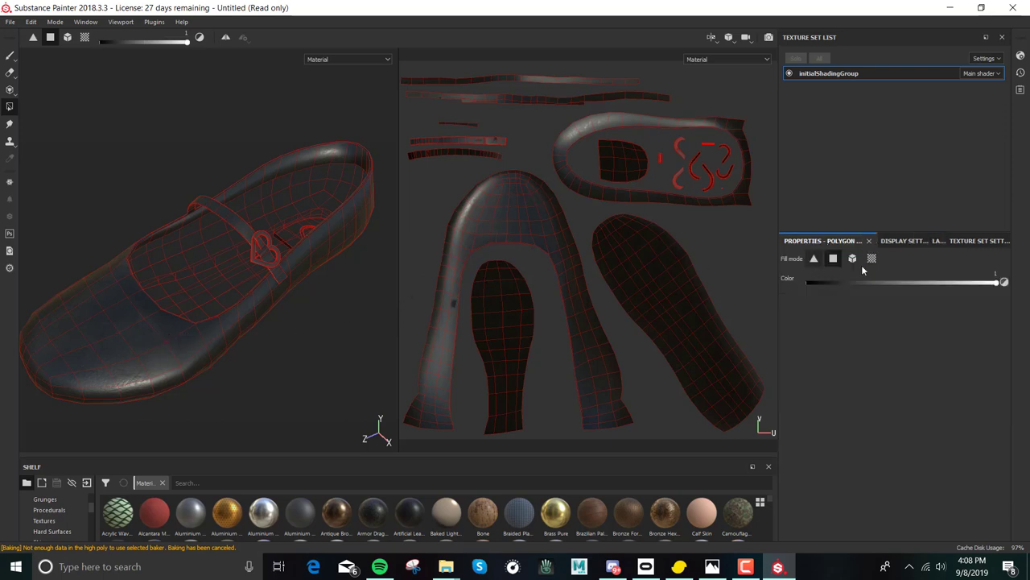
{"action": "left_click", "coordinate": [869, 261]}
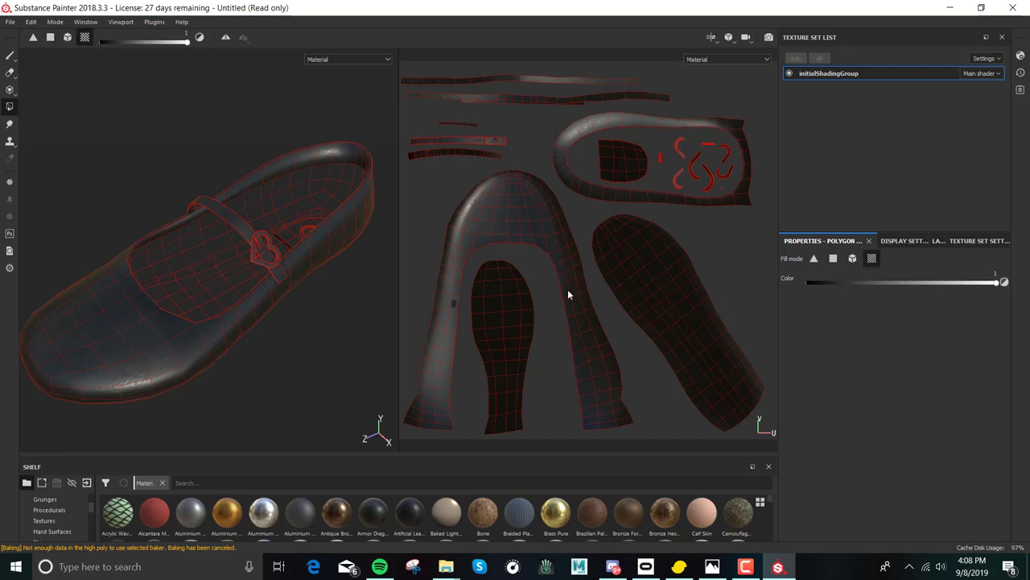
{"action": "middle_click_drag", "start_coordinate": [618, 297], "coordinate": [520, 396]}
{"action": "scroll", "coordinate": [661, 287], "scroll_direction": "up", "scroll_amount": 3}
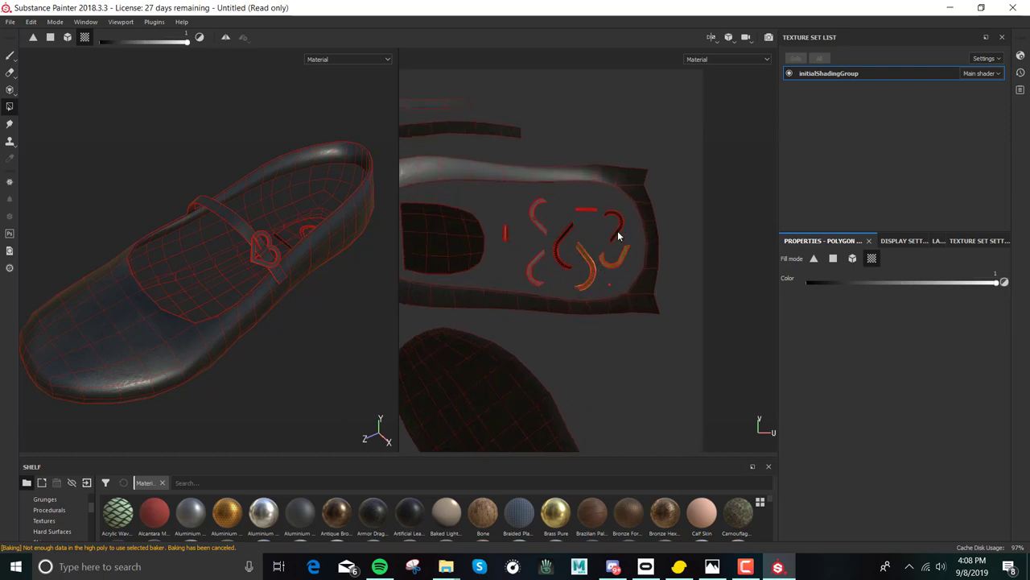
{"action": "left_click", "coordinate": [536, 226]}
{"action": "left_click", "coordinate": [528, 263]}
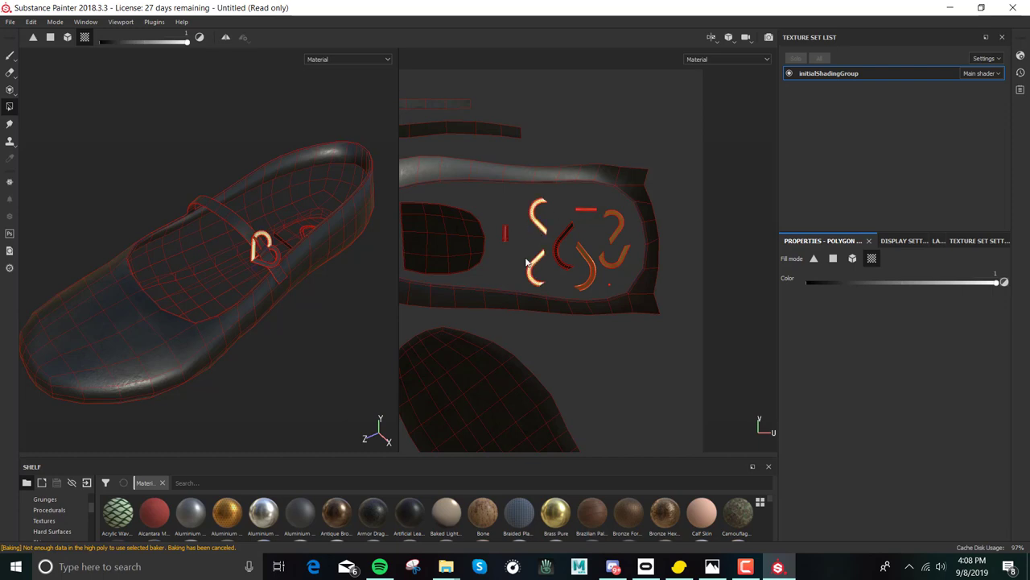
{"action": "left_click", "coordinate": [507, 234]}
{"action": "middle_click_drag", "start_coordinate": [515, 250], "coordinate": [600, 338]}
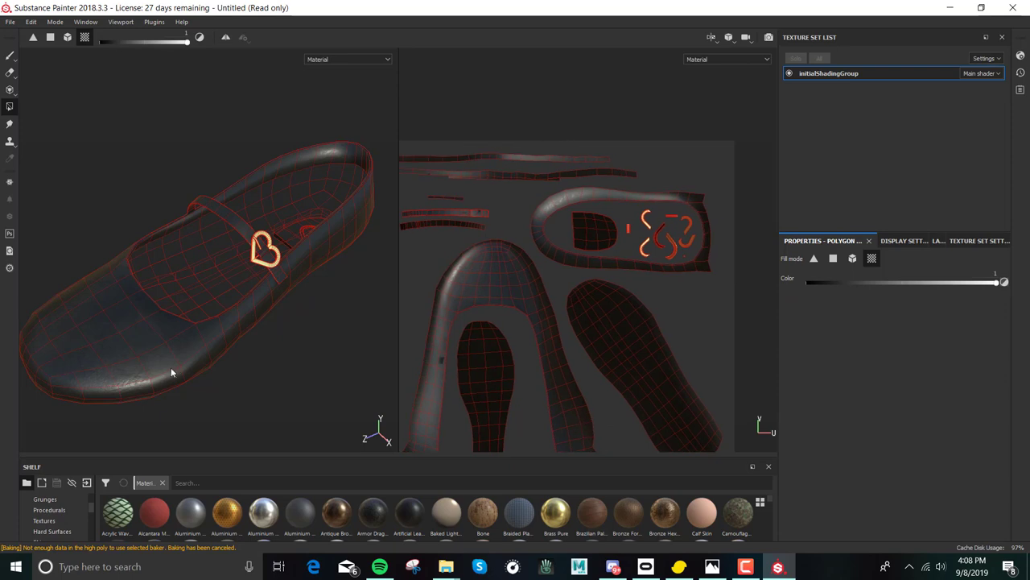
- Reveal the brass on the UV islands of the heart on the sole's heel
{"action": "left_click_drag", "start_coordinate": [170, 371], "coordinate": [235, 183], "text": "alt"}
{"action": "scroll", "coordinate": [658, 264], "scroll_direction": "up", "scroll_amount": 2}
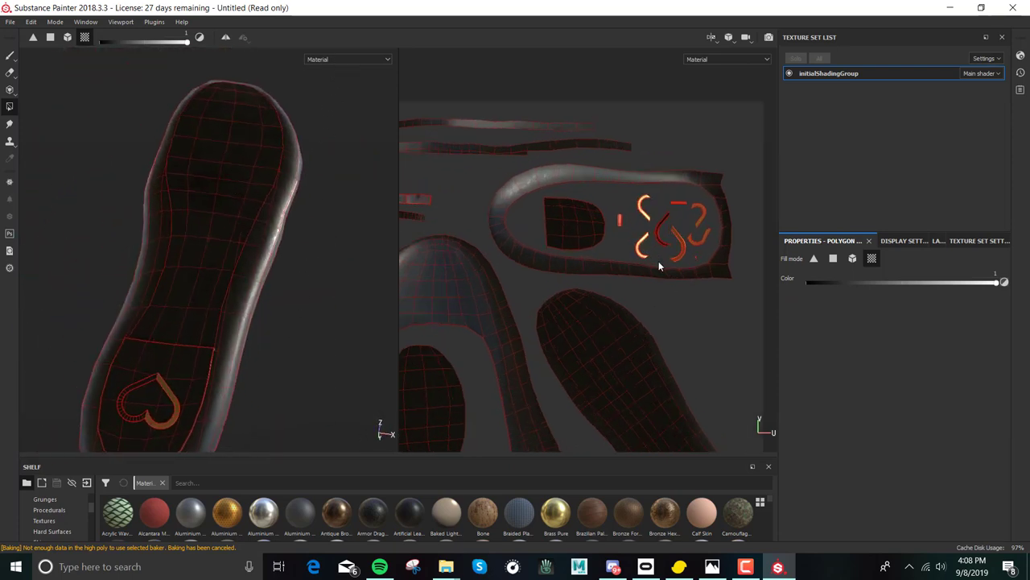
{"action": "scroll", "coordinate": [659, 265], "scroll_direction": "up", "scroll_amount": 4}
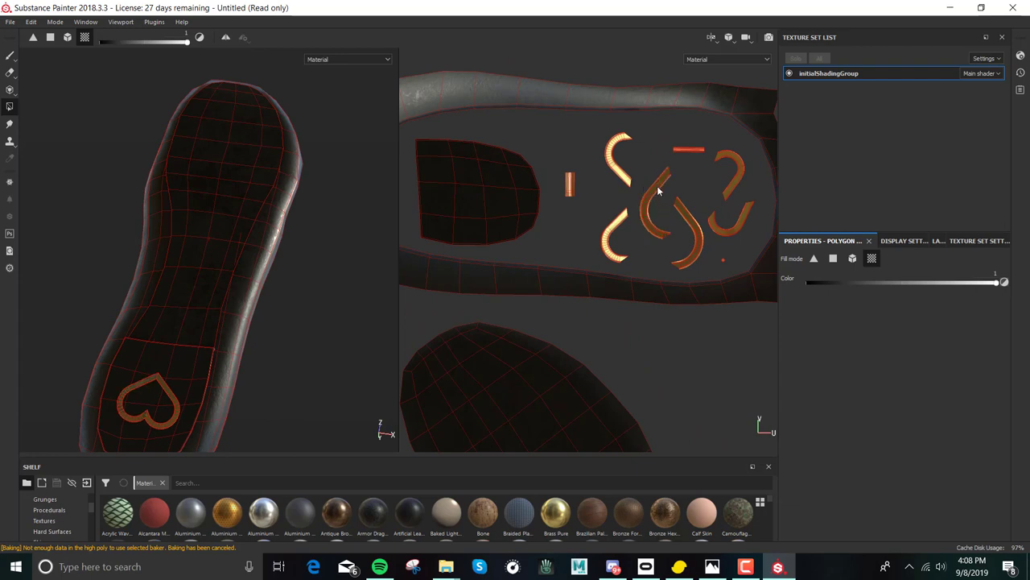
{"action": "scroll", "coordinate": [253, 322], "scroll_direction": "up", "scroll_amount": 2}
{"action": "scroll", "coordinate": [277, 323], "scroll_direction": "down", "scroll_amount": 5}
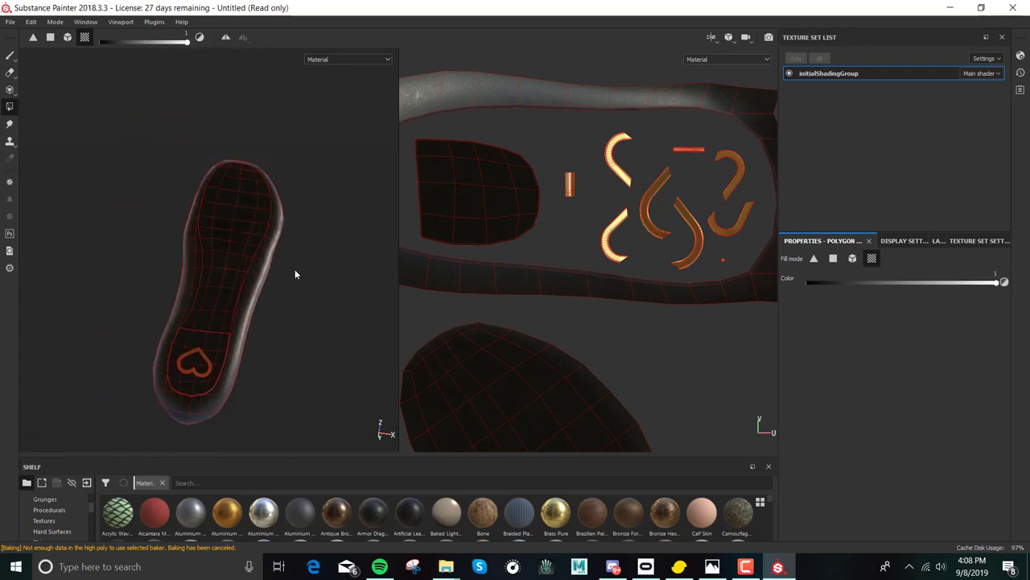
- Inspect the brass heart buckle and its pin on the strap up close and from above
{"action": "left_click_drag", "start_coordinate": [295, 274], "coordinate": [255, 348], "text": "alt"}
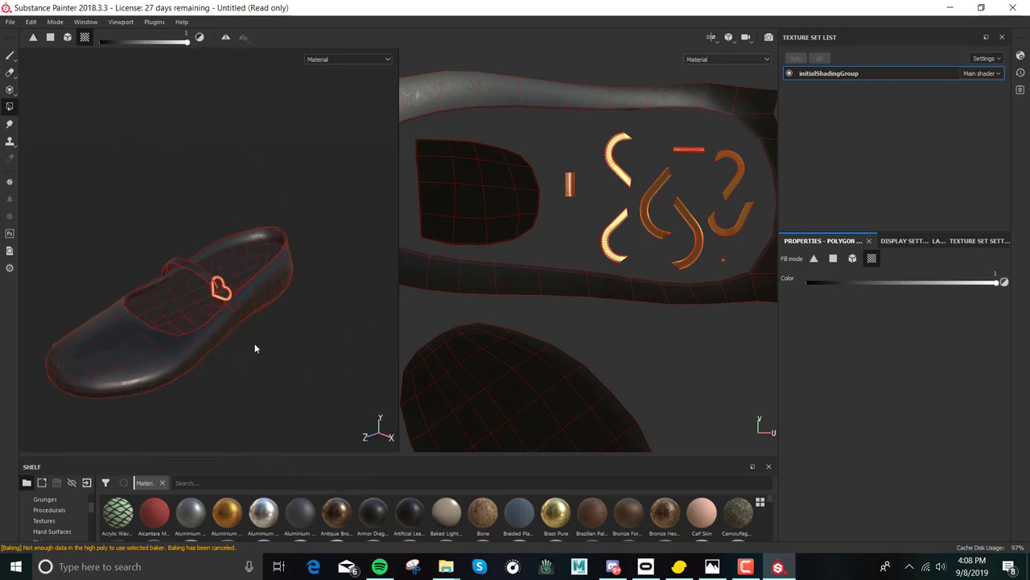
{"action": "scroll", "coordinate": [274, 338], "scroll_direction": "up", "scroll_amount": 8}
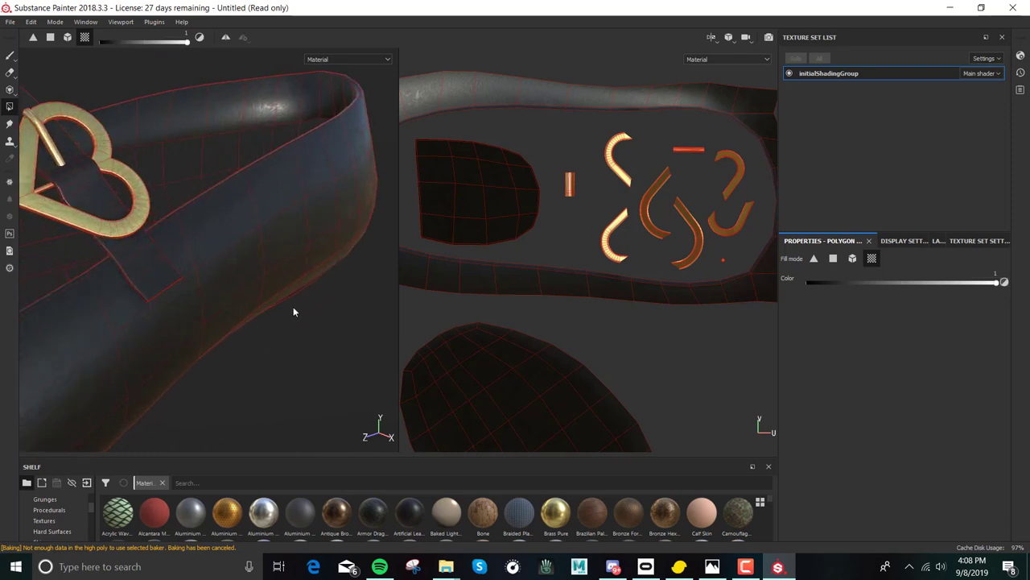
{"action": "left_click_drag", "start_coordinate": [294, 311], "coordinate": [282, 355], "text": "alt"}
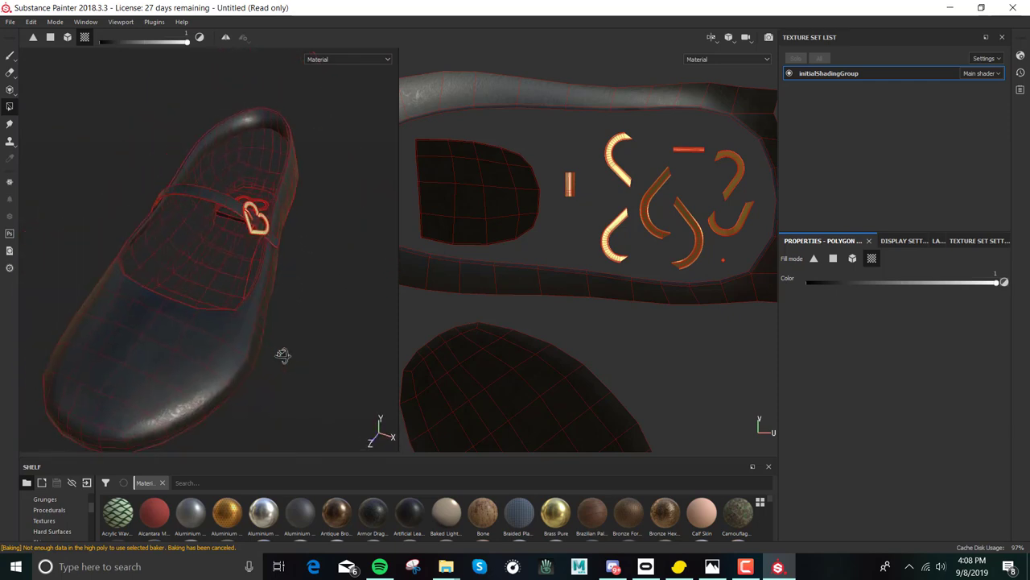
{"action": "left_click", "coordinate": [936, 240]}
{"action": "left_click_drag", "start_coordinate": [283, 424], "coordinate": [271, 391], "text": "alt"}
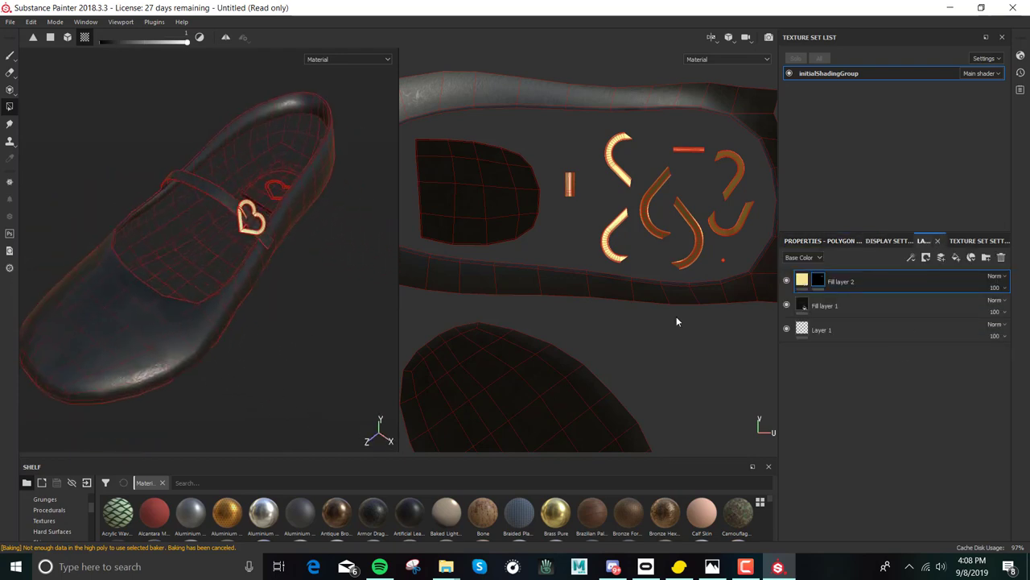
{"action": "scroll", "coordinate": [280, 271], "scroll_direction": "up", "scroll_amount": 5}
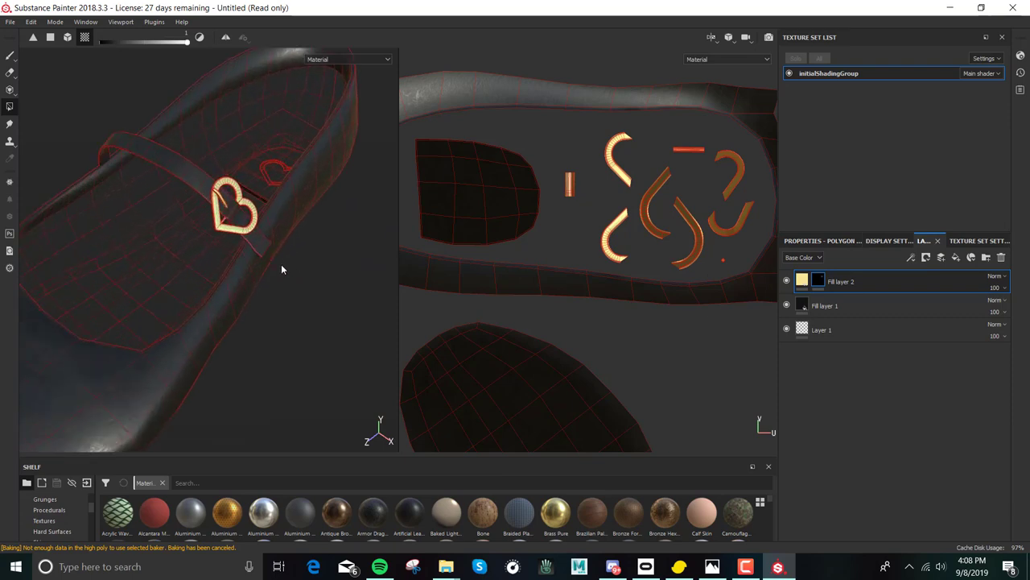
{"action": "left_click_drag", "start_coordinate": [252, 292], "coordinate": [236, 311], "text": "alt"}
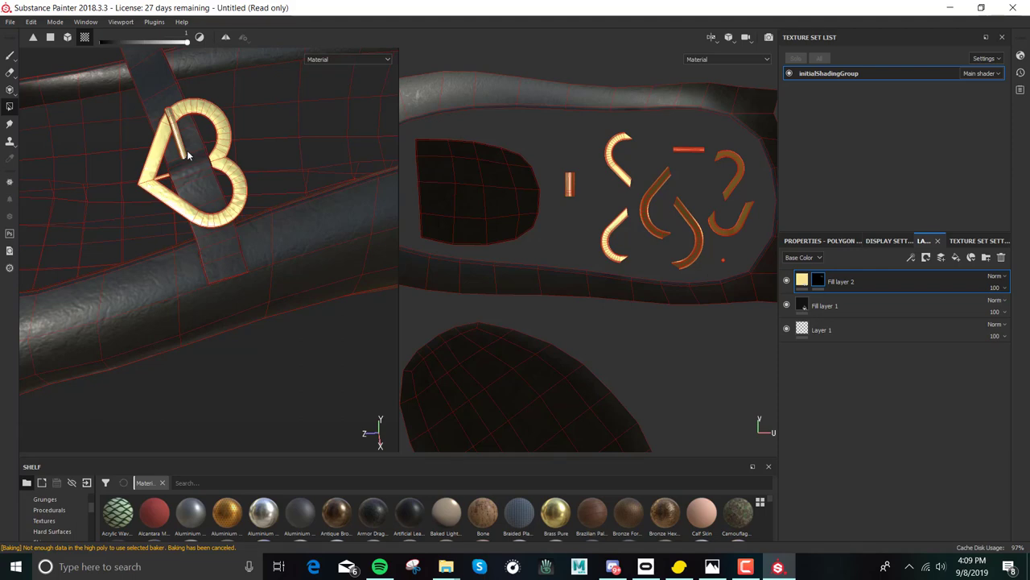
- Add a black mask to the leather layer, Fill layer 1
{"action": "left_click", "coordinate": [843, 308]}
{"action": "right_click", "coordinate": [843, 307]}
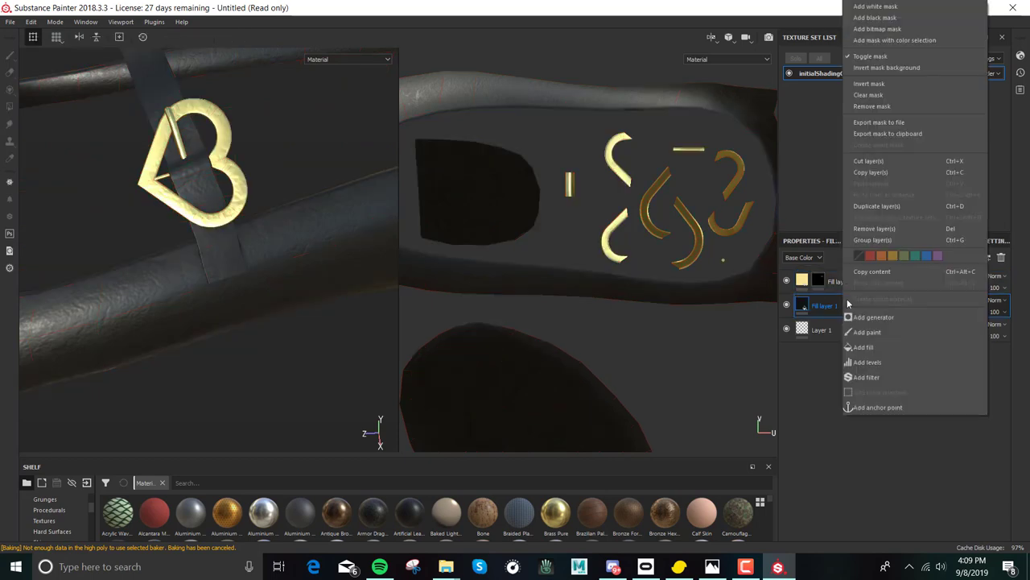
{"action": "left_click", "coordinate": [899, 30]}
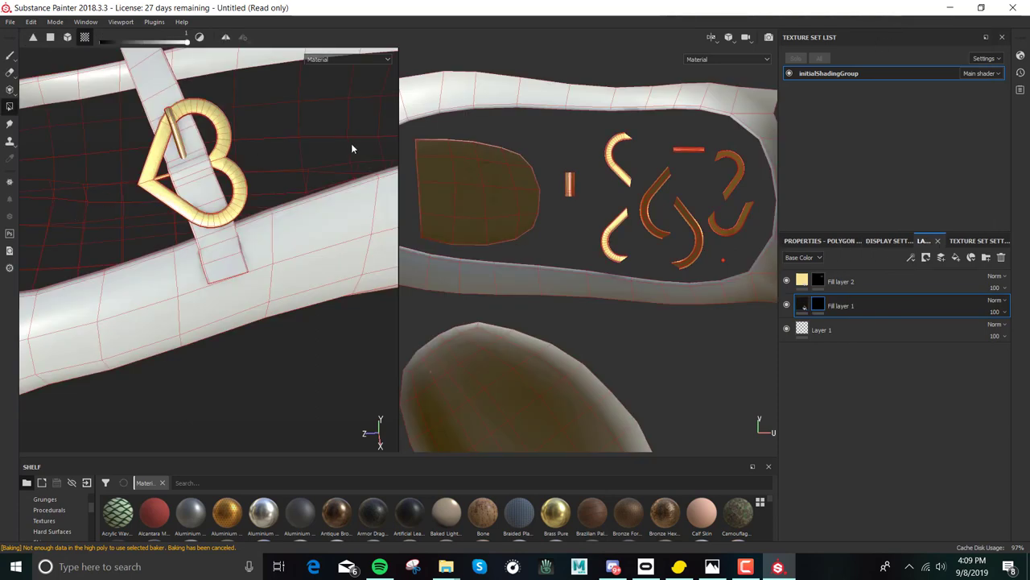
- Reveal the leather on the outsole, the shoe upper and the insole by filling their UV islands in the mask
{"action": "scroll", "coordinate": [238, 170], "scroll_direction": "up", "scroll_amount": 4}
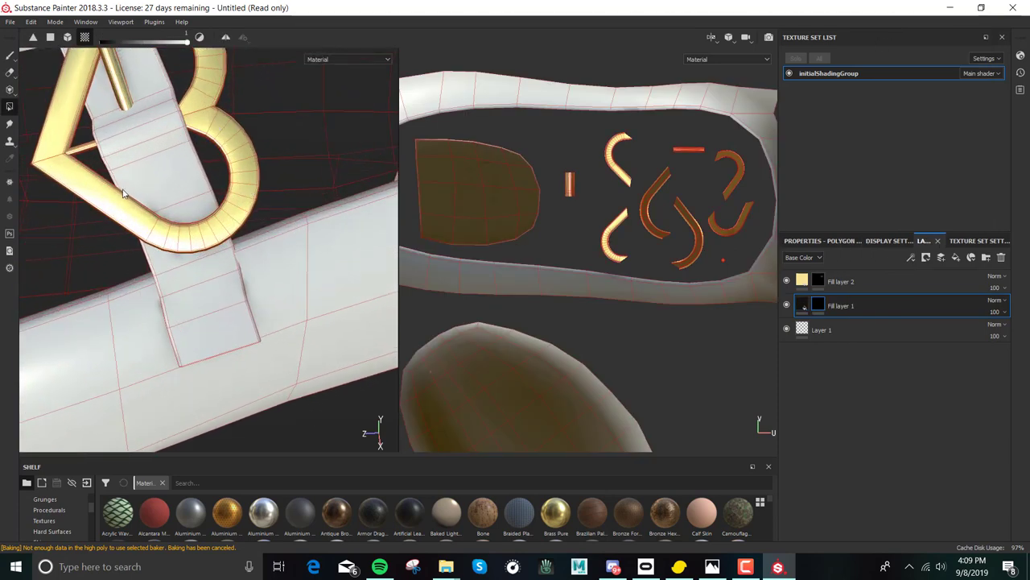
{"action": "scroll", "coordinate": [226, 282], "scroll_direction": "down", "scroll_amount": 5}
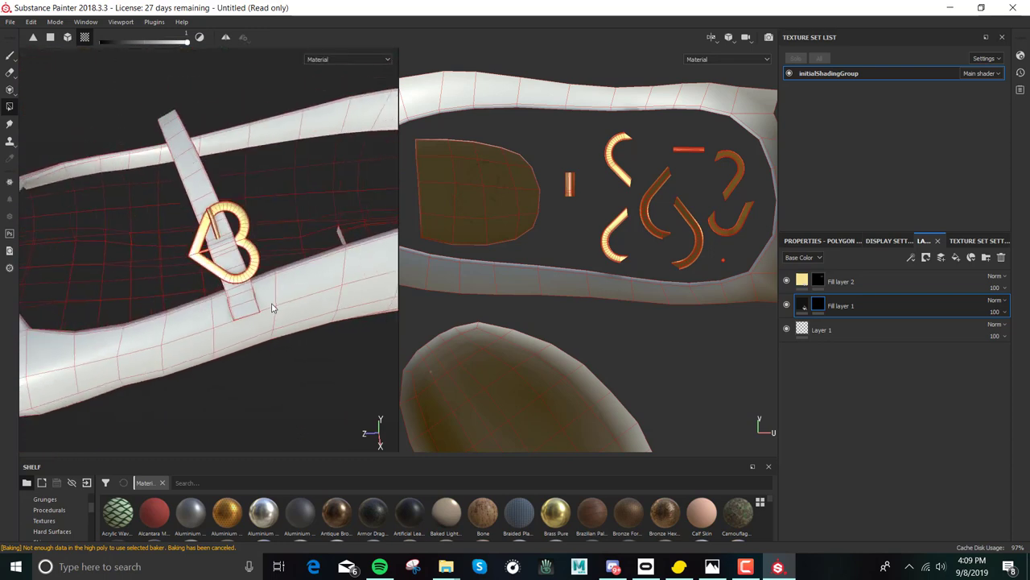
{"action": "scroll", "coordinate": [314, 333], "scroll_direction": "down", "scroll_amount": 3}
{"action": "left_click_drag", "start_coordinate": [316, 333], "coordinate": [266, 338], "text": "alt"}
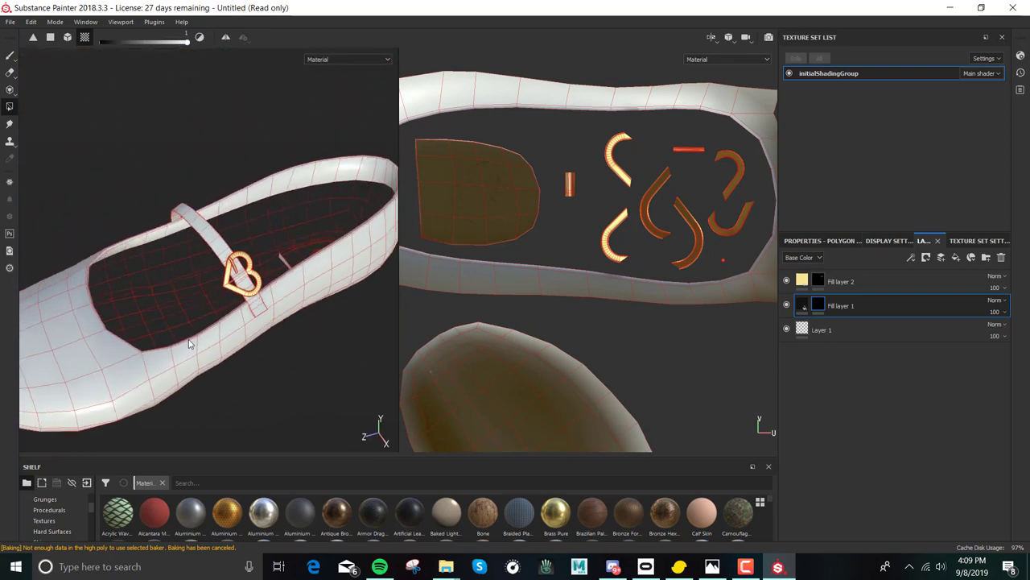
{"action": "scroll", "coordinate": [231, 361], "scroll_direction": "down", "scroll_amount": 5}
{"action": "scroll", "coordinate": [570, 293], "scroll_direction": "down", "scroll_amount": 4}
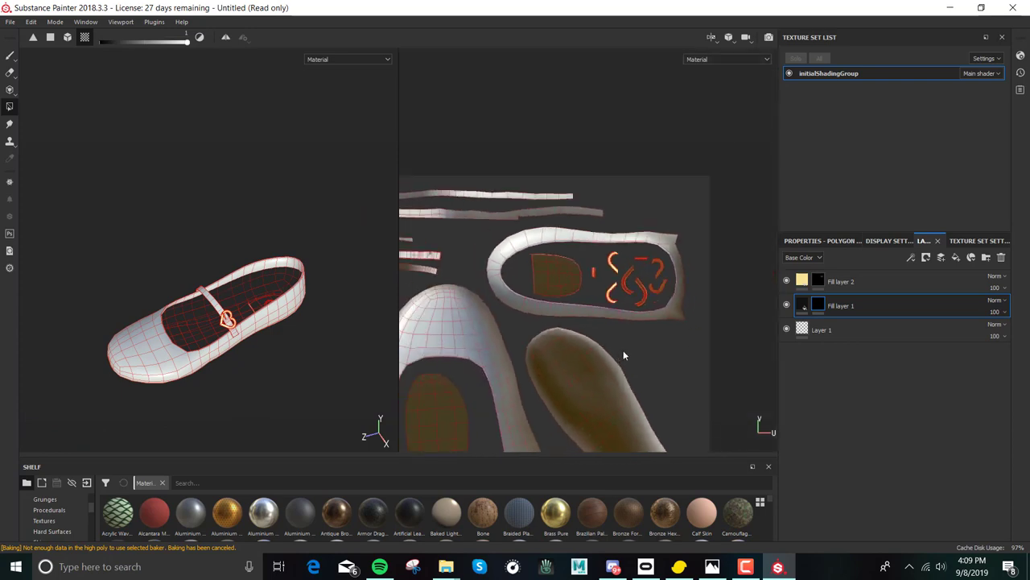
{"action": "scroll", "coordinate": [636, 351], "scroll_direction": "down", "scroll_amount": 4}
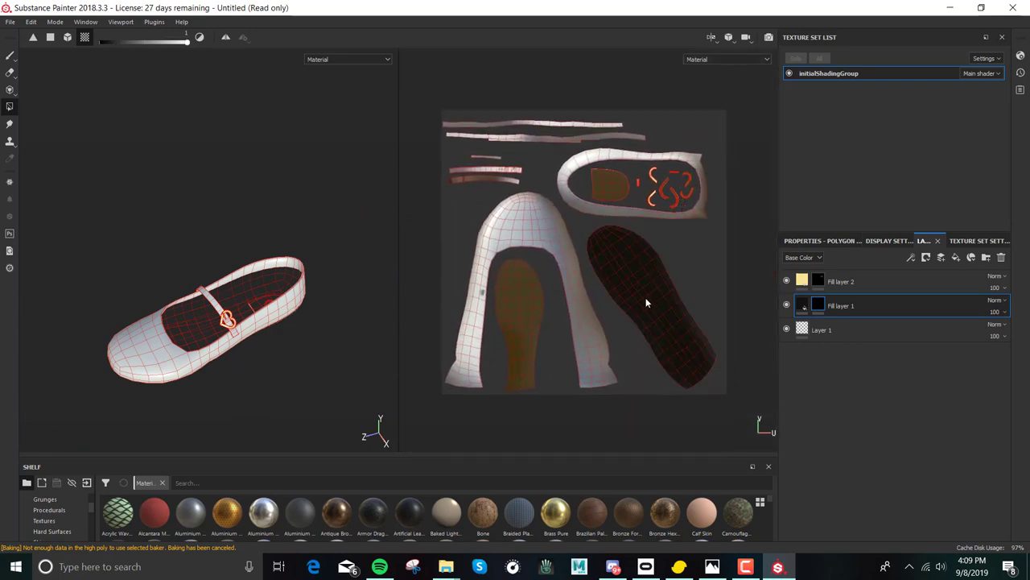
{"action": "left_click", "coordinate": [572, 324]}
{"action": "left_click", "coordinate": [527, 324]}
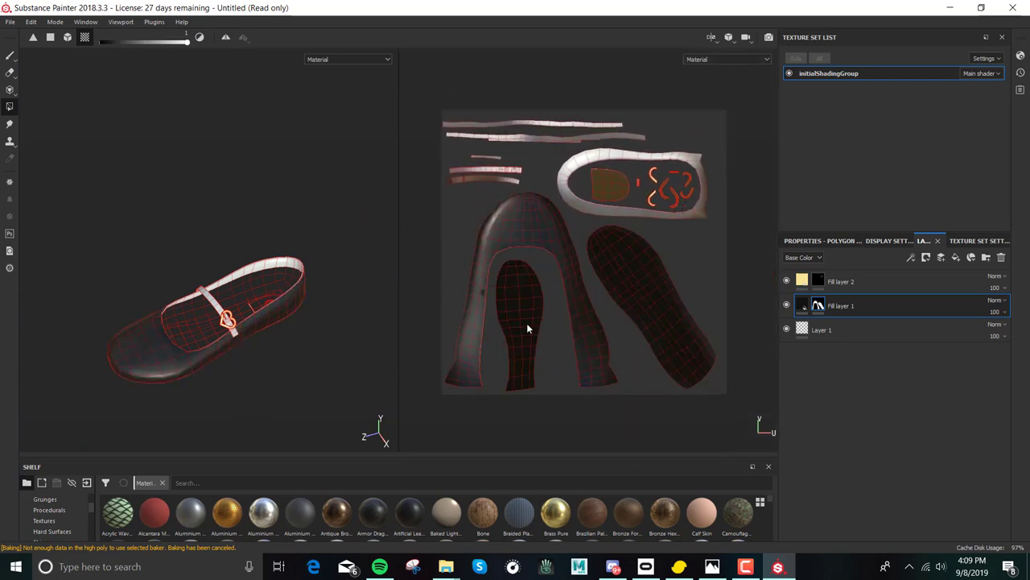
- Reveal the leather on the strap pieces, the long thin strips, the small strip and the large ring-shaped UV island
{"action": "left_click", "coordinate": [500, 178]}
{"action": "left_click", "coordinate": [497, 170]}
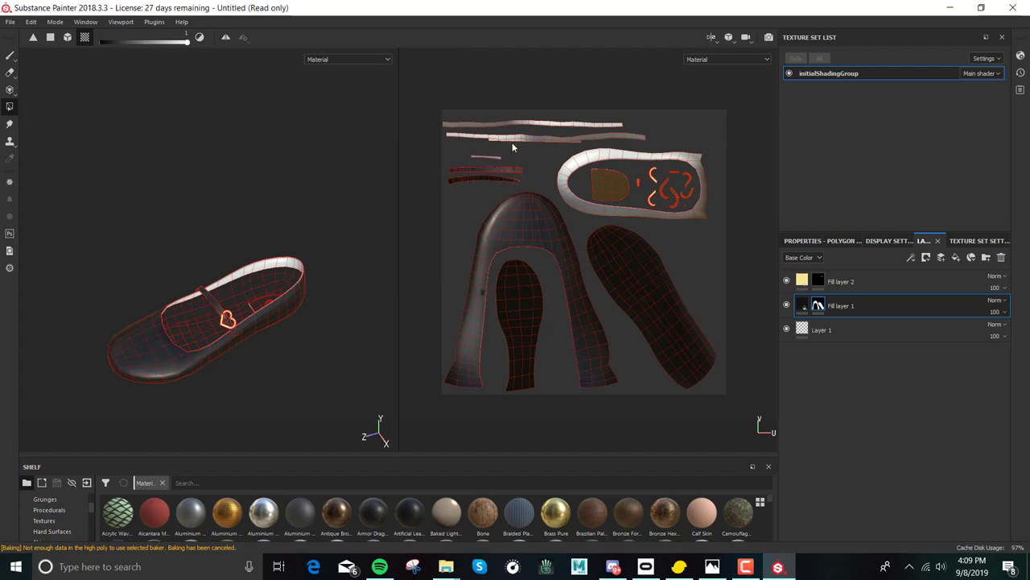
{"action": "left_click", "coordinate": [512, 138]}
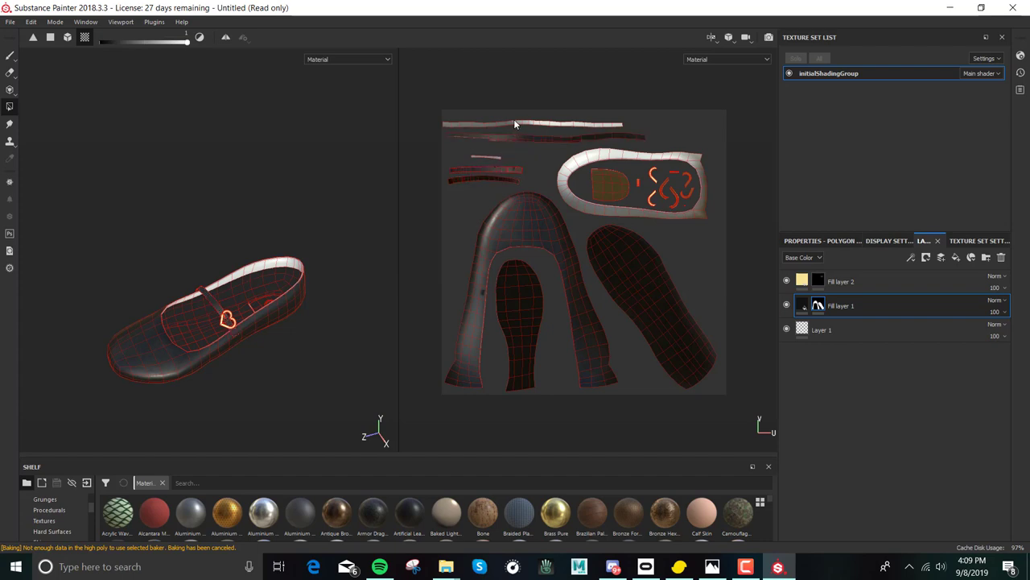
{"action": "left_click", "coordinate": [520, 125]}
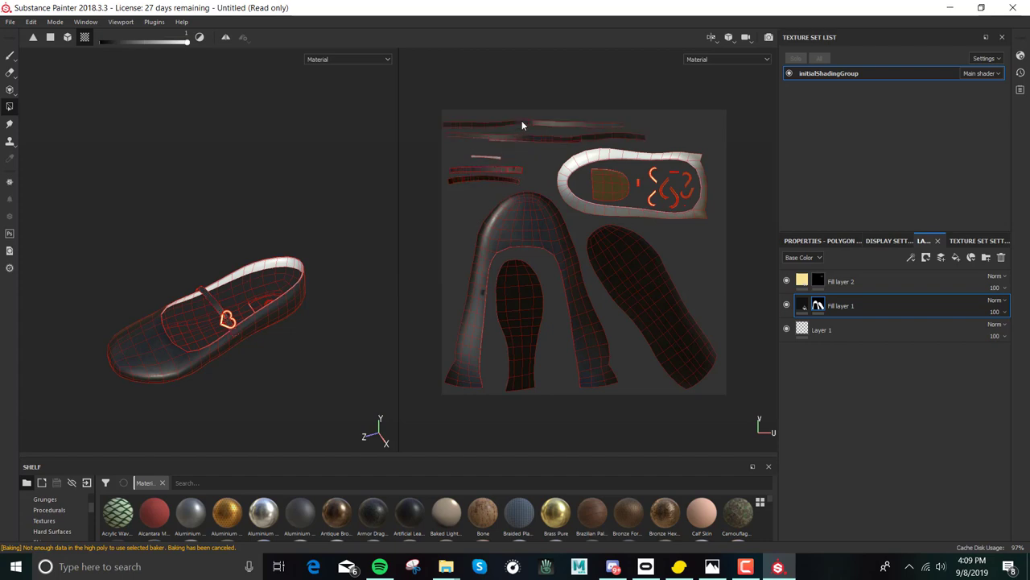
{"action": "left_click", "coordinate": [494, 161]}
{"action": "left_click", "coordinate": [565, 174]}
- Reveal the leather on the heel pad under the sole, and inspect its heart and the strap buckle from several angles
{"action": "scroll", "coordinate": [306, 353], "scroll_direction": "up", "scroll_amount": 5}
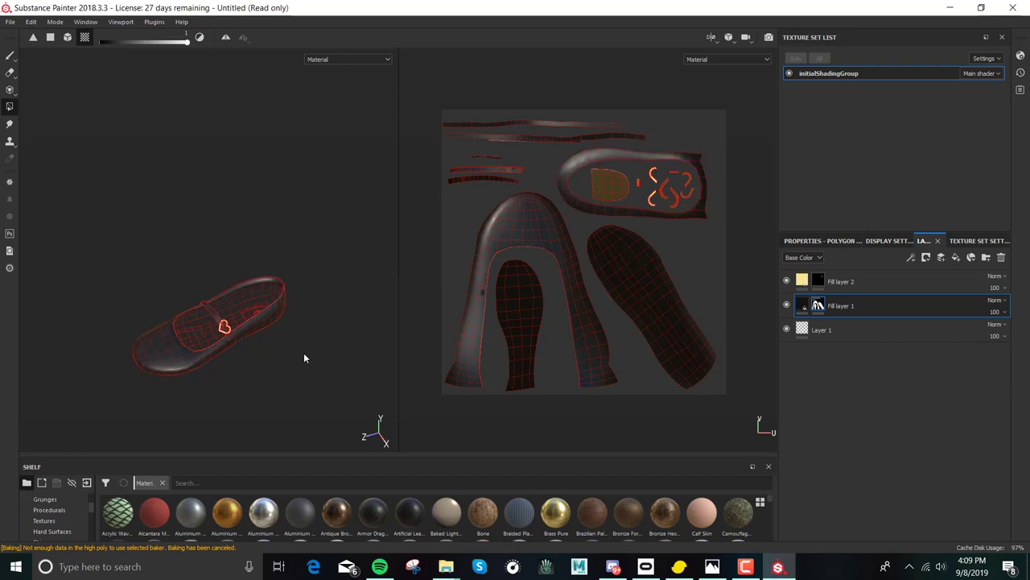
{"action": "scroll", "coordinate": [298, 370], "scroll_direction": "up", "scroll_amount": 2}
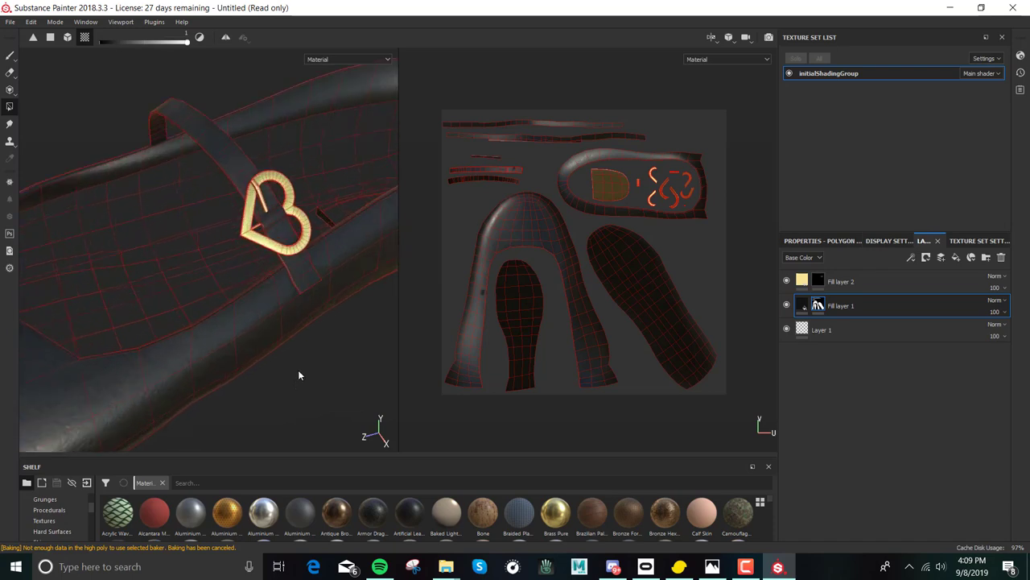
{"action": "left_click_drag", "start_coordinate": [285, 373], "coordinate": [400, 260], "text": "alt"}
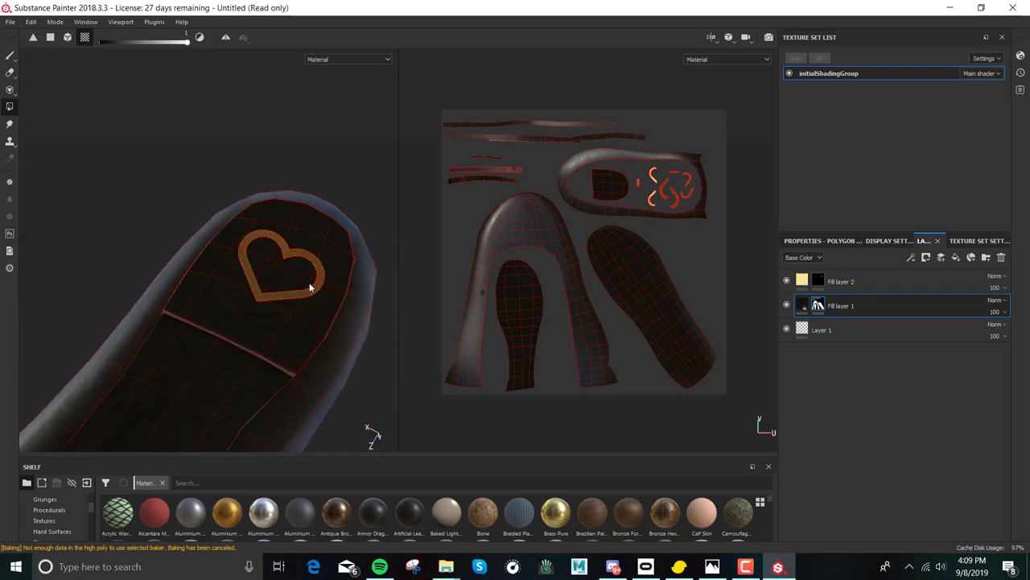
{"action": "left_click_drag", "start_coordinate": [312, 288], "coordinate": [363, 413], "text": "alt"}
{"action": "right_click_drag", "start_coordinate": [363, 413], "coordinate": [371, 433], "text": "alt"}
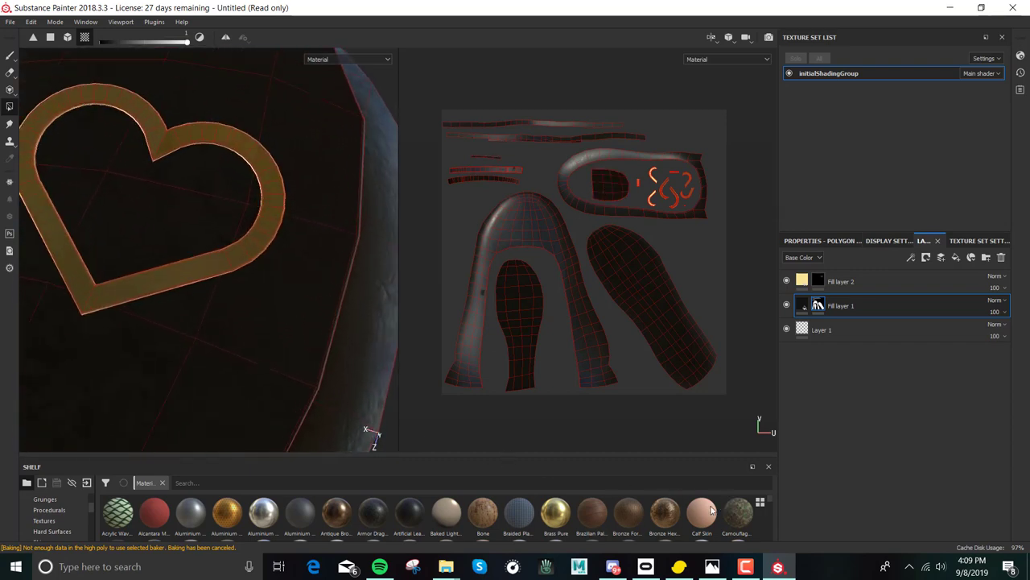
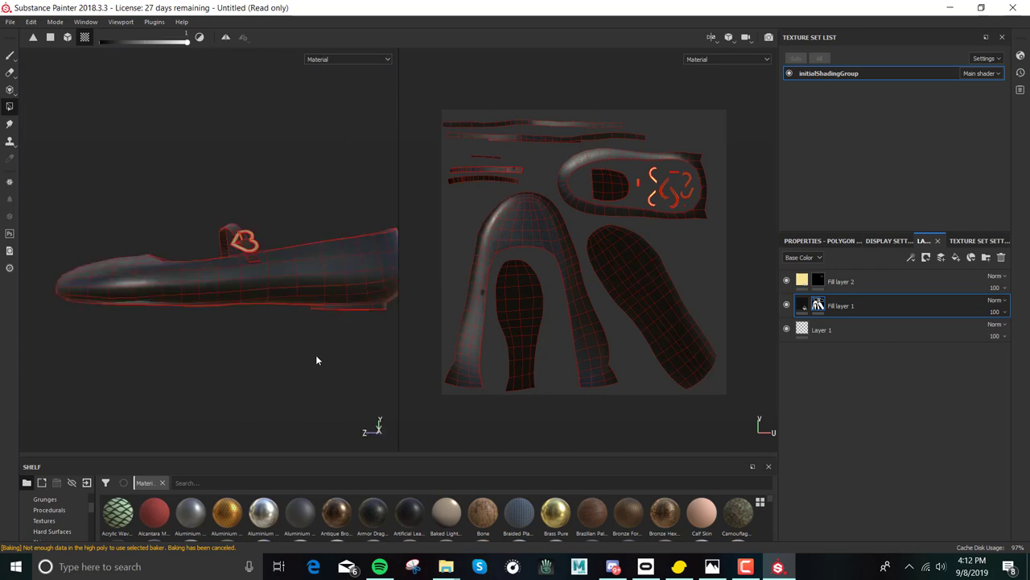
{"action": "left_click_drag", "start_coordinate": [267, 156], "coordinate": [299, 364], "text": "alt"}
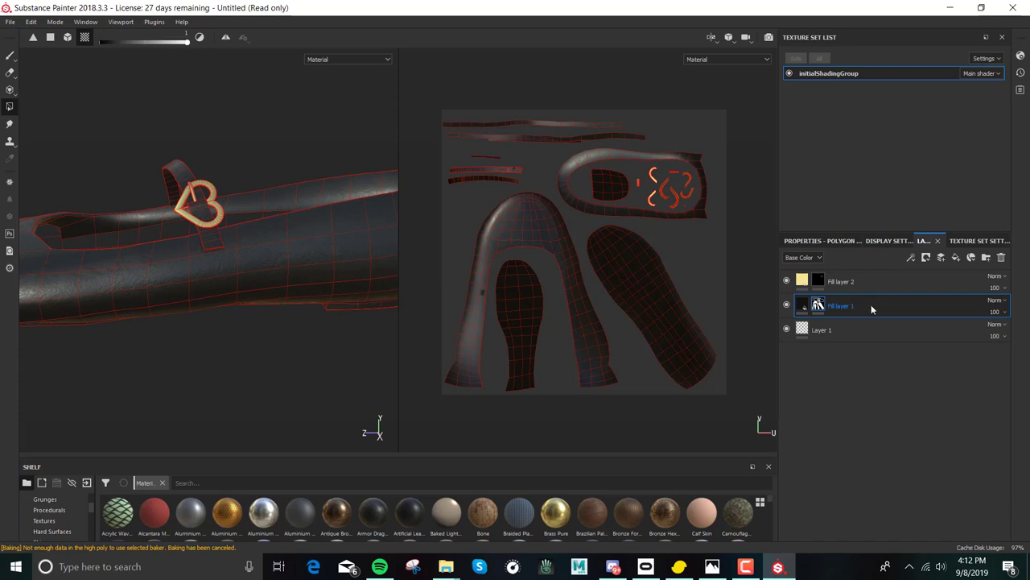
- Copy the leather layer Fill layer 1, paste the copy above it and clear the copy's mask
{"action": "right_click", "coordinate": [871, 305]}
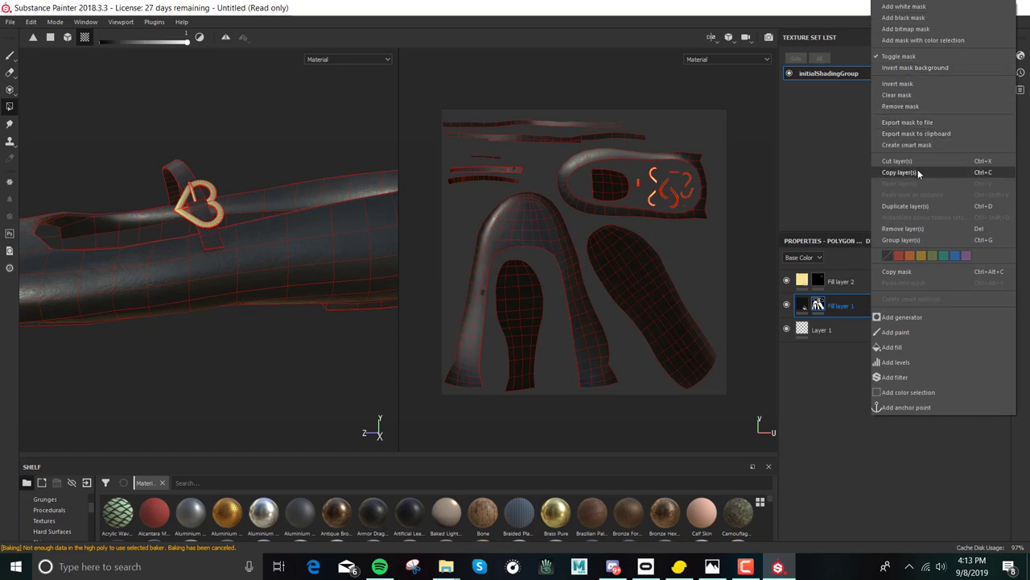
{"action": "left_click", "coordinate": [918, 173]}
{"action": "right_click", "coordinate": [887, 293]}
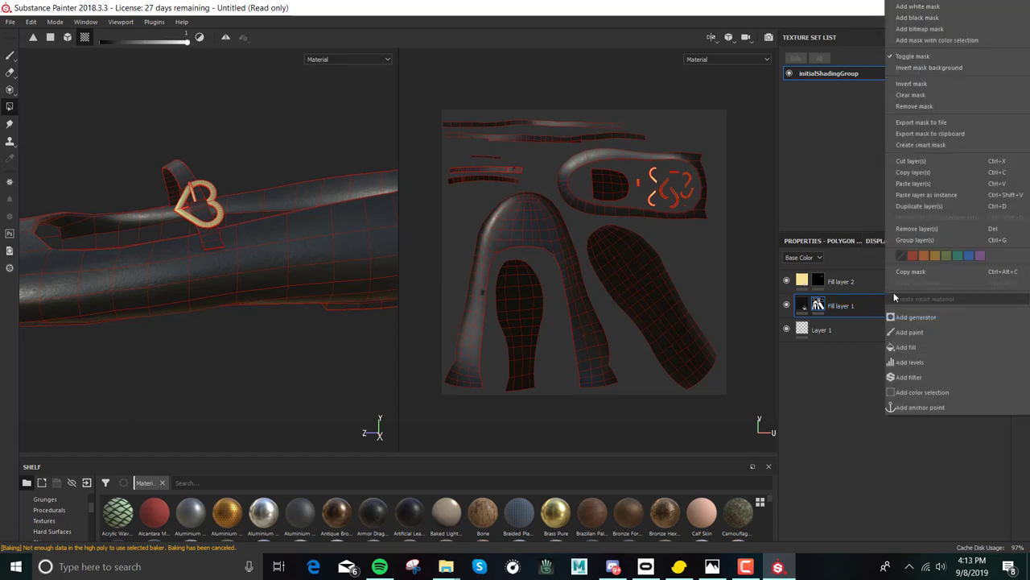
{"action": "left_click", "coordinate": [914, 184]}
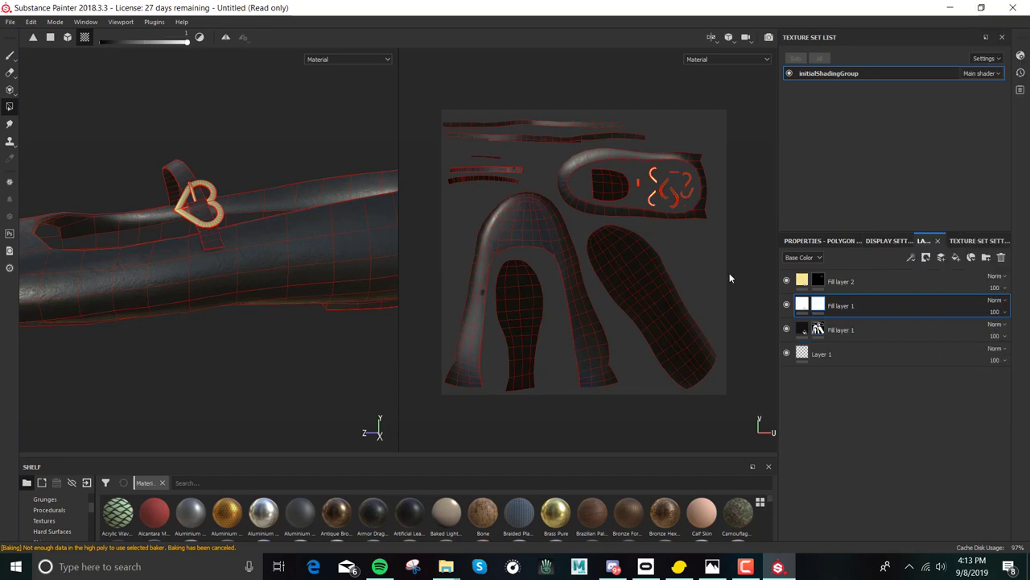
{"action": "right_click", "coordinate": [821, 306]}
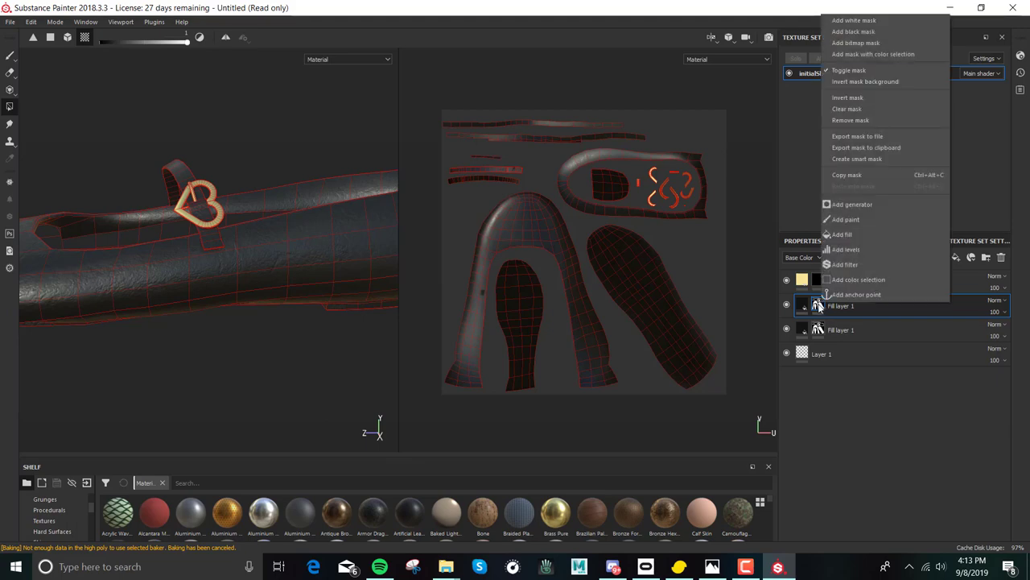
{"action": "left_click", "coordinate": [845, 109]}
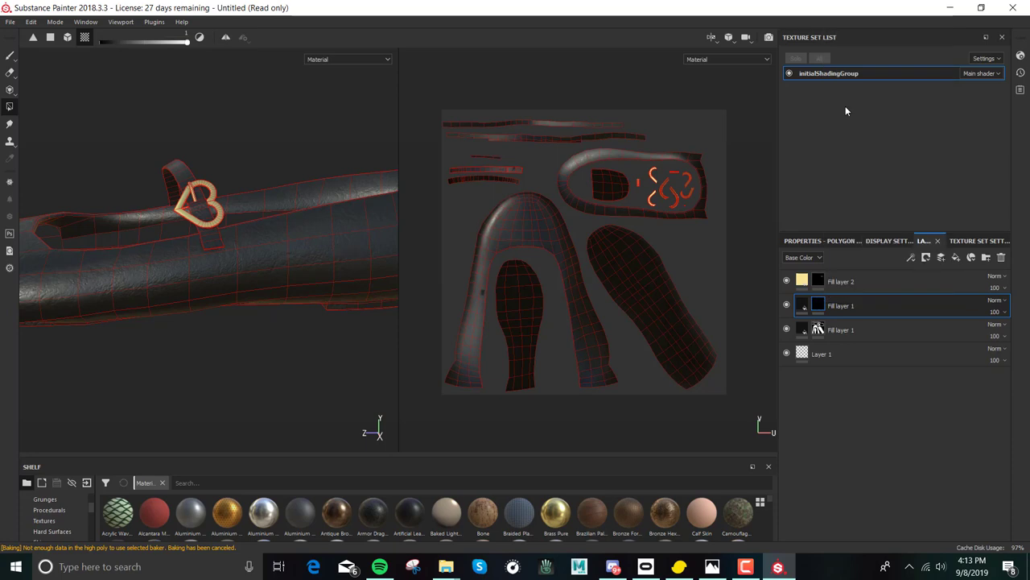
{"action": "mouse_move", "coordinate": [822, 304]}
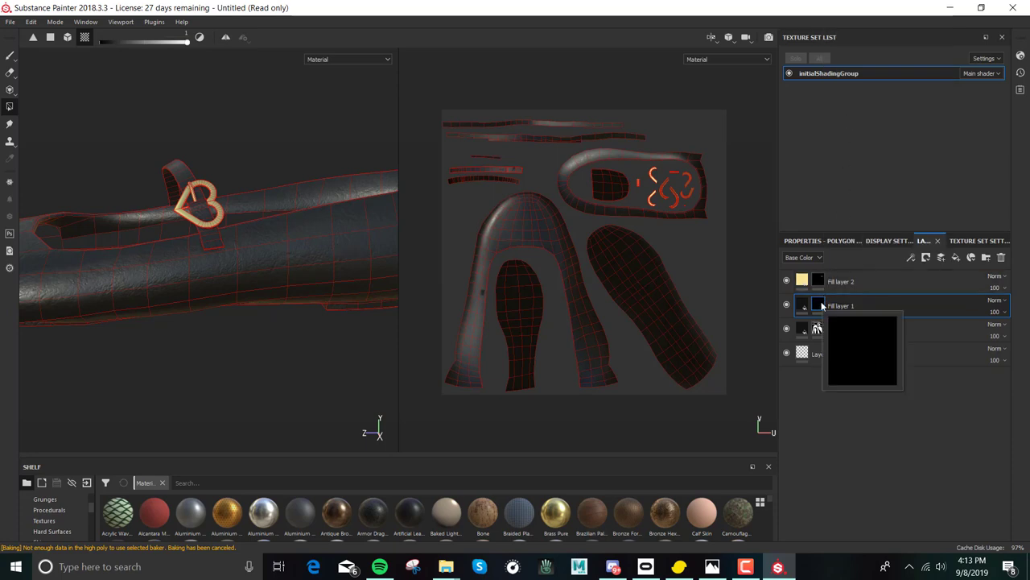
- Lighten the copied leather layer's base color to a gray of 0.089 in R, G and B
{"action": "left_click", "coordinate": [811, 242]}
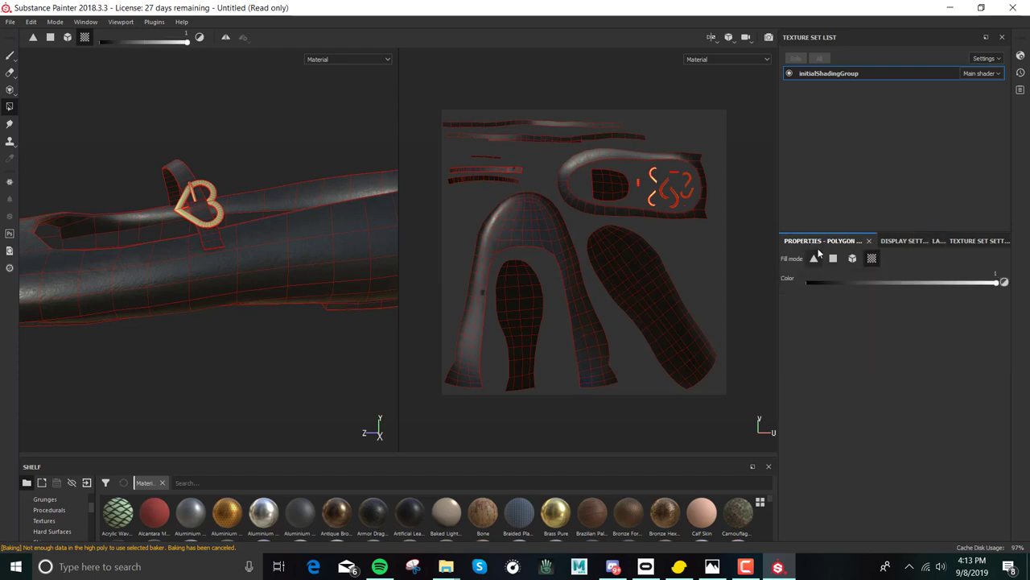
{"action": "left_click", "coordinate": [902, 241]}
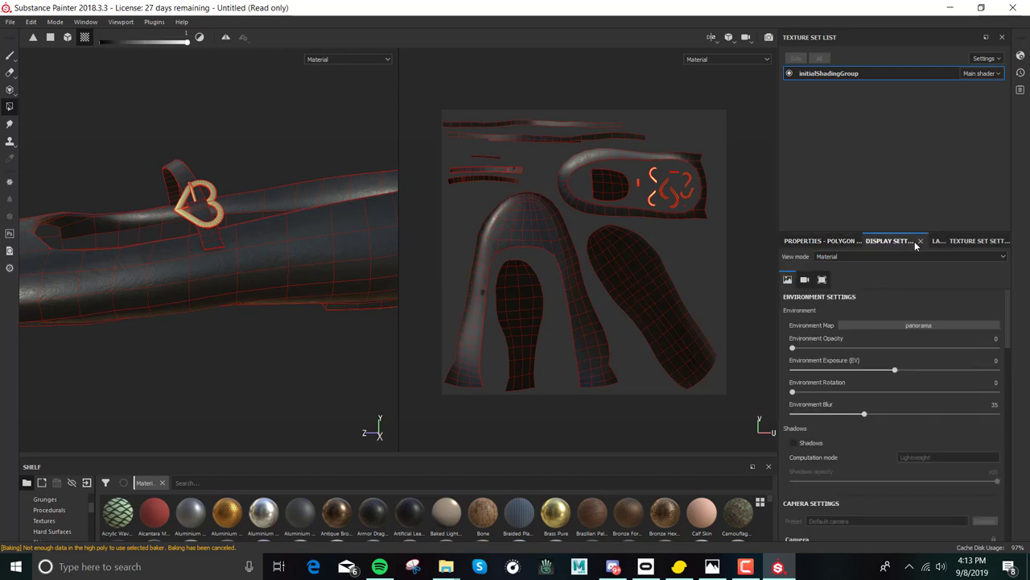
{"action": "left_click", "coordinate": [937, 241]}
{"action": "left_click", "coordinate": [804, 304]}
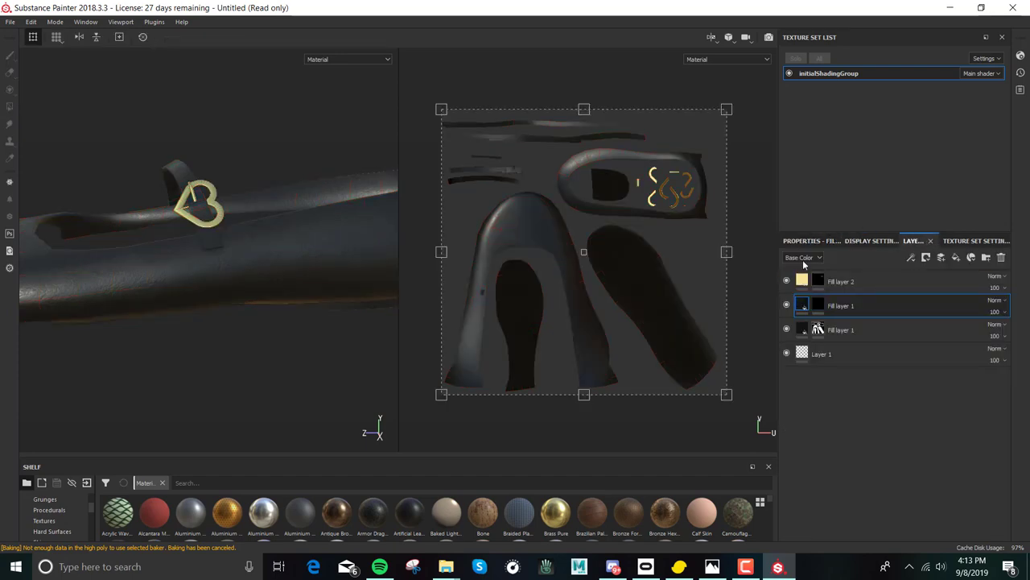
{"action": "left_click", "coordinate": [802, 241]}
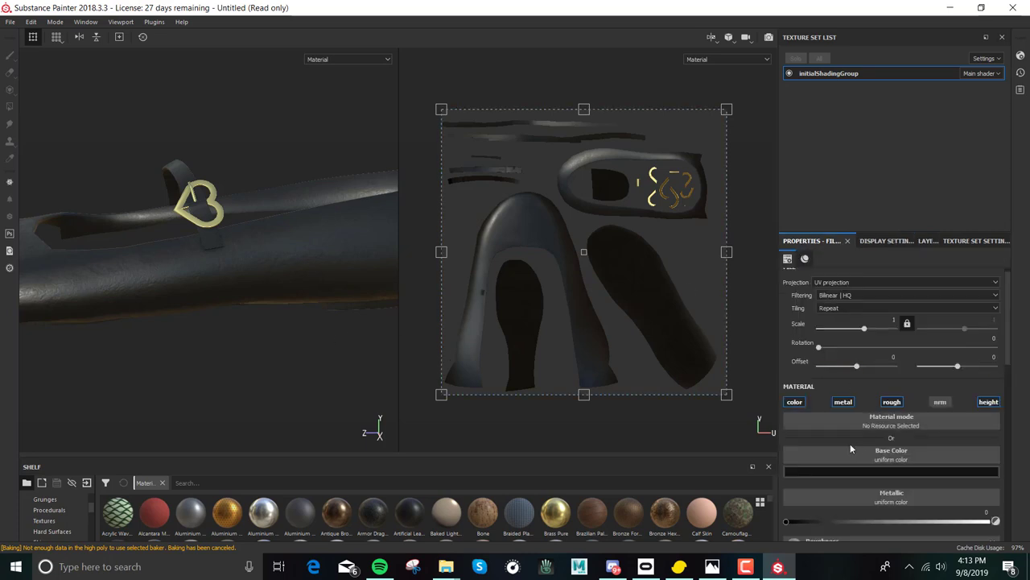
{"action": "left_click", "coordinate": [854, 468]}
{"action": "left_click_drag", "start_coordinate": [880, 414], "coordinate": [858, 428]}
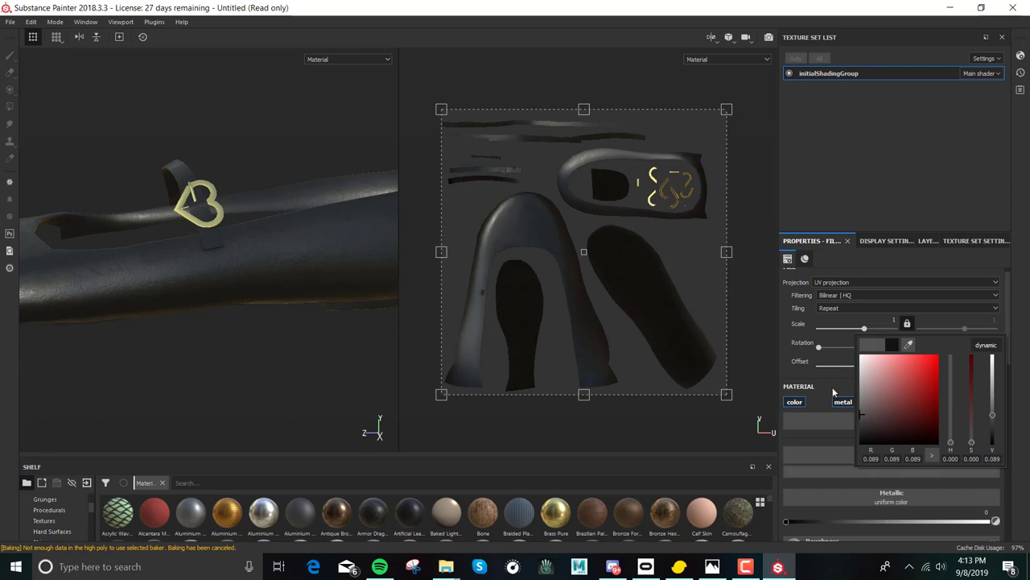
{"action": "left_click", "coordinate": [924, 240]}
- Reveal the gray leather copy on the narrow sole, the heel pad's underside and the heel pad's side by filling them in the mask
{"action": "left_click", "coordinate": [818, 304]}
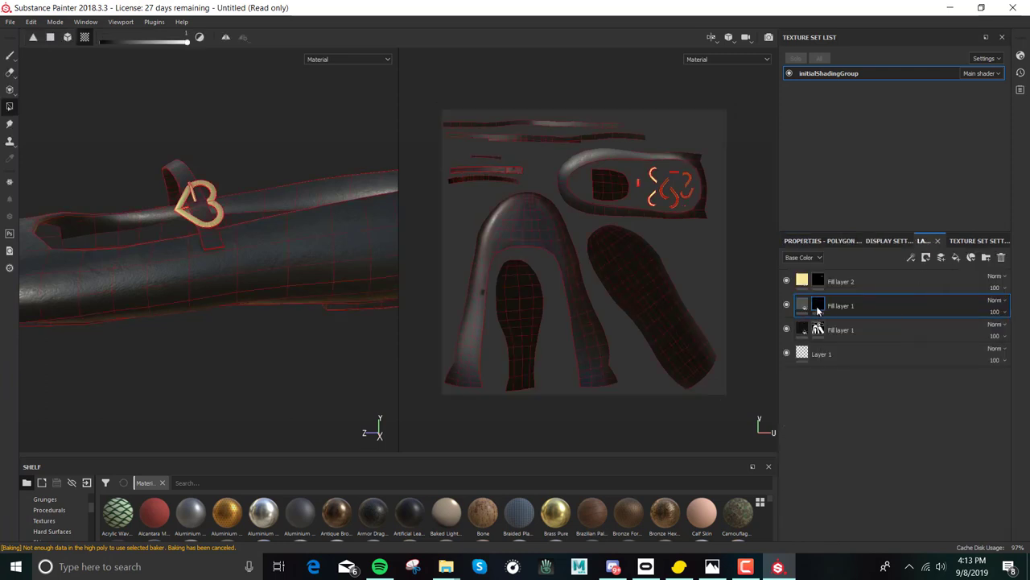
{"action": "right_click", "coordinate": [818, 308]}
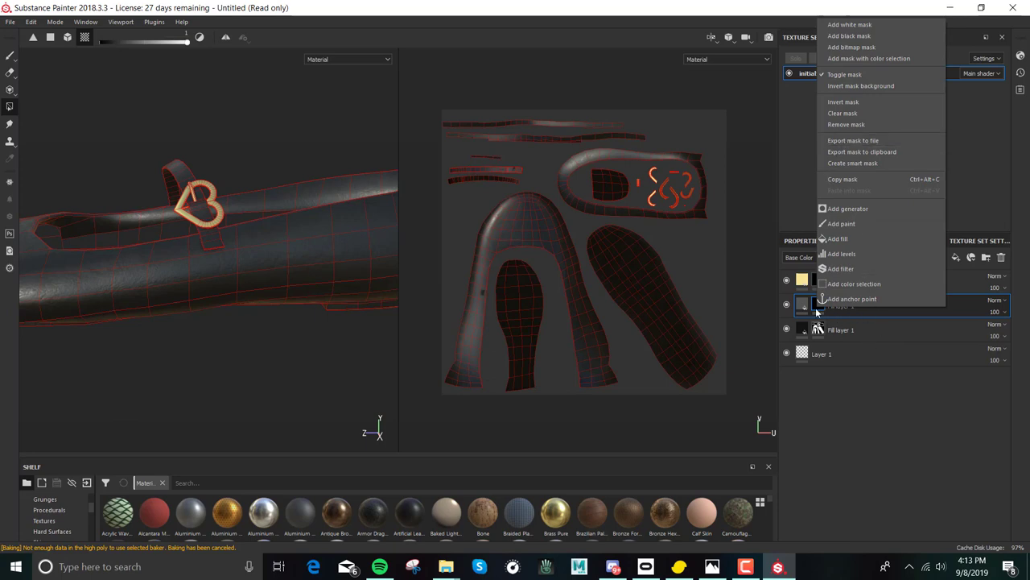
{"action": "left_click", "coordinate": [815, 313]}
{"action": "left_click", "coordinate": [520, 330]}
{"action": "left_click", "coordinate": [603, 182]}
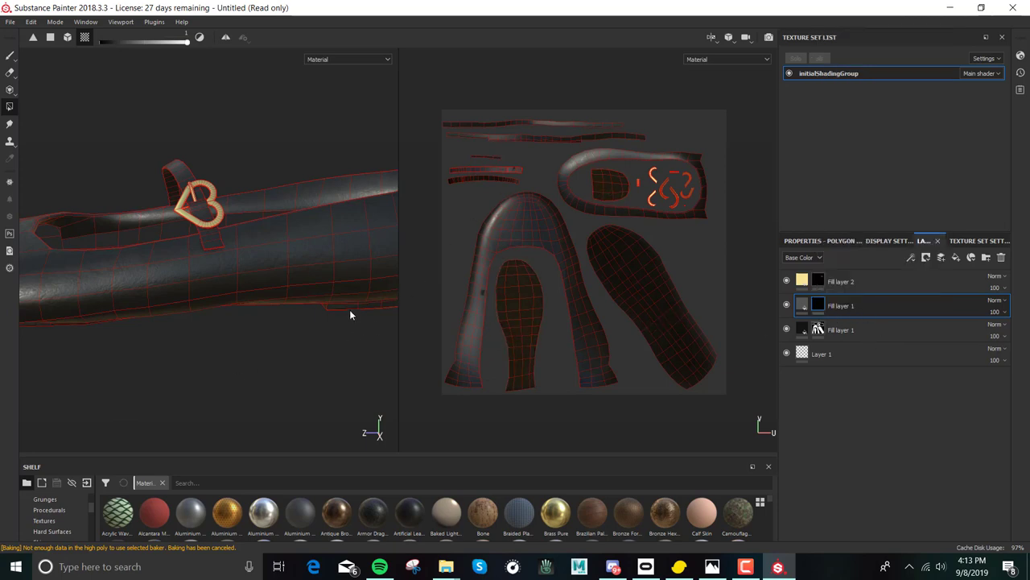
{"action": "left_click", "coordinate": [351, 313]}
{"action": "left_click_drag", "start_coordinate": [334, 363], "coordinate": [322, 318], "text": "alt"}
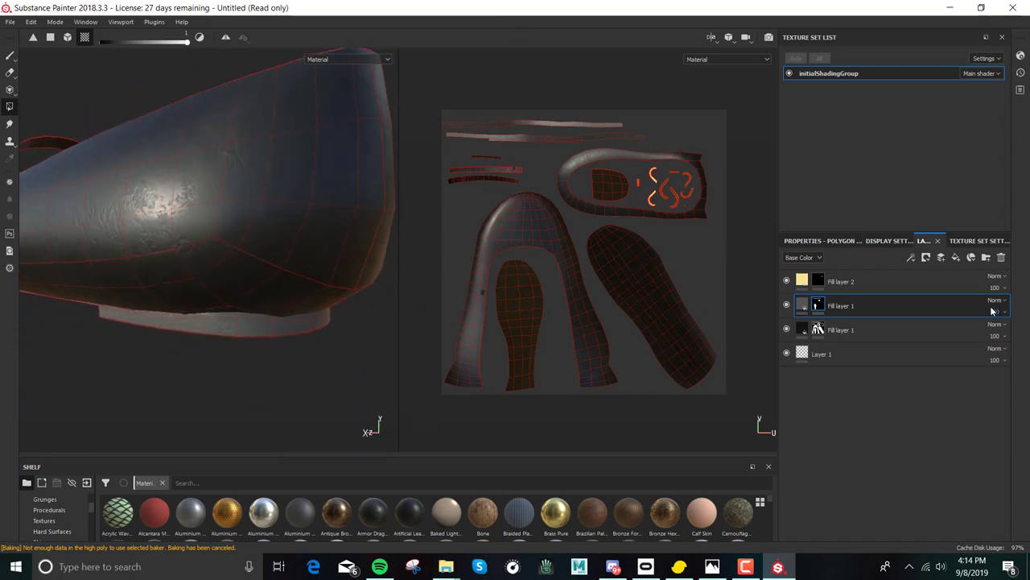
- Darken the copied leather layer's base color to 0.020 in R, G and B, and check it on the shoe's heel
{"action": "left_click", "coordinate": [813, 304]}
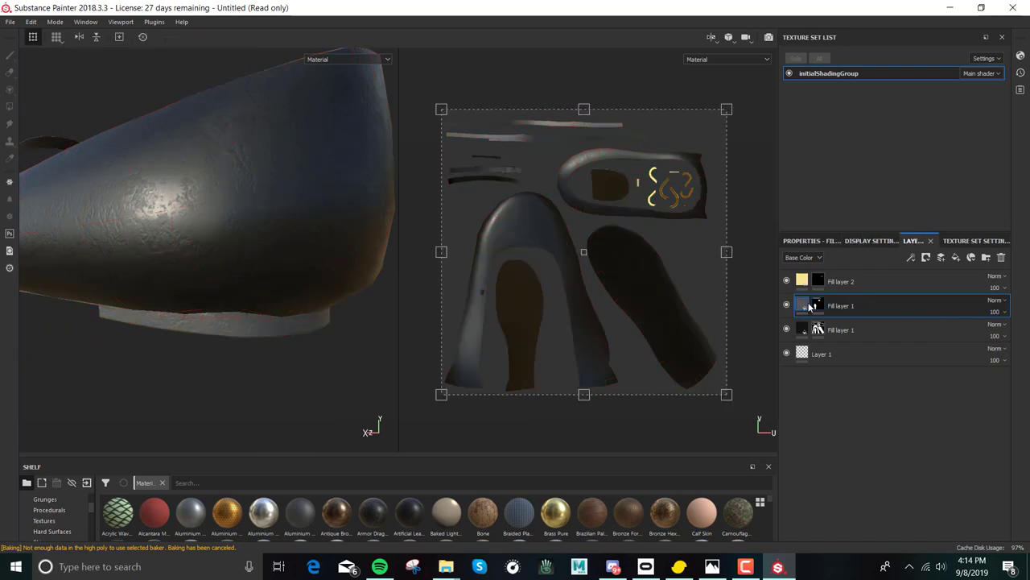
{"action": "left_click", "coordinate": [821, 242]}
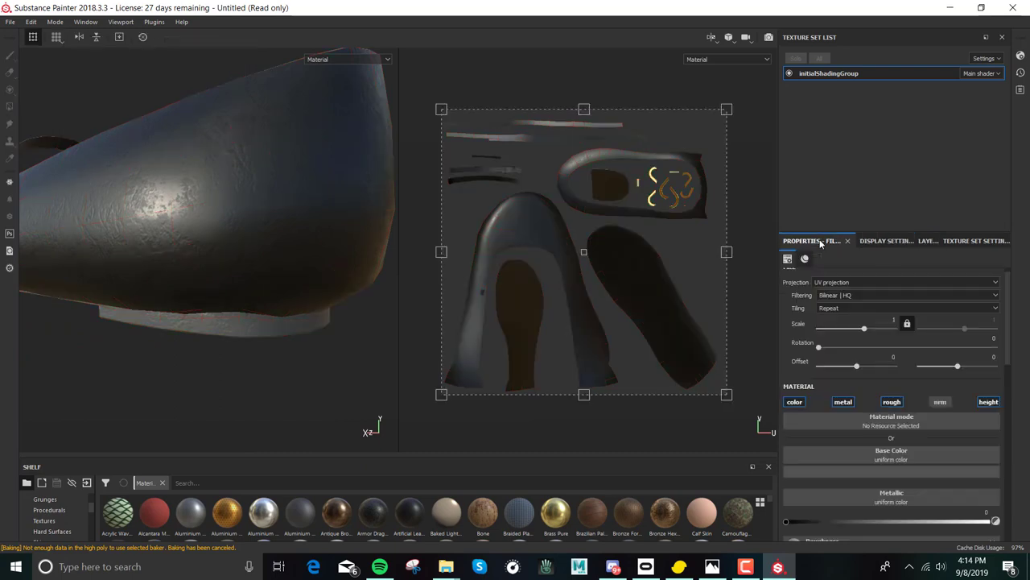
{"action": "left_click", "coordinate": [893, 472]}
{"action": "left_click_drag", "start_coordinate": [888, 420], "coordinate": [878, 440]}
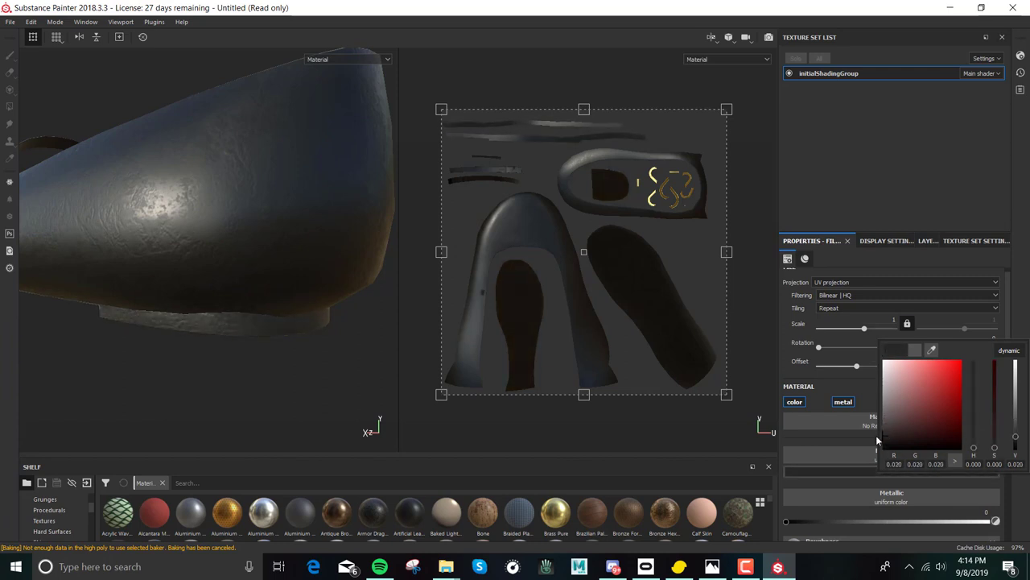
{"action": "left_click_drag", "start_coordinate": [269, 389], "coordinate": [313, 330], "text": "alt"}
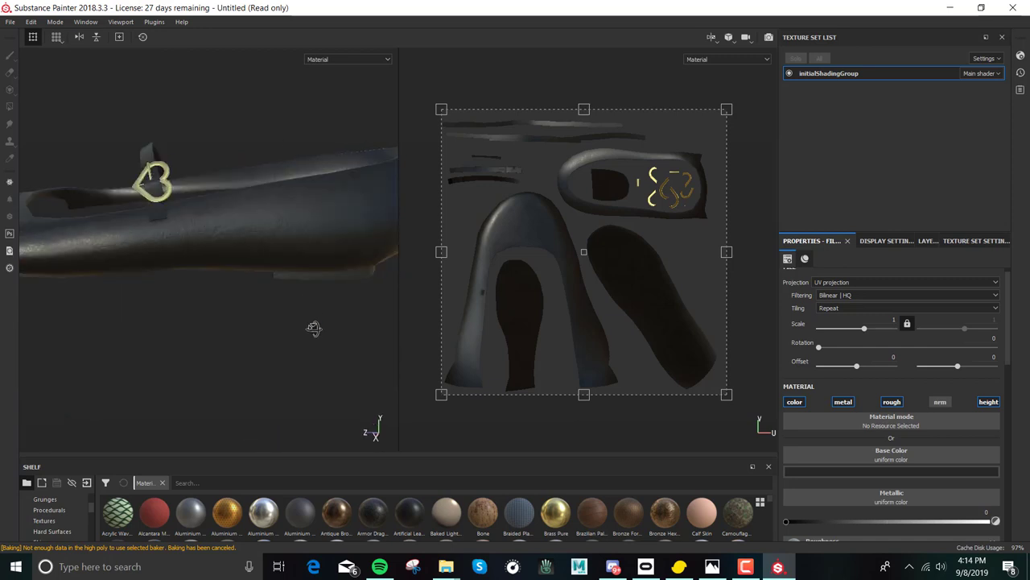
- Delete the copied leather layer above the original Fill layer 1
{"action": "left_click", "coordinate": [926, 241]}
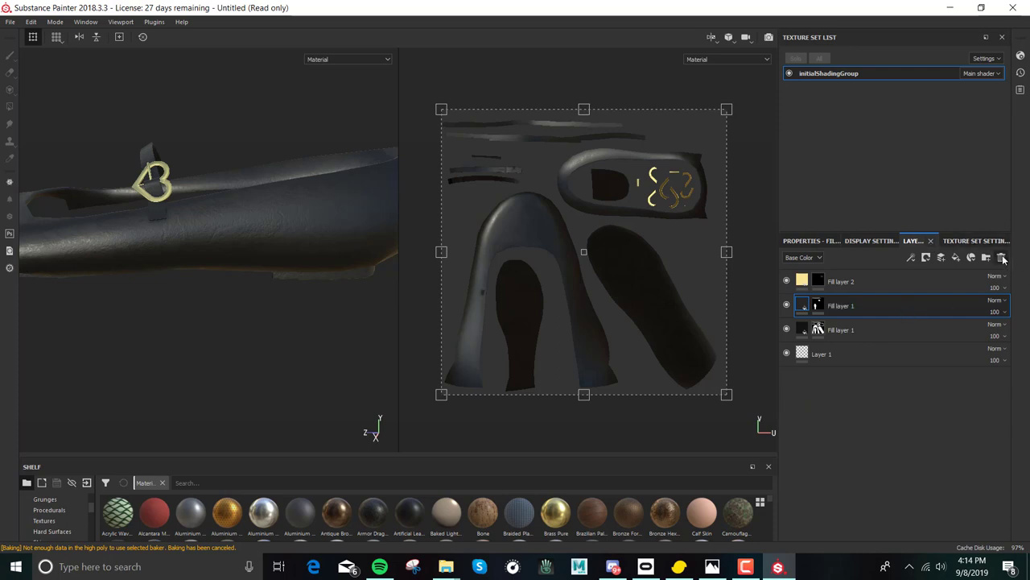
{"action": "key", "text": "4"}
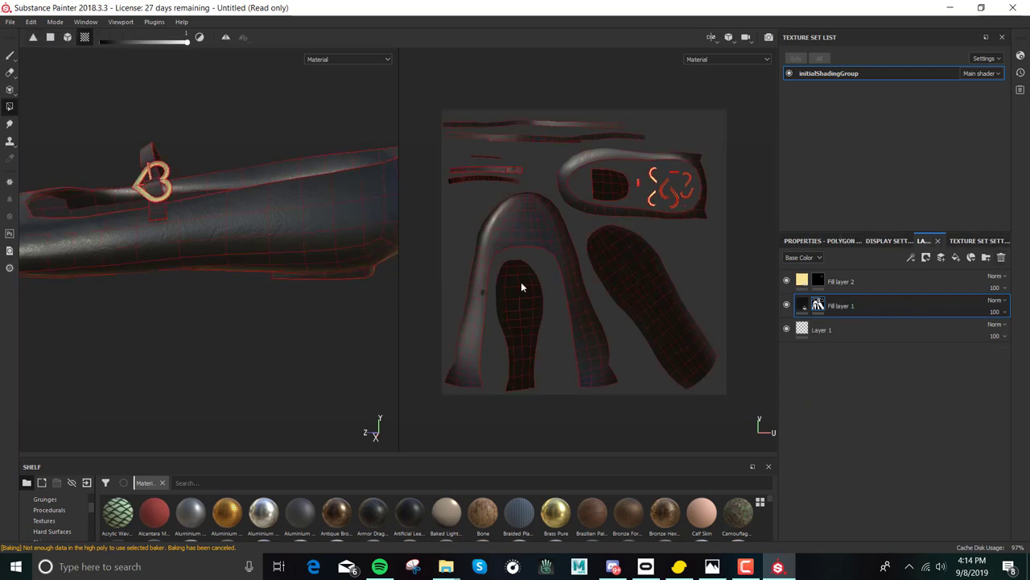
{"action": "left_click", "coordinate": [845, 332]}
{"action": "left_click_drag", "start_coordinate": [259, 332], "coordinate": [237, 322], "text": "alt"}
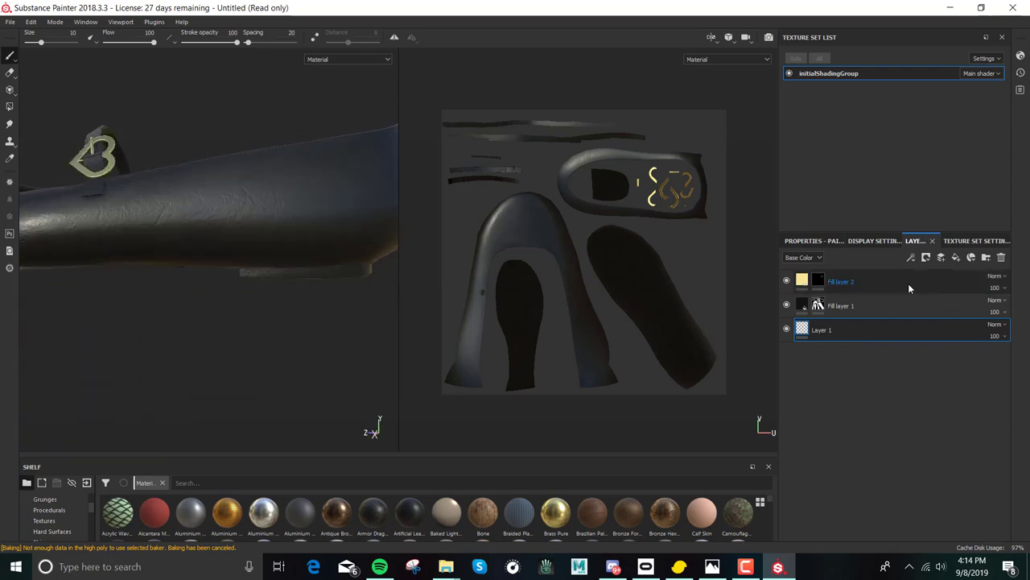
- Add a new fill layer directly above the leather layer, Fill layer 1
{"action": "left_click", "coordinate": [913, 307]}
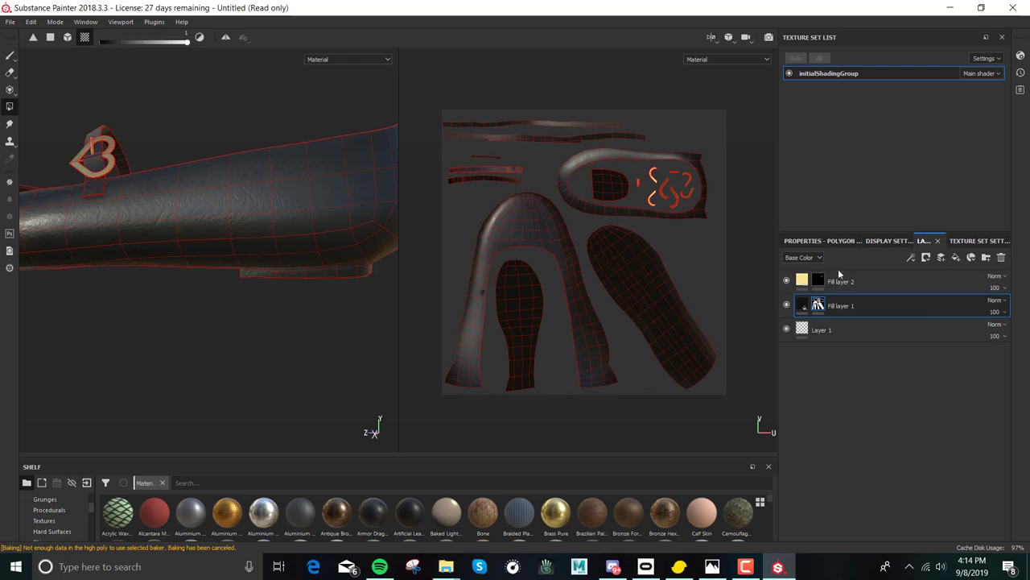
{"action": "left_click", "coordinate": [955, 257]}
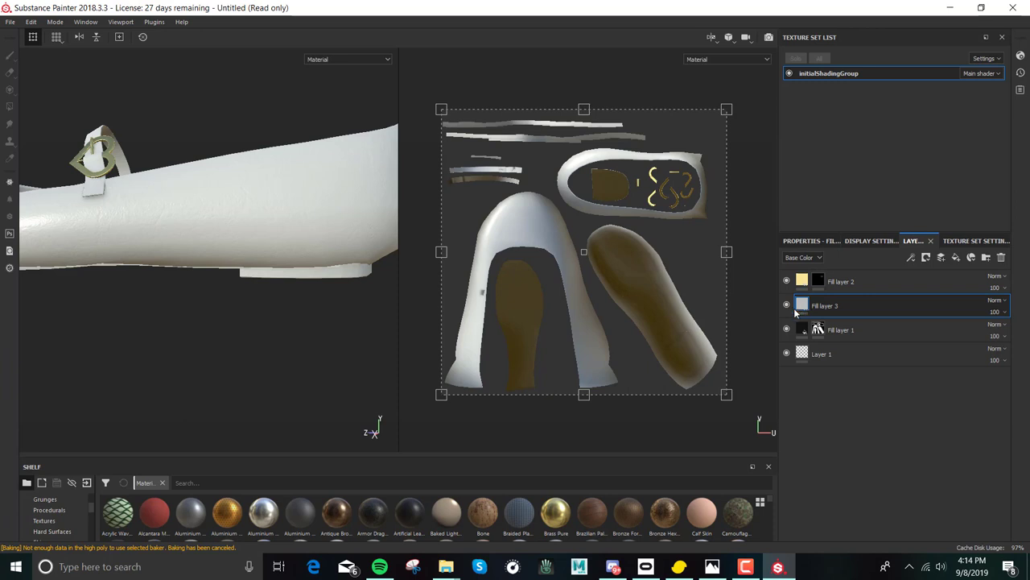
{"action": "left_click", "coordinate": [813, 240]}
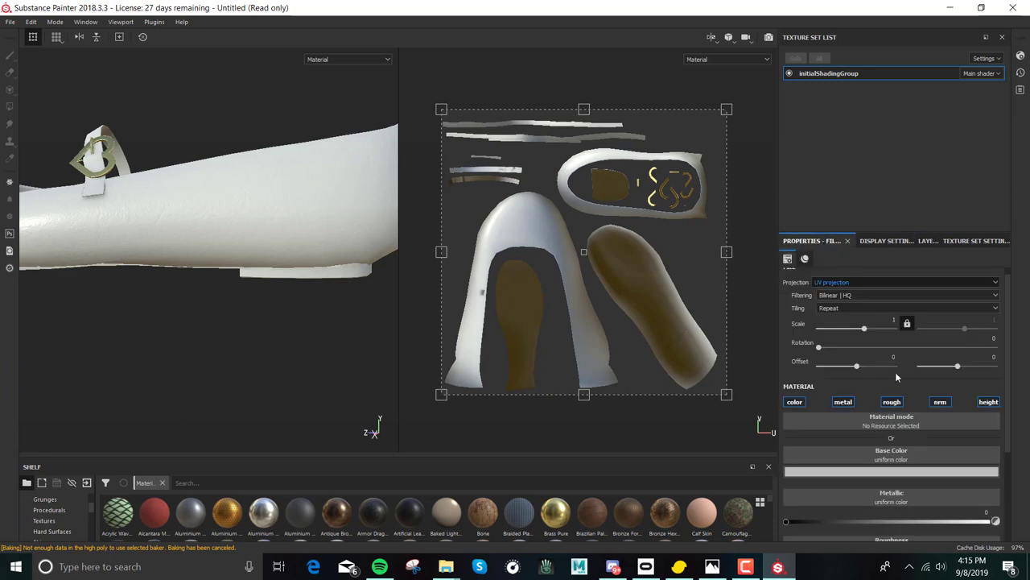
- Search the material resources for "plast" and apply the bright blue plain plastic material to the new fill layer
{"action": "left_click", "coordinate": [906, 420]}
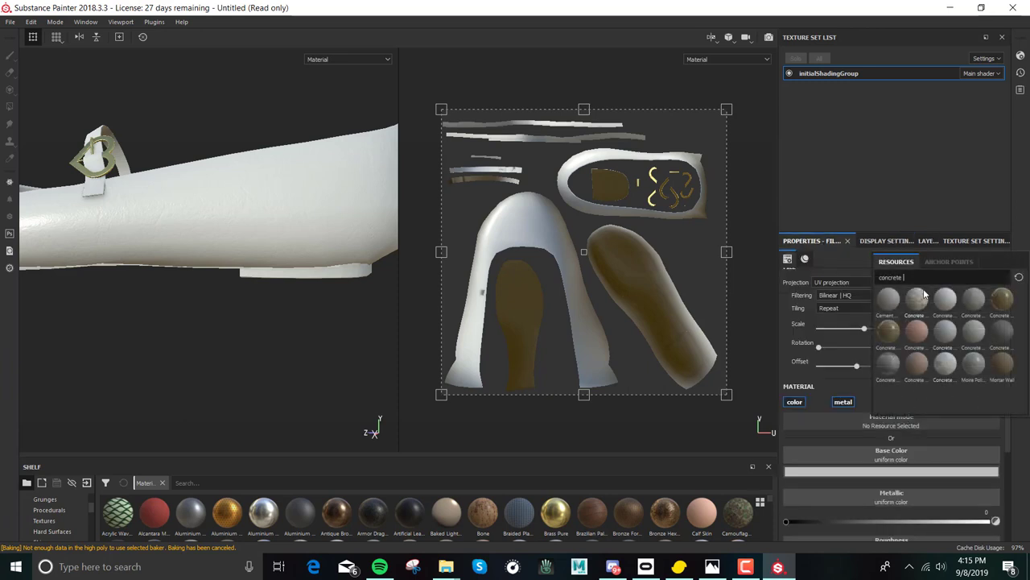
{"action": "key", "text": "ctrl+a"}
{"action": "type", "text": "rubbe"}
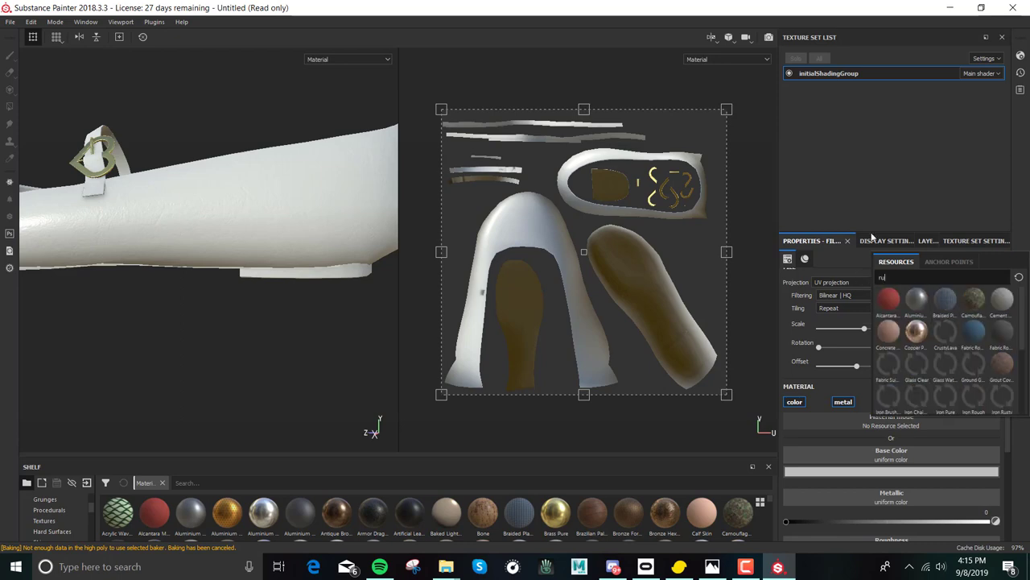
{"action": "key", "text": "BackSpace"}
{"action": "key", "text": "BackSpace"}
{"action": "key", "text": "BackSpace"}
{"action": "key", "text": "BackSpace"}
{"action": "type", "text": "plast"}
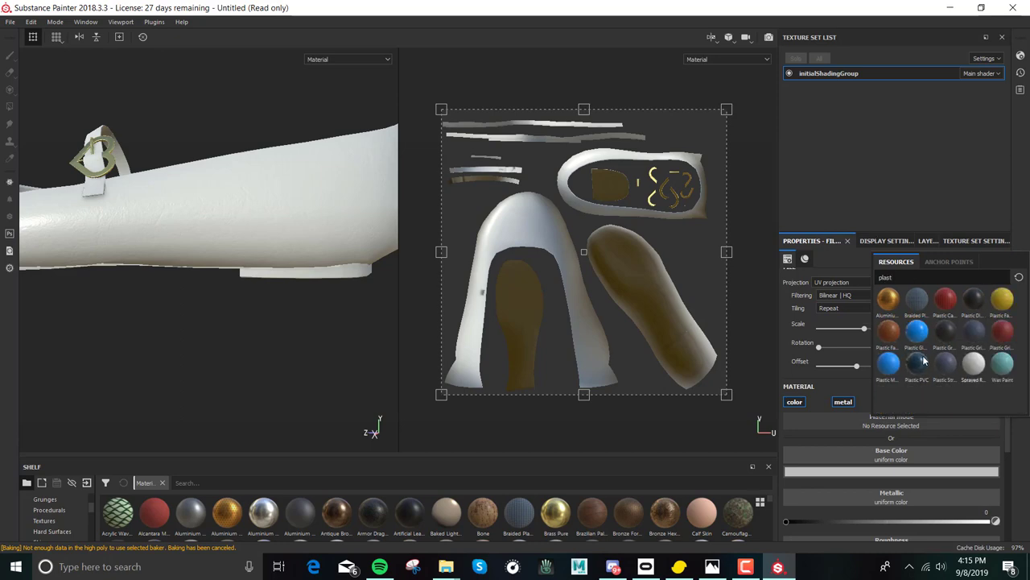
{"action": "left_click", "coordinate": [886, 365]}
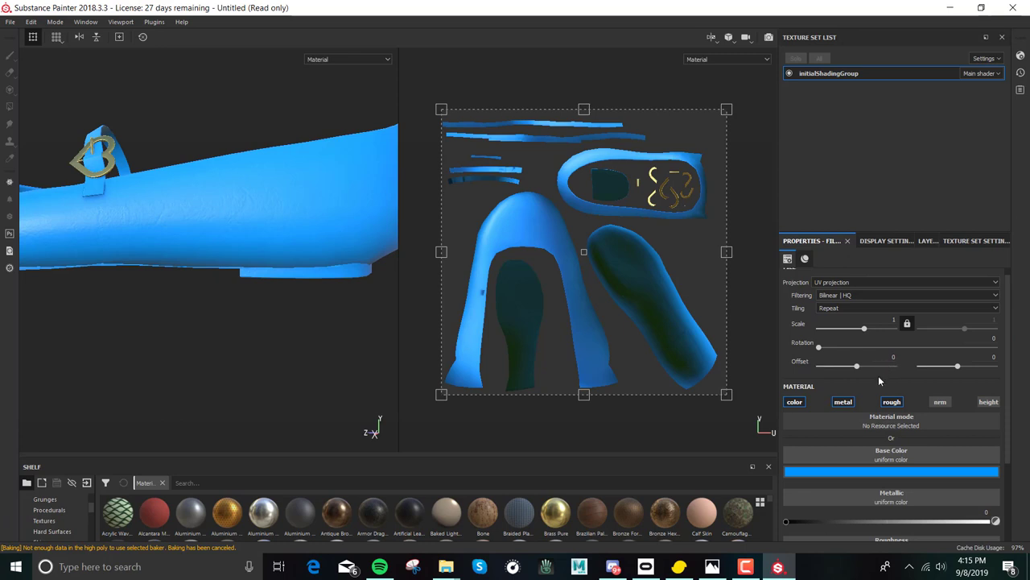
- Set the plastic layer's base color to a very dark brown, R 0.018, G 0.012, B 0.007
{"action": "left_click", "coordinate": [895, 472]}
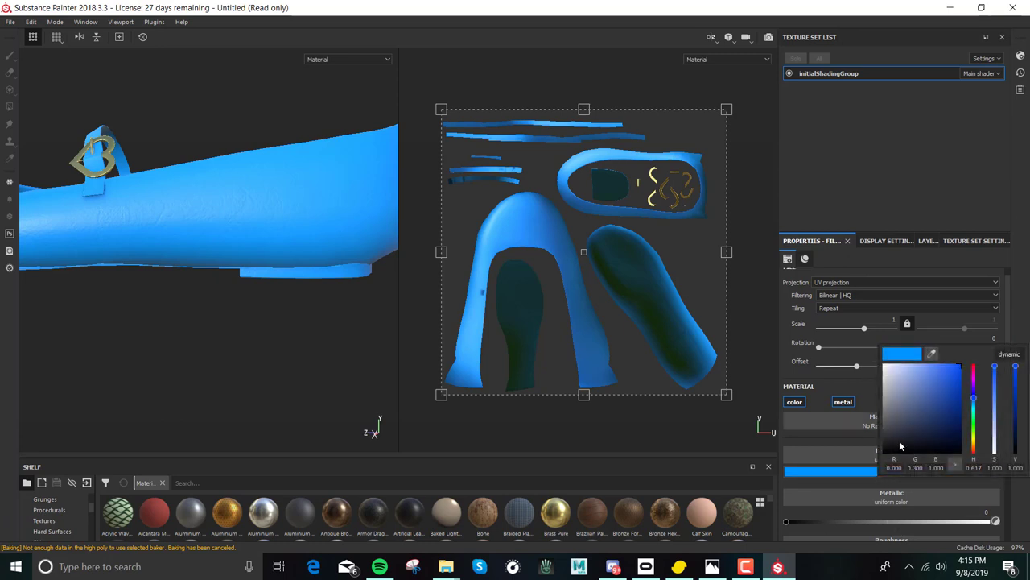
{"action": "left_click_drag", "start_coordinate": [979, 415], "coordinate": [910, 445]}
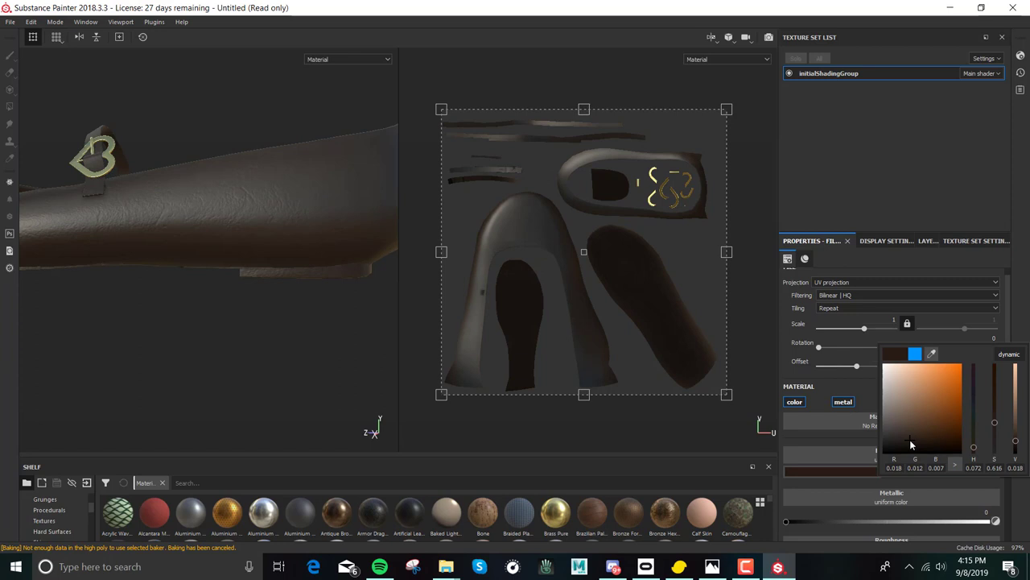
{"action": "left_click", "coordinate": [922, 240]}
- Add a black mask to the dark brown plastic layer and reveal it on the narrow sole and the heel pad
{"action": "right_click", "coordinate": [828, 308]}
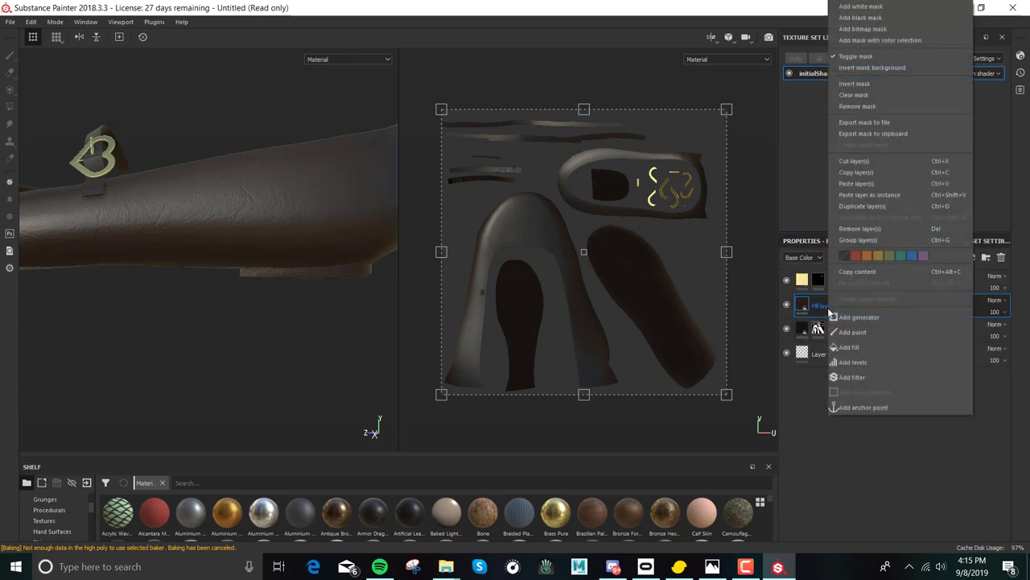
{"action": "left_click", "coordinate": [862, 18]}
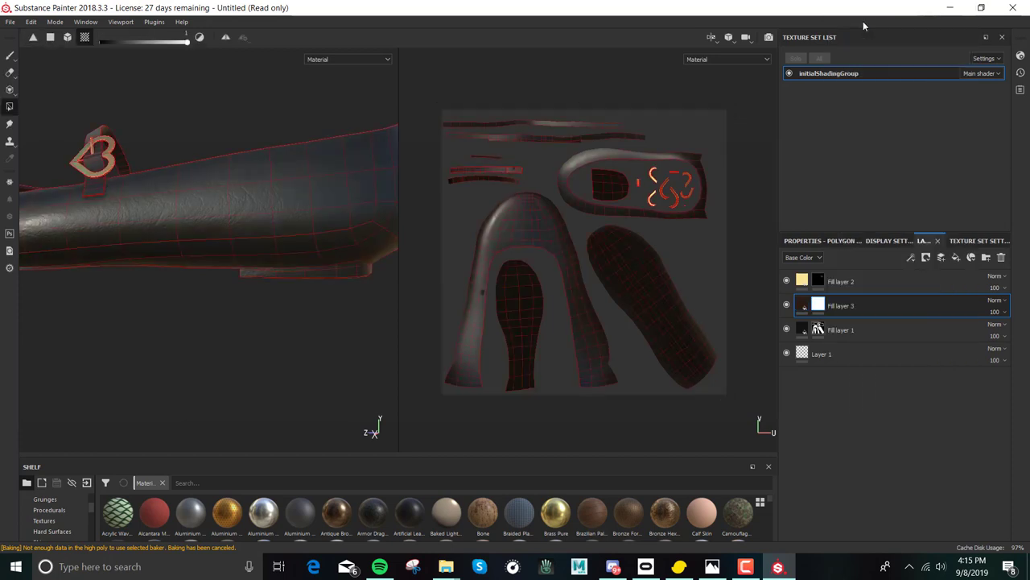
{"action": "right_click", "coordinate": [816, 305]}
{"action": "left_click", "coordinate": [814, 300]}
{"action": "scroll", "coordinate": [356, 277], "scroll_direction": "up", "scroll_amount": 5}
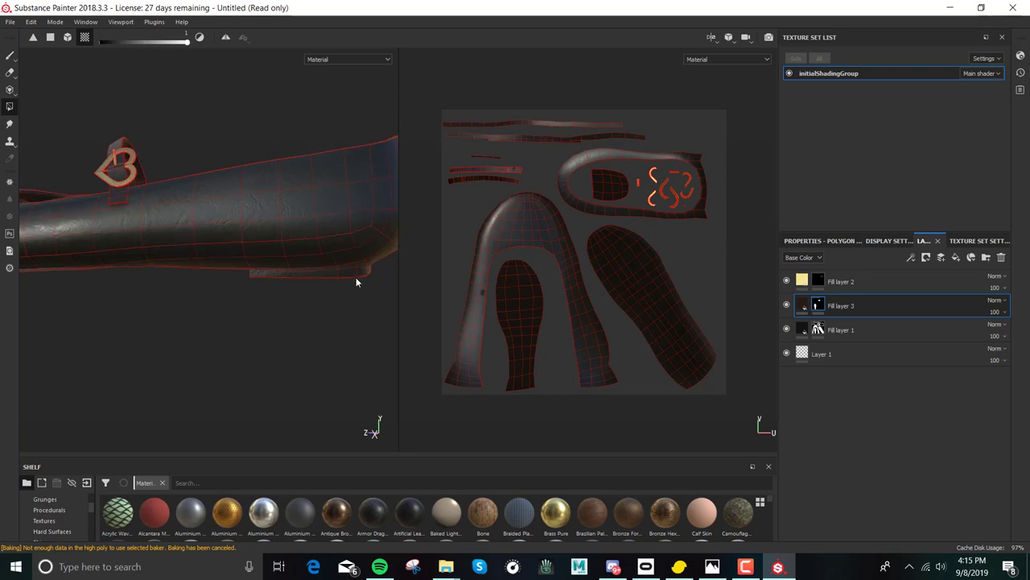
{"action": "mouse_move", "coordinate": [232, 309]}
{"action": "left_mouse_down", "text": "alt"}
{"action": "mouse_move", "coordinate": [244, 329]}
{"action": "mouse_move", "coordinate": [260, 277]}
{"action": "mouse_move", "coordinate": [232, 267]}
{"action": "mouse_move", "coordinate": [92, 288]}
{"action": "mouse_move", "coordinate": [189, 363]}
{"action": "mouse_move", "coordinate": [233, 302]}
{"action": "left_mouse_up", "text": "alt"}
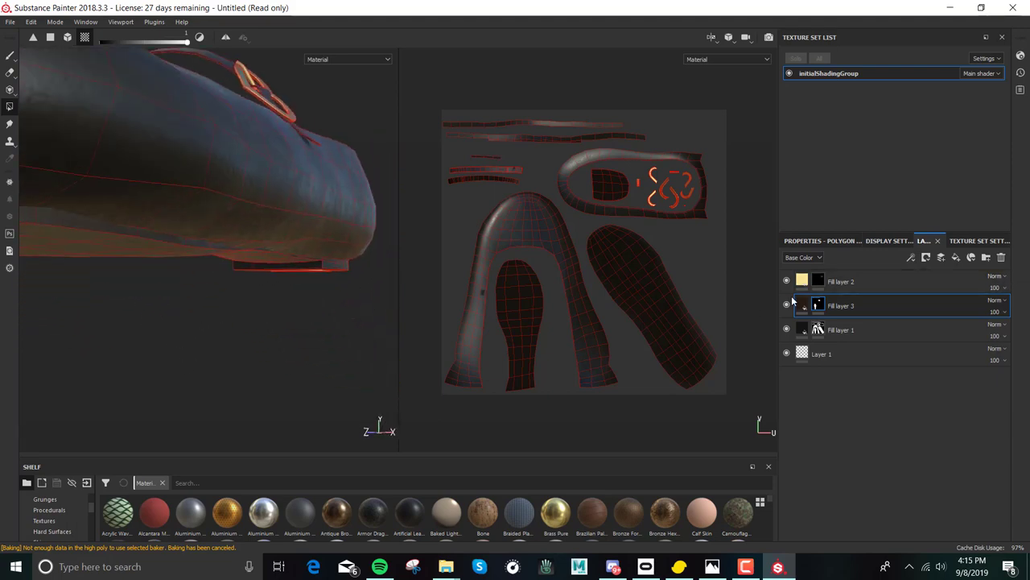
- Set the plastic layer's base color to a light tan, R 0.639, G 0.422, B 0.257
{"action": "left_click", "coordinate": [796, 240]}
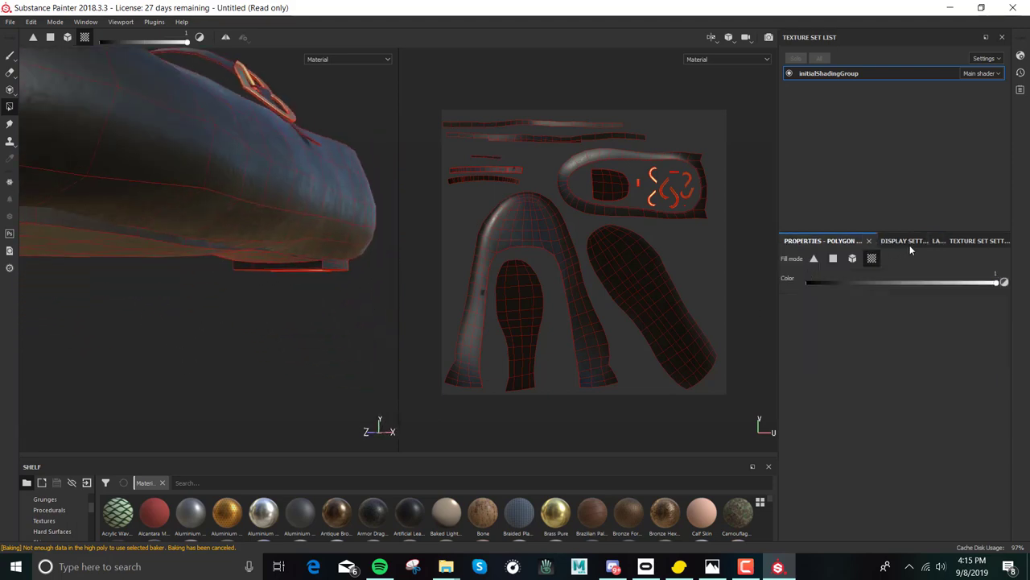
{"action": "left_click", "coordinate": [934, 240]}
{"action": "left_click", "coordinate": [803, 304]}
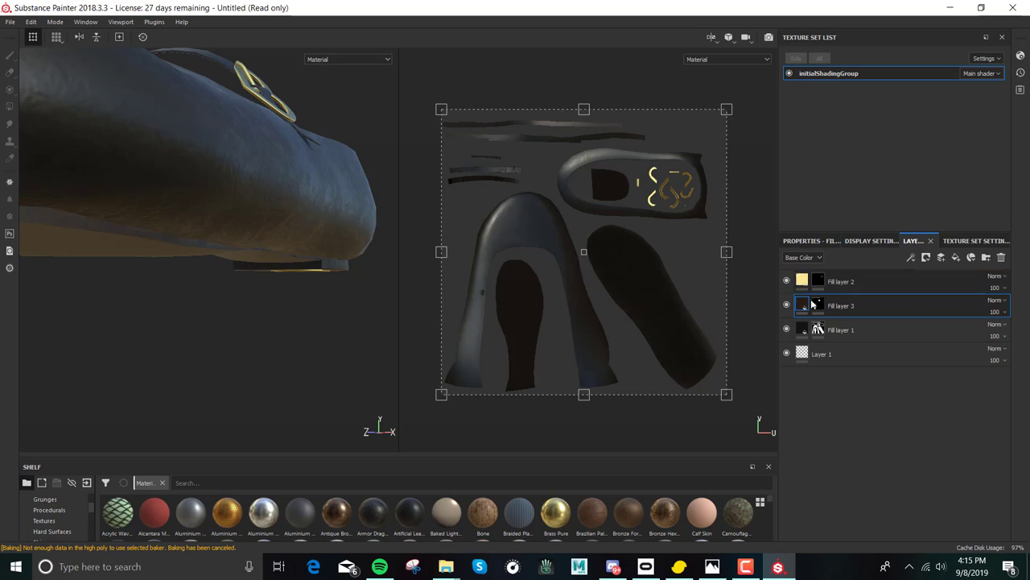
{"action": "left_click", "coordinate": [806, 241]}
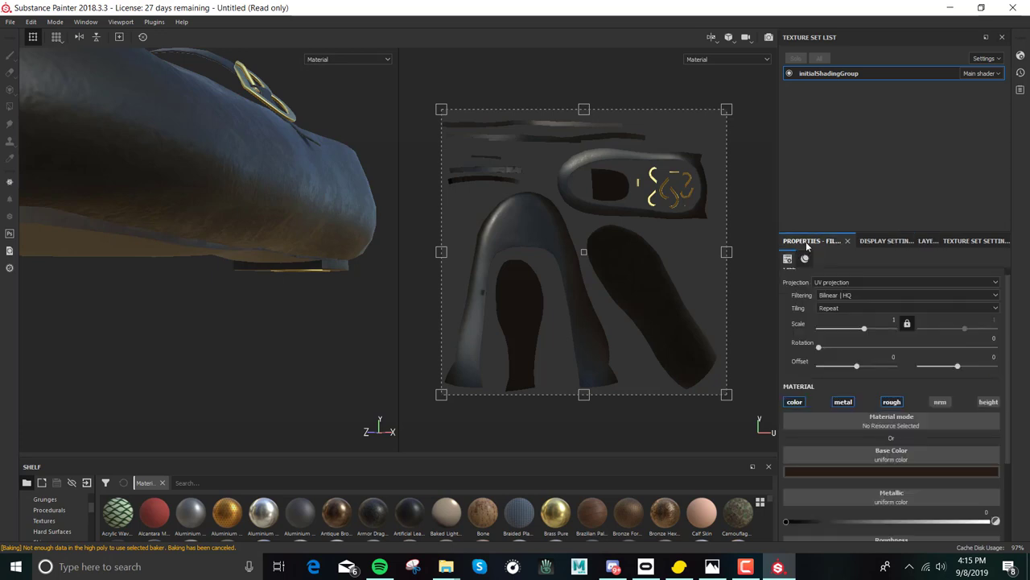
{"action": "left_click", "coordinate": [856, 467]}
{"action": "left_click", "coordinate": [888, 372]}
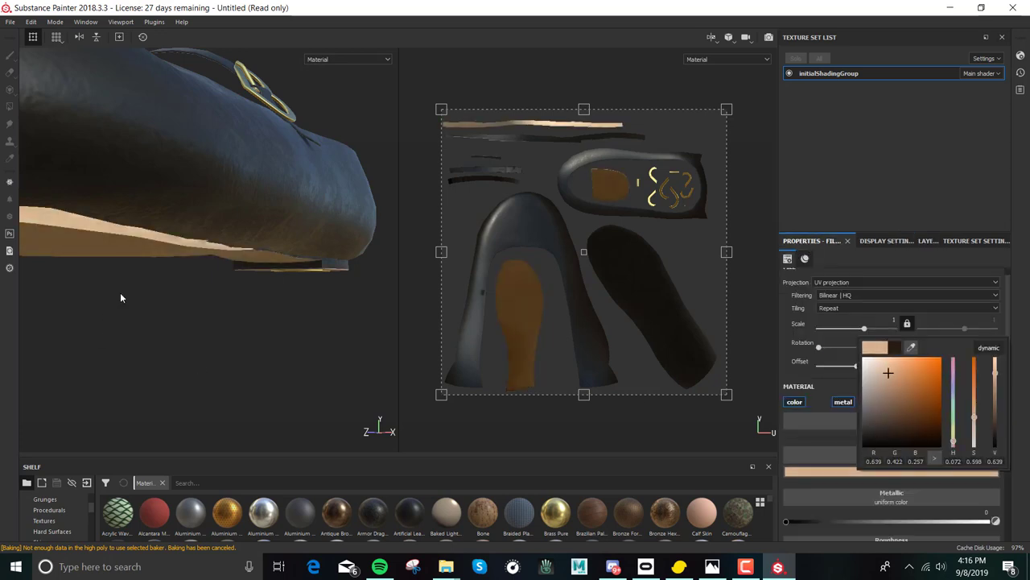
- Extend the plastic layer's mask to the unmasked side edges of the sole and heel pad
{"action": "left_click", "coordinate": [277, 339]}
{"action": "left_click_drag", "start_coordinate": [319, 319], "coordinate": [254, 293], "text": "alt"}
{"action": "left_click_drag", "start_coordinate": [376, 302], "coordinate": [231, 356], "text": "alt"}
{"action": "middle_click_drag", "start_coordinate": [231, 356], "coordinate": [298, 356], "text": "alt"}
{"action": "scroll", "coordinate": [299, 356], "scroll_direction": "up", "scroll_amount": 5}
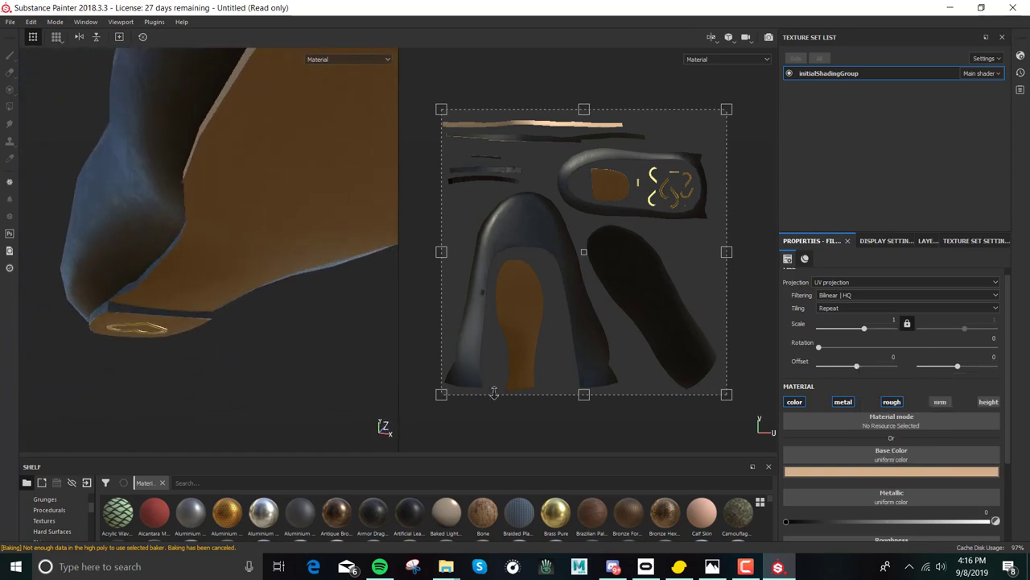
{"action": "left_click", "coordinate": [910, 241]}
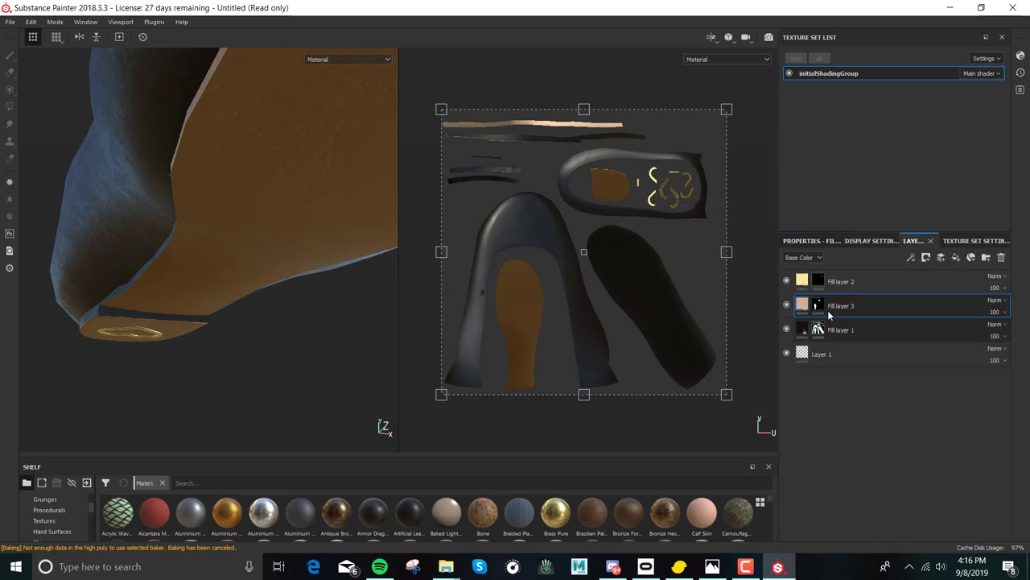
{"action": "left_click", "coordinate": [818, 305]}
{"action": "left_click_drag", "start_coordinate": [148, 320], "coordinate": [415, 223], "text": "alt"}
{"action": "left_click", "coordinate": [154, 262]}
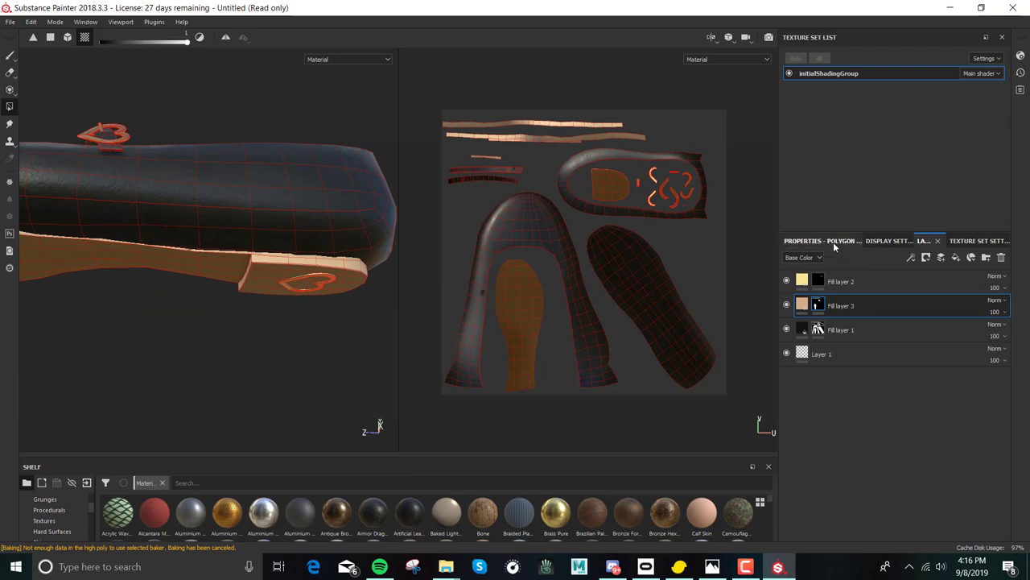
- Set the plastic layer's base color to a neutral near-black, R 0.017, G 0.017, B 0.017
{"action": "left_click", "coordinate": [803, 305]}
{"action": "left_click", "coordinate": [808, 242]}
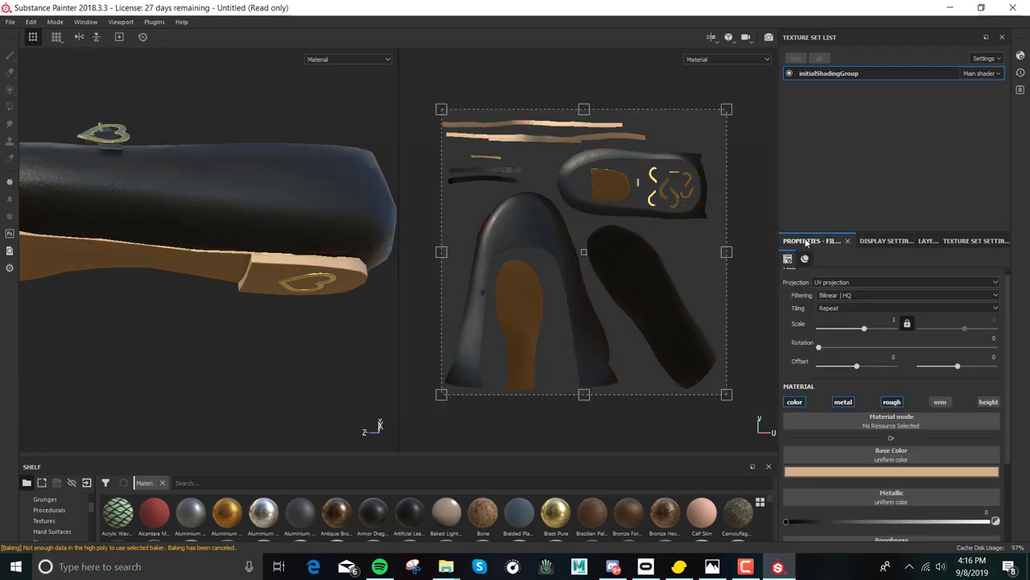
{"action": "left_click", "coordinate": [898, 474]}
{"action": "left_click_drag", "start_coordinate": [906, 377], "coordinate": [880, 442]}
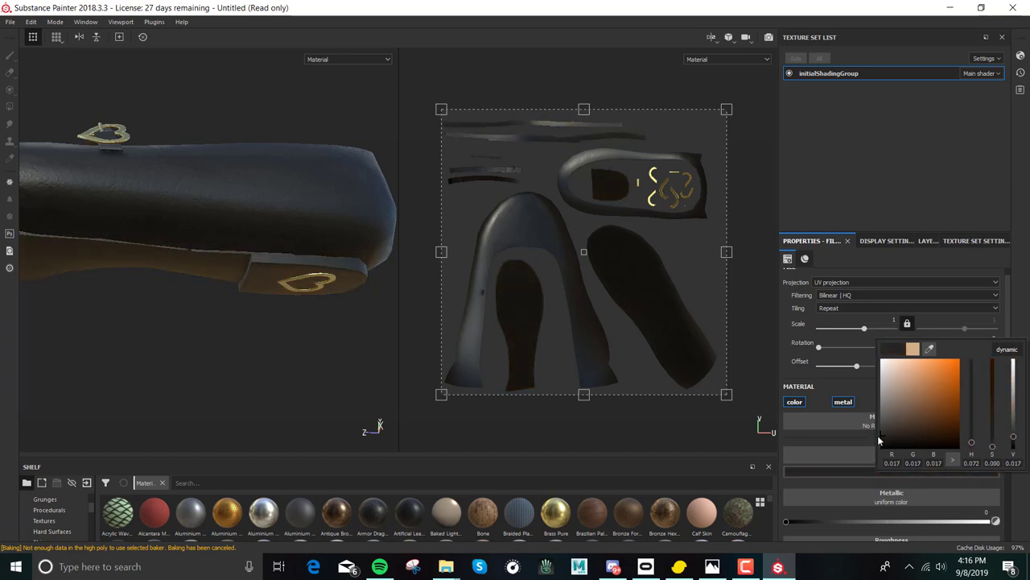
- Set the plastic layer's roughness to about 0.6057
{"action": "left_click_drag", "start_coordinate": [214, 324], "coordinate": [2, 341], "text": "alt"}
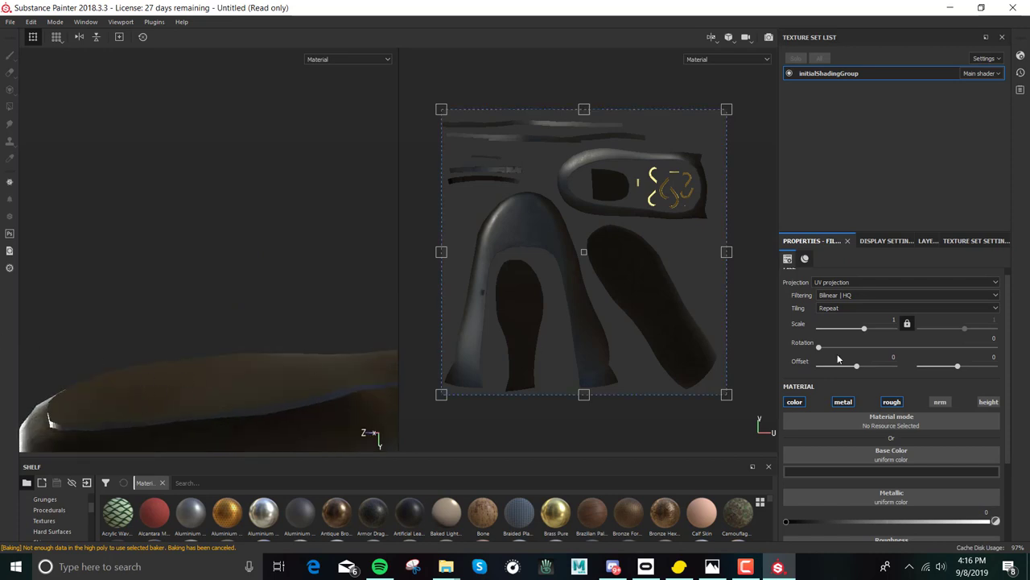
{"action": "scroll", "coordinate": [925, 407], "scroll_direction": "down", "scroll_amount": 3}
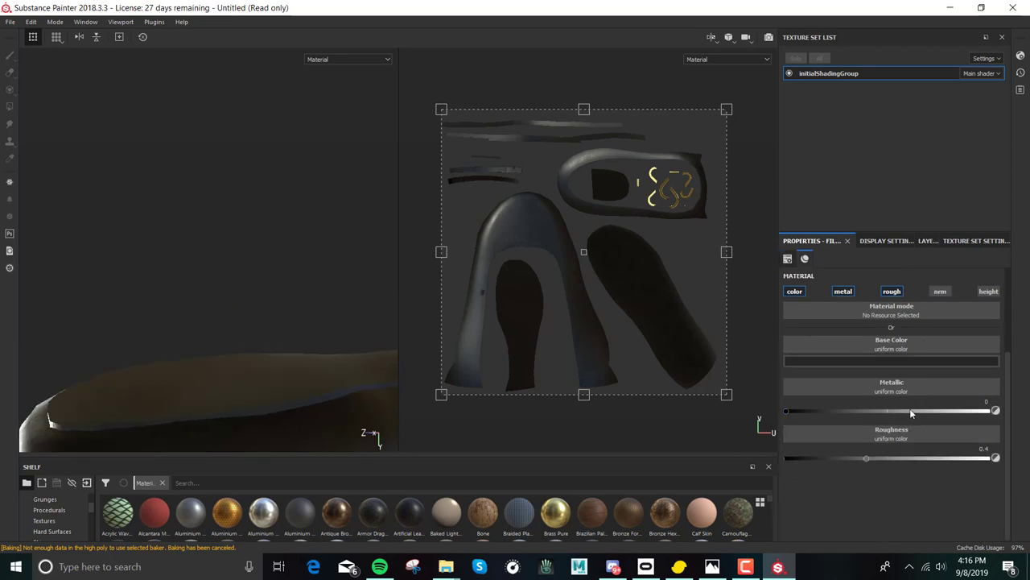
{"action": "left_click_drag", "start_coordinate": [867, 456], "coordinate": [912, 459]}
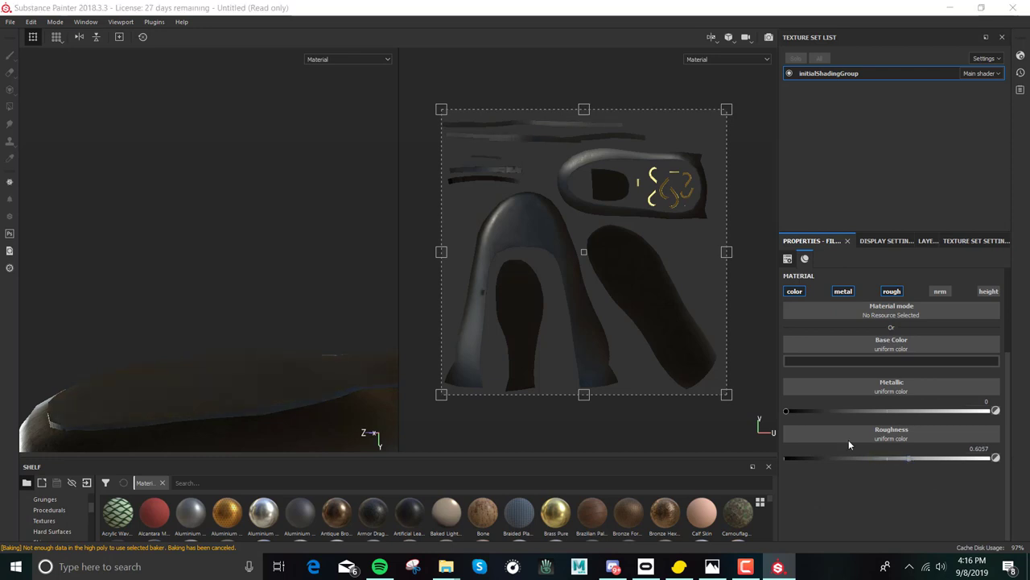
- Try to clear the mask on the black leather layer, Fill layer 1
{"action": "left_click", "coordinate": [930, 241]}
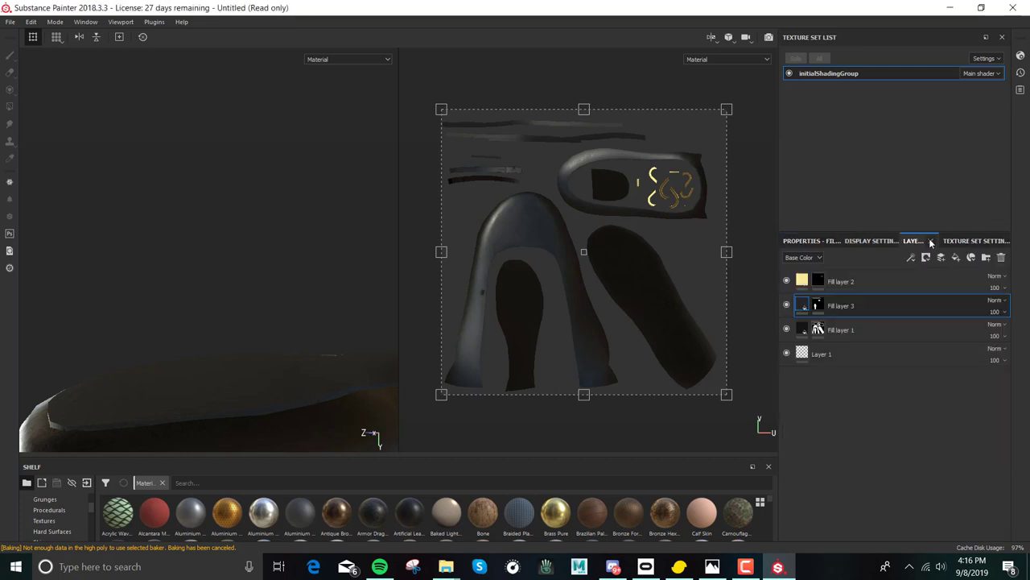
{"action": "left_click", "coordinate": [864, 331]}
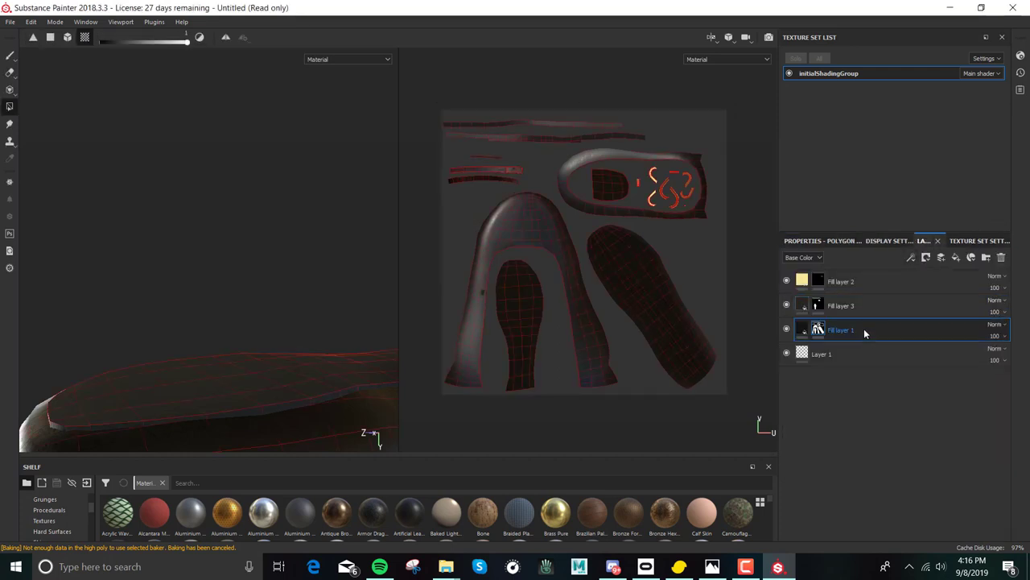
{"action": "right_click", "coordinate": [819, 329]}
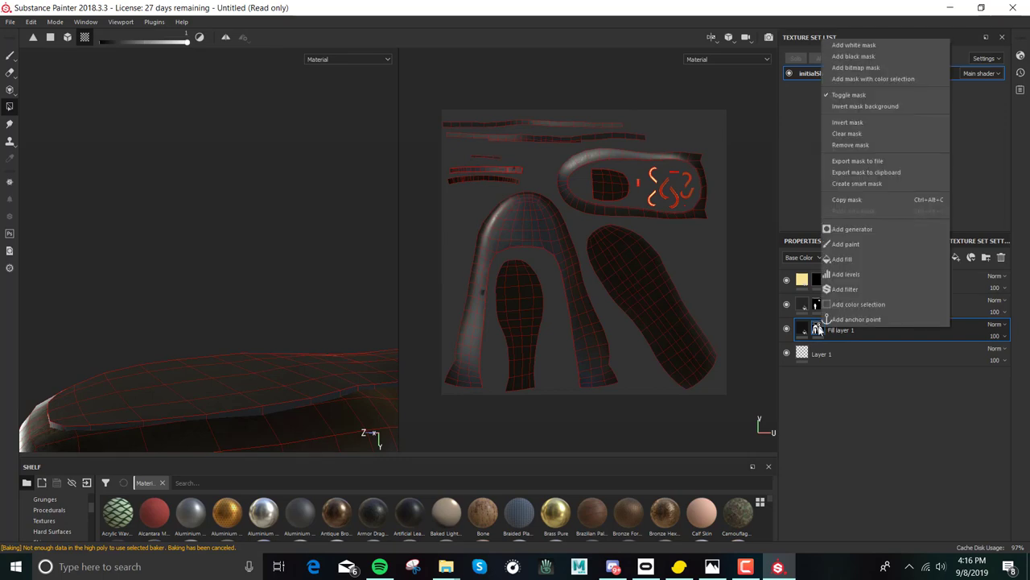
{"action": "left_click", "coordinate": [864, 134]}
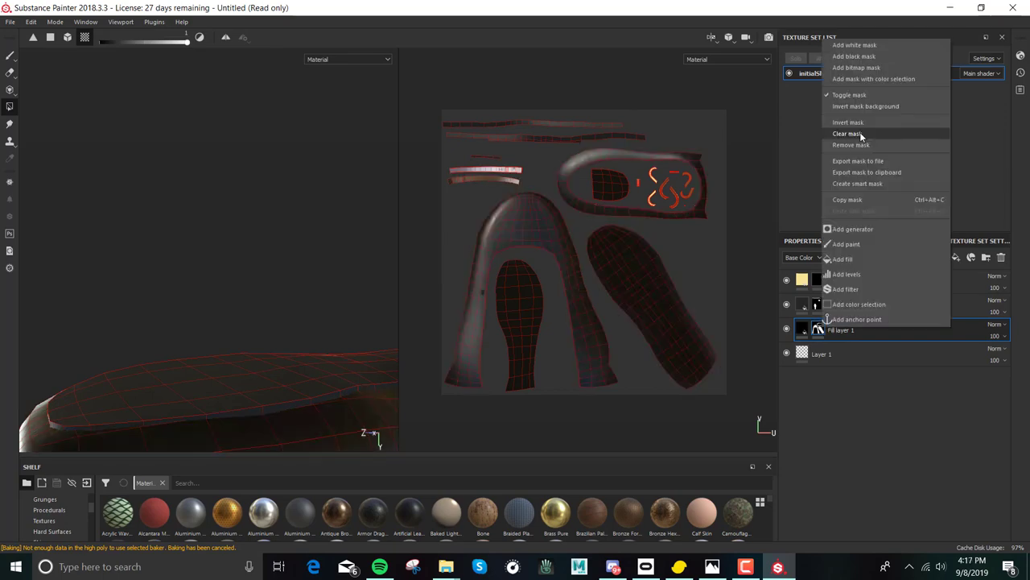
{"action": "left_click", "coordinate": [861, 134]}
{"action": "left_click_drag", "start_coordinate": [281, 386], "coordinate": [314, 278], "text": "alt"}
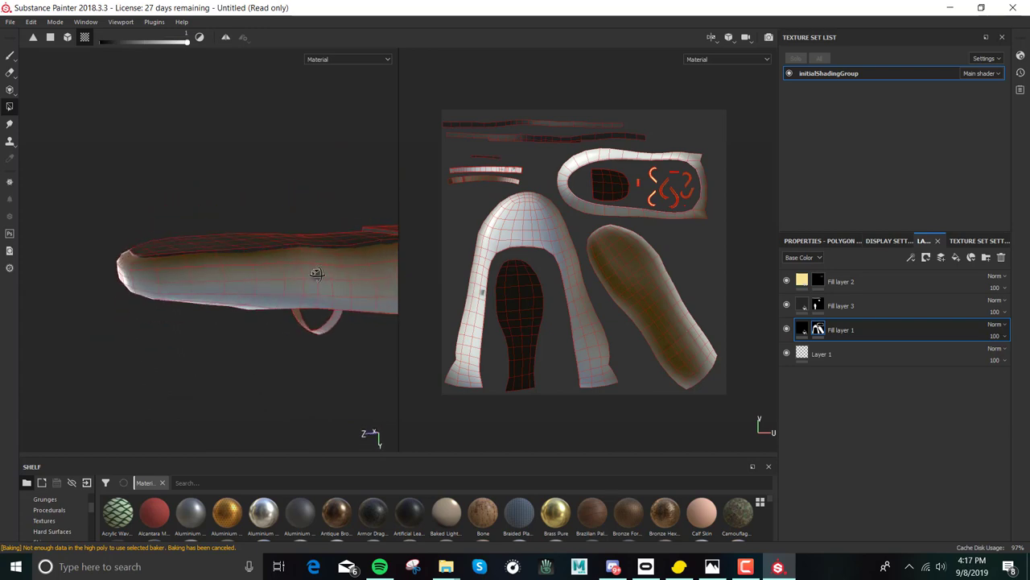
{"action": "right_click", "coordinate": [821, 328]}
{"action": "key", "text": "Escape"}
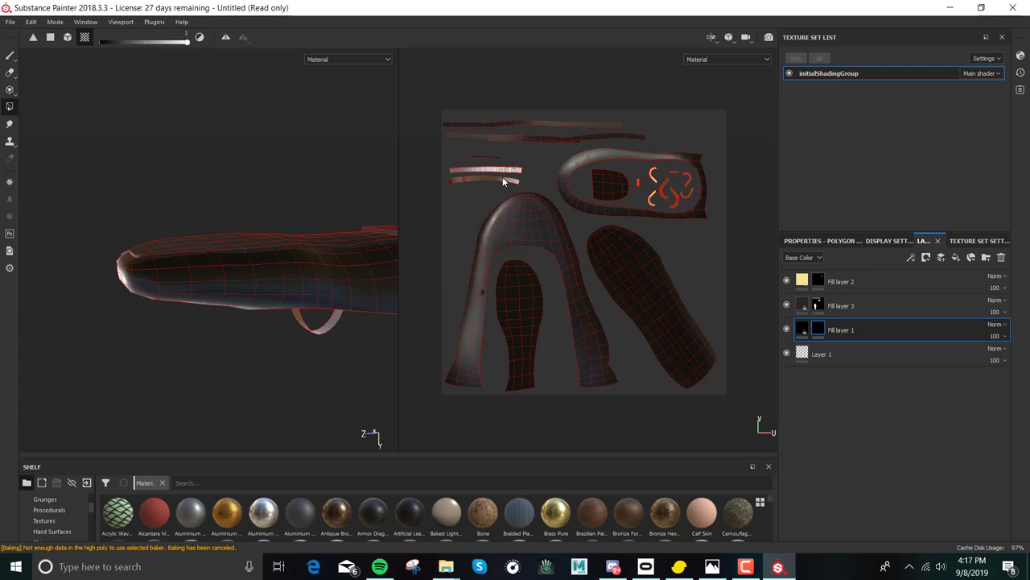
- Delete the empty Layer 1 beneath the fill layers
{"action": "left_click_drag", "start_coordinate": [346, 292], "coordinate": [193, 387], "text": "alt"}
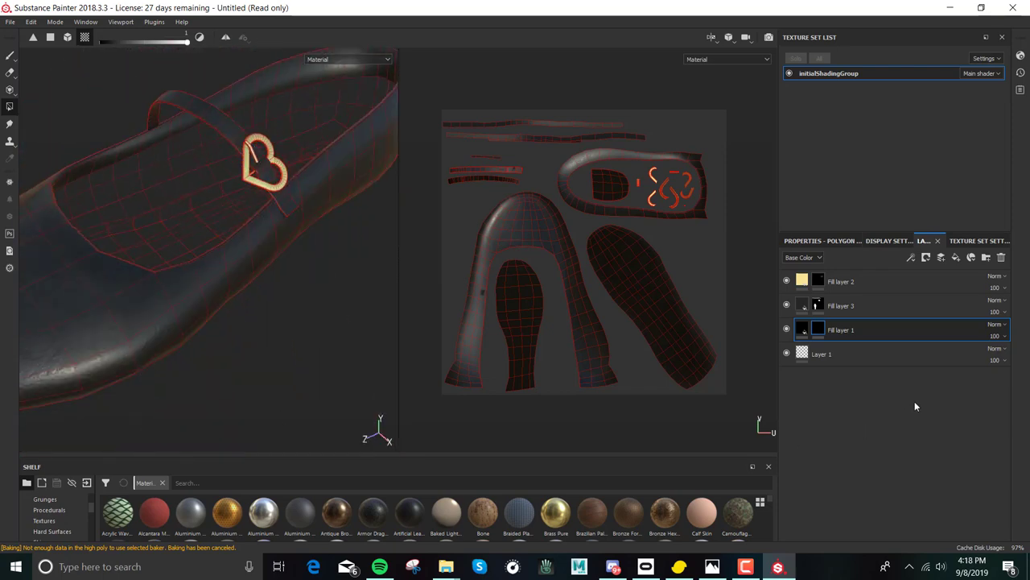
{"action": "left_click", "coordinate": [892, 353]}
{"action": "left_click", "coordinate": [1000, 257]}
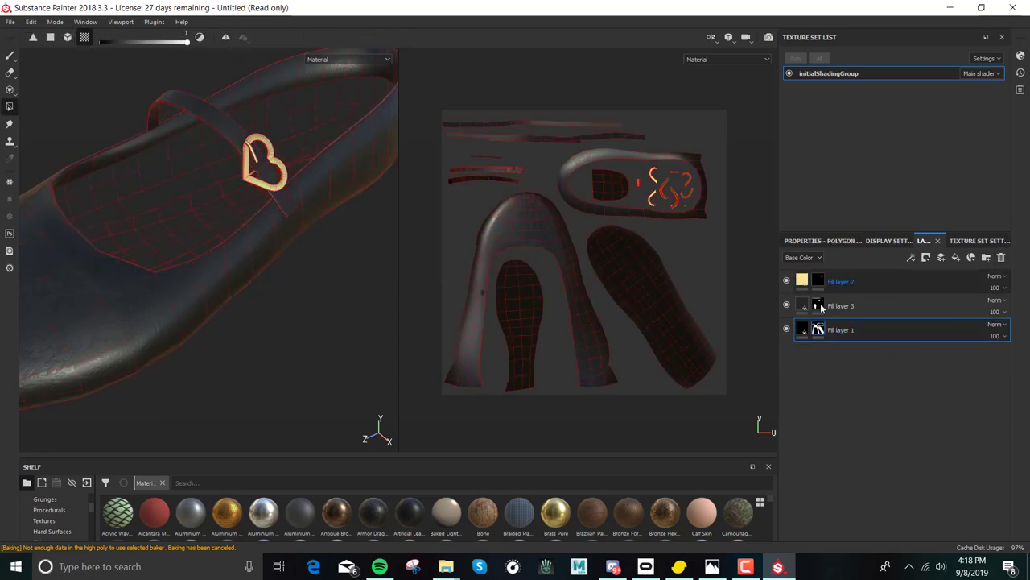
- Examine the textured shoe from several angles, checking the leather body, strap and brass heart buckle
{"action": "left_click", "coordinate": [804, 329]}
{"action": "left_click_drag", "start_coordinate": [214, 407], "coordinate": [269, 259], "text": "alt"}
{"action": "scroll", "coordinate": [269, 260], "scroll_direction": "up", "scroll_amount": 5}
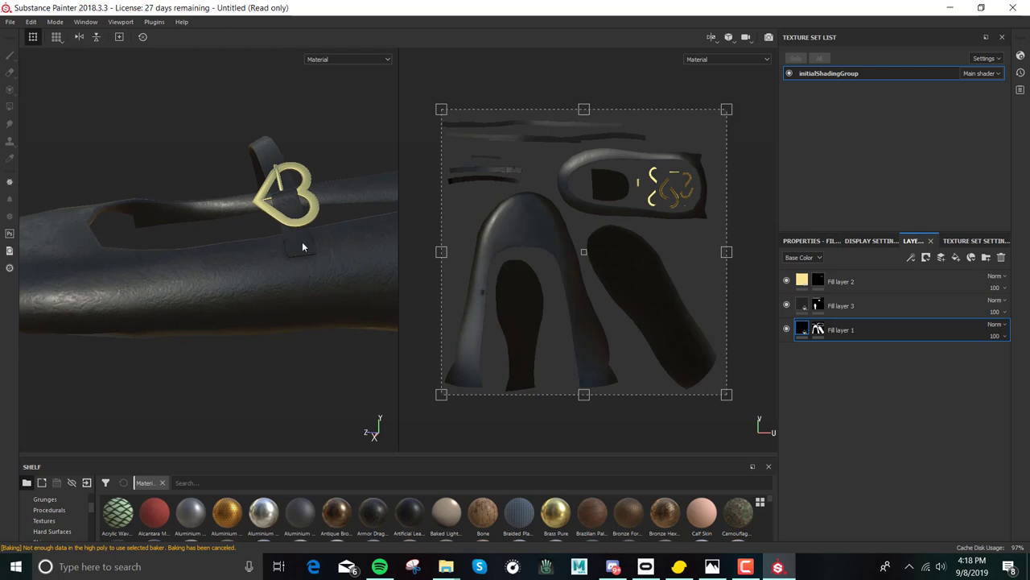
{"action": "left_click_drag", "start_coordinate": [250, 298], "coordinate": [236, 332], "text": "alt"}
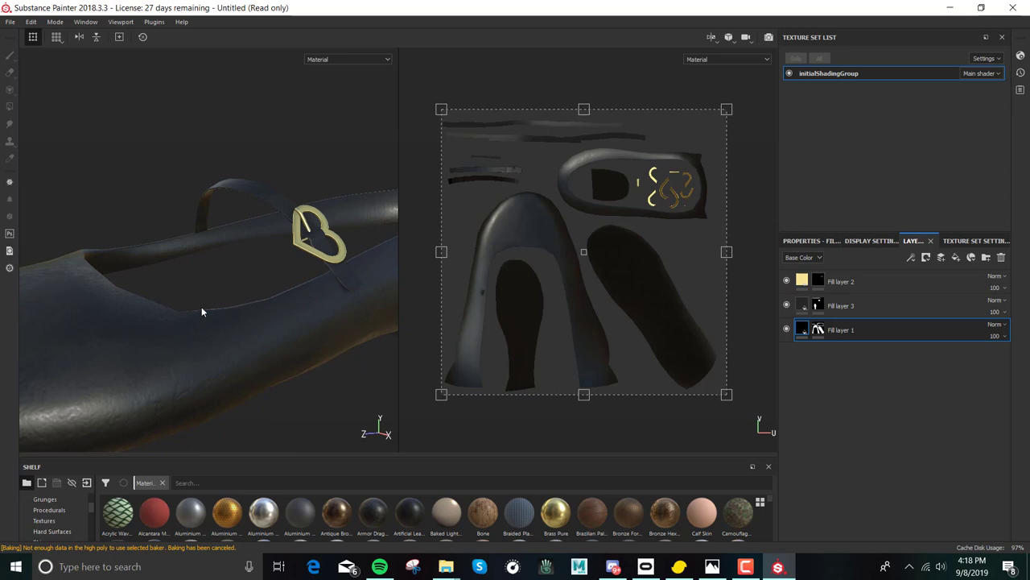
{"action": "left_click_drag", "start_coordinate": [324, 348], "coordinate": [217, 210], "text": "alt"}
{"action": "left_click_drag", "start_coordinate": [338, 274], "coordinate": [397, 284], "text": "alt"}
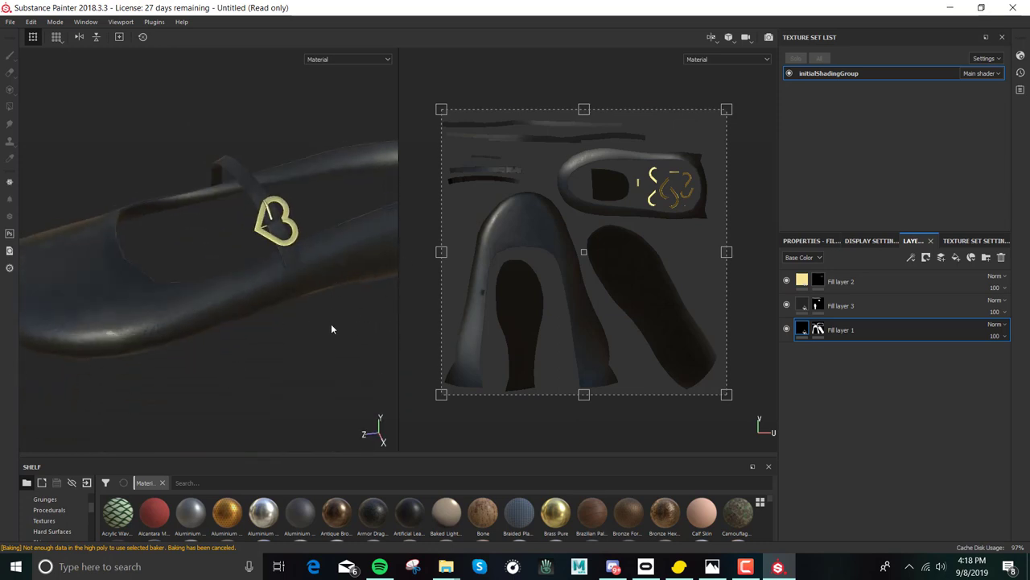
{"action": "left_click_drag", "start_coordinate": [349, 308], "coordinate": [337, 418], "text": "alt"}
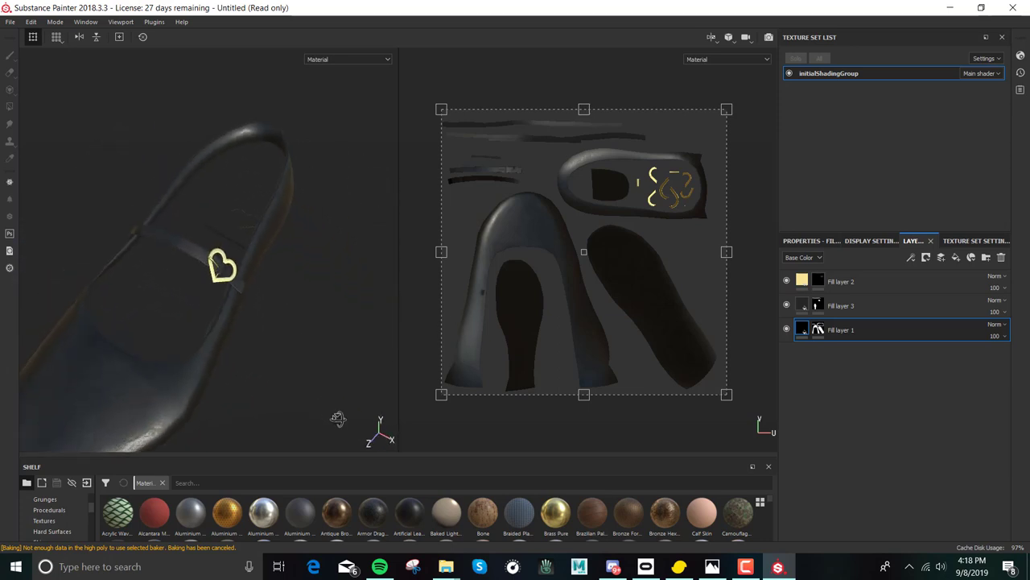
{"action": "right_click_drag", "start_coordinate": [315, 397], "coordinate": [241, 241], "text": "alt"}
{"action": "left_click_drag", "start_coordinate": [241, 242], "coordinate": [316, 340], "text": "alt"}
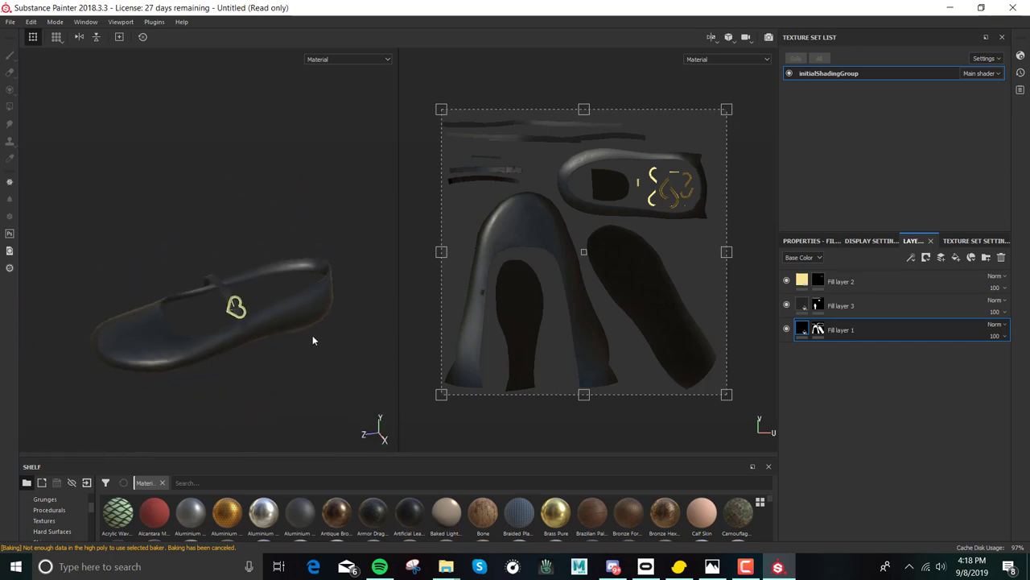
{"action": "right_click_drag", "start_coordinate": [313, 340], "coordinate": [285, 349], "text": "alt"}
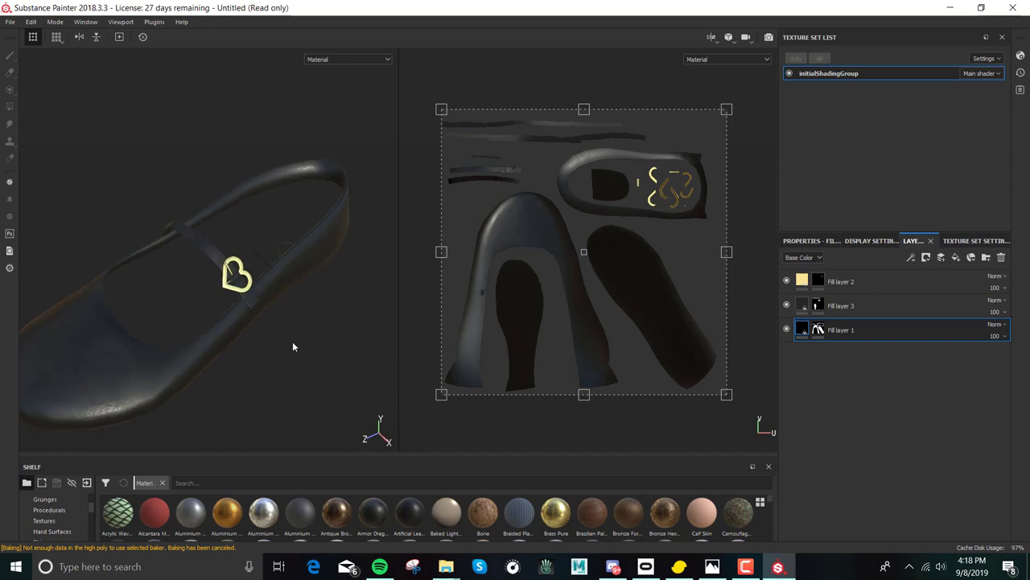
{"action": "middle_click_drag", "start_coordinate": [285, 349], "coordinate": [347, 326], "text": "alt"}
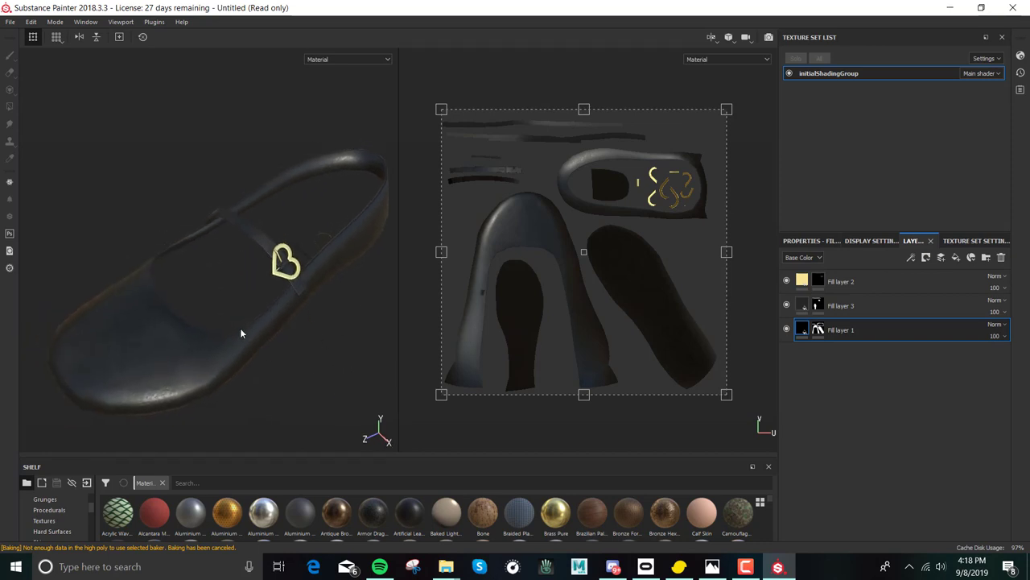
{"action": "mouse_move", "coordinate": [749, 566]}
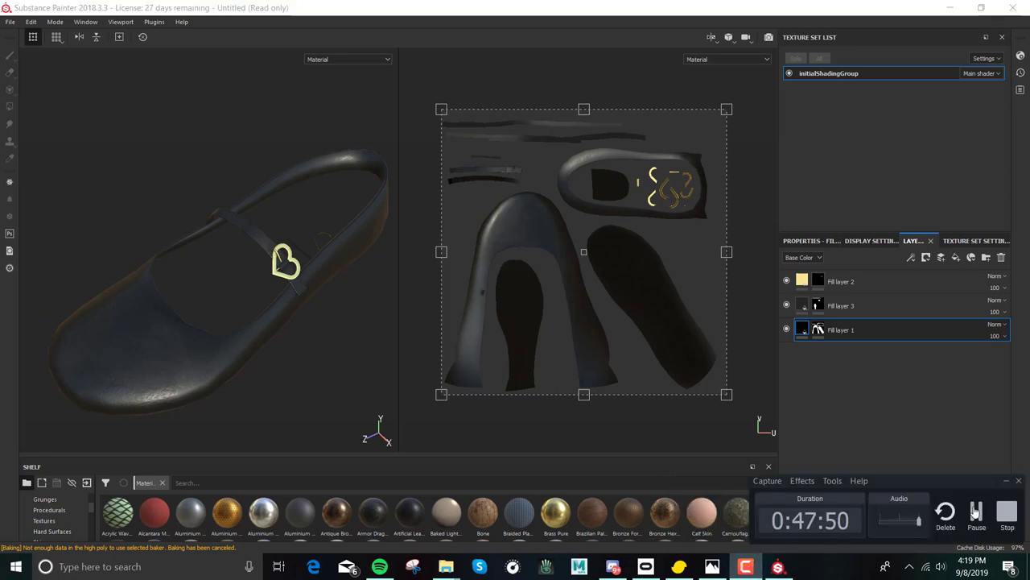
{"action": "left_click", "coordinate": [975, 513]}
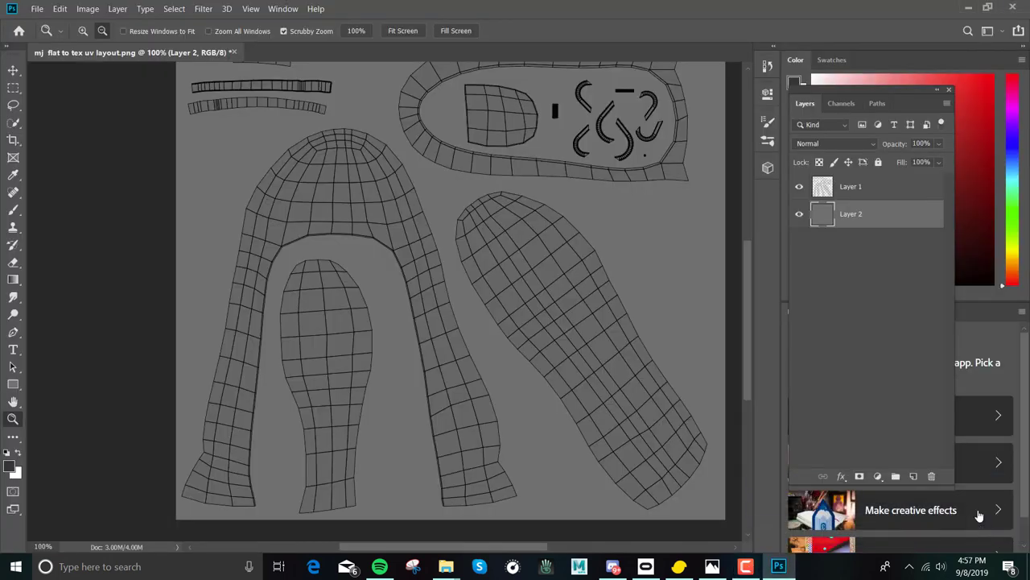
- In Photoshop, examine the shoe's UV layout, including a 200% close-up of the strap strips and toe piece
{"action": "scroll", "coordinate": [524, 334], "scroll_direction": "down", "scroll_amount": 1}
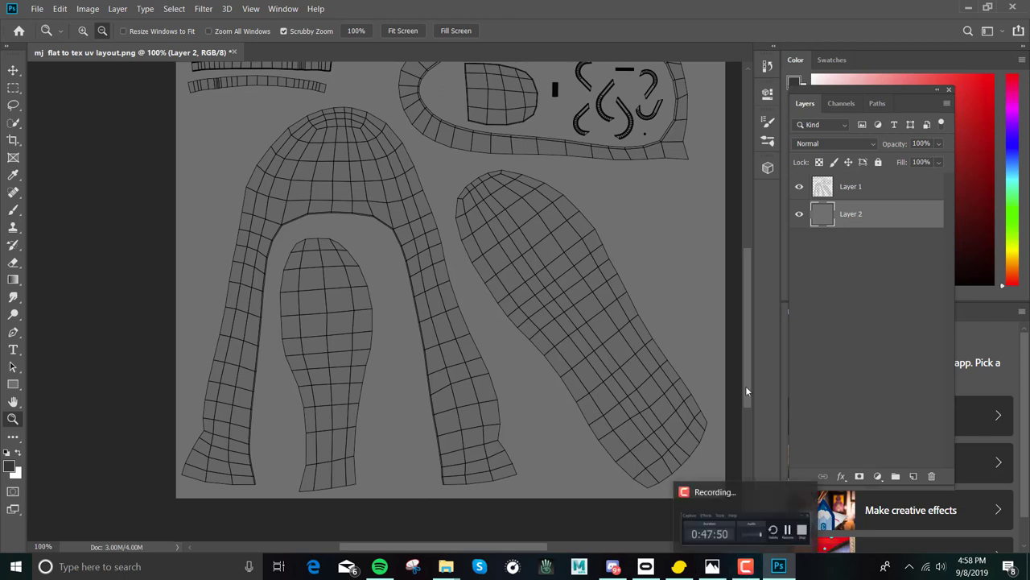
{"action": "scroll", "coordinate": [726, 362], "scroll_direction": "up", "scroll_amount": 2}
{"action": "scroll", "coordinate": [726, 363], "scroll_direction": "up", "scroll_amount": 8}
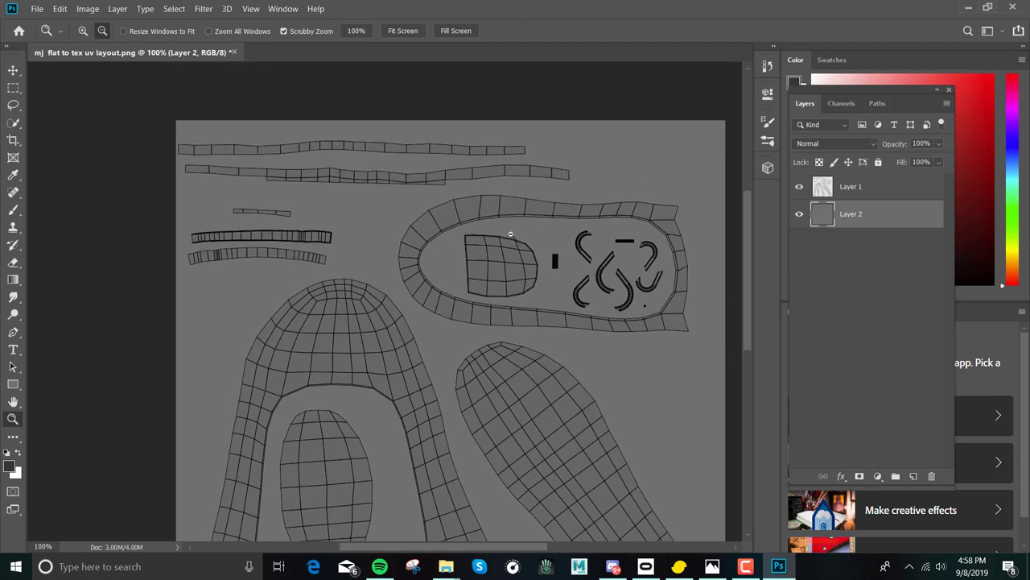
{"action": "scroll", "coordinate": [426, 374], "scroll_direction": "down", "scroll_amount": 8}
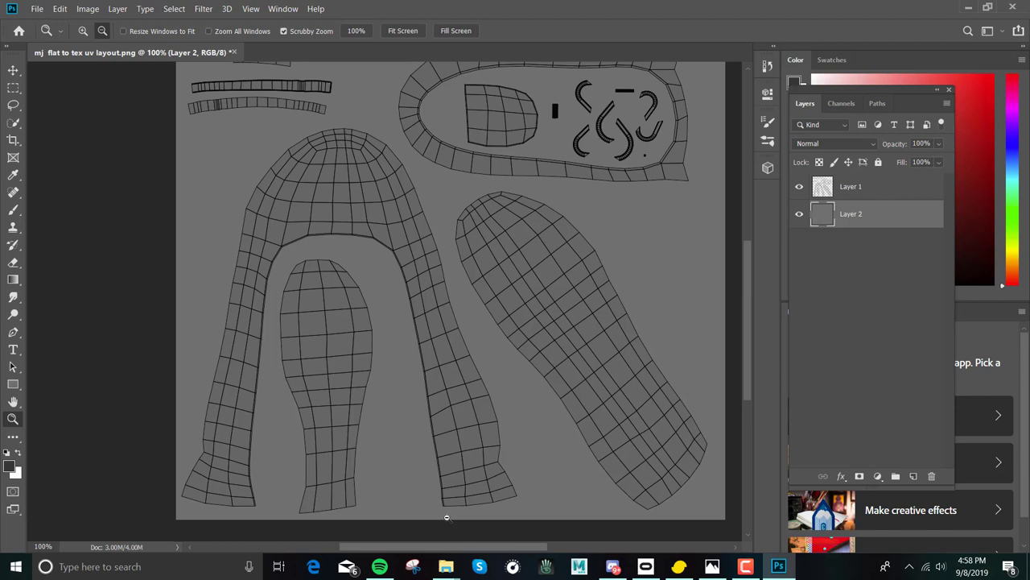
{"action": "scroll", "coordinate": [379, 282], "scroll_direction": "up", "scroll_amount": 10}
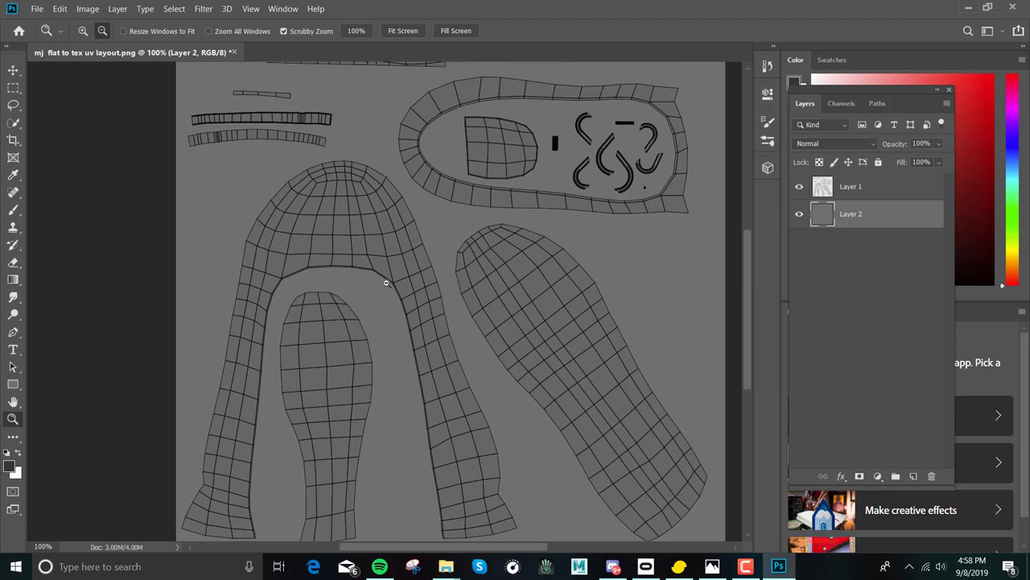
{"action": "left_click", "coordinate": [83, 31]}
{"action": "left_click", "coordinate": [154, 211]}
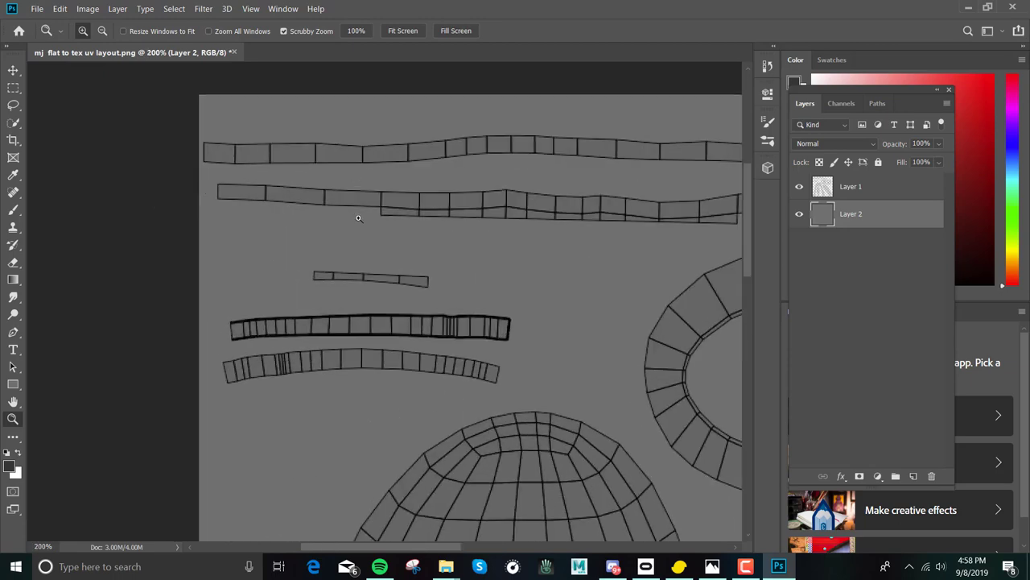
{"action": "scroll", "coordinate": [358, 217], "scroll_direction": "down", "scroll_amount": 8}
{"action": "scroll", "coordinate": [579, 288], "scroll_direction": "up", "scroll_amount": 4}
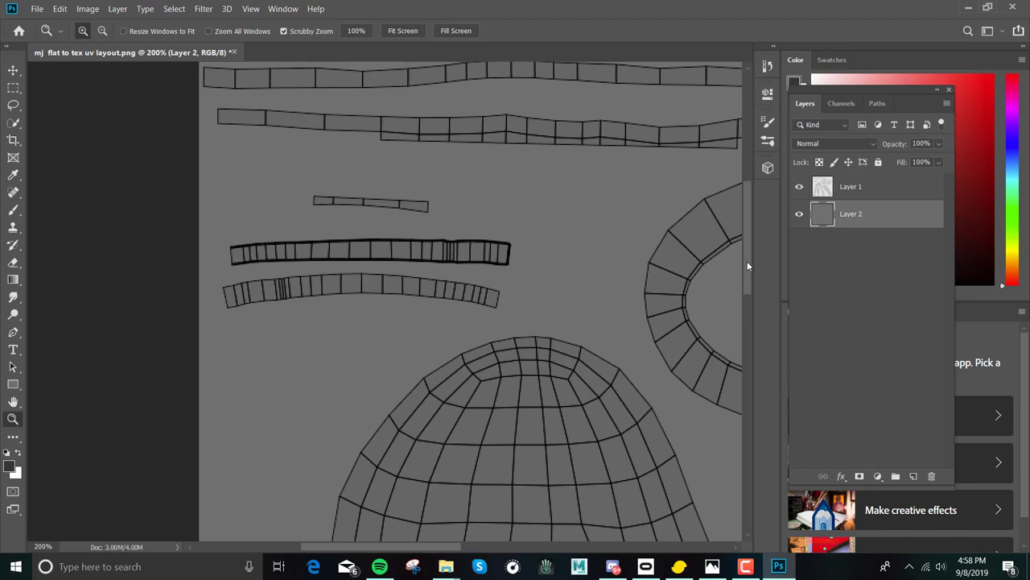
- Examine the UV layout from the strap strips through the toe piece and down to the heel ends
{"action": "scroll", "coordinate": [747, 261], "scroll_direction": "down", "scroll_amount": 9}
{"action": "scroll", "coordinate": [713, 246], "scroll_direction": "up", "scroll_amount": 13}
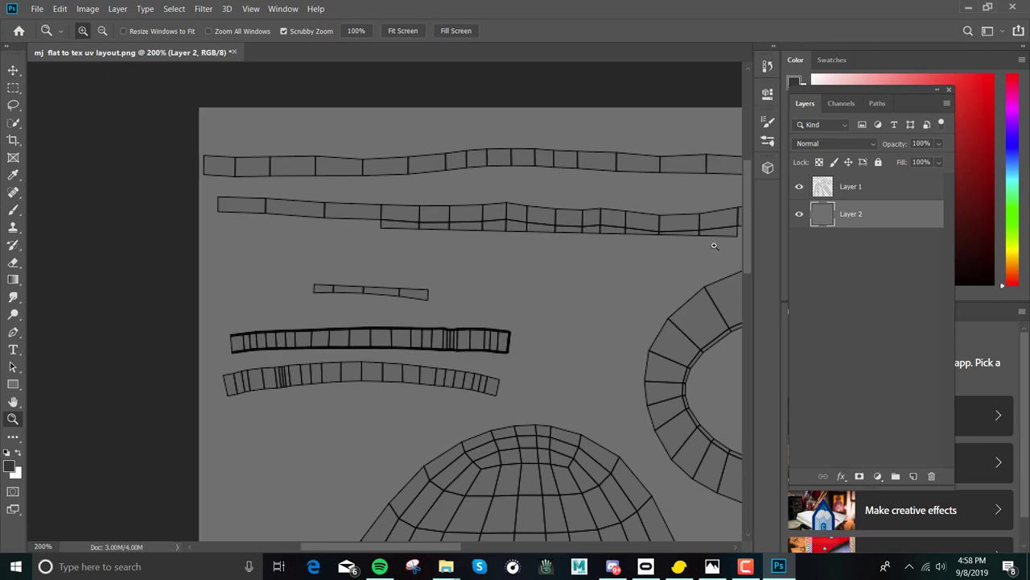
{"action": "scroll", "coordinate": [713, 246], "scroll_direction": "down", "scroll_amount": 20}
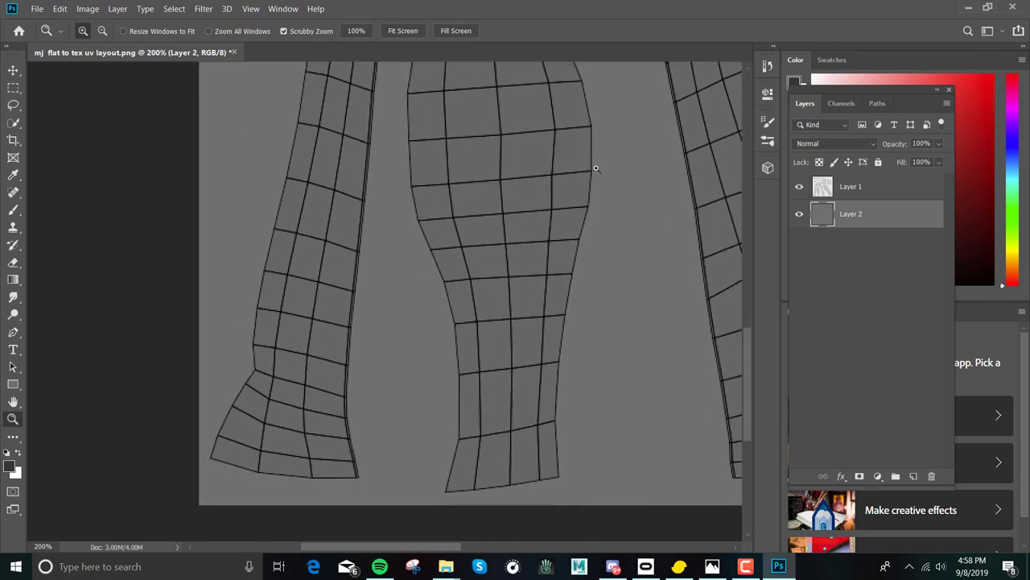
{"action": "left_click_drag", "start_coordinate": [751, 411], "coordinate": [711, 283]}
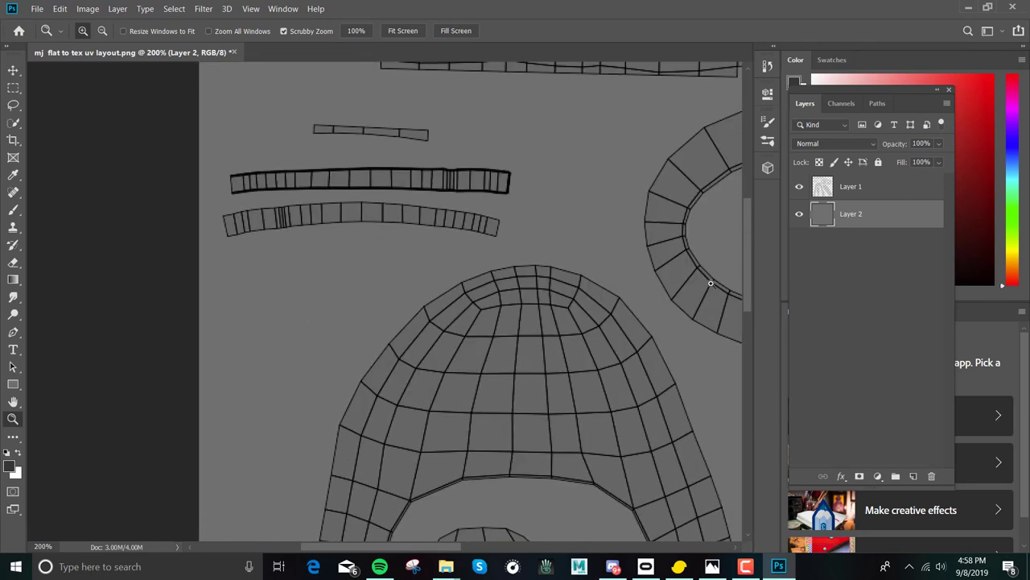
{"action": "scroll", "coordinate": [712, 278], "scroll_direction": "up", "scroll_amount": 2}
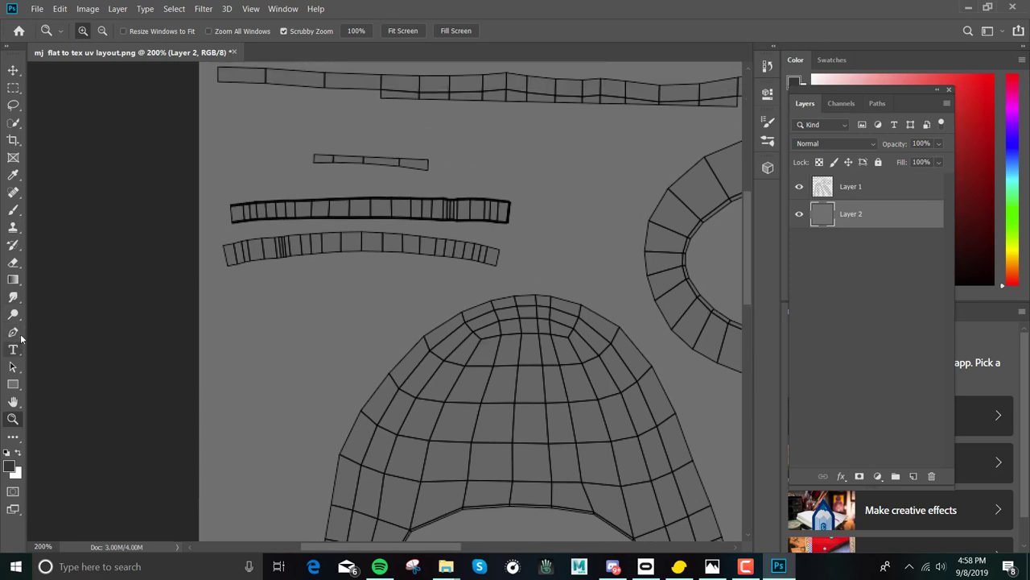
{"action": "left_click", "coordinate": [13, 332]}
{"action": "scroll", "coordinate": [731, 313], "scroll_direction": "down", "scroll_amount": 5}
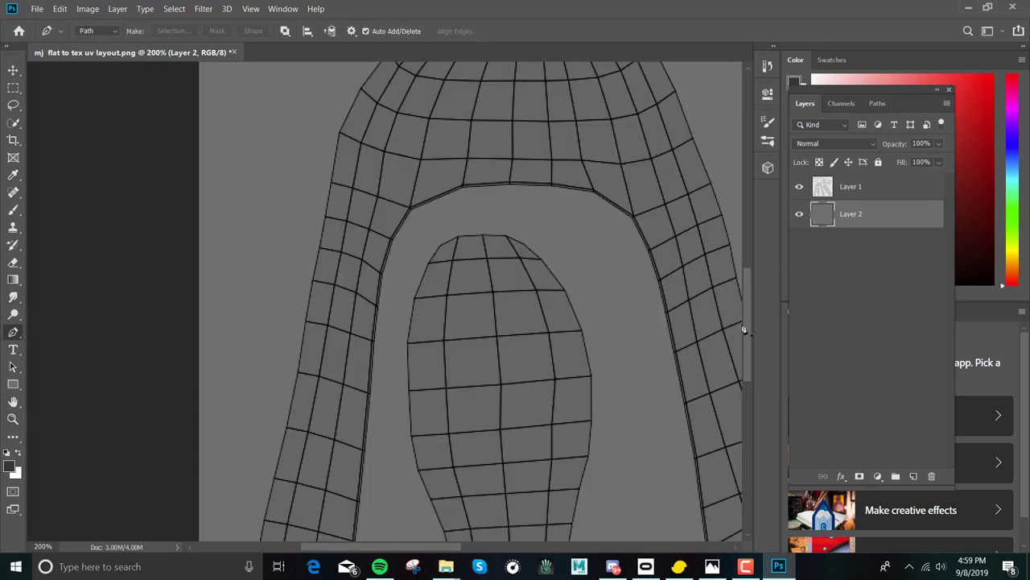
{"action": "mouse_move", "coordinate": [748, 337]}
{"action": "left_mouse_down"}
{"action": "mouse_move", "coordinate": [747, 421]}
{"action": "mouse_move", "coordinate": [756, 354]}
{"action": "left_mouse_up"}
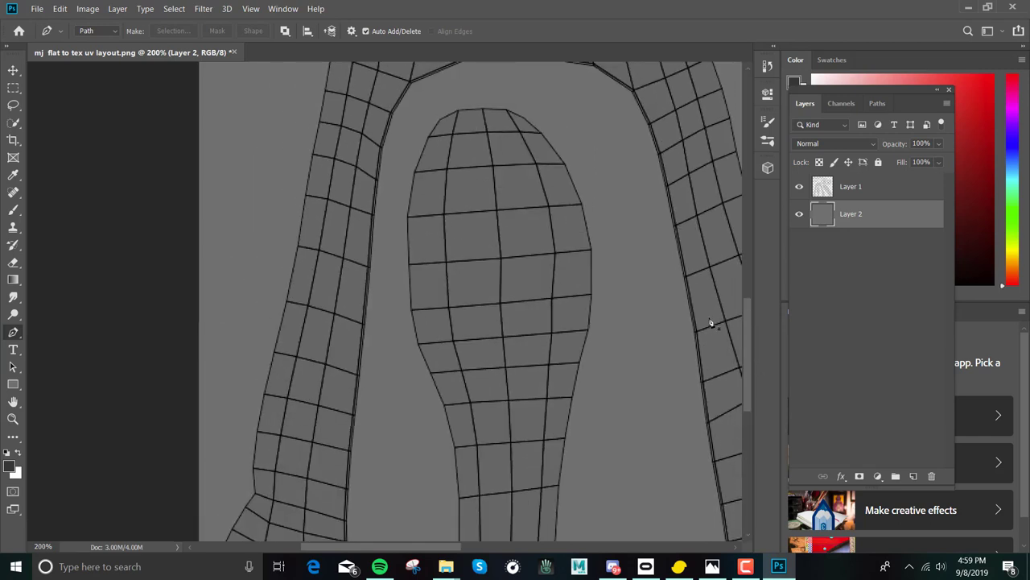
{"action": "mouse_move", "coordinate": [615, 570]}
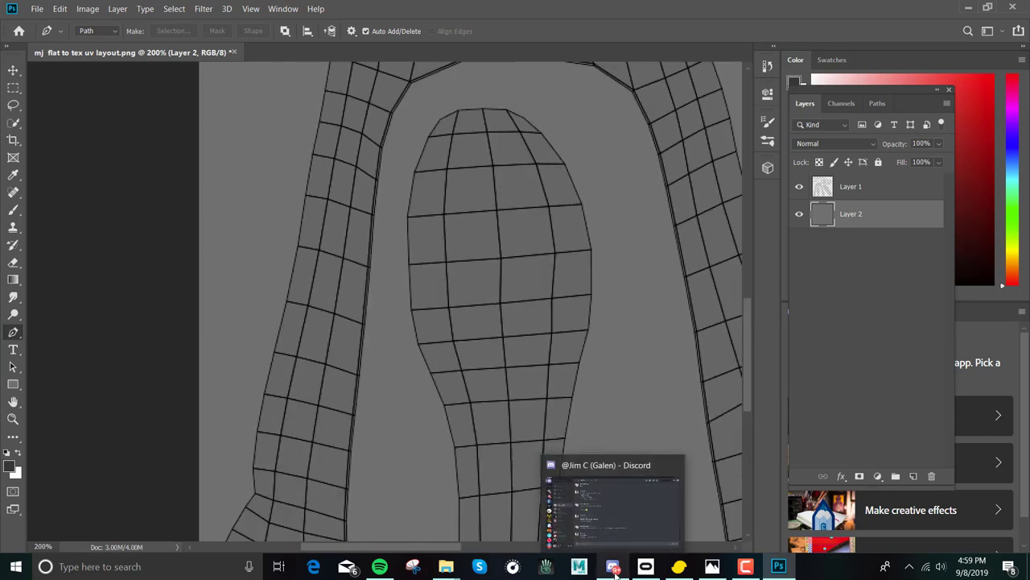
{"action": "scroll", "coordinate": [693, 373], "scroll_direction": "down", "scroll_amount": 1}
{"action": "scroll", "coordinate": [691, 375], "scroll_direction": "down", "scroll_amount": 2}
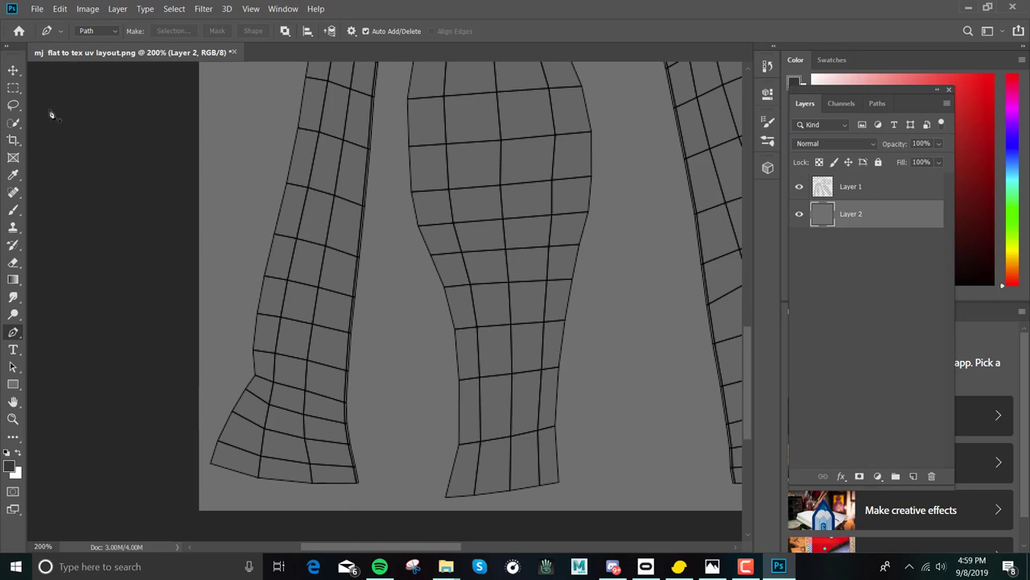
- At 400% zoom, start a Pen path at the inner bottom corner of the shoe upper's left side and trace up its inner edge
{"action": "left_click", "coordinate": [13, 418]}
{"action": "left_click", "coordinate": [306, 390]}
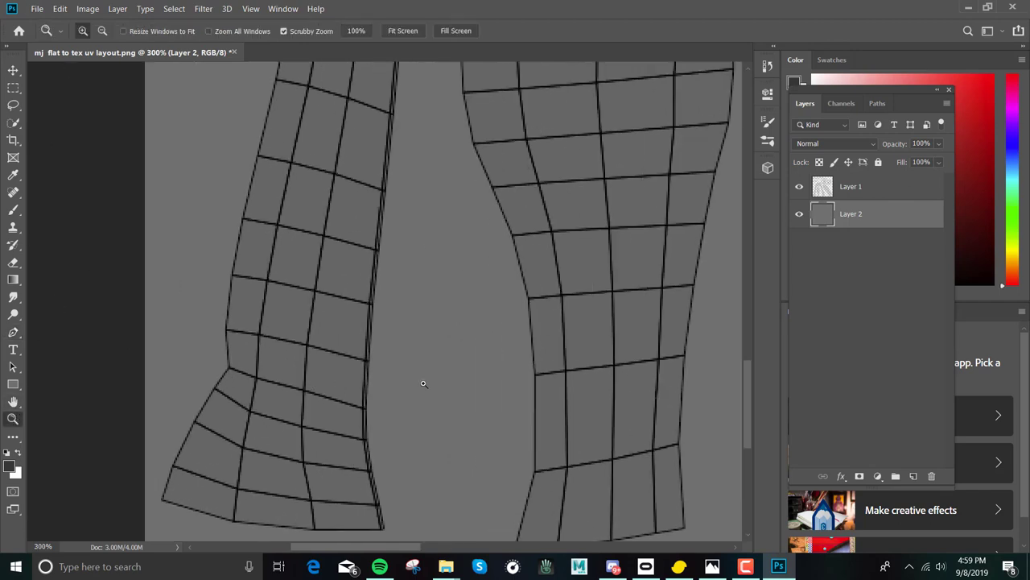
{"action": "left_click_drag", "start_coordinate": [744, 375], "coordinate": [753, 399]}
{"action": "left_click", "coordinate": [426, 421]}
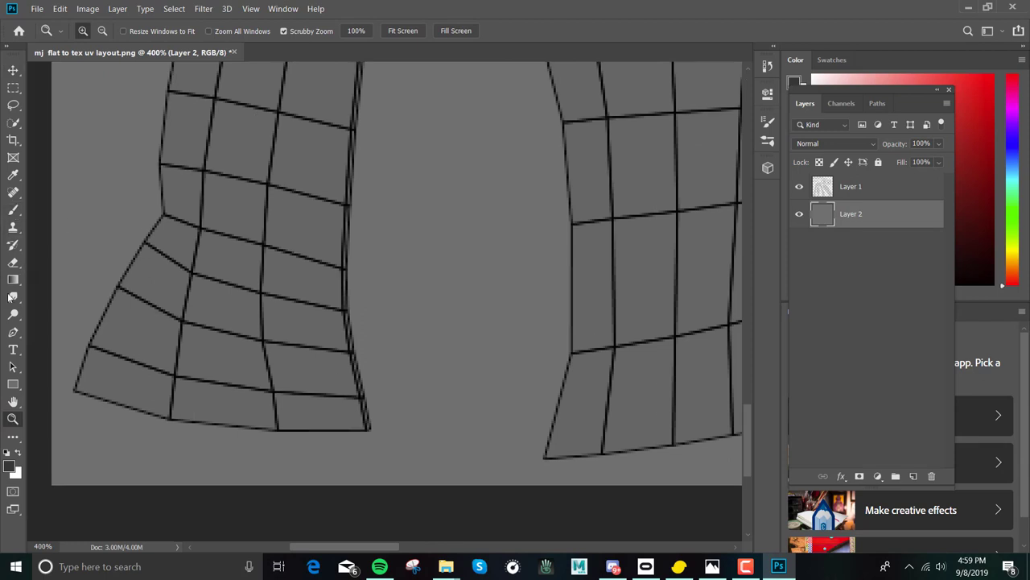
{"action": "left_click", "coordinate": [13, 331]}
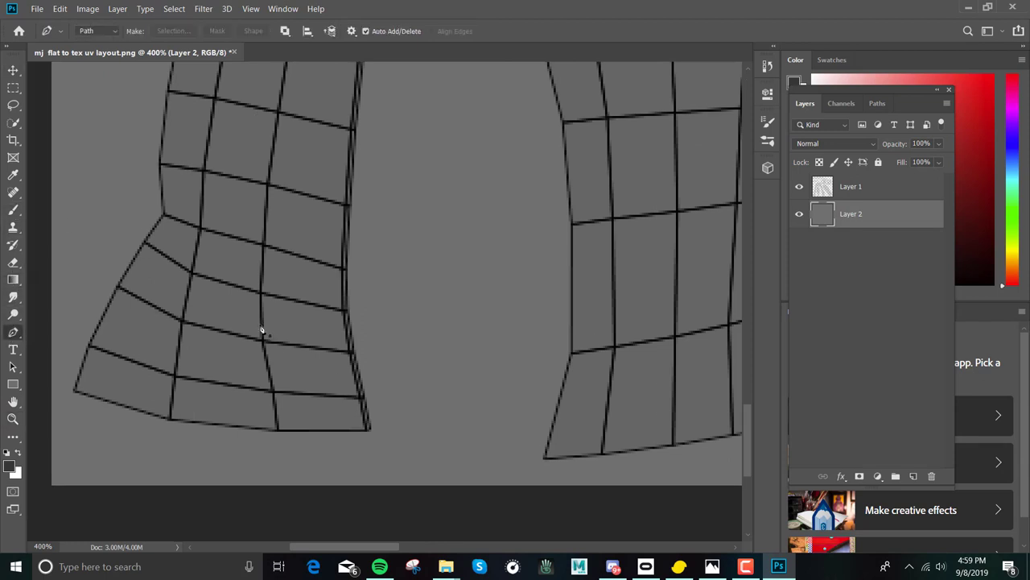
{"action": "left_click", "coordinate": [363, 432]}
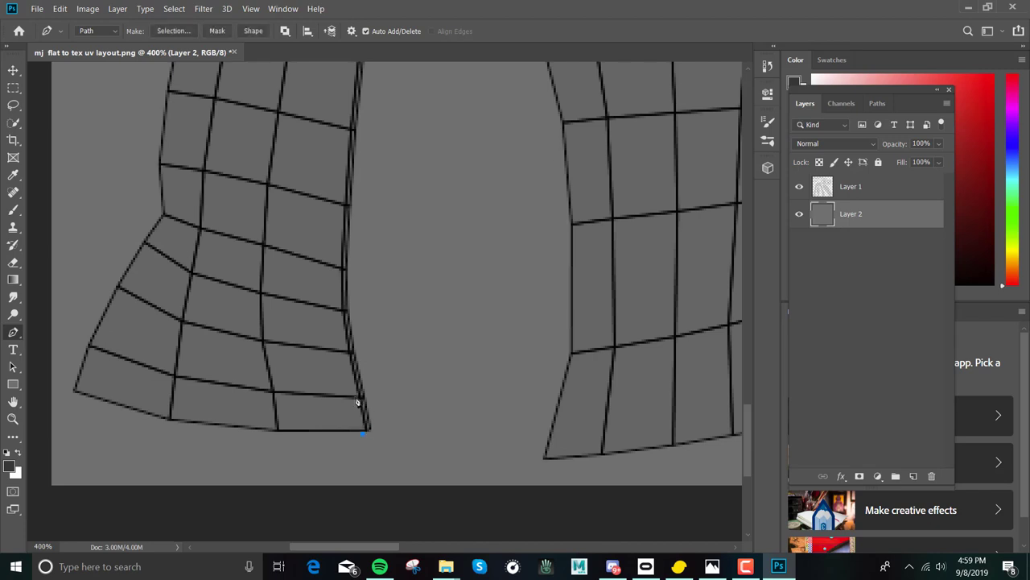
{"action": "left_click", "coordinate": [355, 397]}
{"action": "left_click", "coordinate": [345, 352]}
{"action": "left_click", "coordinate": [336, 309]}
{"action": "left_click", "coordinate": [336, 266]}
- Continue the path up the left inner edge of the shoe upper, undoing misplaced anchor points, until just below the opening's curve
{"action": "scroll", "coordinate": [346, 216], "scroll_direction": "up", "scroll_amount": 2, "text": "alt"}
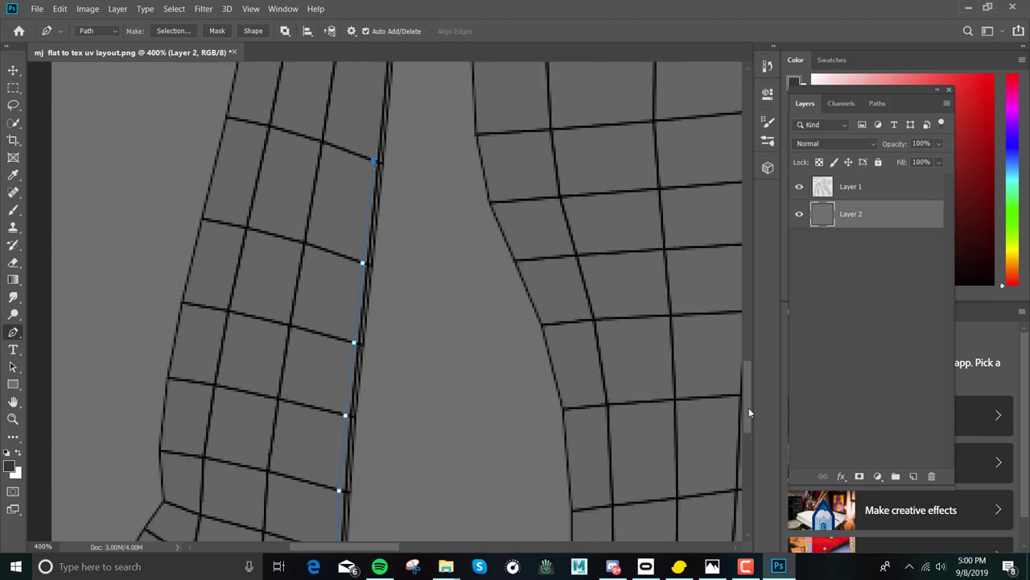
{"action": "scroll", "coordinate": [386, 274], "scroll_direction": "up", "scroll_amount": 4}
{"action": "key", "text": "ctrl+z"}
{"action": "key", "text": "ctrl+z"}
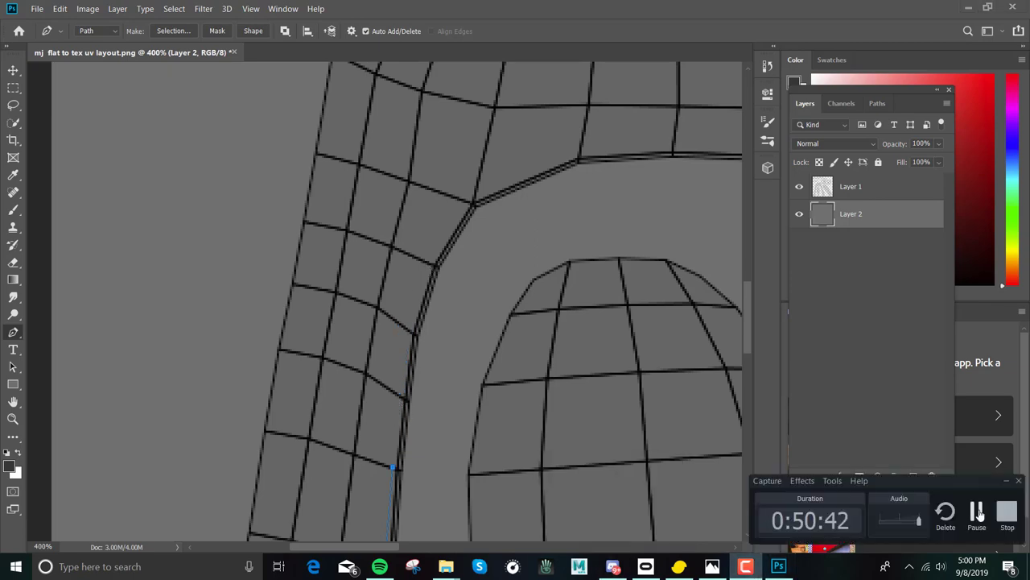
{"action": "scroll", "coordinate": [401, 362], "scroll_direction": "down", "scroll_amount": 3}
{"action": "left_click", "coordinate": [384, 472]}
{"action": "left_click", "coordinate": [410, 233]}
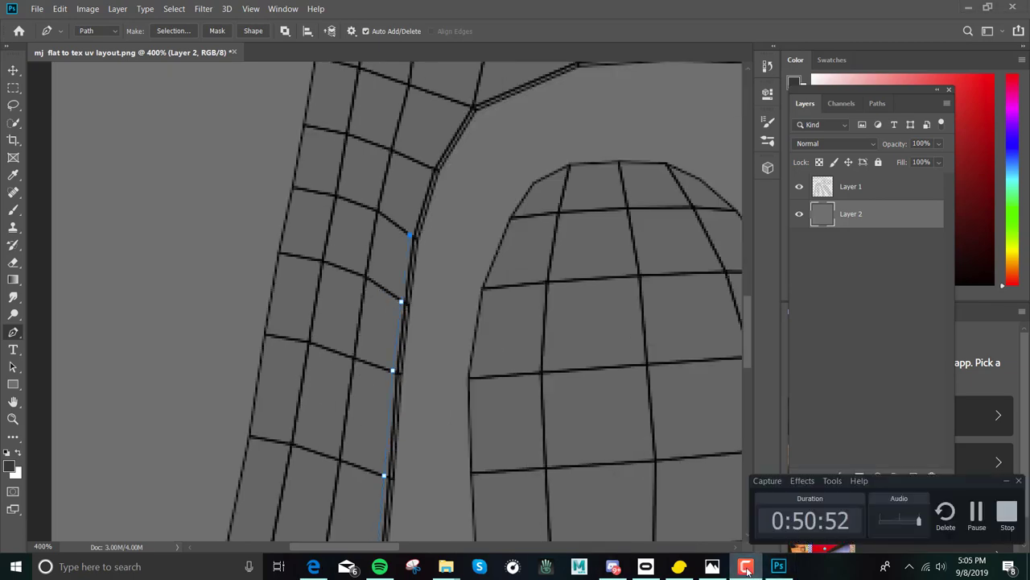
- Carry the path around the curved toe end of the shoe upper's opening, placing anchors at the mesh corners
{"action": "scroll", "coordinate": [435, 282], "scroll_direction": "up", "scroll_amount": 2}
{"action": "left_click", "coordinate": [431, 231]}
{"action": "left_click", "coordinate": [468, 171]}
{"action": "scroll", "coordinate": [684, 266], "scroll_direction": "up", "scroll_amount": 2}
{"action": "left_click", "coordinate": [662, 257]}
{"action": "scroll", "coordinate": [668, 257], "scroll_direction": "right", "scroll_amount": 5, "text": "shift"}
{"action": "left_click", "coordinate": [366, 257]}
{"action": "left_click", "coordinate": [448, 265]}
{"action": "left_click", "coordinate": [529, 320]}
{"action": "left_click", "coordinate": [568, 390]}
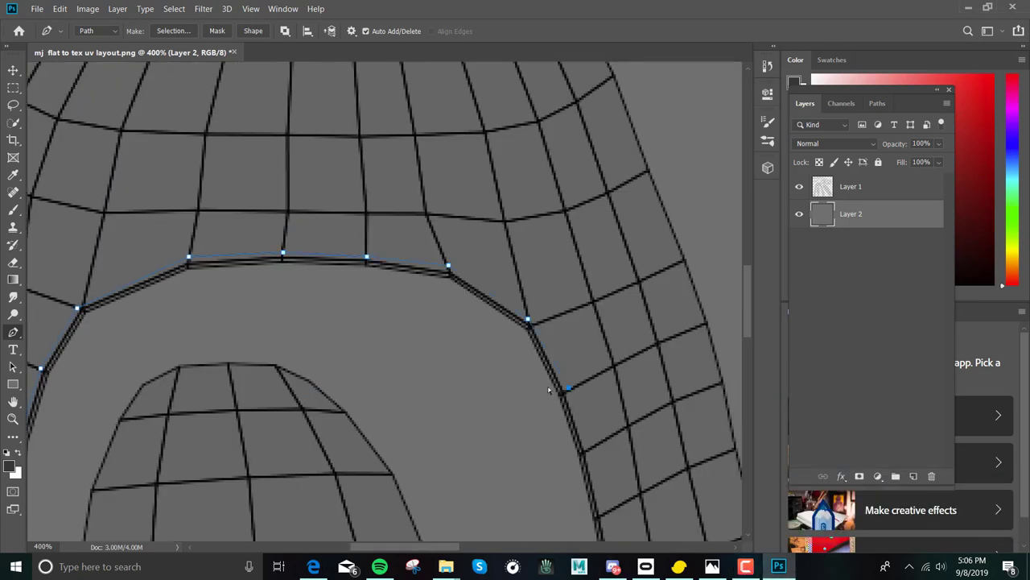
- Extend the path down the right inner edge of the shoe upper, with an anchor at each mesh row
{"action": "left_click", "coordinate": [587, 449]}
{"action": "scroll", "coordinate": [588, 362], "scroll_direction": "down", "scroll_amount": 3}
{"action": "left_click", "coordinate": [602, 309]}
{"action": "left_click", "coordinate": [619, 389]}
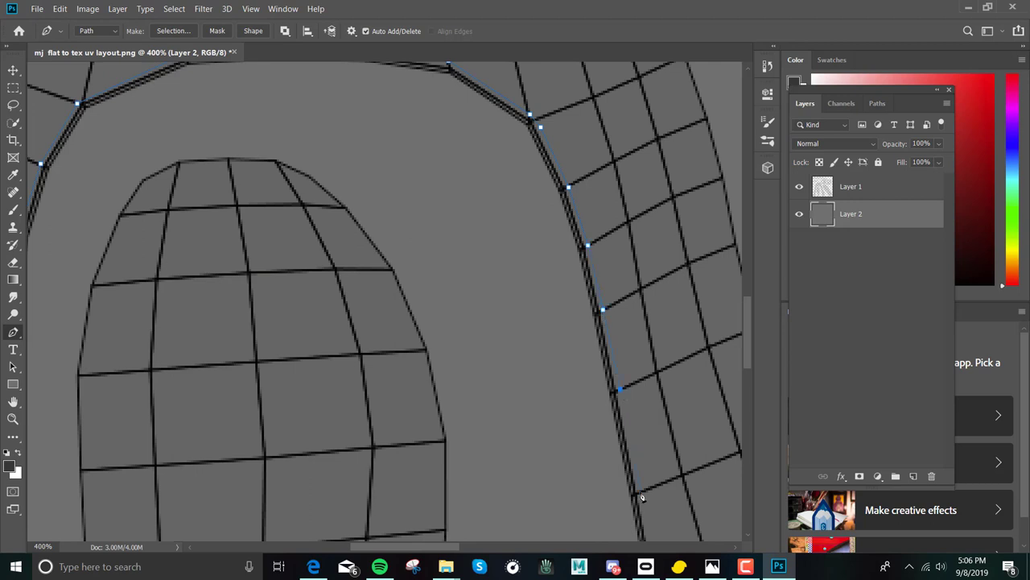
{"action": "left_click", "coordinate": [638, 493]}
{"action": "scroll", "coordinate": [641, 402], "scroll_direction": "down", "scroll_amount": 3}
{"action": "left_click", "coordinate": [658, 368]}
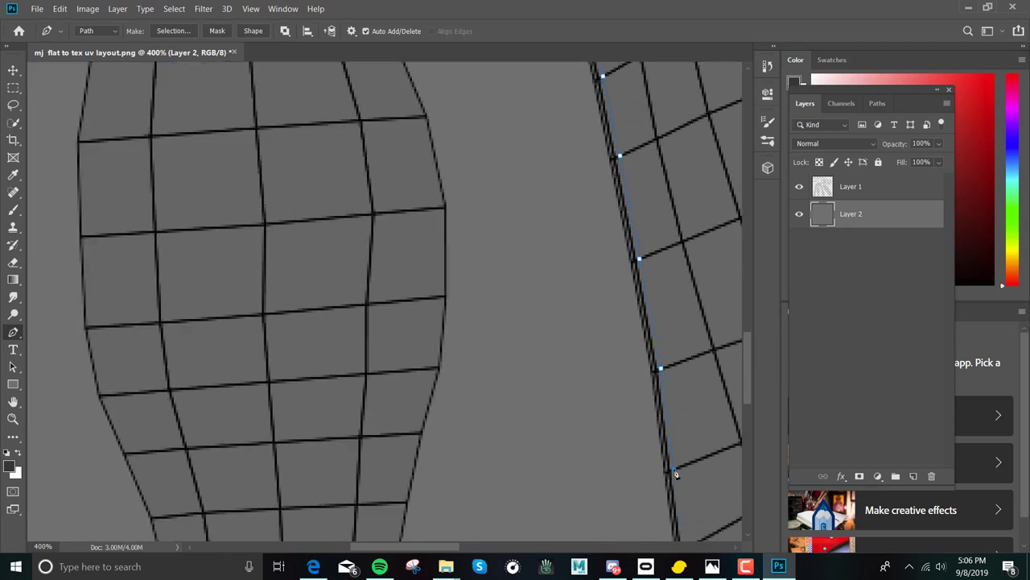
{"action": "left_click", "coordinate": [667, 469]}
- Finish the inner-edge path at the bottom corner of the shoe upper's right heel end
{"action": "scroll", "coordinate": [676, 419], "scroll_direction": "down", "scroll_amount": 3}
{"action": "left_click", "coordinate": [684, 380]}
{"action": "scroll", "coordinate": [692, 387], "scroll_direction": "down", "scroll_amount": 2}
{"action": "left_click", "coordinate": [713, 425]}
{"action": "scroll", "coordinate": [713, 425], "scroll_direction": "right", "scroll_amount": 5, "text": "shift"}
{"action": "left_click", "coordinate": [432, 435]}
{"action": "left_click", "coordinate": [435, 465]}
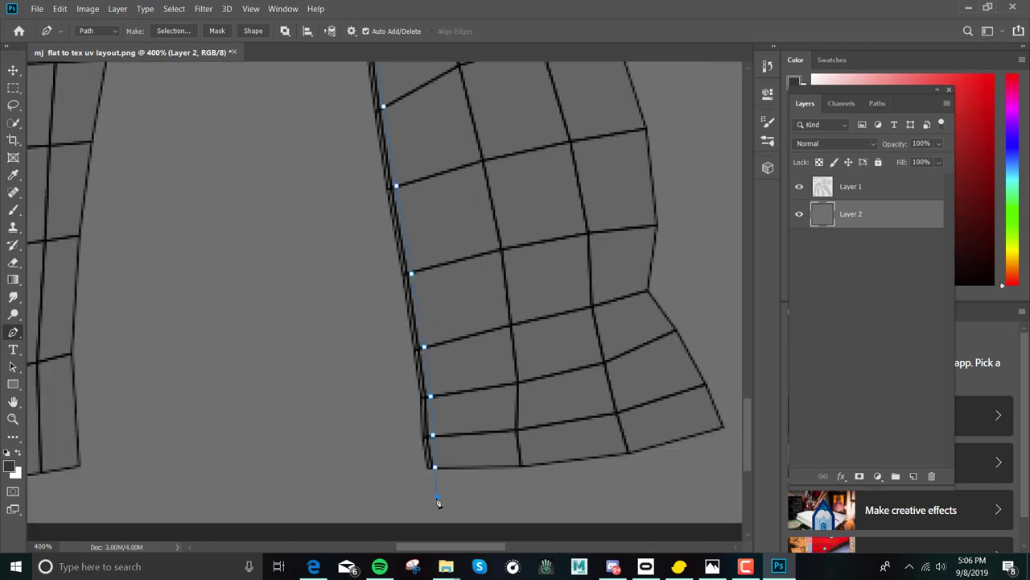
- Save the traced work path under the name "edge up"
{"action": "left_click", "coordinate": [878, 103]}
{"action": "double_click", "coordinate": [829, 127]}
{"action": "type", "text": "edge up"}
{"action": "key", "text": "Return"}
- Trace a path just inside the lower edge of the thick-outlined strap strip, from its left end to its right end
{"action": "scroll", "coordinate": [322, 306], "scroll_direction": "up", "scroll_amount": 10}
{"action": "scroll", "coordinate": [158, 321], "scroll_direction": "left", "scroll_amount": 5, "text": "shift"}
{"action": "left_click", "coordinate": [150, 318]}
{"action": "left_click", "coordinate": [172, 313]}
{"action": "left_click", "coordinate": [197, 311]}
{"action": "left_click", "coordinate": [239, 309]}
{"action": "left_click", "coordinate": [309, 307]}
{"action": "left_click", "coordinate": [385, 307]}
{"action": "left_click", "coordinate": [468, 307]}
{"action": "left_click", "coordinate": [549, 310]}
{"action": "left_click", "coordinate": [626, 312]}
{"action": "left_click", "coordinate": [655, 312]}
{"action": "left_click", "coordinate": [682, 316]}
{"action": "left_click", "coordinate": [695, 320]}
- Bring the strap path back along the strip's upper edge toward its left end
{"action": "left_click", "coordinate": [700, 286]}
{"action": "left_click", "coordinate": [676, 284]}
{"action": "left_click", "coordinate": [646, 281]}
{"action": "left_click", "coordinate": [627, 281]}
{"action": "left_click", "coordinate": [572, 281]}
{"action": "left_click", "coordinate": [509, 279]}
{"action": "left_click", "coordinate": [429, 280]}
{"action": "left_click", "coordinate": [346, 281]}
{"action": "left_click", "coordinate": [257, 285]}
{"action": "left_click", "coordinate": [199, 287]}
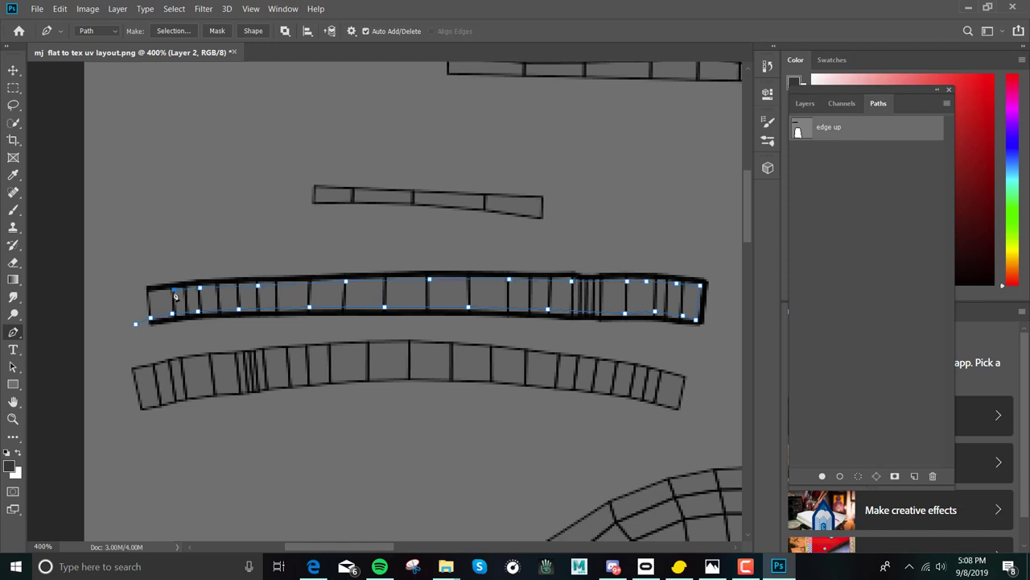
- Review both traced paths on the whole UV layout at 66.7%, and inspect the strap path at 200%
{"action": "scroll", "coordinate": [733, 245], "scroll_direction": "down", "scroll_amount": 3}
{"action": "scroll", "coordinate": [733, 245], "scroll_direction": "right", "scroll_amount": 3, "text": "ctrl"}
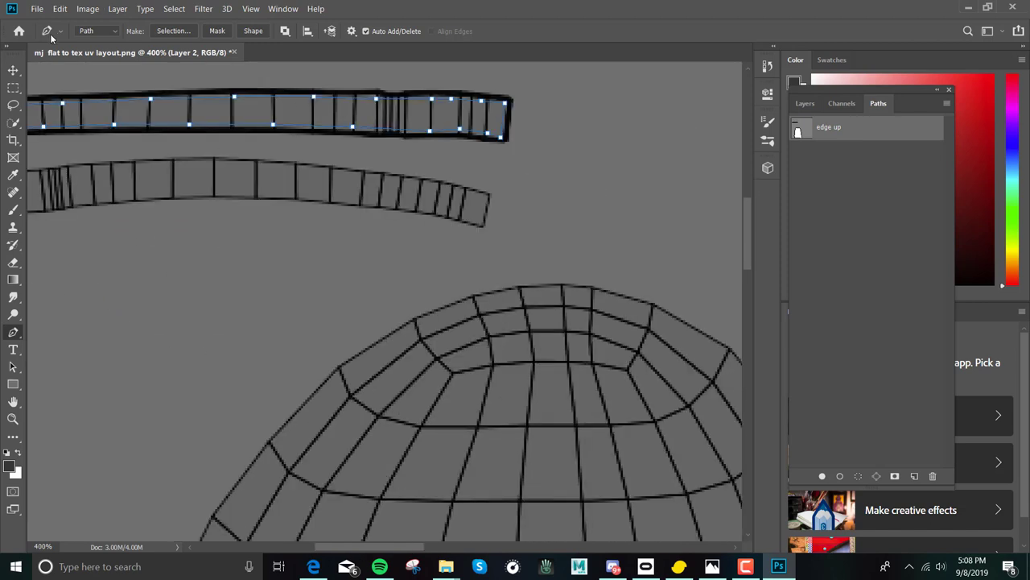
{"action": "left_click", "coordinate": [13, 419]}
{"action": "left_click", "coordinate": [102, 30]}
{"action": "left_click_drag", "start_coordinate": [547, 281], "coordinate": [547, 283]}
{"action": "left_click", "coordinate": [548, 283]}
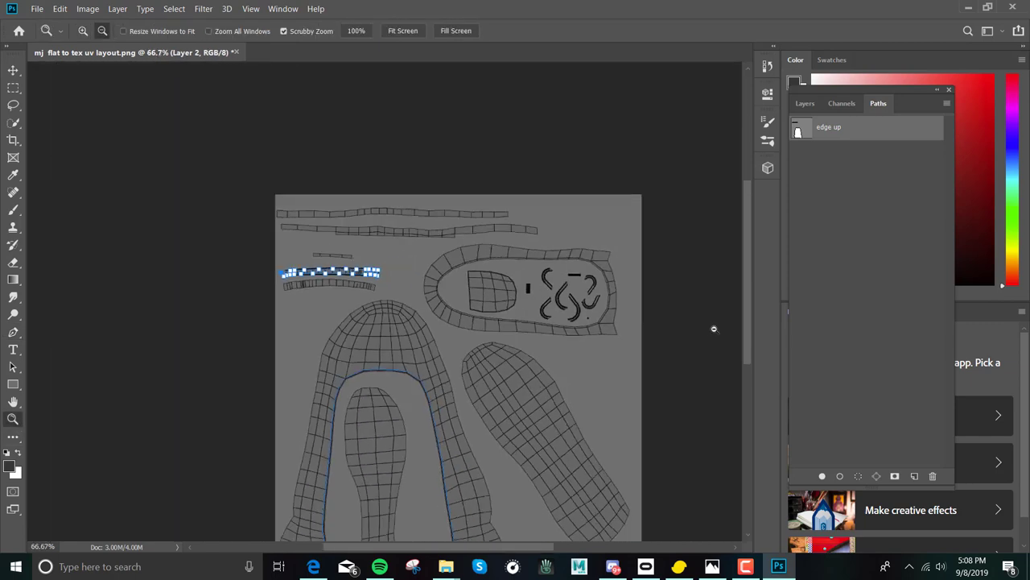
{"action": "left_click_drag", "start_coordinate": [751, 263], "coordinate": [748, 285]}
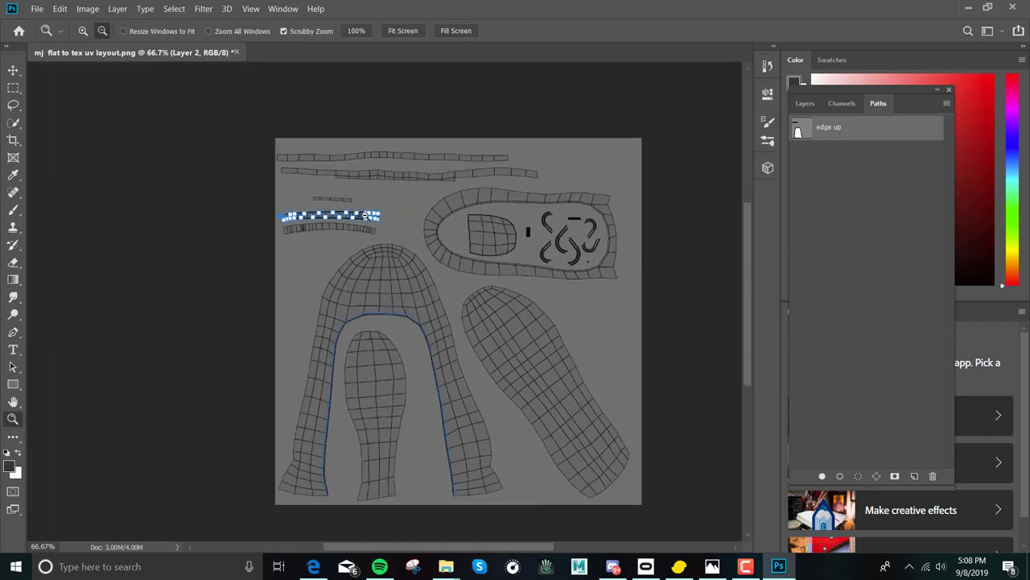
{"action": "left_click", "coordinate": [83, 30]}
{"action": "left_click", "coordinate": [351, 167]}
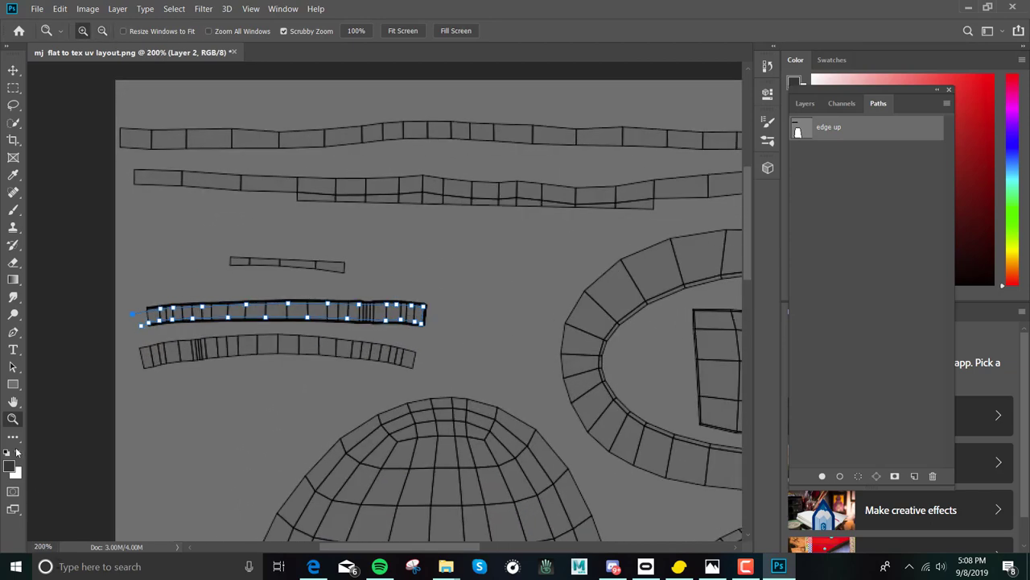
- Switch the foreground colour to white, test the soft round Brush with a short stroke, undo it and set the brush size to 2 px
{"action": "left_click", "coordinate": [17, 452]}
{"action": "left_click", "coordinate": [13, 210]}
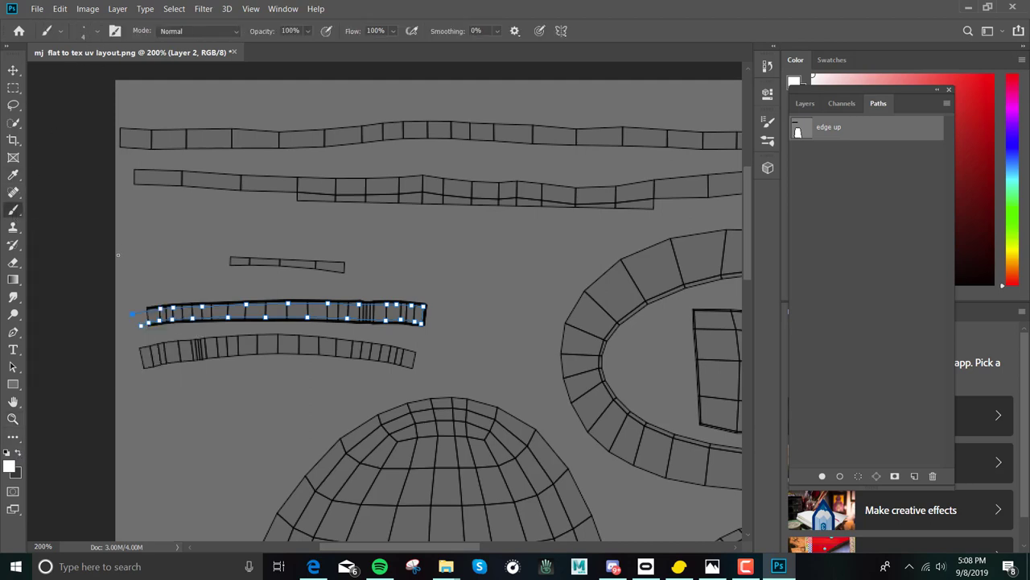
{"action": "left_click_drag", "start_coordinate": [118, 255], "coordinate": [166, 258]}
{"action": "key", "text": "ctrl+z"}
{"action": "left_click", "coordinate": [98, 31]}
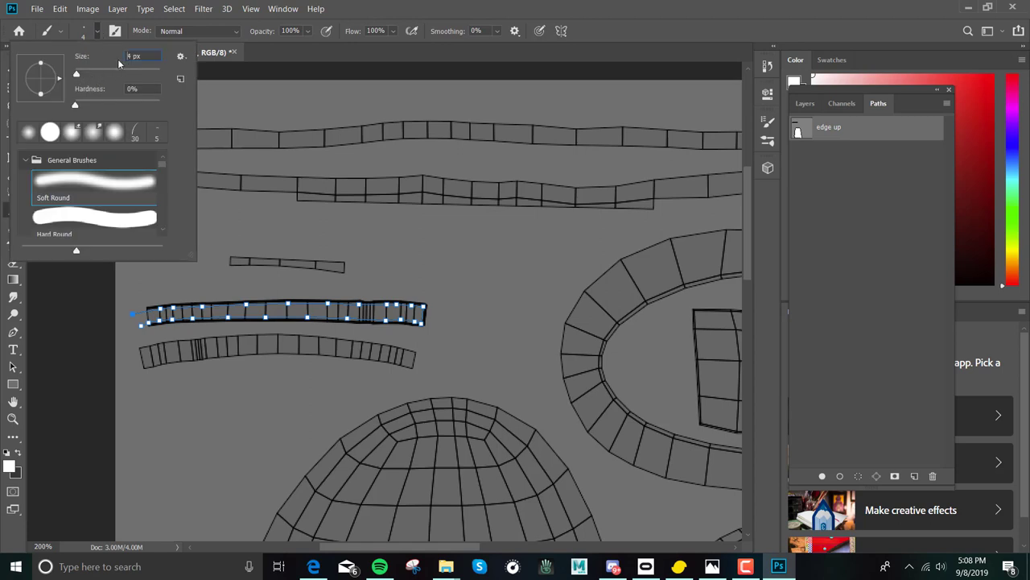
{"action": "left_click", "coordinate": [127, 57]}
{"action": "type", "text": "2"}
{"action": "key", "text": "Return"}
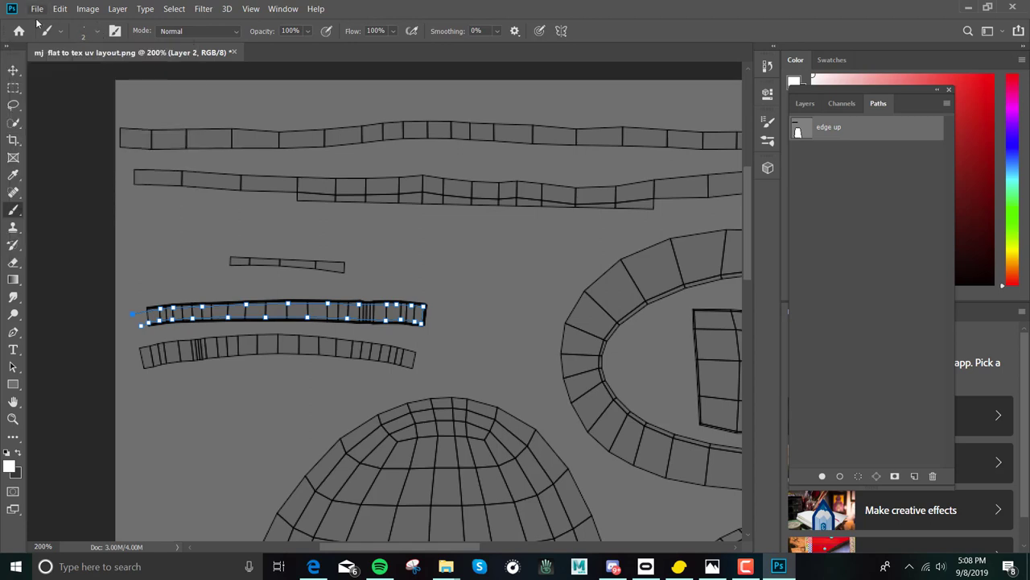
- Resize the image to 2048 pixels and return to the Brush tool
{"action": "left_click", "coordinate": [89, 8]}
{"action": "left_click", "coordinate": [105, 104]}
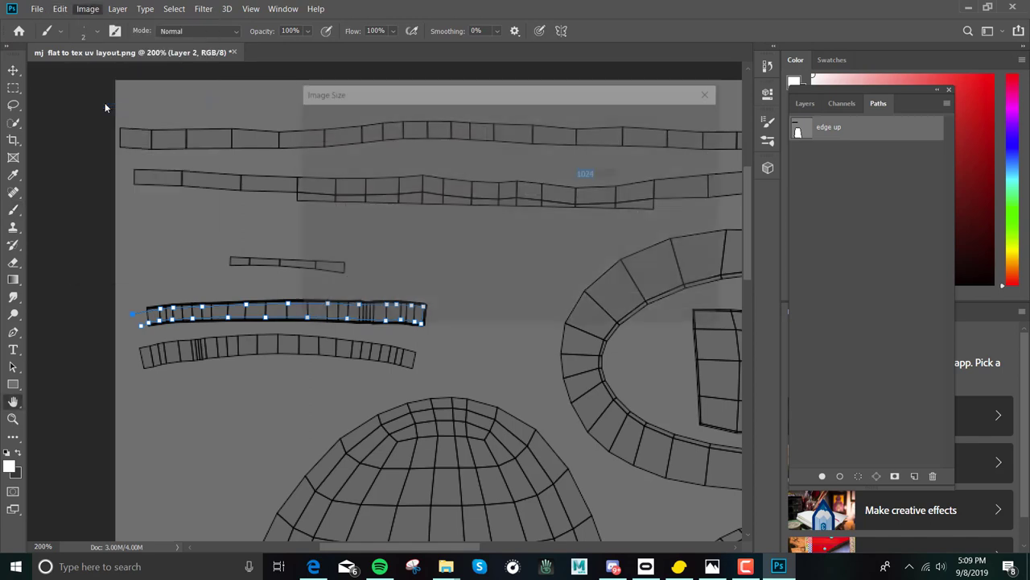
{"action": "type", "text": "2048"}
{"action": "key", "text": "Return"}
{"action": "key", "text": "b"}
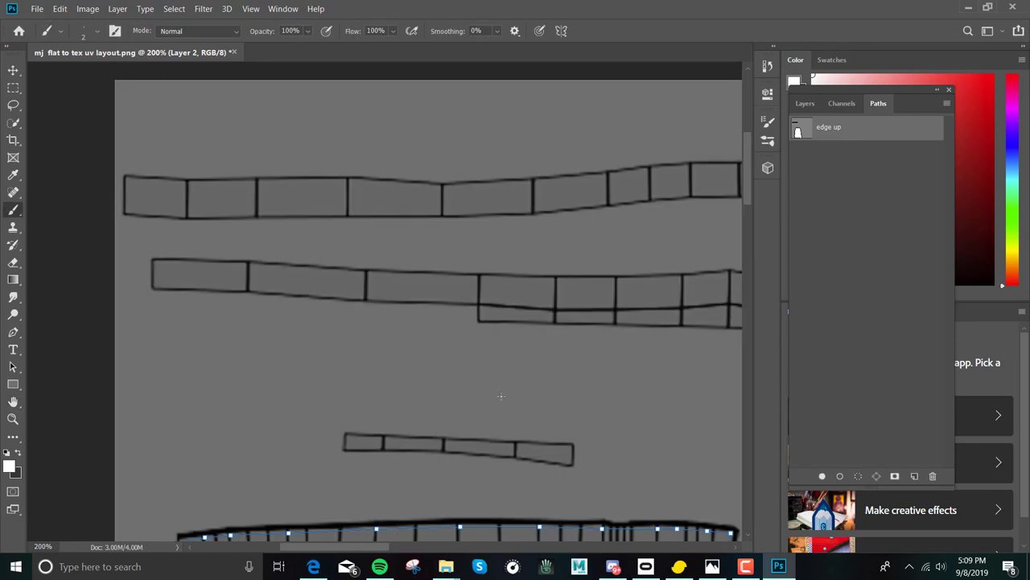
- Check the resized layout at 66.7% and examine the strap path along its full length at 200%
{"action": "left_click", "coordinate": [13, 418]}
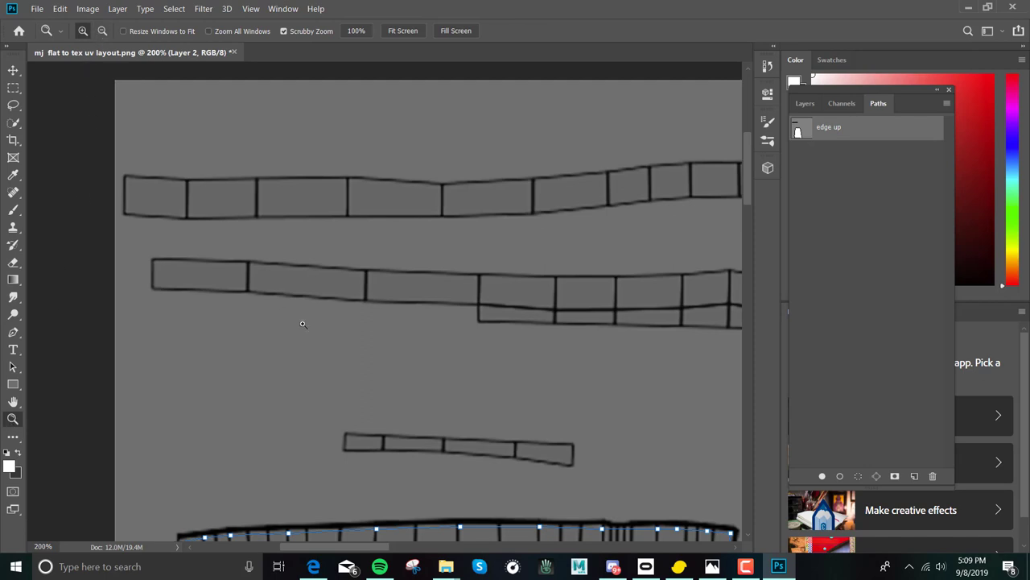
{"action": "left_click", "coordinate": [102, 30]}
{"action": "double_click", "coordinate": [480, 405]}
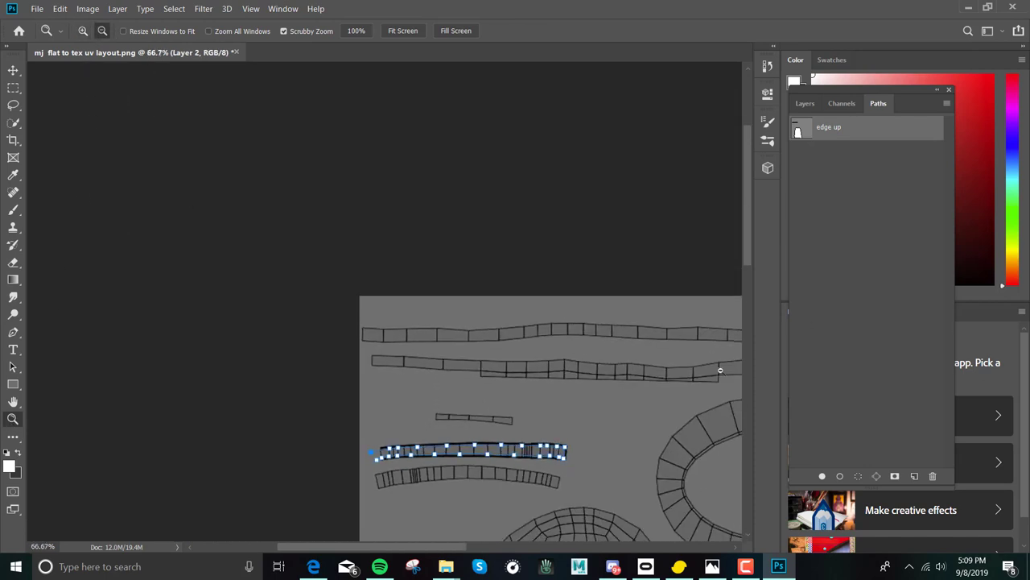
{"action": "scroll", "coordinate": [749, 254], "scroll_direction": "down", "scroll_amount": 3}
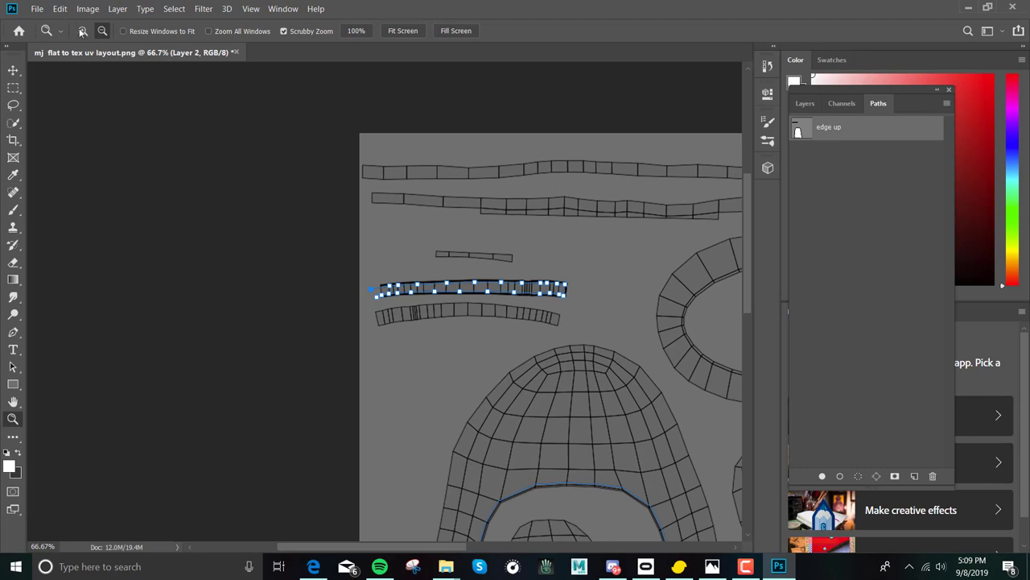
{"action": "left_click", "coordinate": [564, 276], "text": "alt"}
{"action": "left_click", "coordinate": [563, 276], "text": "alt"}
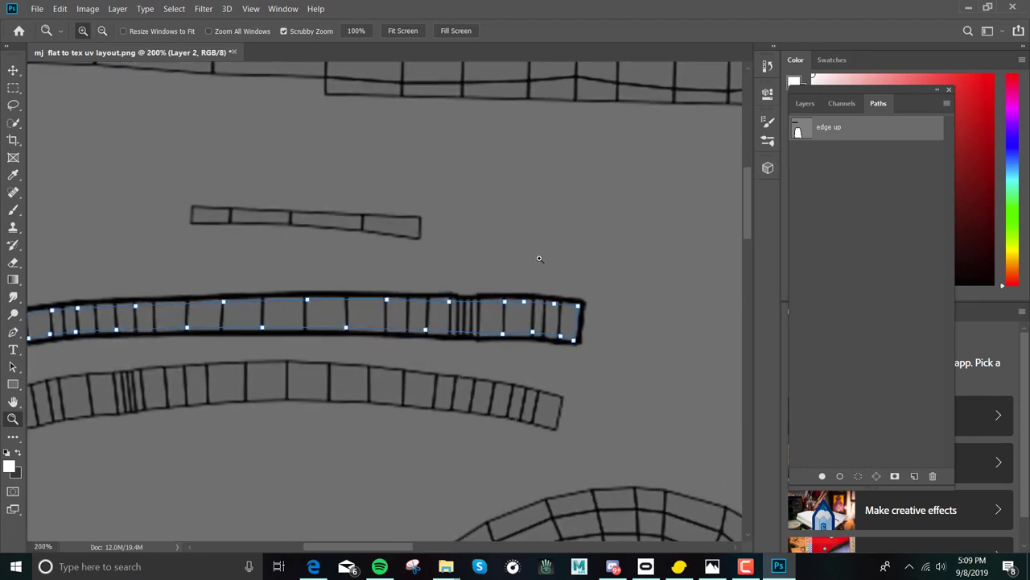
{"action": "left_click_drag", "start_coordinate": [392, 548], "coordinate": [363, 536]}
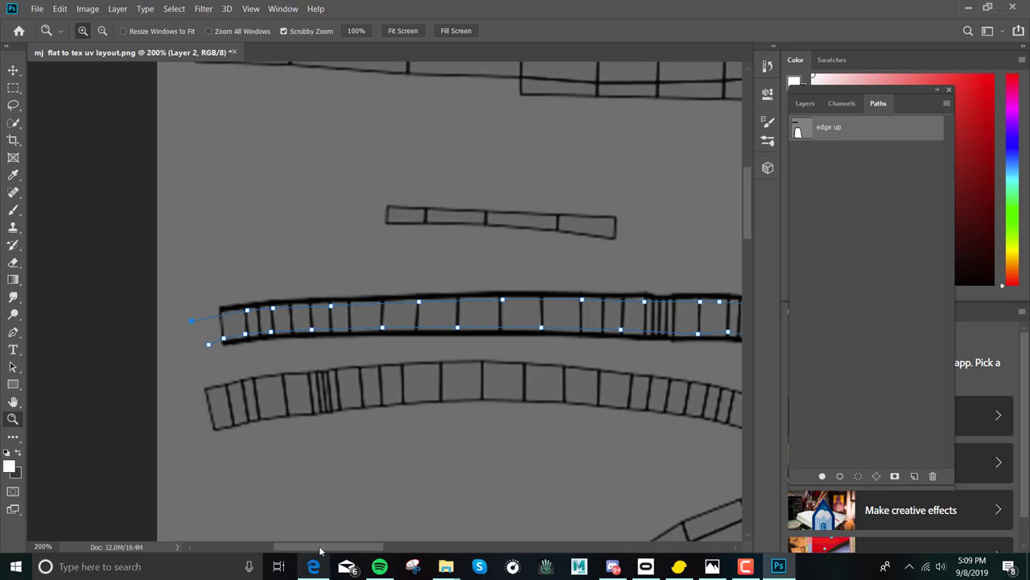
{"action": "left_click_drag", "start_coordinate": [321, 549], "coordinate": [331, 548]}
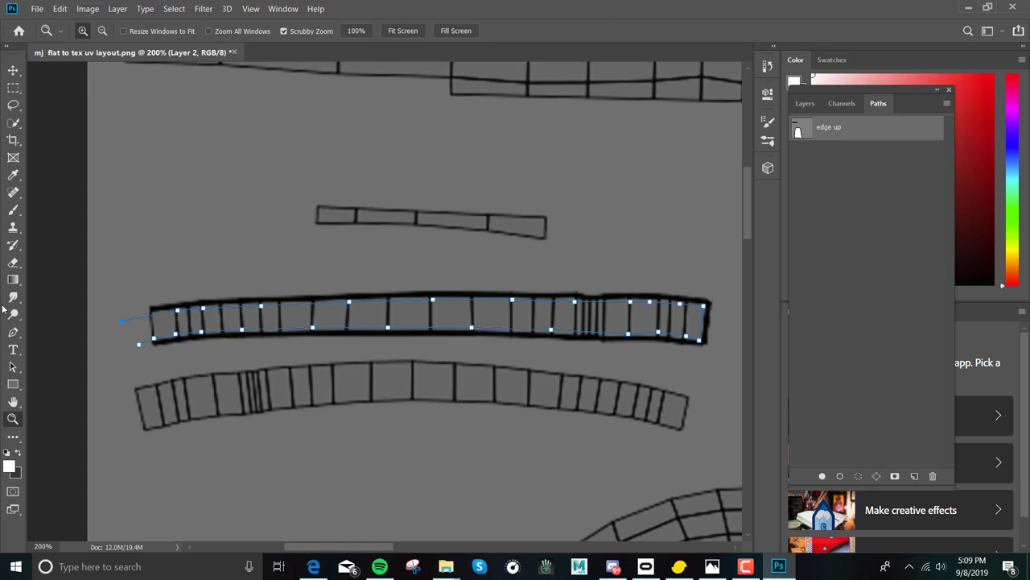
- Activate the Brush tool and add a new Normal-mode layer at 100% opacity above the UV wireframe layer
{"action": "left_click", "coordinate": [12, 209]}
{"action": "left_click", "coordinate": [811, 103]}
{"action": "left_click", "coordinate": [860, 192]}
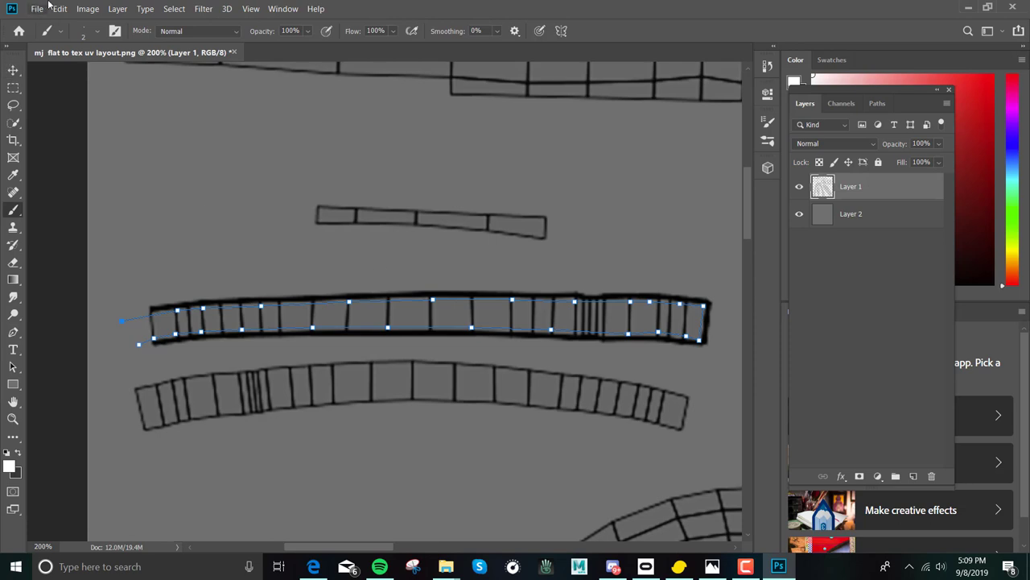
{"action": "left_click", "coordinate": [118, 9]}
{"action": "mouse_move", "coordinate": [129, 22]}
{"action": "left_click", "coordinate": [271, 28]}
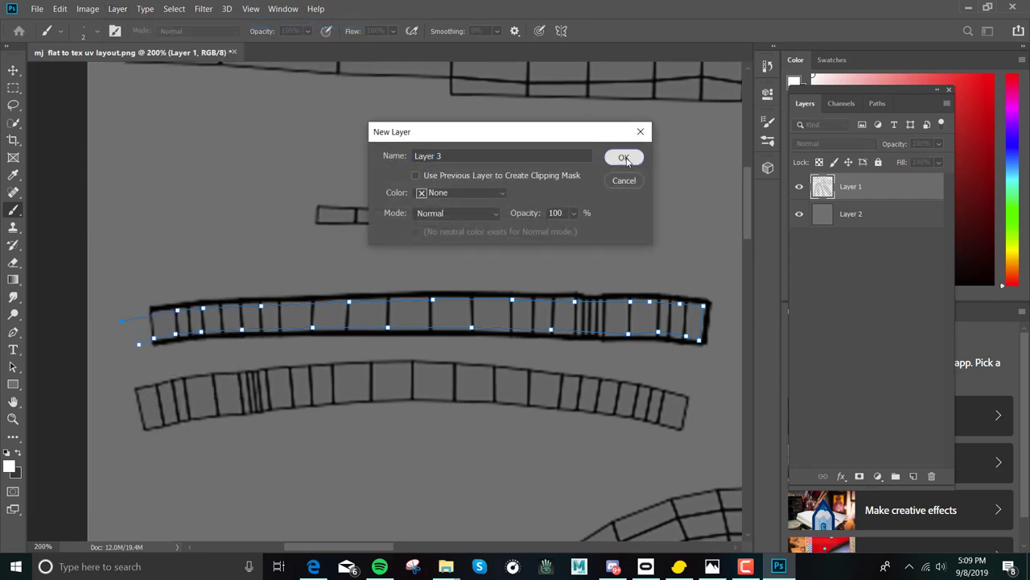
{"action": "left_click", "coordinate": [624, 157]}
- Stroke the entire edge up path with the white brush on the new layer, and deselect the path
{"action": "left_click", "coordinate": [878, 103]}
{"action": "left_click", "coordinate": [947, 104]}
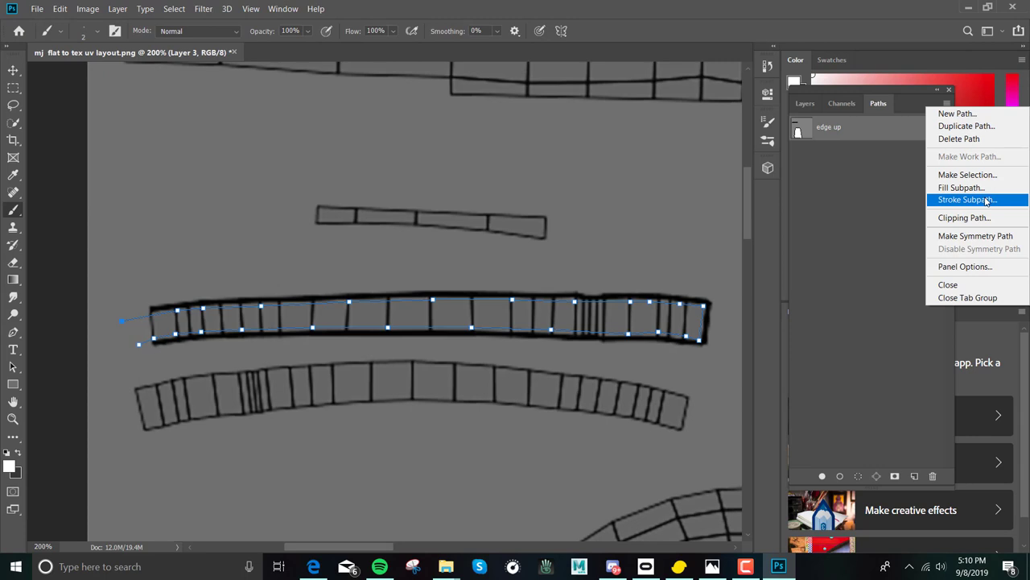
{"action": "left_click", "coordinate": [854, 125]}
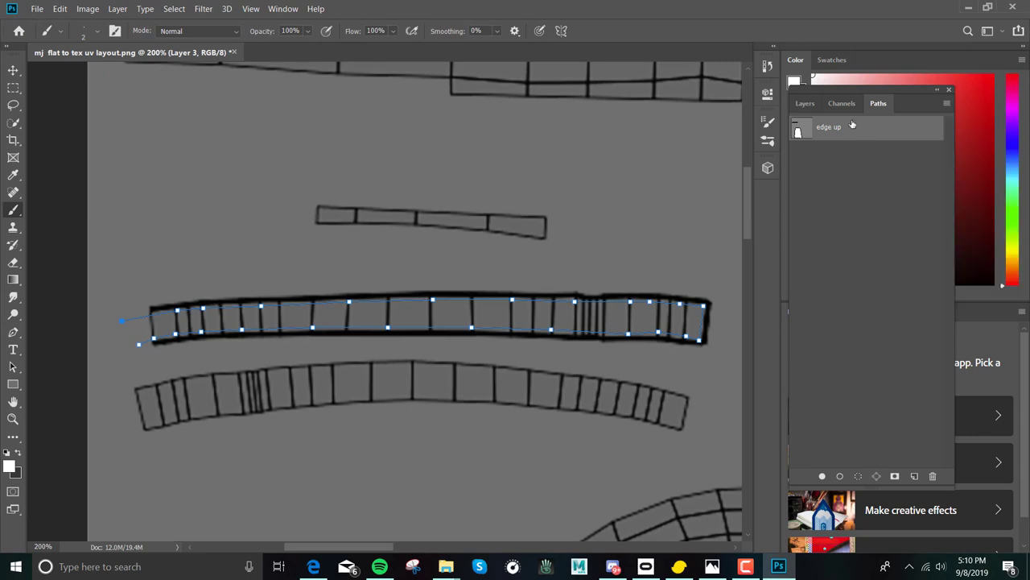
{"action": "left_click", "coordinate": [876, 141]}
{"action": "left_click", "coordinate": [877, 133]}
{"action": "left_click", "coordinate": [947, 103]}
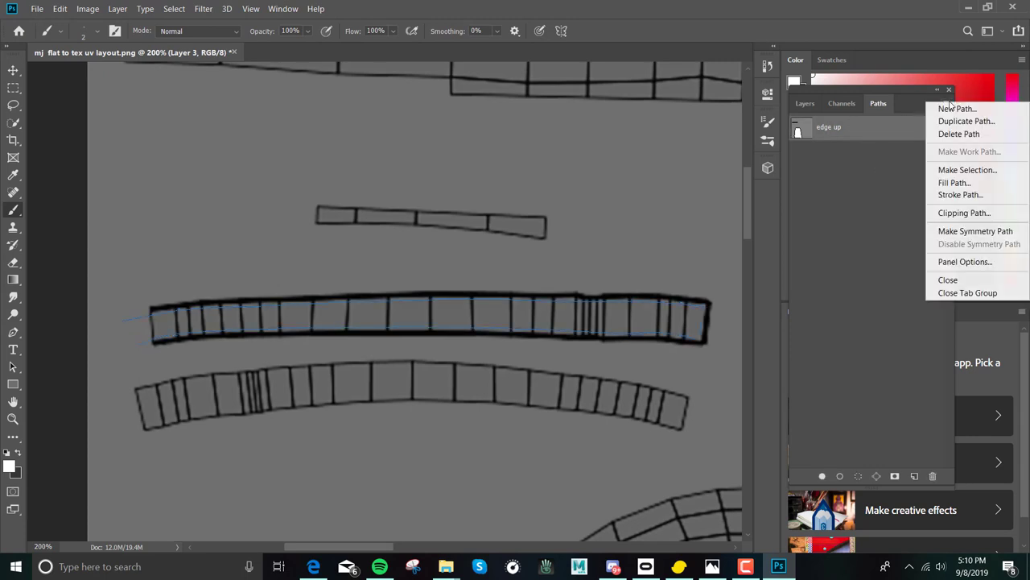
{"action": "left_click", "coordinate": [973, 195]}
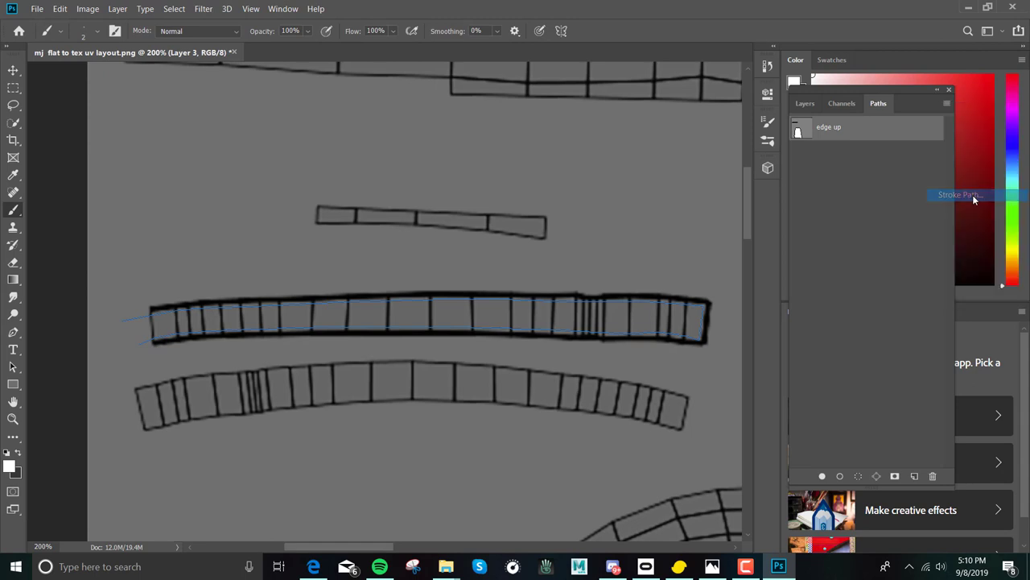
{"action": "left_click", "coordinate": [599, 174]}
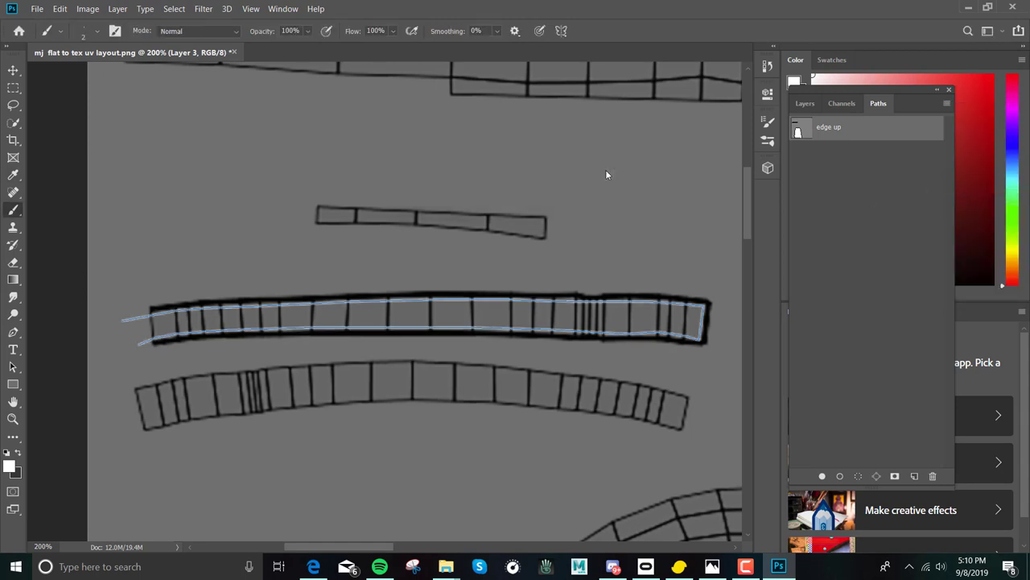
{"action": "left_click", "coordinate": [814, 197]}
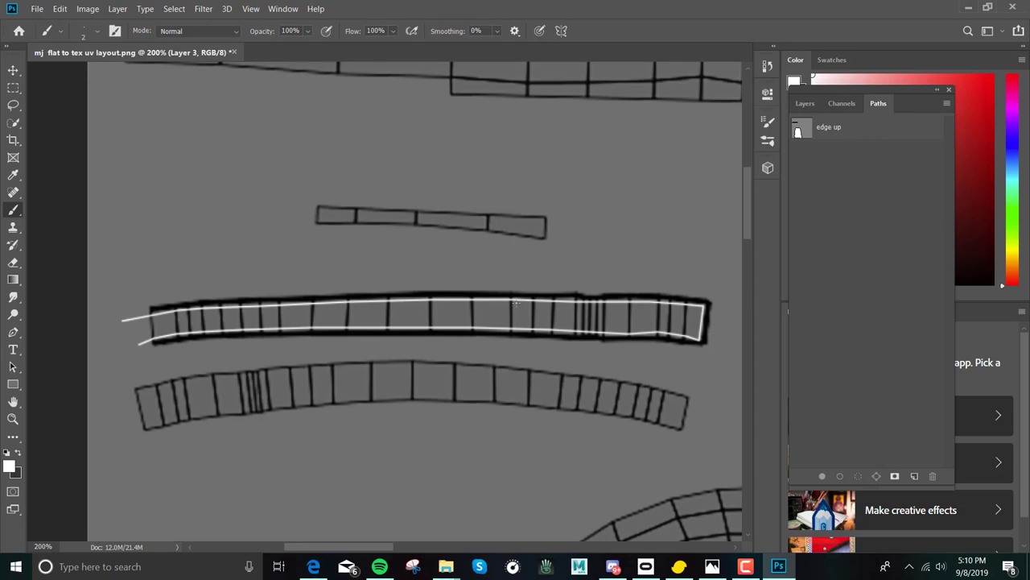
- Apply a Gaussian Blur with a radius of 1.7 pixels to the stroked white edge lines
{"action": "left_click", "coordinate": [804, 104]}
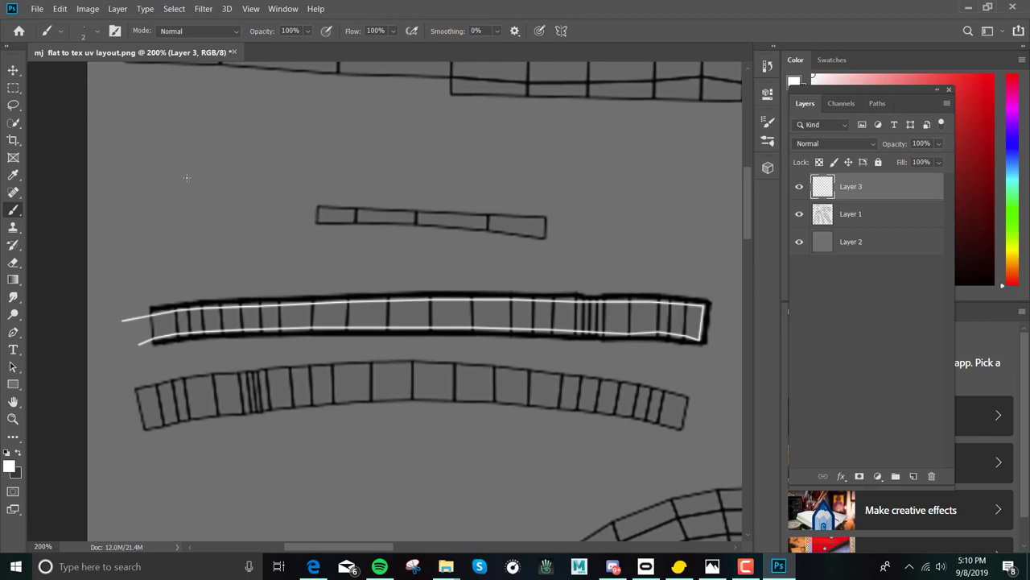
{"action": "left_click", "coordinate": [203, 9]}
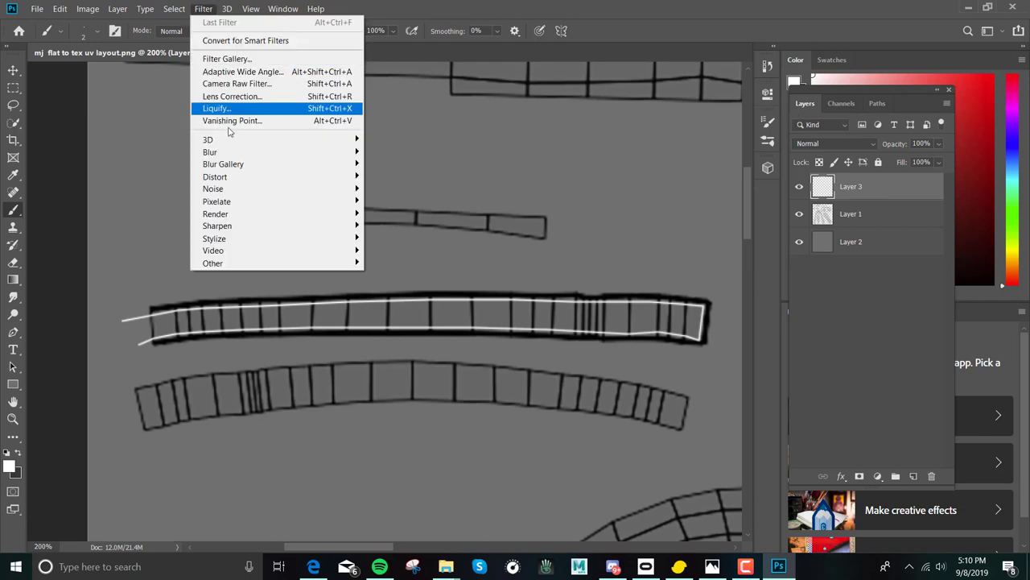
{"action": "mouse_move", "coordinate": [233, 159]}
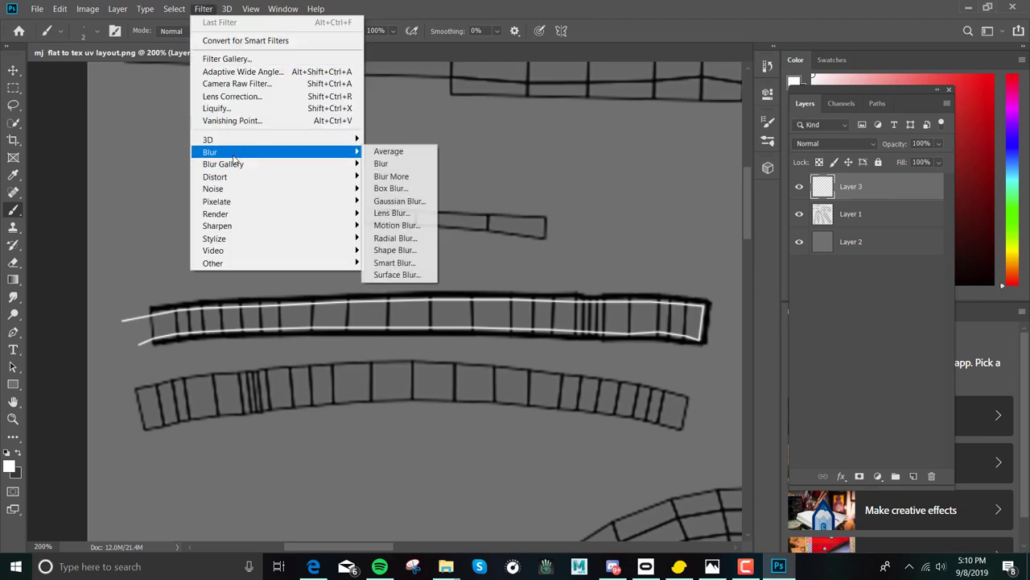
{"action": "left_click", "coordinate": [405, 208]}
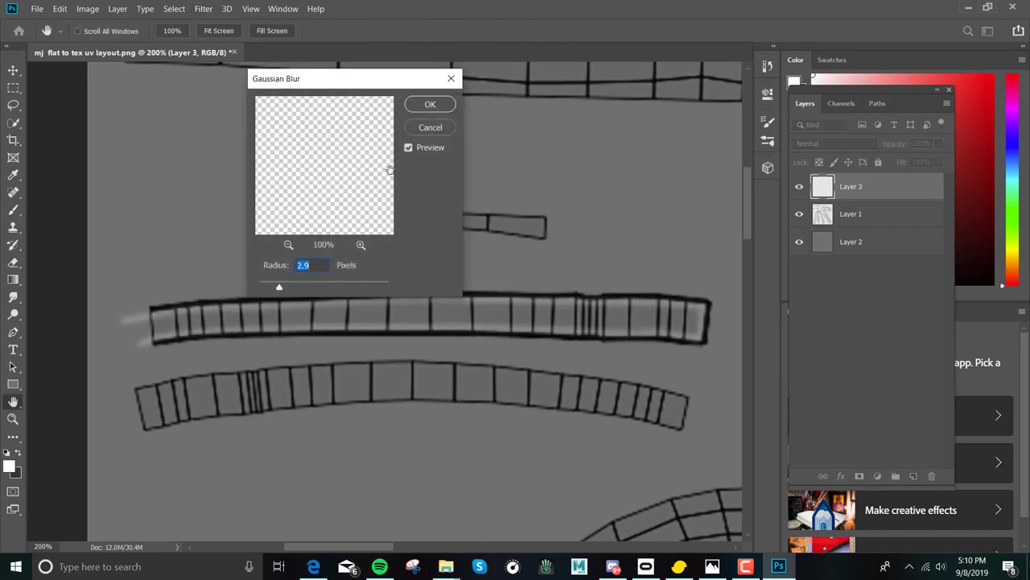
{"action": "left_click_drag", "start_coordinate": [276, 287], "coordinate": [271, 286]}
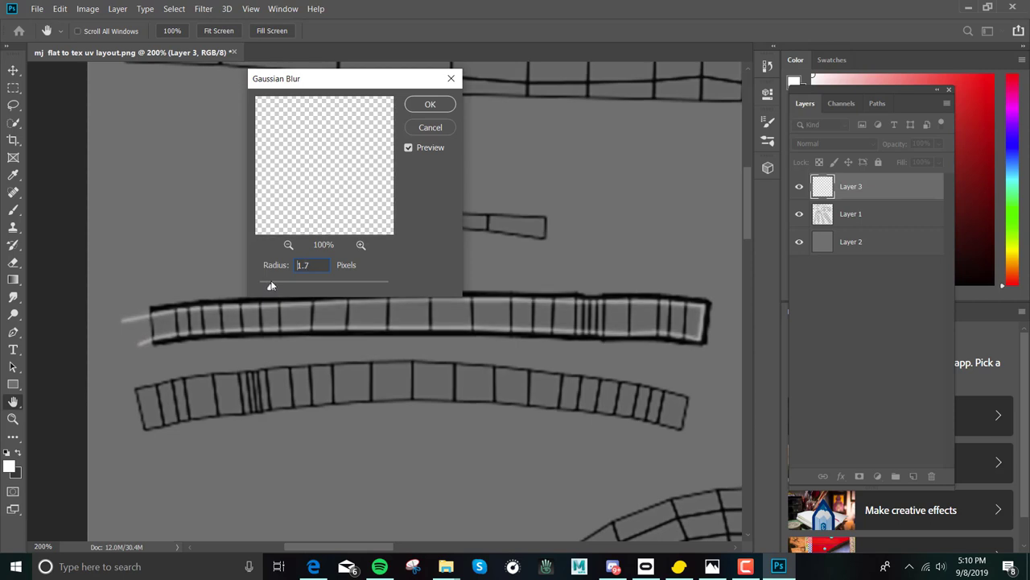
{"action": "left_click", "coordinate": [432, 105]}
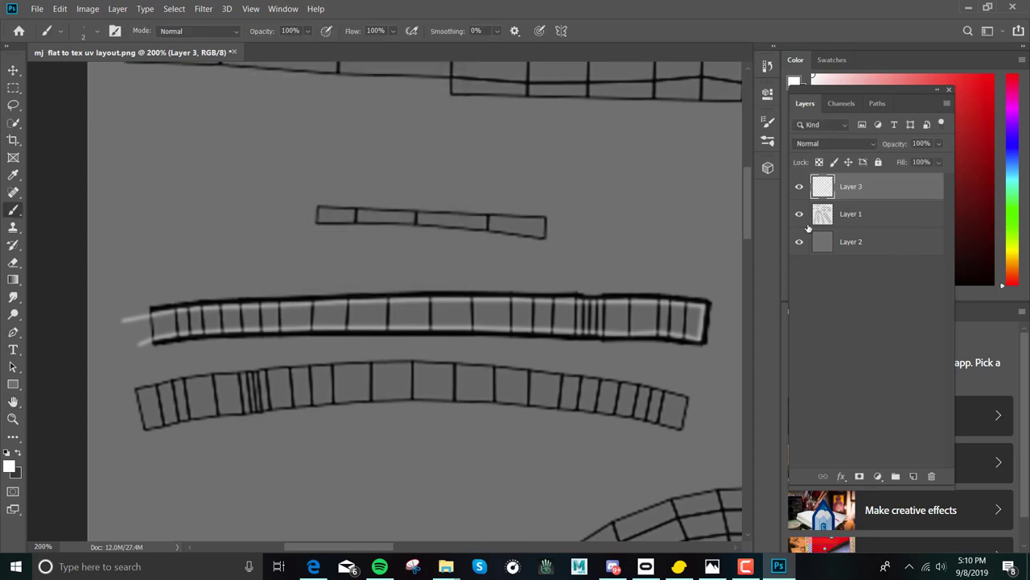
- Hide the UV wireframe layer to inspect the blurred strap lines against the grey background, and show it again
{"action": "left_click", "coordinate": [799, 216]}
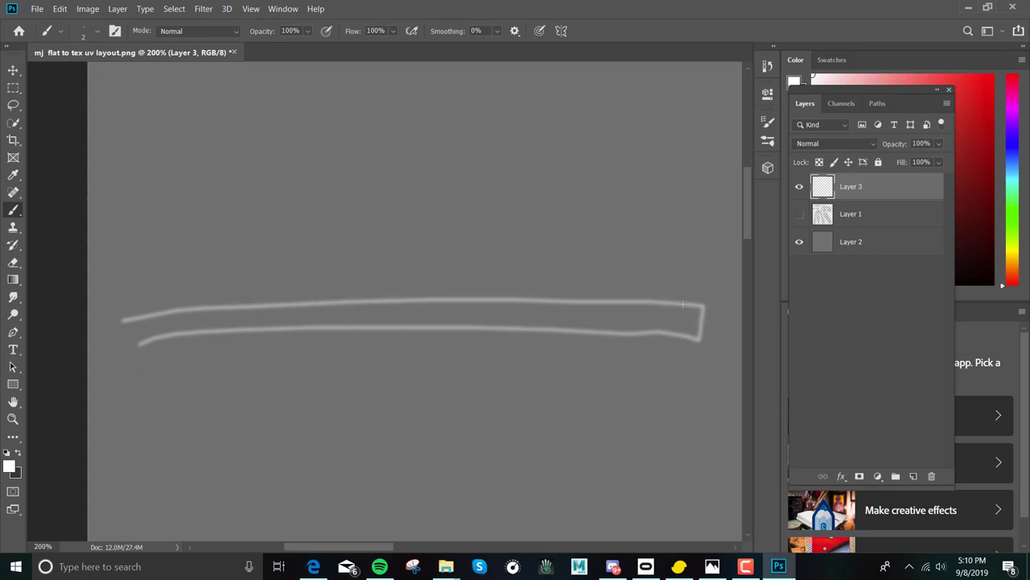
{"action": "mouse_move", "coordinate": [751, 225]}
{"action": "left_mouse_down"}
{"action": "mouse_move", "coordinate": [741, 455]}
{"action": "mouse_move", "coordinate": [752, 436]}
{"action": "mouse_move", "coordinate": [727, 294]}
{"action": "mouse_move", "coordinate": [737, 223]}
{"action": "left_mouse_up"}
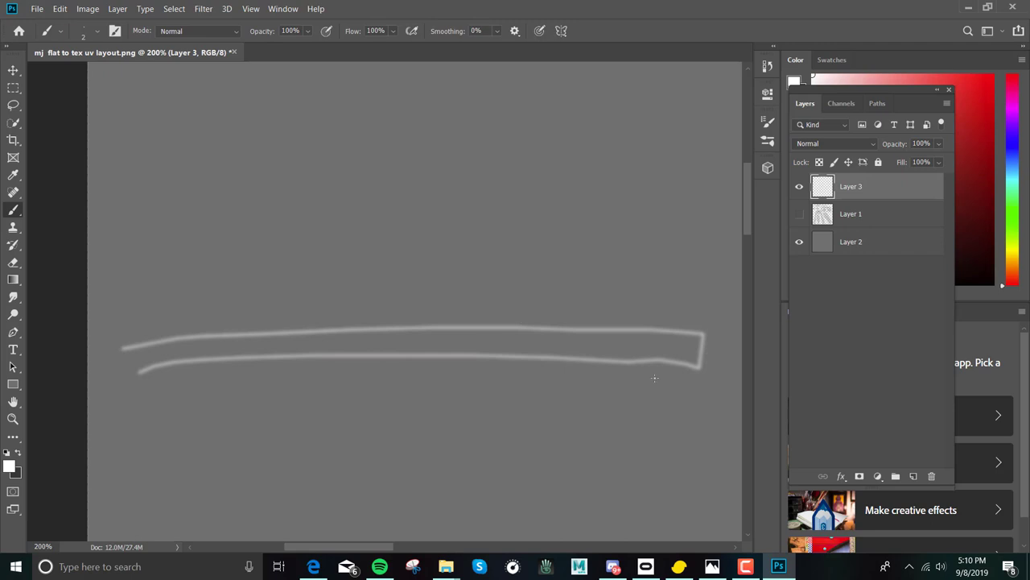
{"action": "left_click", "coordinate": [800, 214]}
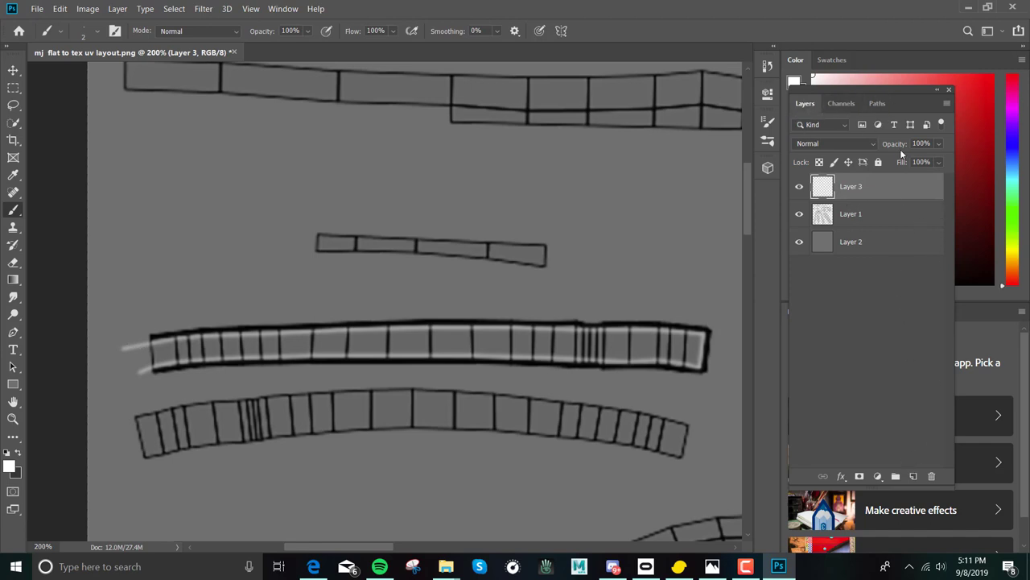
- Add a new layer named stitches above the blurred edge layer
{"action": "left_click", "coordinate": [117, 8]}
{"action": "mouse_move", "coordinate": [161, 23]}
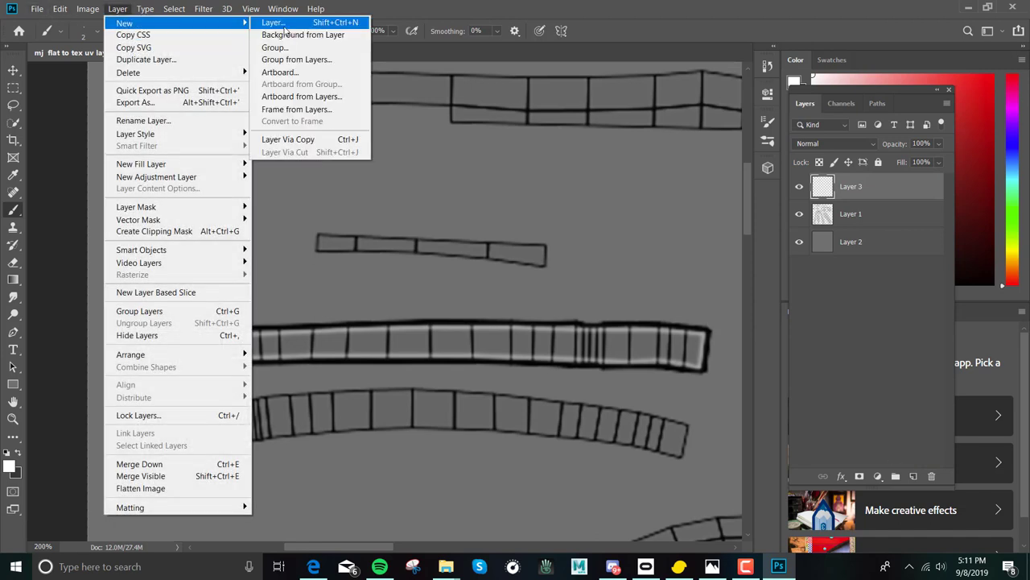
{"action": "left_click", "coordinate": [269, 23]}
{"action": "type", "text": "stitches"}
{"action": "key", "text": "Return"}
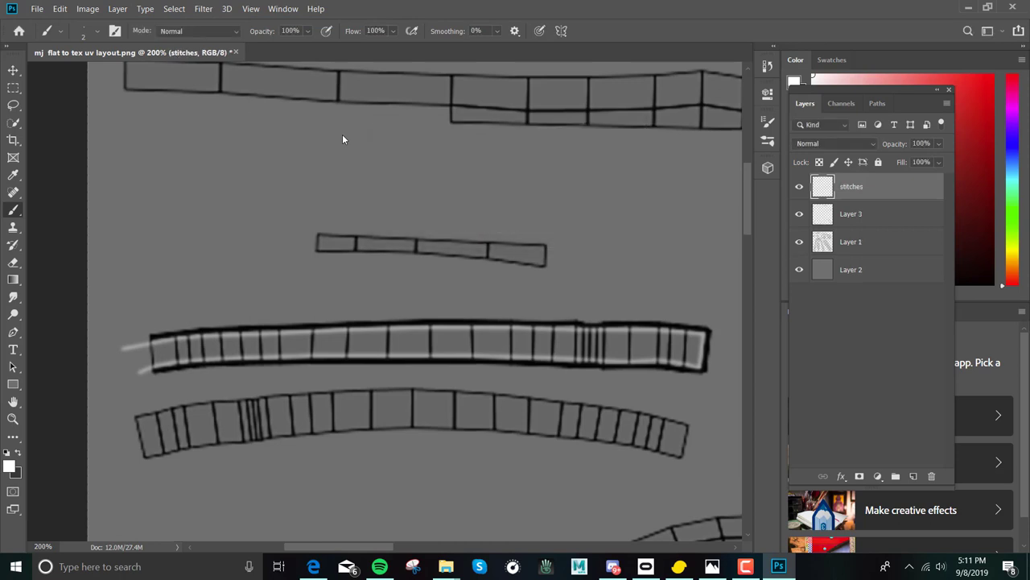
- Start a Pen work path at the strap's open end, following the inside of its upper blurred line
{"action": "key", "text": "p"}
{"action": "scroll", "coordinate": [121, 348], "scroll_direction": "up", "scroll_amount": 1, "text": "alt"}
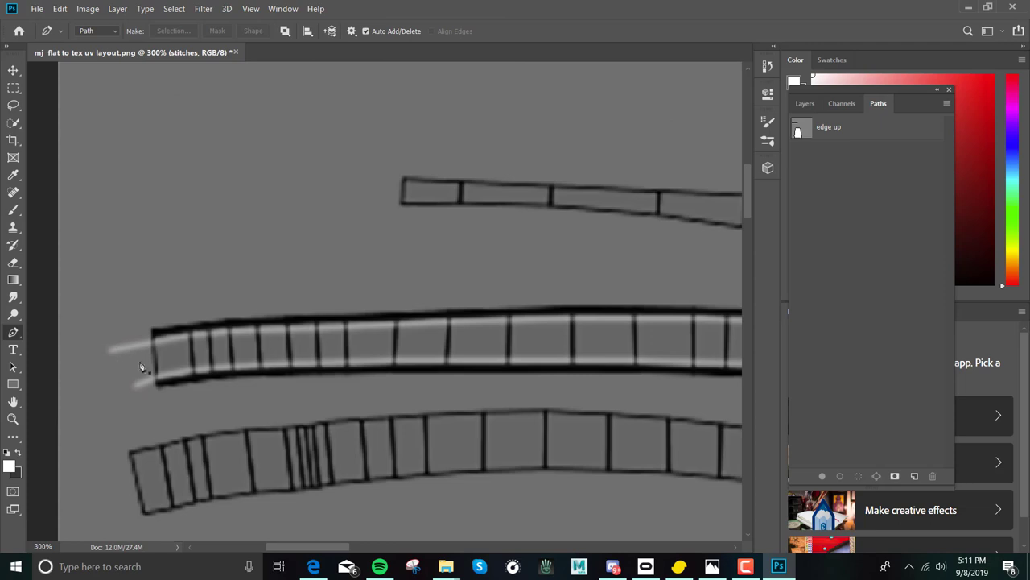
{"action": "left_click", "coordinate": [115, 352]}
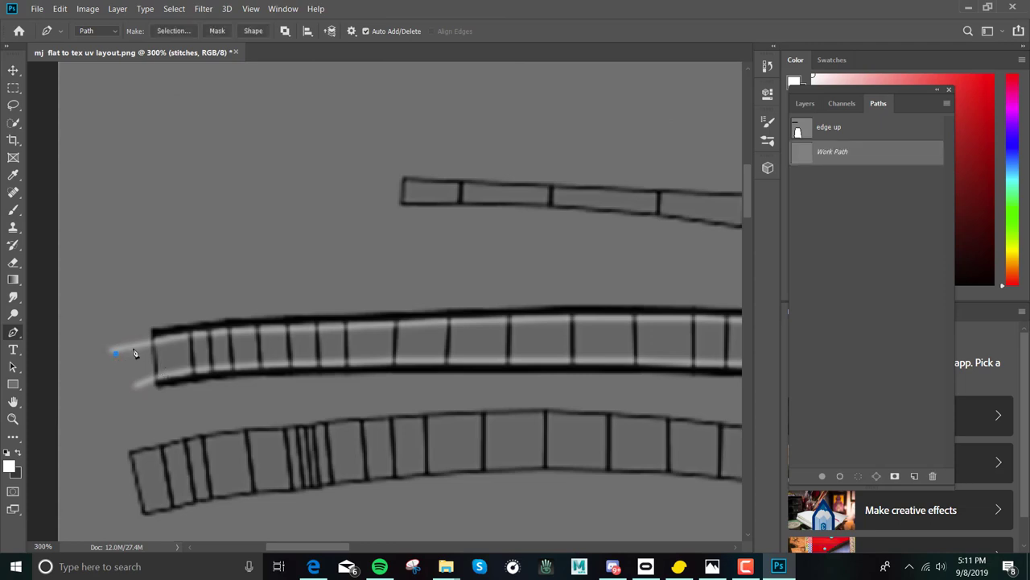
{"action": "left_click", "coordinate": [153, 346]}
{"action": "left_click", "coordinate": [192, 338]}
{"action": "key", "text": "z"}
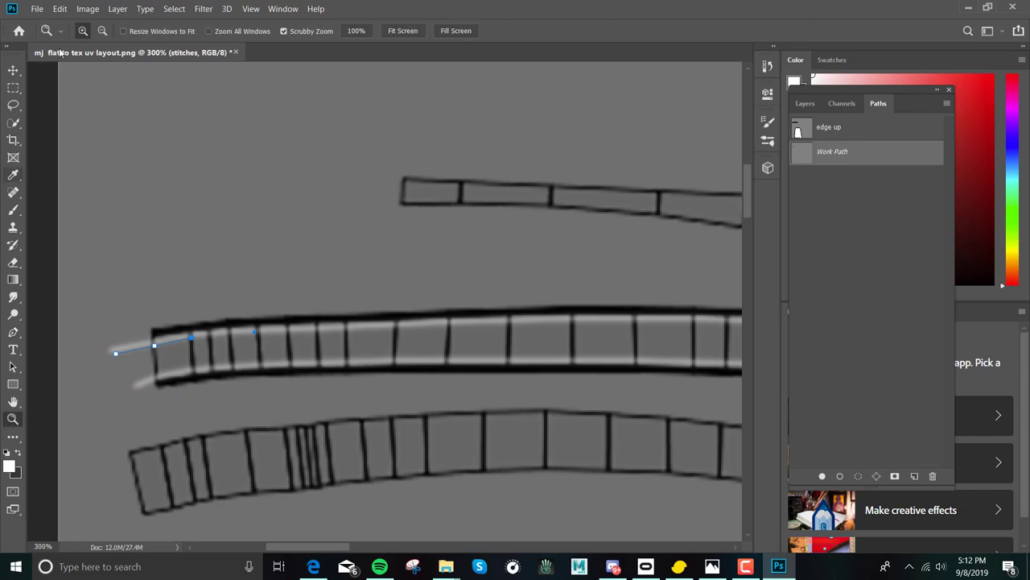
{"action": "left_click", "coordinate": [102, 30]}
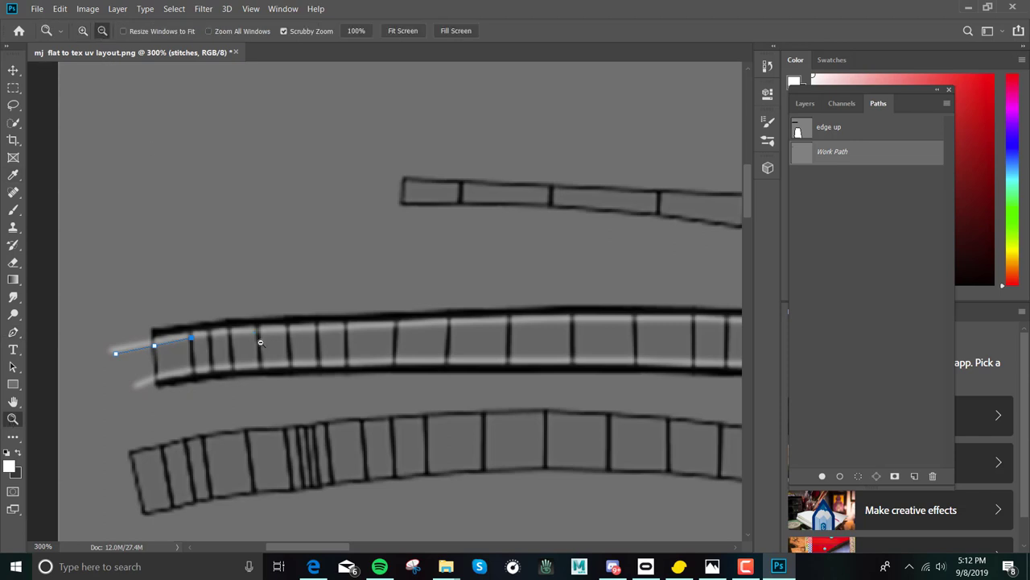
{"action": "left_click", "coordinate": [259, 339]}
{"action": "left_click", "coordinate": [83, 30]}
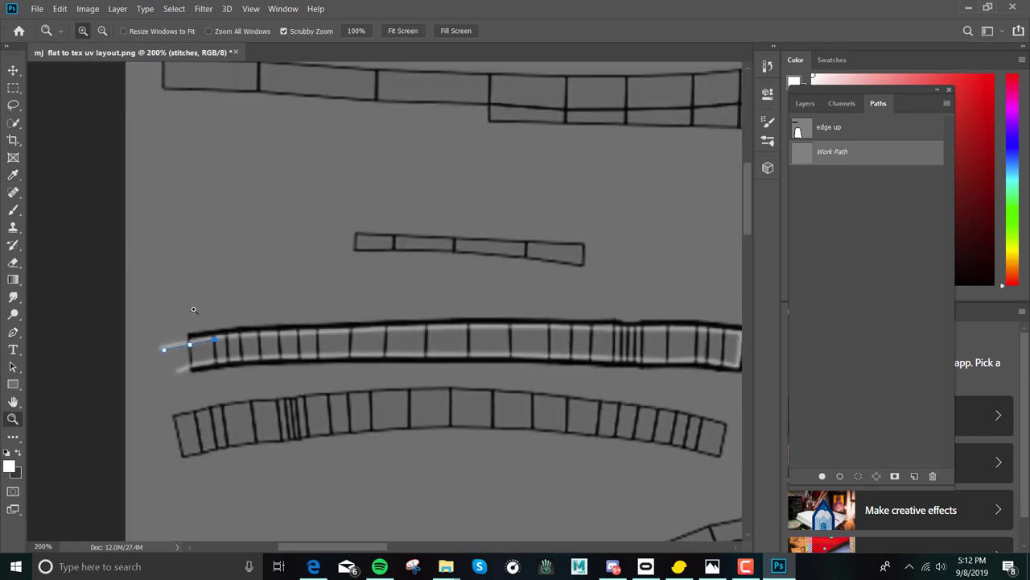
{"action": "left_click", "coordinate": [194, 309]}
{"action": "left_click", "coordinate": [194, 309]}
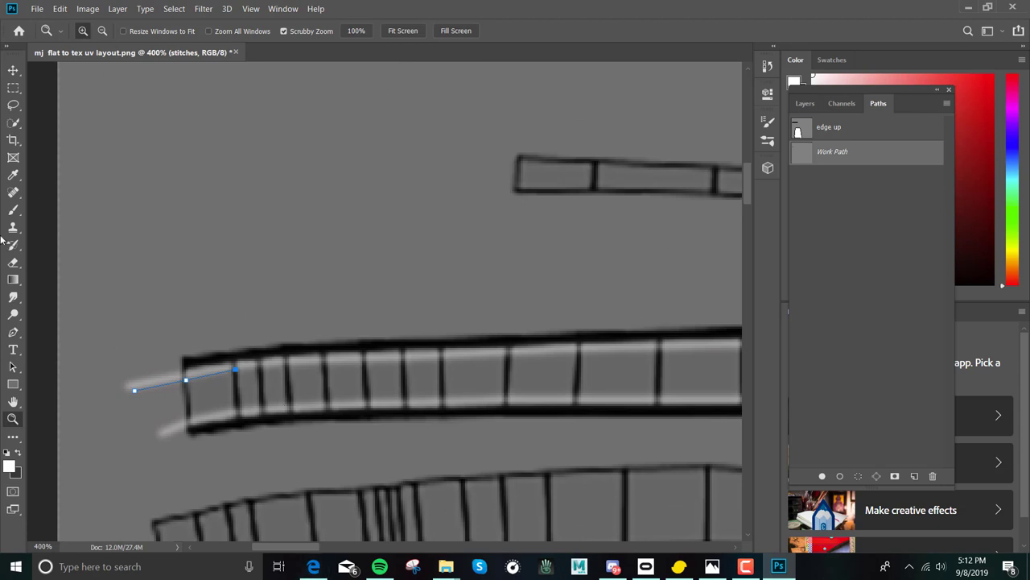
- Continue the Pen path along the inside of the strap's upper blurred line to the corner at its closed end
{"action": "key", "text": "p"}
{"action": "left_click", "coordinate": [260, 363]}
{"action": "left_click", "coordinate": [298, 368]}
{"action": "left_click", "coordinate": [375, 359]}
{"action": "left_click", "coordinate": [476, 354]}
{"action": "left_click", "coordinate": [587, 350]}
{"action": "left_click", "coordinate": [704, 354]}
{"action": "scroll", "coordinate": [327, 358], "scroll_direction": "right", "scroll_amount": 5, "text": "ctrl"}
{"action": "left_click", "coordinate": [341, 349]}
{"action": "left_click", "coordinate": [415, 350]}
{"action": "left_click", "coordinate": [490, 352]}
{"action": "left_click", "coordinate": [561, 351]}
{"action": "left_click", "coordinate": [649, 357]}
- Trace around the strap's closed end and back along the inside of its lower blurred line towards the open end
{"action": "left_click", "coordinate": [646, 419]}
{"action": "left_click", "coordinate": [617, 412]}
{"action": "left_click", "coordinate": [457, 409]}
{"action": "left_click", "coordinate": [318, 407]}
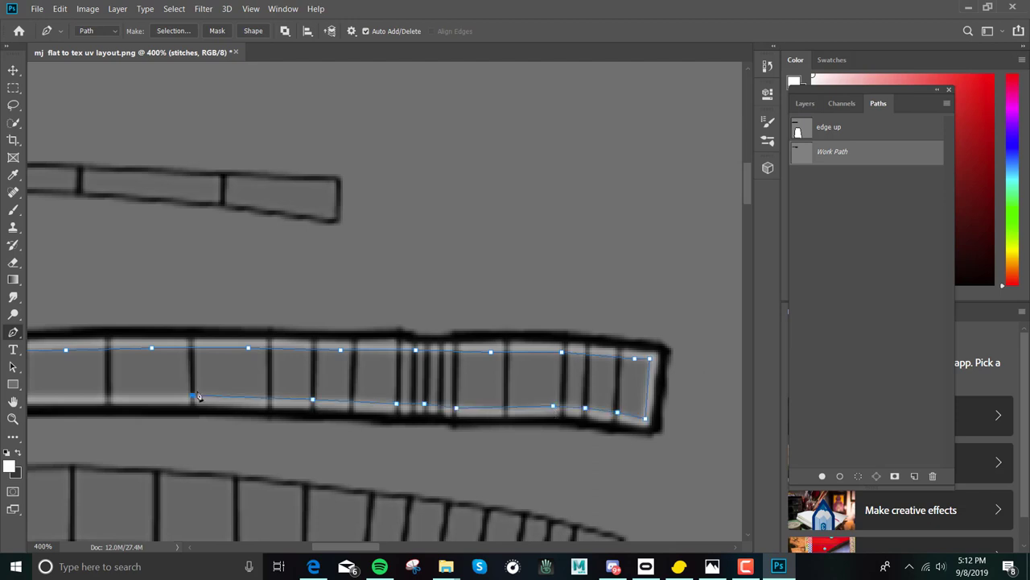
{"action": "scroll", "coordinate": [362, 402], "scroll_direction": "left", "scroll_amount": 5, "text": "ctrl"}
{"action": "left_click", "coordinate": [462, 397]}
{"action": "left_click", "coordinate": [312, 398]}
{"action": "left_click", "coordinate": [209, 400]}
{"action": "left_click", "coordinate": [123, 403]}
{"action": "scroll", "coordinate": [123, 402], "scroll_direction": "left", "scroll_amount": 2, "text": "ctrl"}
{"action": "left_click", "coordinate": [234, 409]}
{"action": "left_click", "coordinate": [184, 420]}
- Begin a second Pen subpath below the shoe upper's left section and trace upward inside the blurred opening edge
{"action": "scroll", "coordinate": [706, 253], "scroll_direction": "down", "scroll_amount": 10}
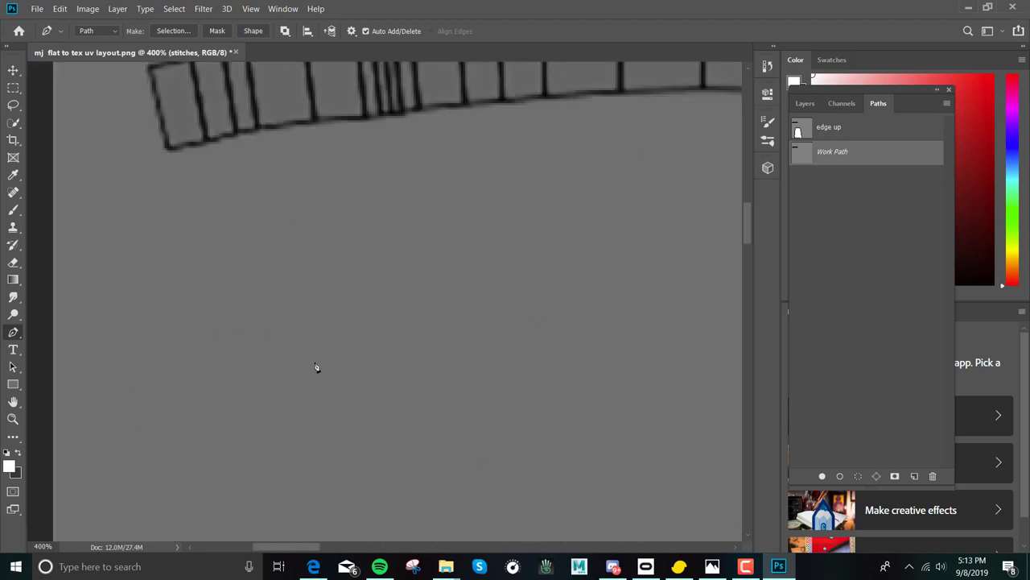
{"action": "left_click_drag", "start_coordinate": [744, 248], "coordinate": [747, 475]}
{"action": "left_click", "coordinate": [748, 566]}
{"action": "left_click", "coordinate": [754, 566]}
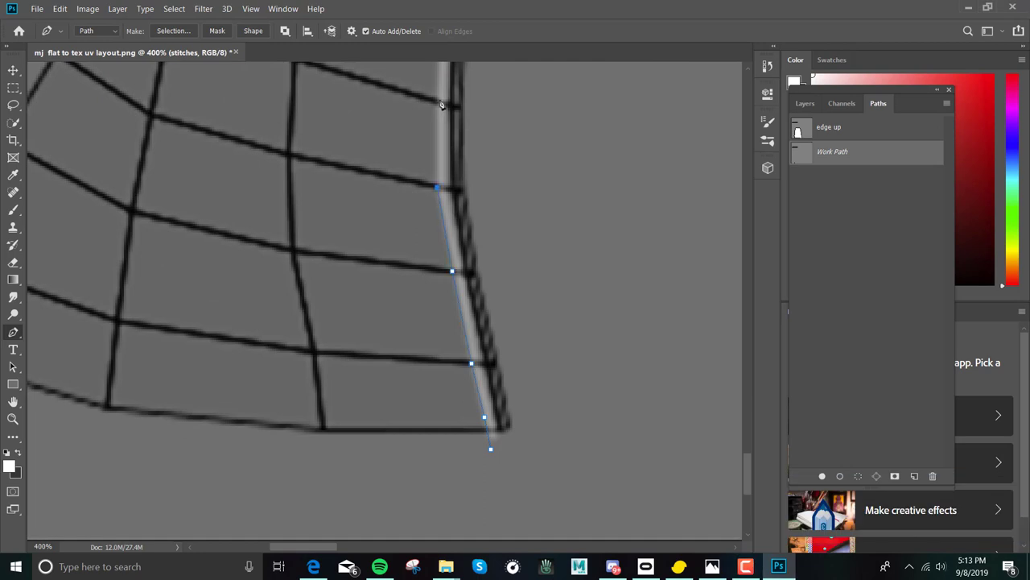
{"action": "scroll", "coordinate": [430, 243], "scroll_direction": "up", "scroll_amount": 10}
{"action": "left_click", "coordinate": [534, 149]}
{"action": "scroll", "coordinate": [534, 149], "scroll_direction": "up", "scroll_amount": 3}
{"action": "left_click", "coordinate": [634, 269]}
- Trace the stitch path across the curved top of the shoe opening and around its right-hand corner
{"action": "scroll", "coordinate": [563, 242], "scroll_direction": "right", "scroll_amount": 5}
{"action": "left_click", "coordinate": [497, 287]}
{"action": "left_click", "coordinate": [527, 272]}
{"action": "left_click", "coordinate": [686, 265]}
{"action": "left_click", "coordinate": [435, 291]}
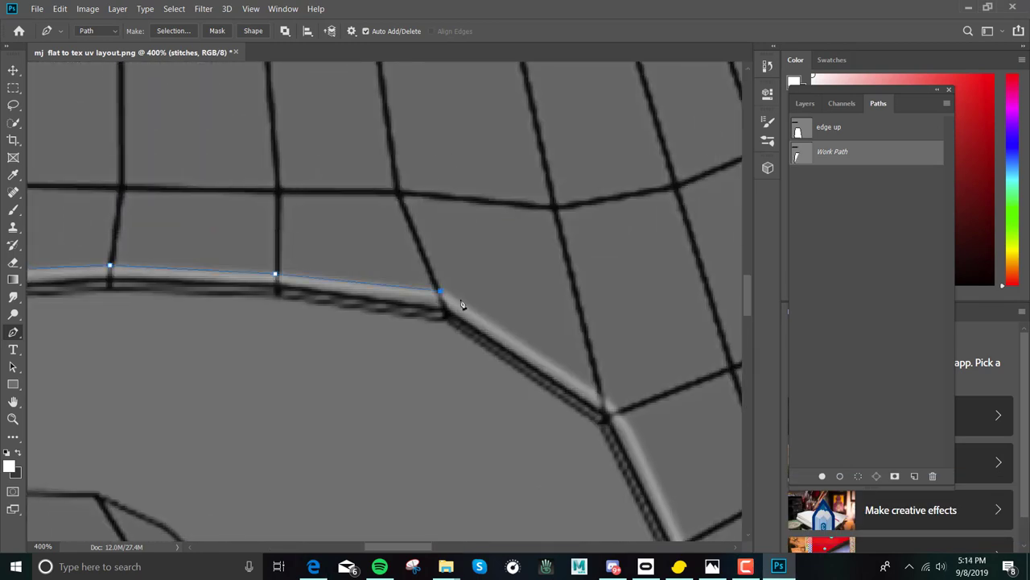
{"action": "left_click", "coordinate": [531, 348]}
{"action": "left_click", "coordinate": [612, 409]}
{"action": "left_click", "coordinate": [646, 454]}
- Trace the stitch path down the right side of the shoe opening, ending just below the upper's bottom edge
{"action": "scroll", "coordinate": [530, 329], "scroll_direction": "down", "scroll_amount": 5}
{"action": "scroll", "coordinate": [529, 329], "scroll_direction": "down", "scroll_amount": 5}
{"action": "left_click", "coordinate": [679, 379]}
{"action": "scroll", "coordinate": [405, 403], "scroll_direction": "right", "scroll_amount": 5}
{"action": "scroll", "coordinate": [464, 426], "scroll_direction": "up", "scroll_amount": 1}
{"action": "scroll", "coordinate": [464, 427], "scroll_direction": "down", "scroll_amount": 5}
{"action": "left_click", "coordinate": [490, 274]}
{"action": "left_click", "coordinate": [492, 359]}
{"action": "left_click", "coordinate": [501, 430]}
{"action": "left_click", "coordinate": [502, 509]}
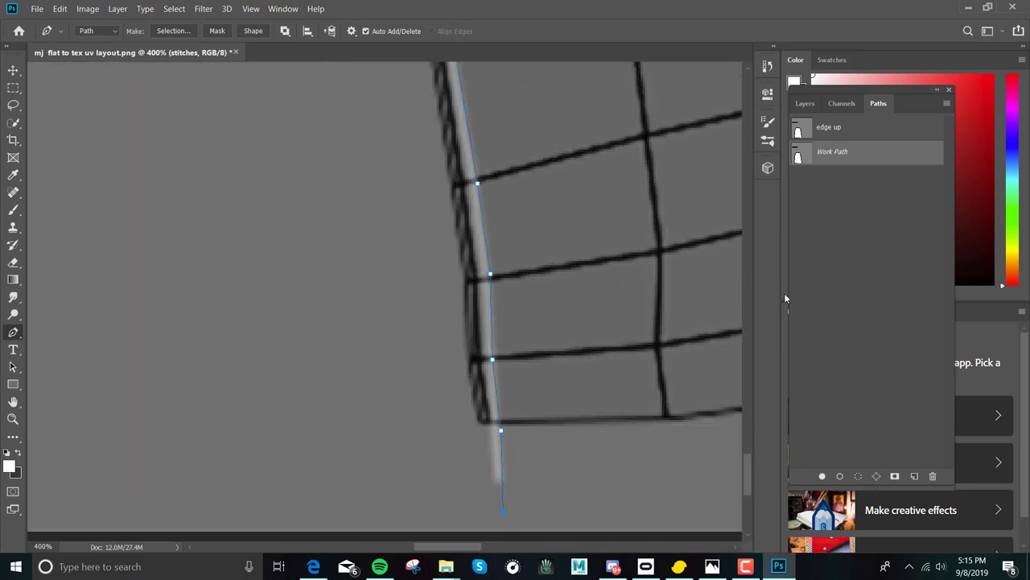
- Review the traced stitch path around the shoe opening, and check the layer stack before returning to the paths
{"action": "scroll", "coordinate": [481, 229], "scroll_direction": "up", "scroll_amount": 5}
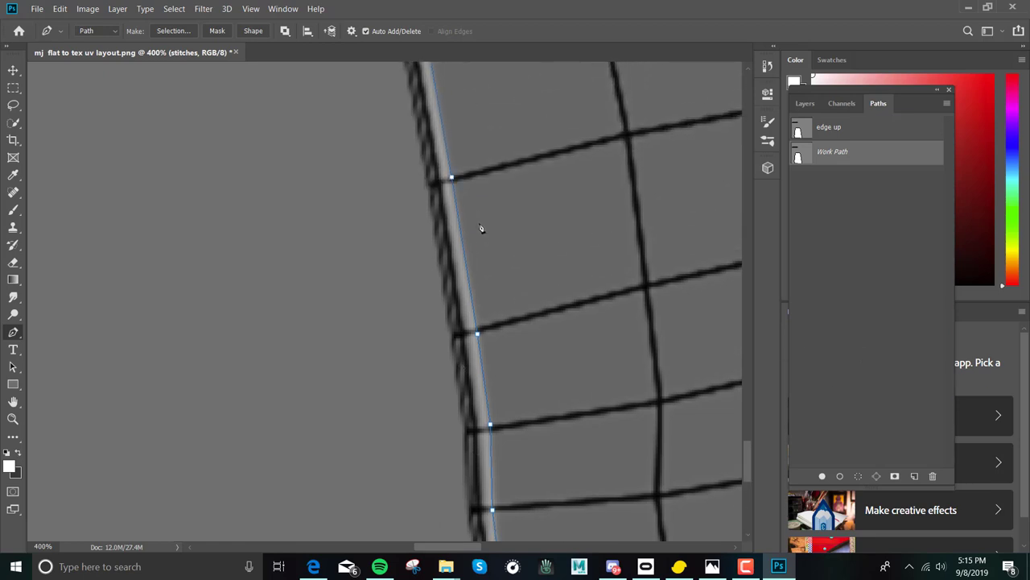
{"action": "scroll", "coordinate": [481, 228], "scroll_direction": "up", "scroll_amount": 2}
{"action": "left_click_drag", "start_coordinate": [743, 460], "coordinate": [781, 312]}
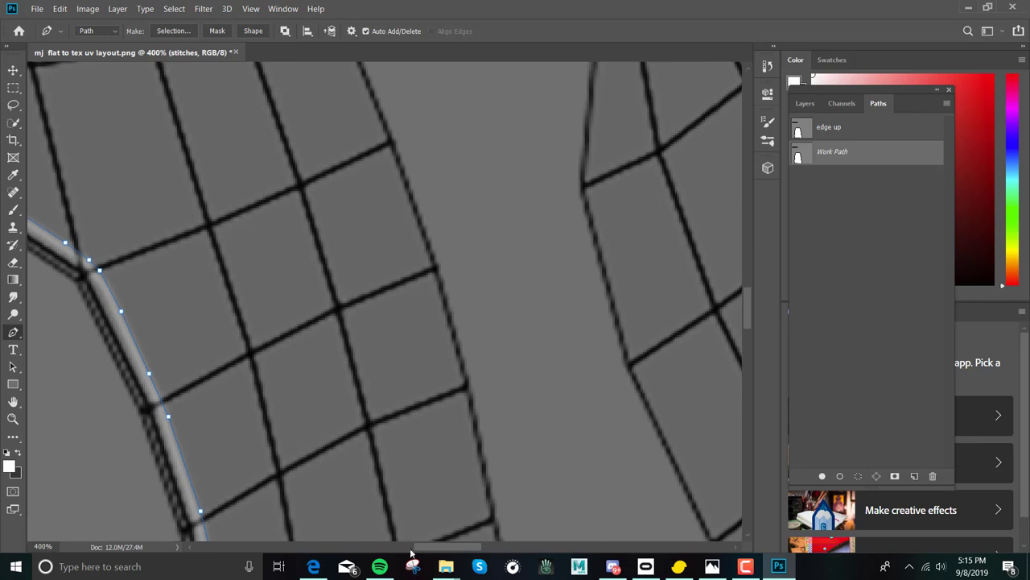
{"action": "left_click_drag", "start_coordinate": [447, 548], "coordinate": [340, 527]}
{"action": "scroll", "coordinate": [747, 297], "scroll_direction": "down", "scroll_amount": 5}
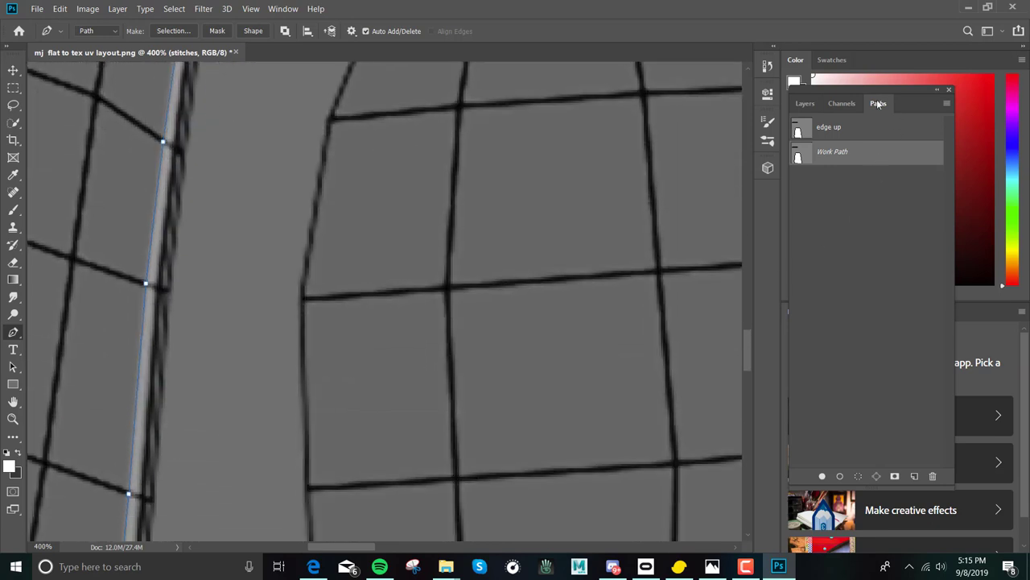
{"action": "left_click", "coordinate": [805, 103]}
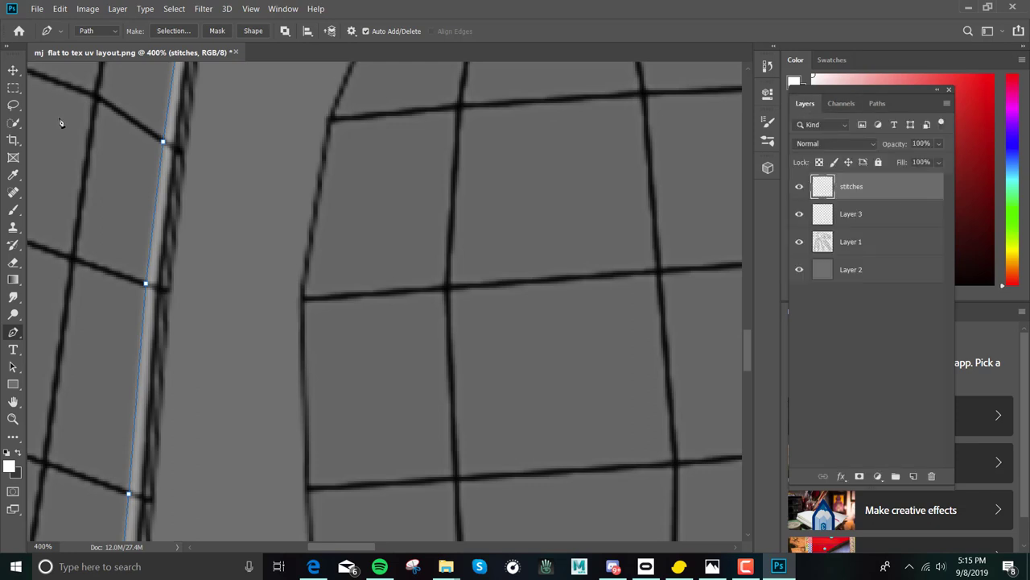
{"action": "left_click", "coordinate": [878, 104]}
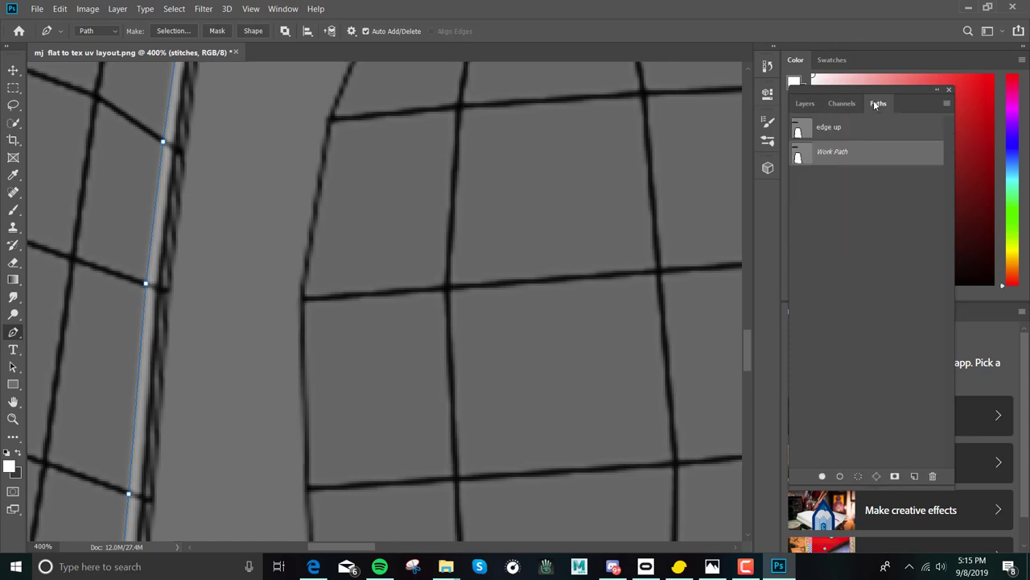
- Save the traced work path under the name "stitches"
{"action": "double_click", "coordinate": [831, 151]}
{"action": "type", "text": "stitches"}
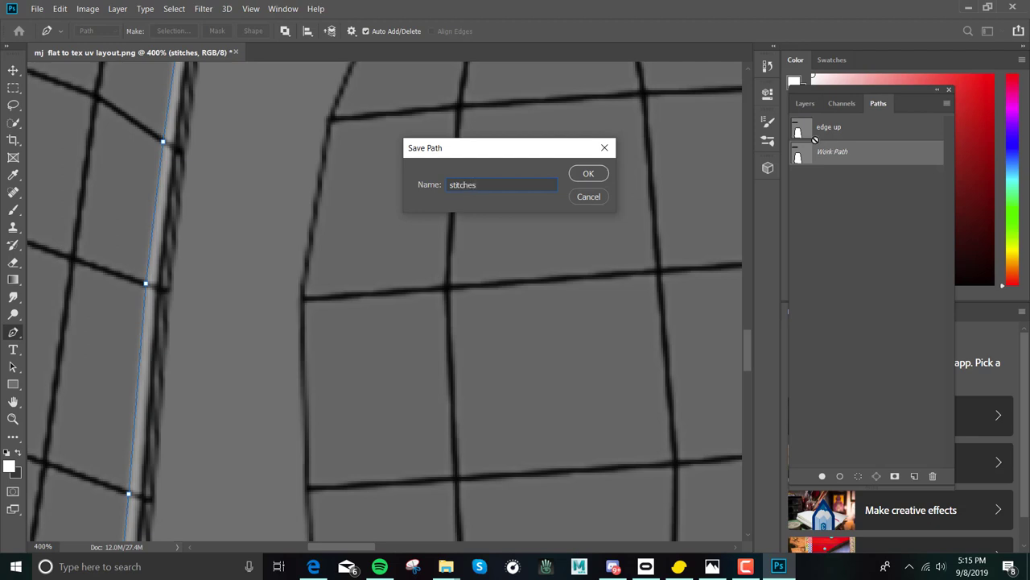
{"action": "left_click", "coordinate": [589, 173]}
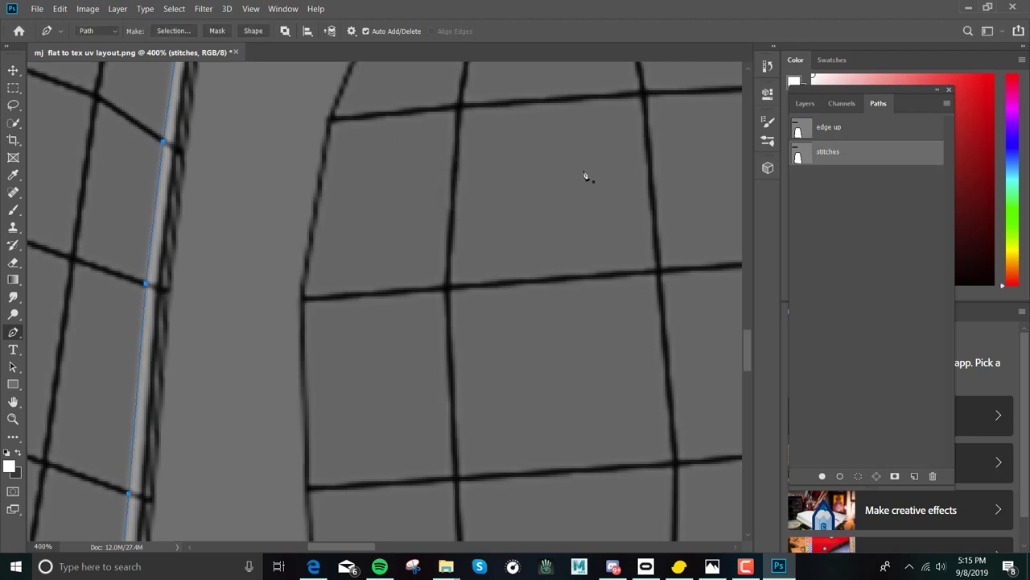
- Activate the Brush tool and choose the Seam_01 brush from the Realistic Embroidery - Brushes group
{"action": "left_click_drag", "start_coordinate": [348, 549], "coordinate": [323, 547]}
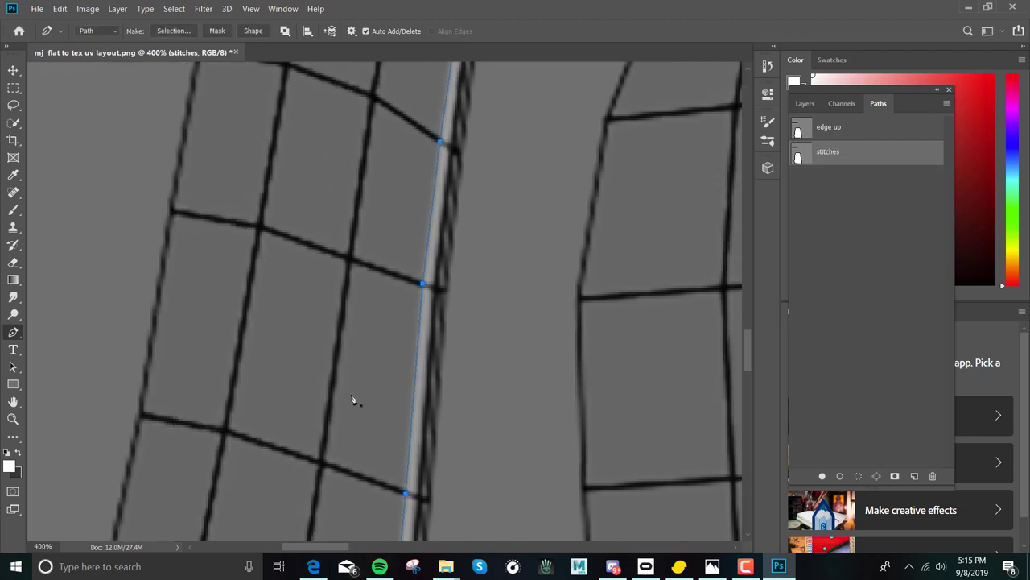
{"action": "left_click_drag", "start_coordinate": [745, 363], "coordinate": [748, 316]}
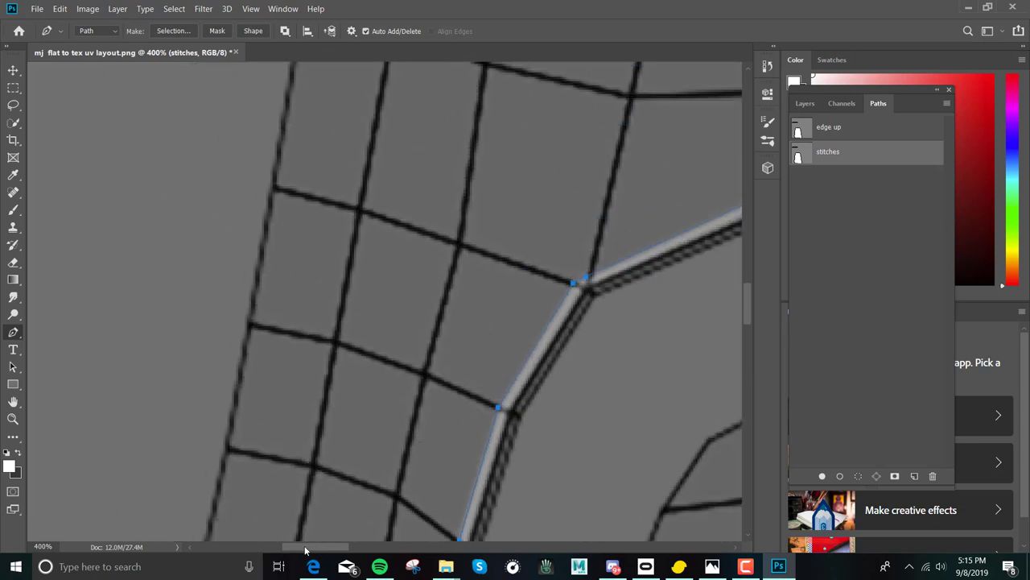
{"action": "scroll", "coordinate": [299, 330], "scroll_direction": "right", "scroll_amount": 5}
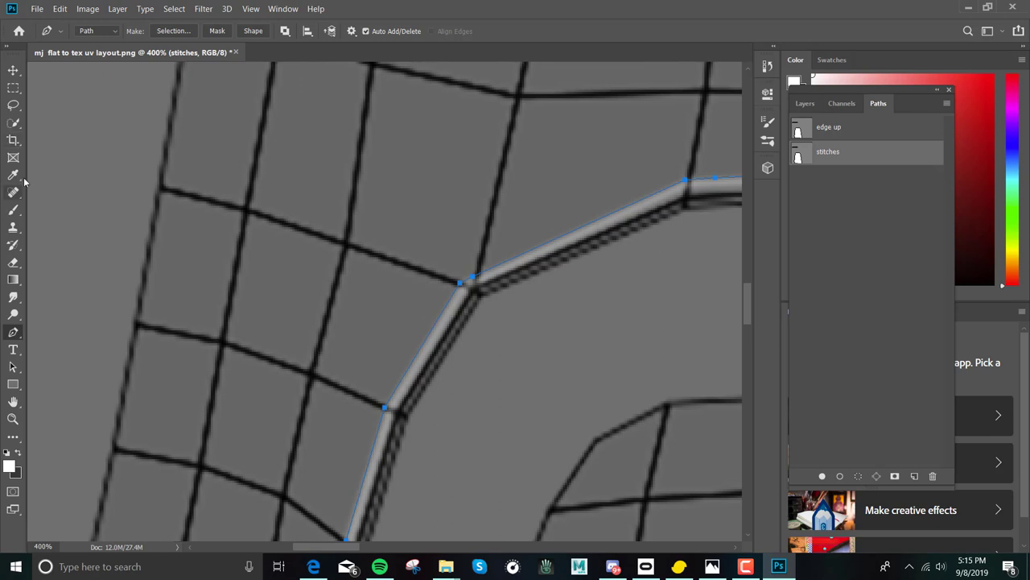
{"action": "left_click", "coordinate": [14, 210]}
{"action": "left_click", "coordinate": [97, 31]}
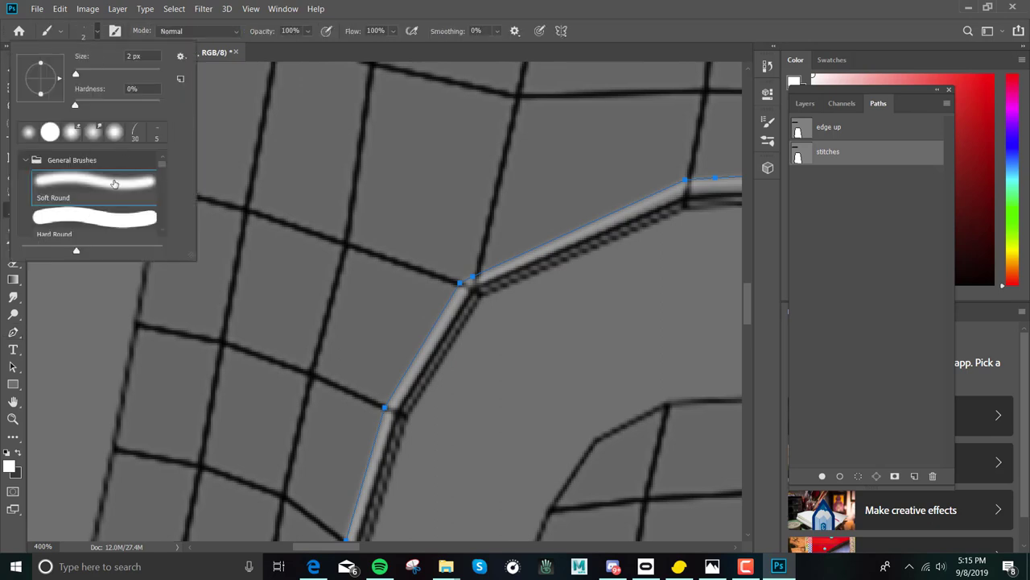
{"action": "left_click", "coordinate": [26, 160]}
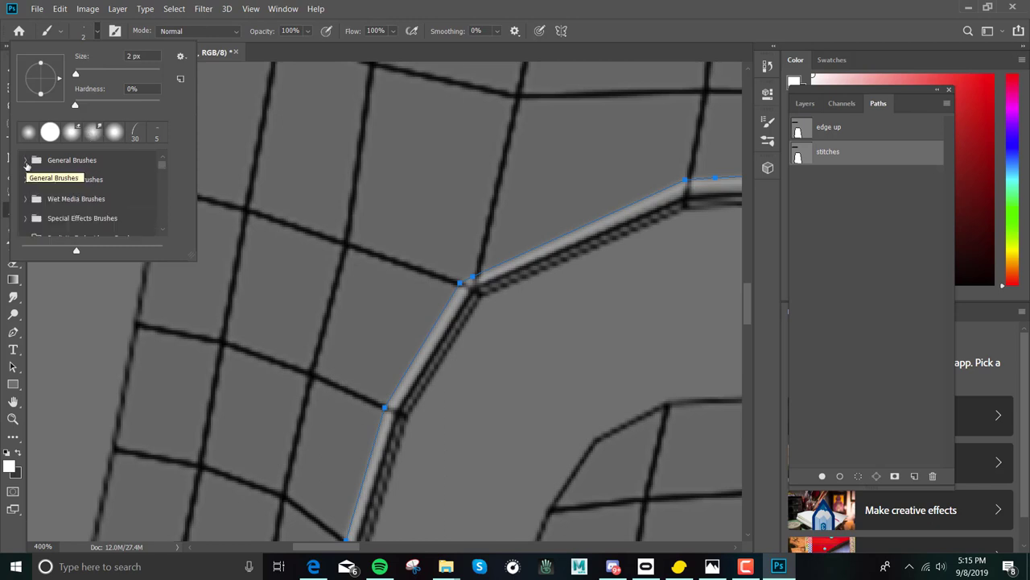
{"action": "scroll", "coordinate": [57, 211], "scroll_direction": "down", "scroll_amount": 1}
{"action": "left_click", "coordinate": [58, 214]}
{"action": "scroll", "coordinate": [56, 209], "scroll_direction": "down", "scroll_amount": 1}
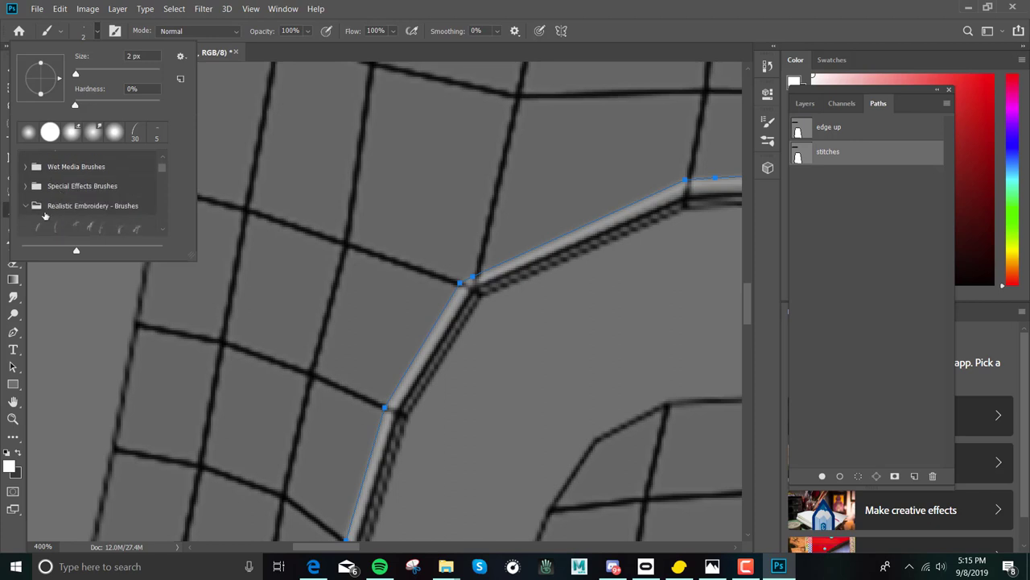
{"action": "scroll", "coordinate": [87, 211], "scroll_direction": "down", "scroll_amount": 3}
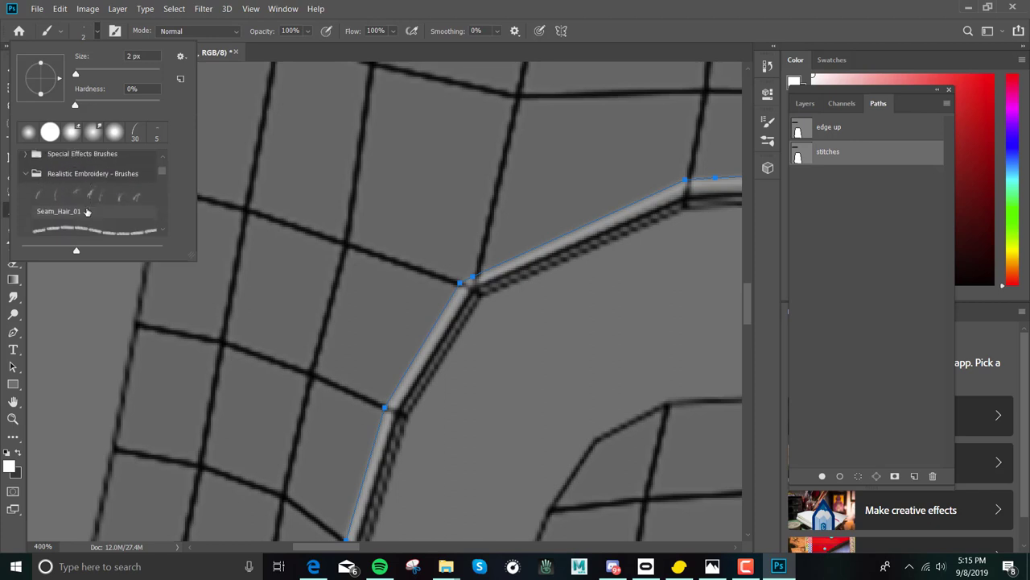
{"action": "scroll", "coordinate": [87, 211], "scroll_direction": "down", "scroll_amount": 1}
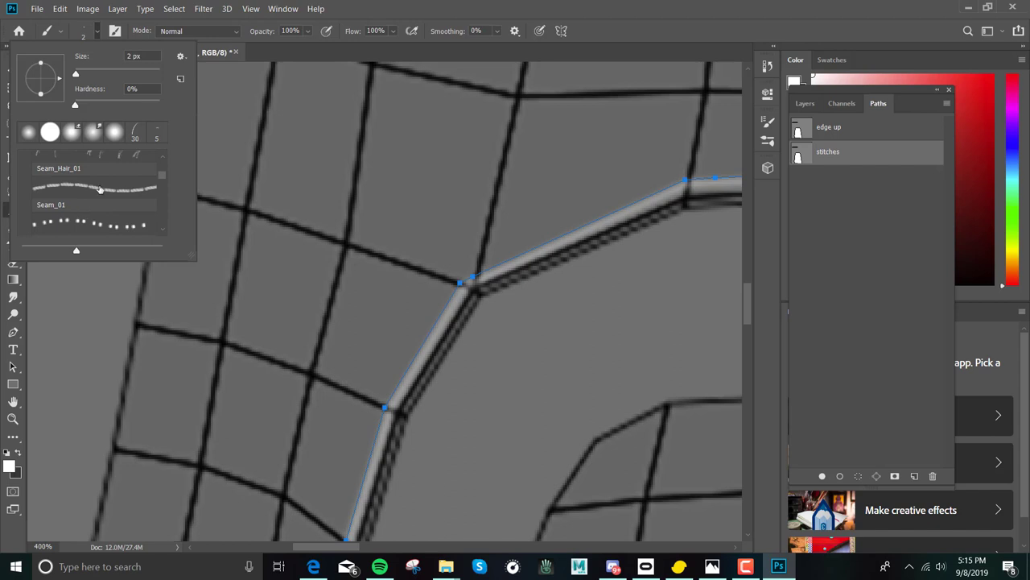
{"action": "left_click", "coordinate": [85, 190]}
- Switch to the Seam_Bended_01 brush from the same embroidery group and set its size to 7 px
{"action": "scroll", "coordinate": [86, 194], "scroll_direction": "down", "scroll_amount": 3}
{"action": "scroll", "coordinate": [86, 194], "scroll_direction": "down", "scroll_amount": 2}
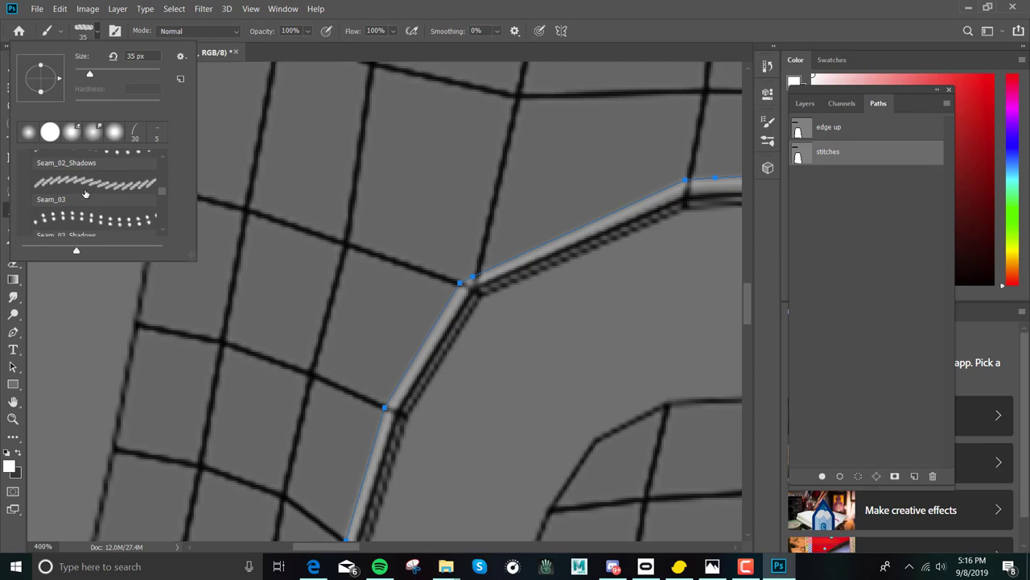
{"action": "scroll", "coordinate": [85, 194], "scroll_direction": "down", "scroll_amount": 5}
{"action": "scroll", "coordinate": [86, 193], "scroll_direction": "down", "scroll_amount": 1}
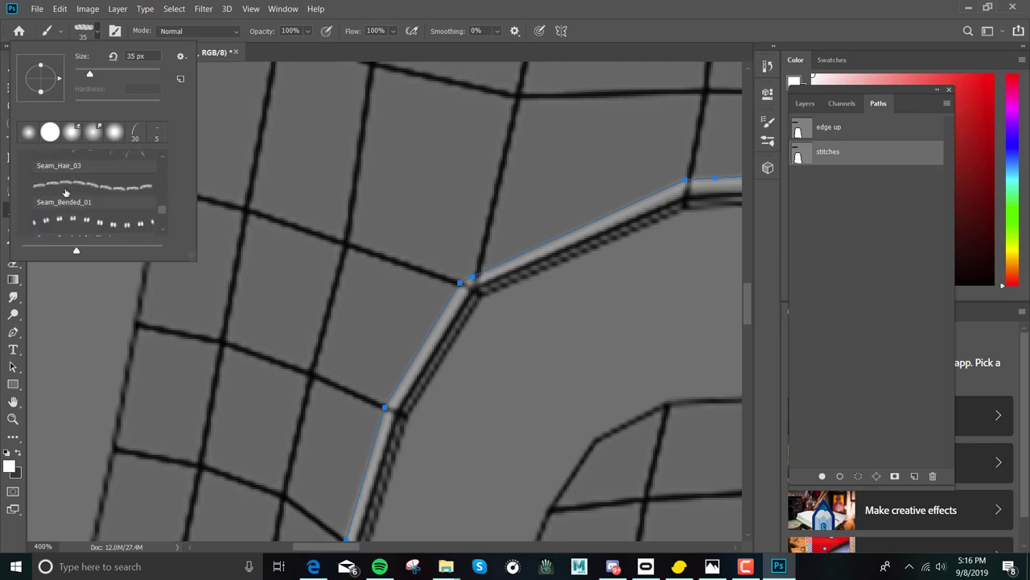
{"action": "left_click", "coordinate": [65, 188]}
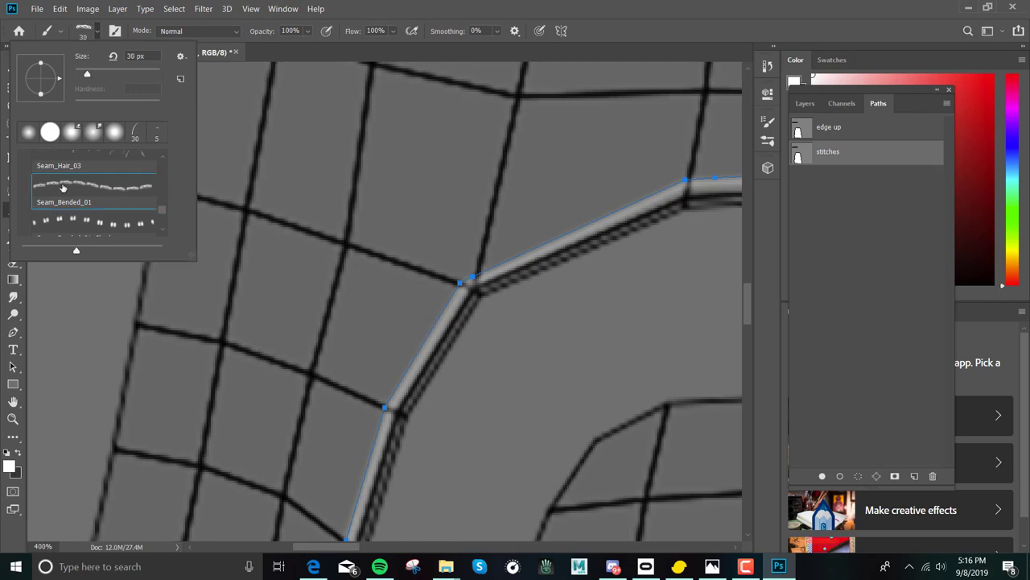
{"action": "left_click", "coordinate": [135, 56]}
{"action": "type", "text": "7"}
{"action": "key", "text": "Return"}
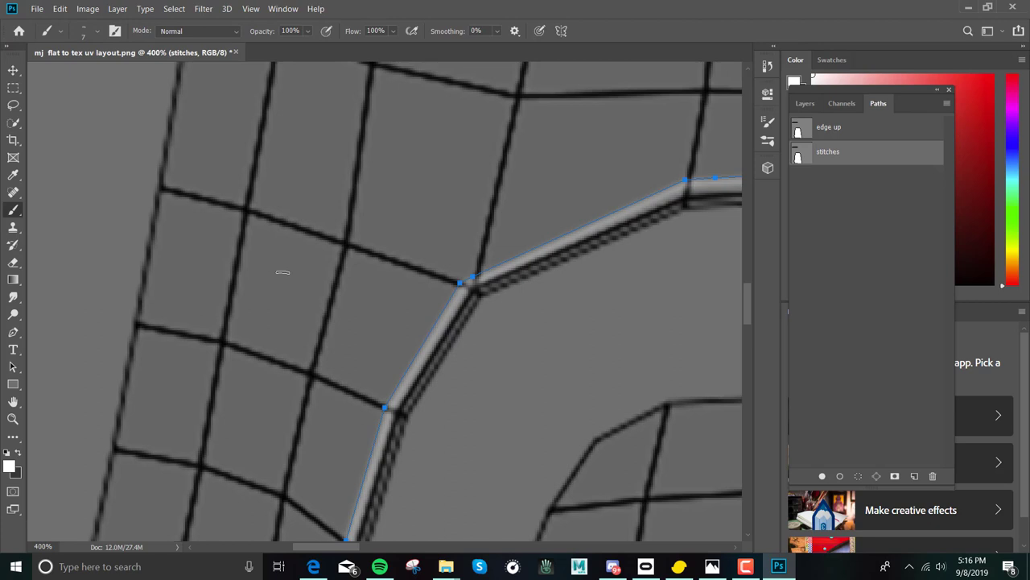
- Test the stitch brush with a short freehand stroke beside the path on the opening's left side, and undo it
{"action": "left_click_drag", "start_coordinate": [749, 299], "coordinate": [755, 327]}
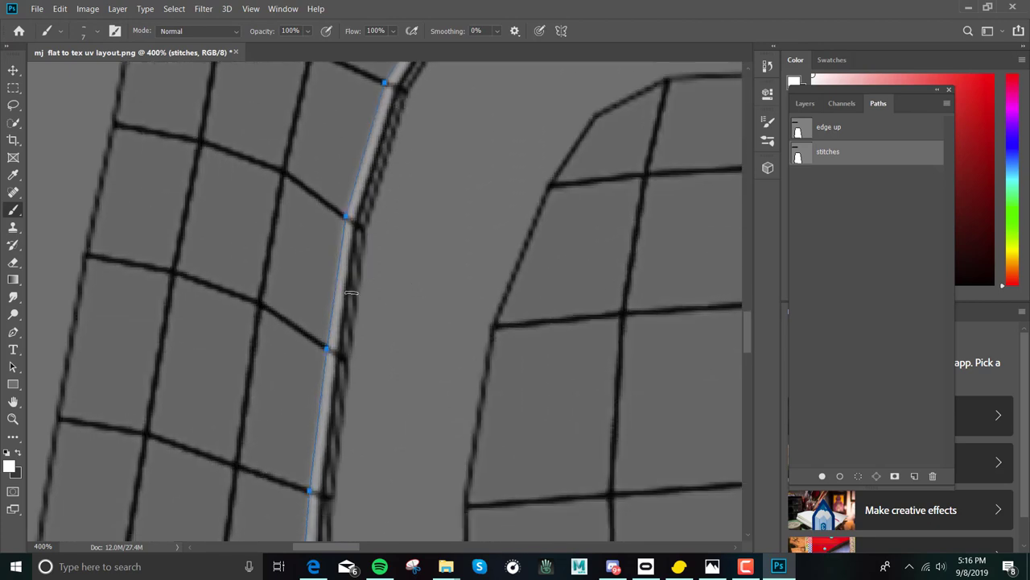
{"action": "mouse_move", "coordinate": [316, 332]}
{"action": "left_mouse_down"}
{"action": "mouse_move", "coordinate": [318, 207]}
{"action": "mouse_move", "coordinate": [334, 149]}
{"action": "left_mouse_up"}
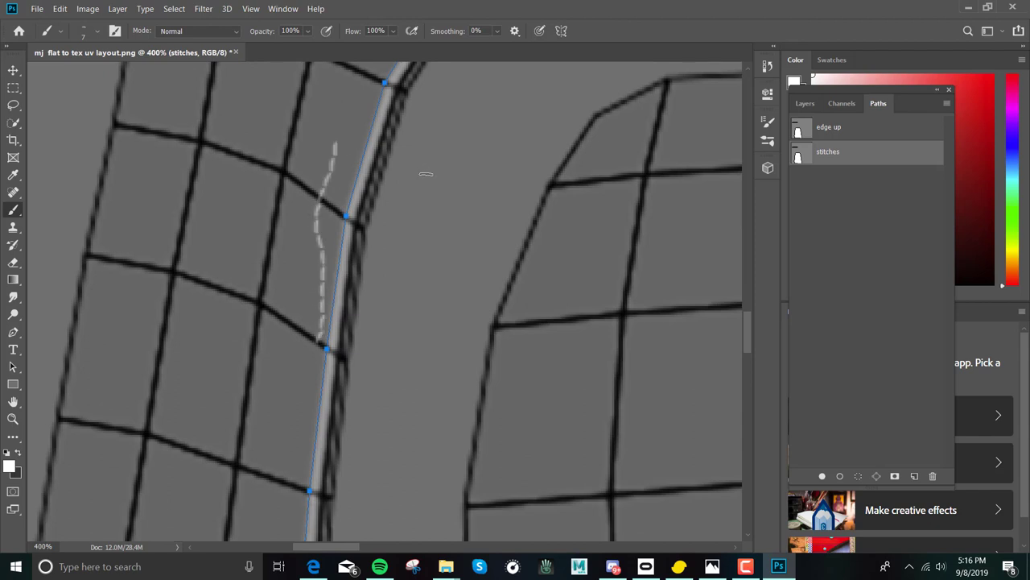
{"action": "key", "text": "ctrl+z"}
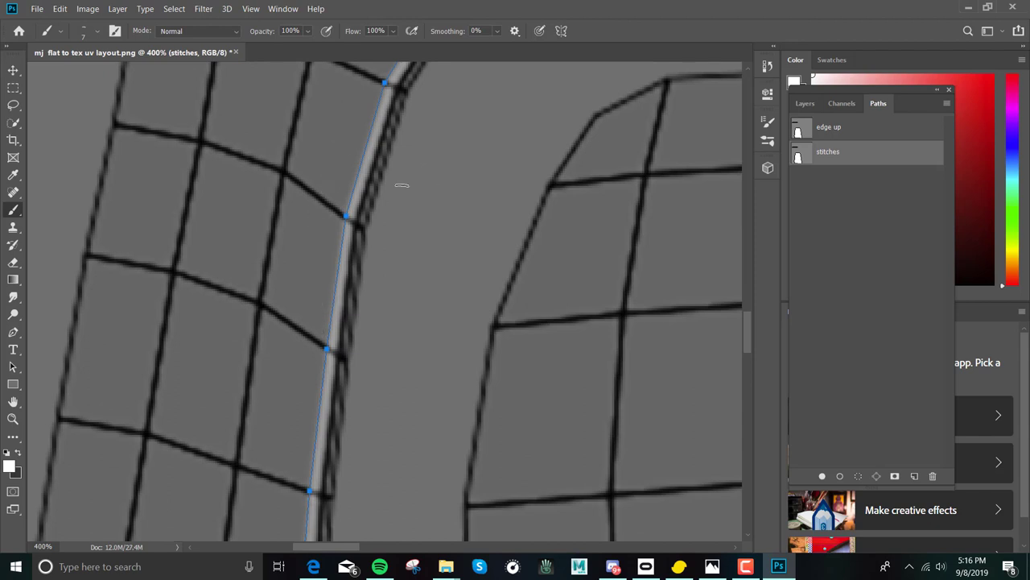
- Set the brush size to 8 px and paint a freehand test stroke down along the stitch path's left side
{"action": "left_click", "coordinate": [99, 29]}
{"action": "left_click_drag", "start_coordinate": [143, 55], "coordinate": [124, 62]}
{"action": "type", "text": "8"}
{"action": "key", "text": "Return"}
{"action": "mouse_move", "coordinate": [347, 271]}
{"action": "left_mouse_down"}
{"action": "mouse_move", "coordinate": [326, 268]}
{"action": "mouse_move", "coordinate": [323, 365]}
{"action": "mouse_move", "coordinate": [298, 481]}
{"action": "left_mouse_up"}
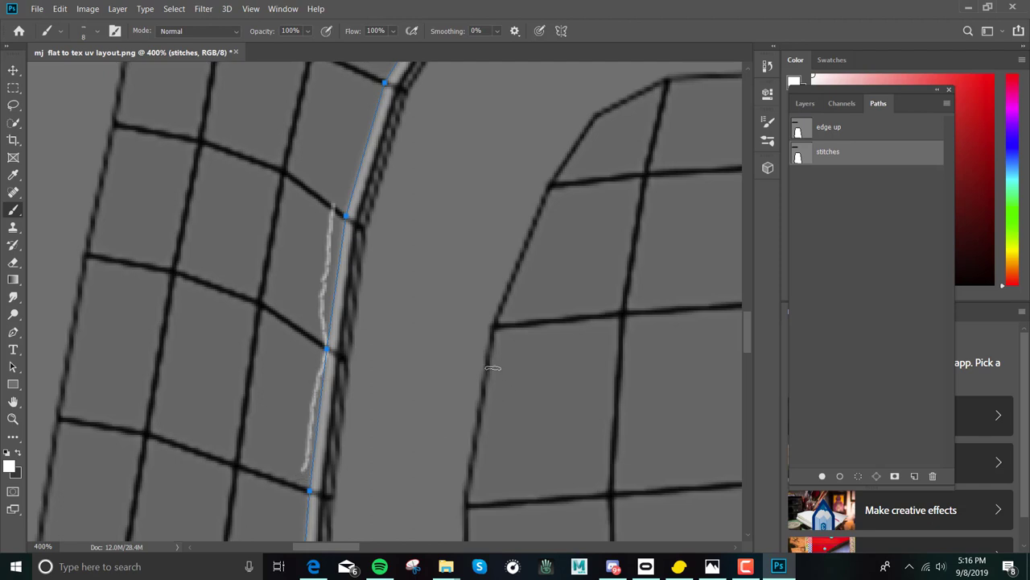
- Undo the last test stroke and set the stitch brush size to 10 px
{"action": "key", "text": "ctrl+z"}
{"action": "left_click", "coordinate": [92, 34]}
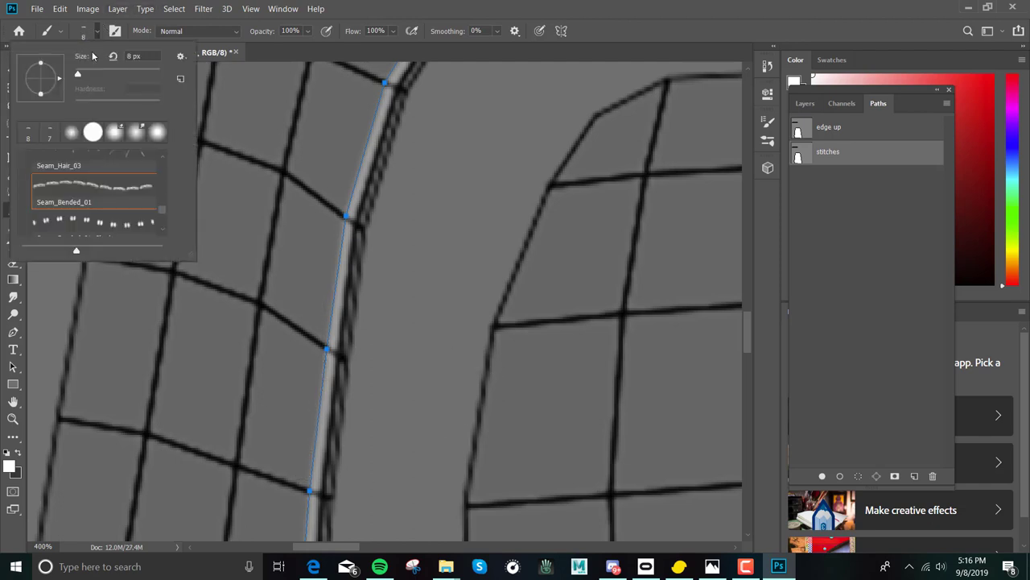
{"action": "left_click", "coordinate": [137, 56]}
{"action": "type", "text": "1k"}
{"action": "key", "text": "Return"}
{"action": "left_click", "coordinate": [530, 232]}
{"action": "type", "text": "10"}
{"action": "key", "text": "Return"}
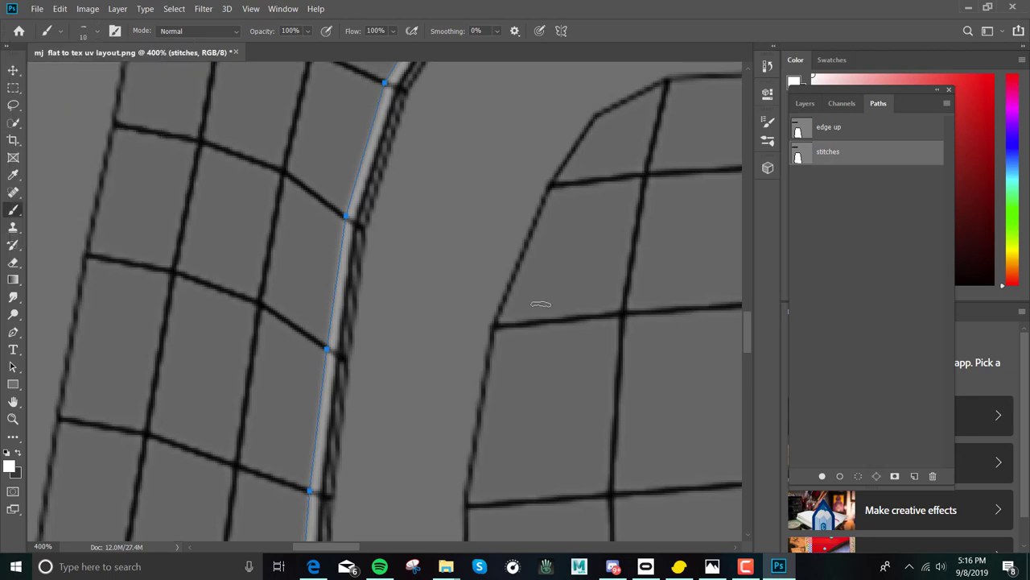
- Test the resized stitch brush with a short stroke along the long horizontal strip, and undo it
{"action": "left_click_drag", "start_coordinate": [748, 336], "coordinate": [740, 207]}
{"action": "mouse_move", "coordinate": [430, 140]}
{"action": "left_mouse_down"}
{"action": "mouse_move", "coordinate": [426, 150]}
{"action": "mouse_move", "coordinate": [592, 154]}
{"action": "left_mouse_up"}
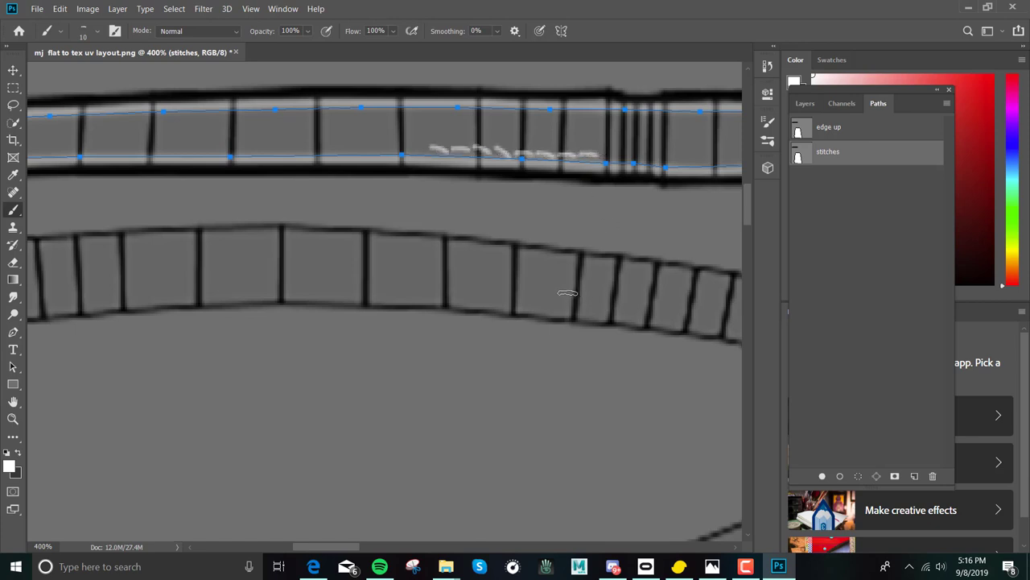
{"action": "key", "text": "ctrl+z"}
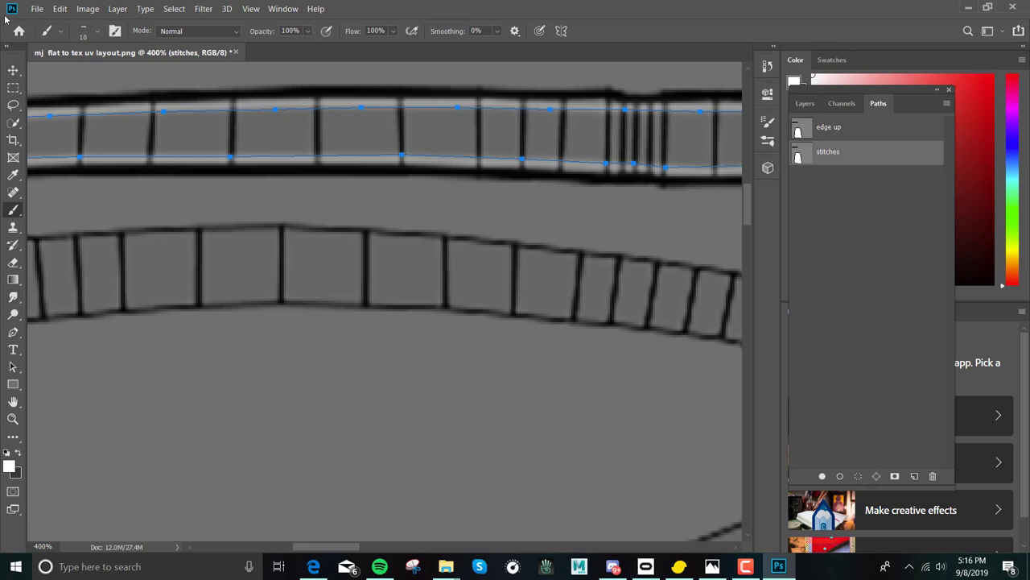
- Stroke the stitches path with the Brush on the stitches layer, without simulated pressure
{"action": "left_click", "coordinate": [807, 105]}
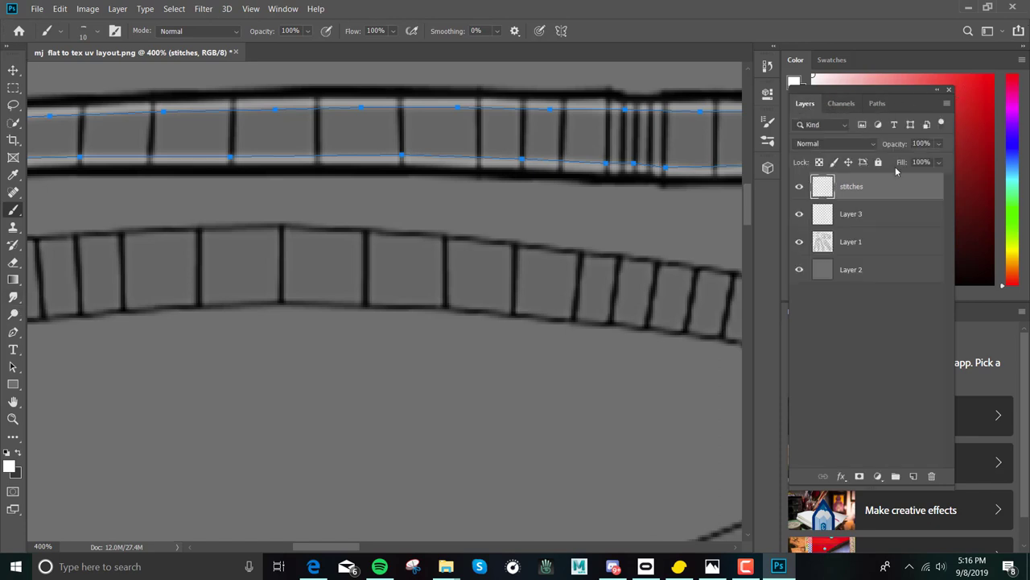
{"action": "left_click", "coordinate": [879, 104]}
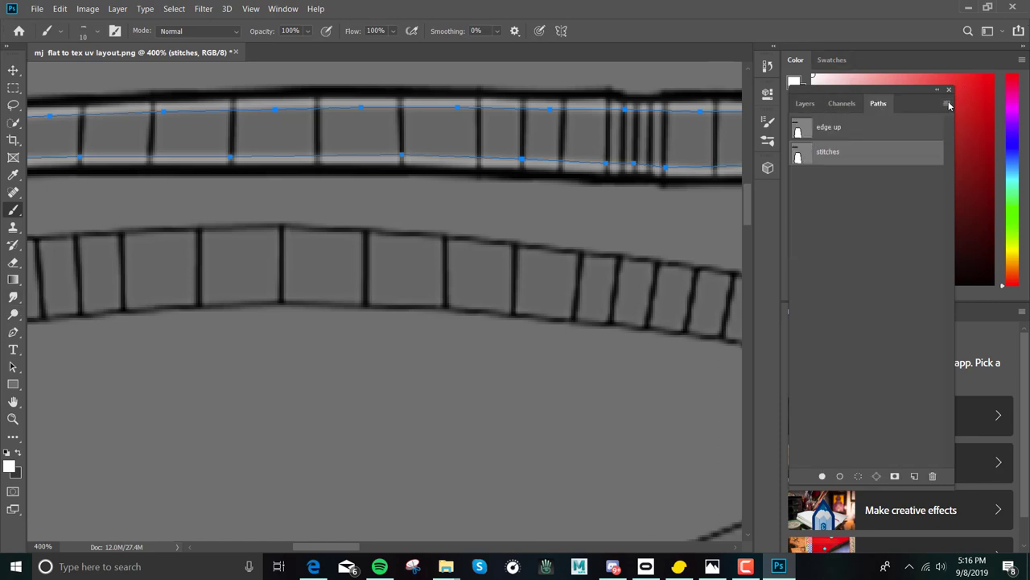
{"action": "left_click", "coordinate": [946, 103]}
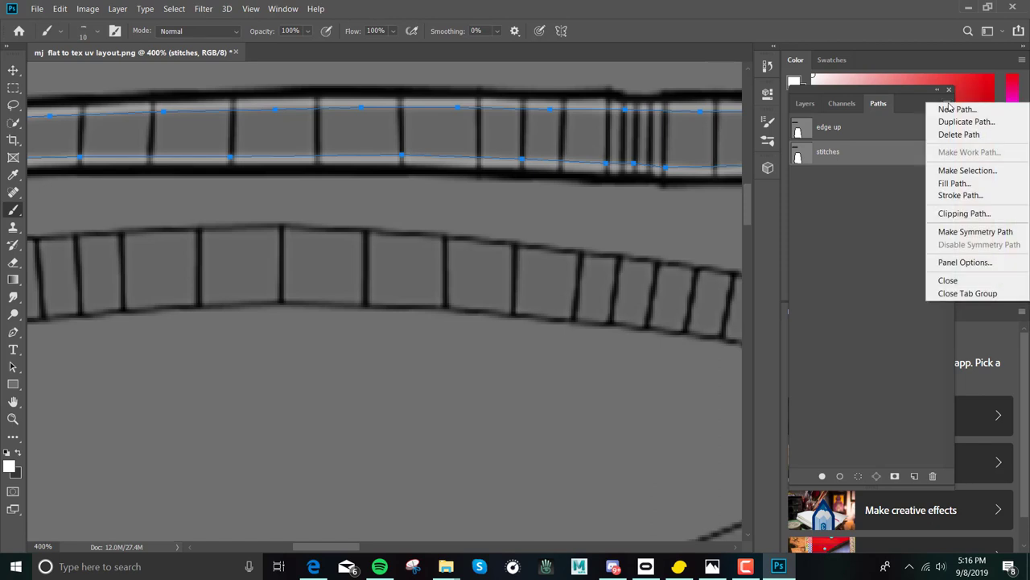
{"action": "left_click", "coordinate": [961, 195]}
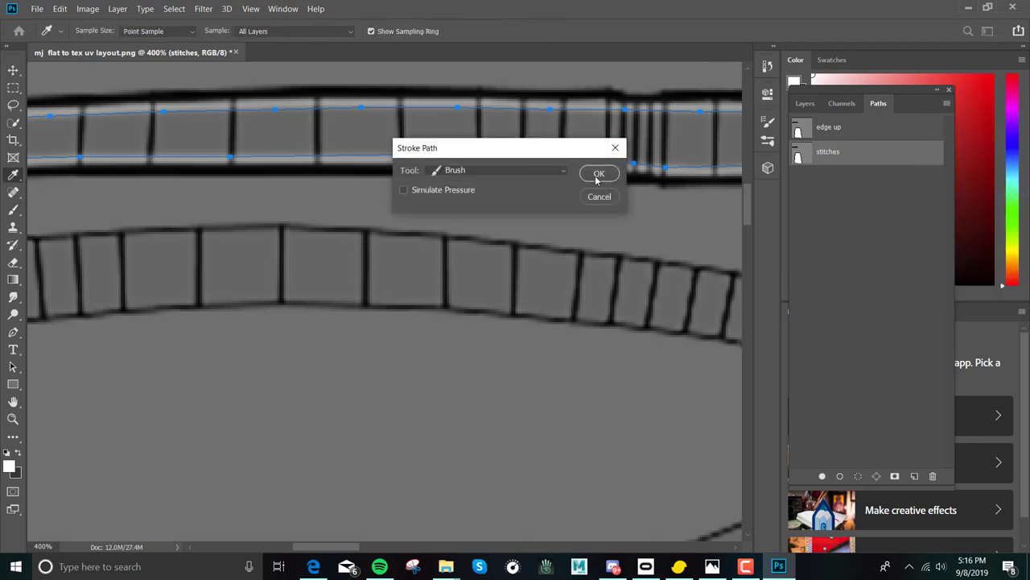
{"action": "left_click", "coordinate": [596, 175]}
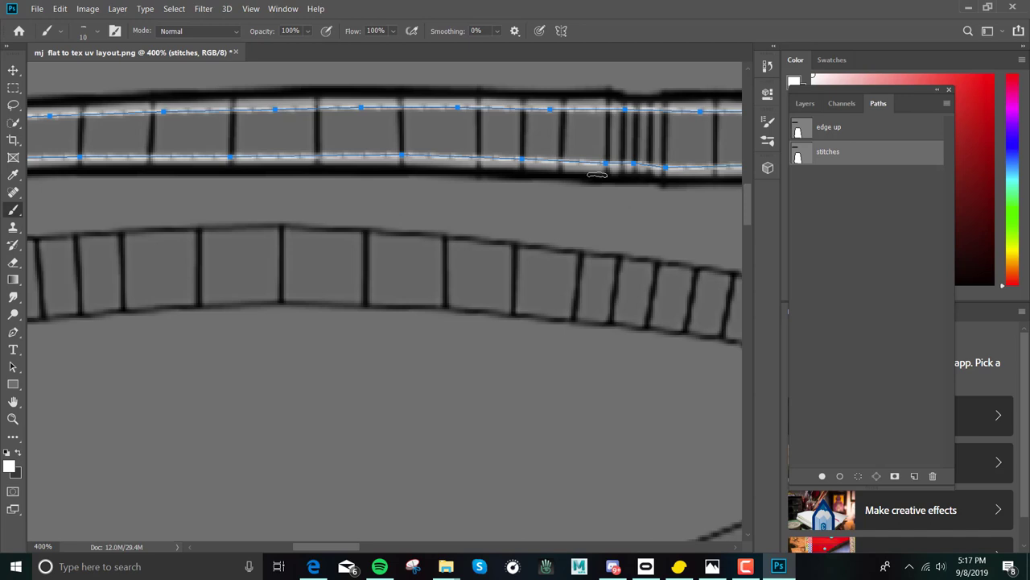
- Create a new layer directly below the stitches layer and name it shadows
{"action": "left_click", "coordinate": [805, 103]}
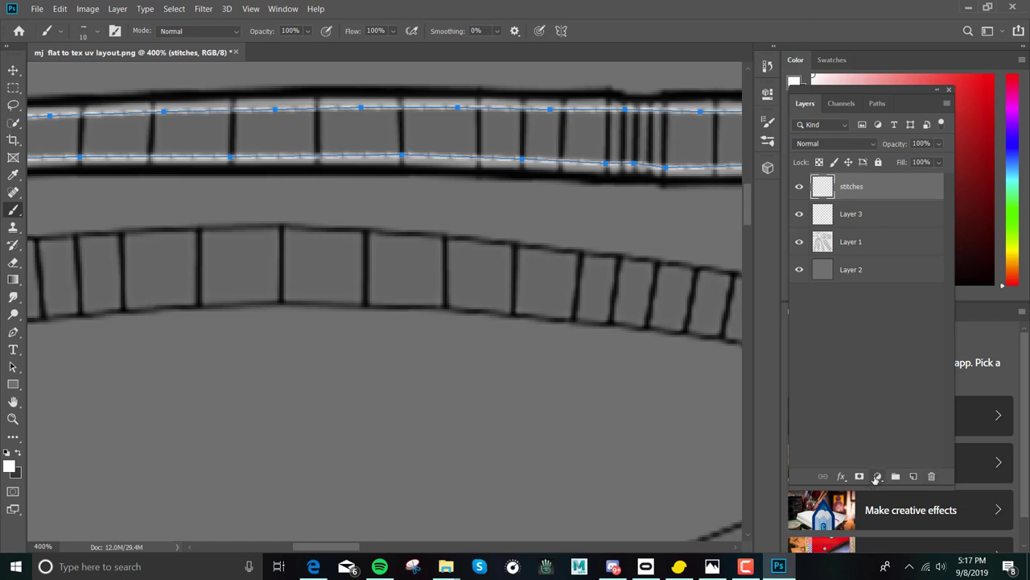
{"action": "left_click", "coordinate": [118, 9]}
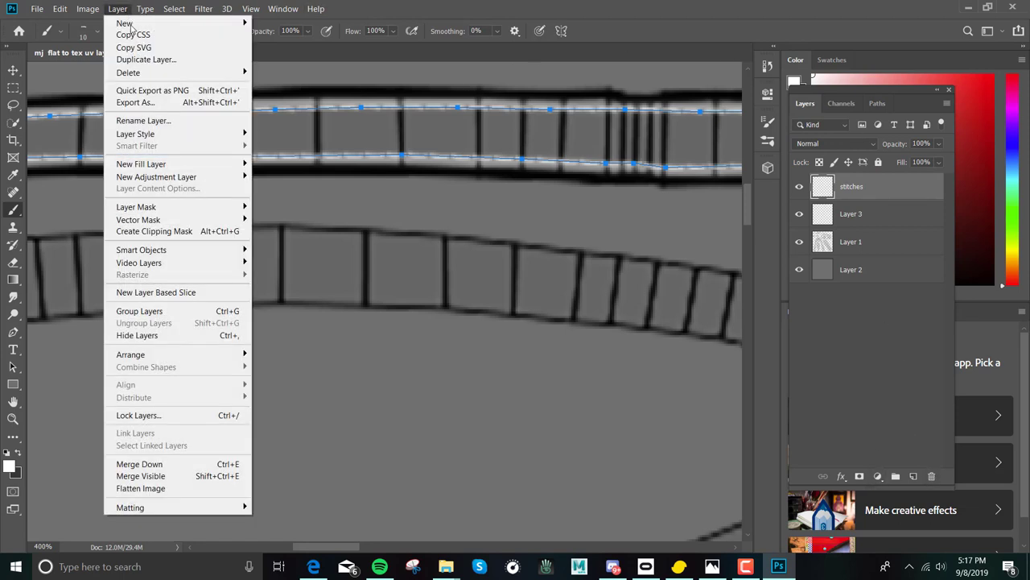
{"action": "mouse_move", "coordinate": [229, 28]}
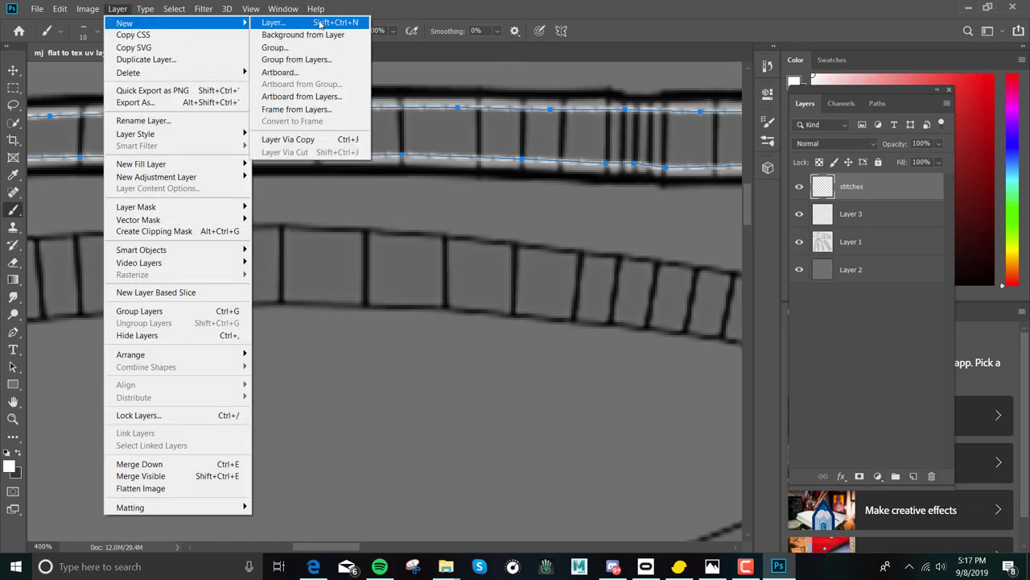
{"action": "left_click", "coordinate": [274, 22]}
{"action": "left_click", "coordinate": [632, 158]}
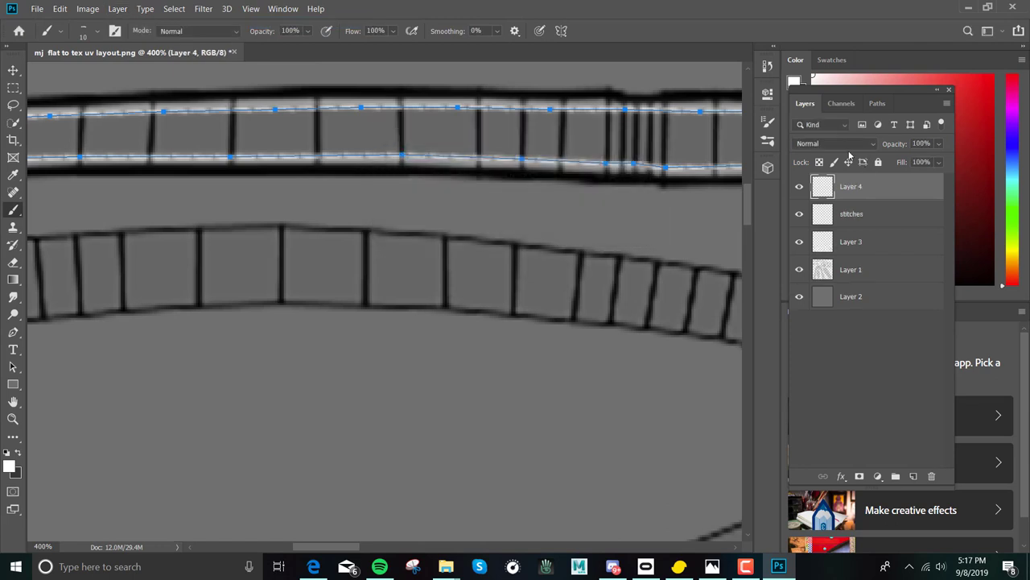
{"action": "left_click_drag", "start_coordinate": [858, 191], "coordinate": [859, 219]}
{"action": "double_click", "coordinate": [853, 213]}
{"action": "type", "text": "s"}
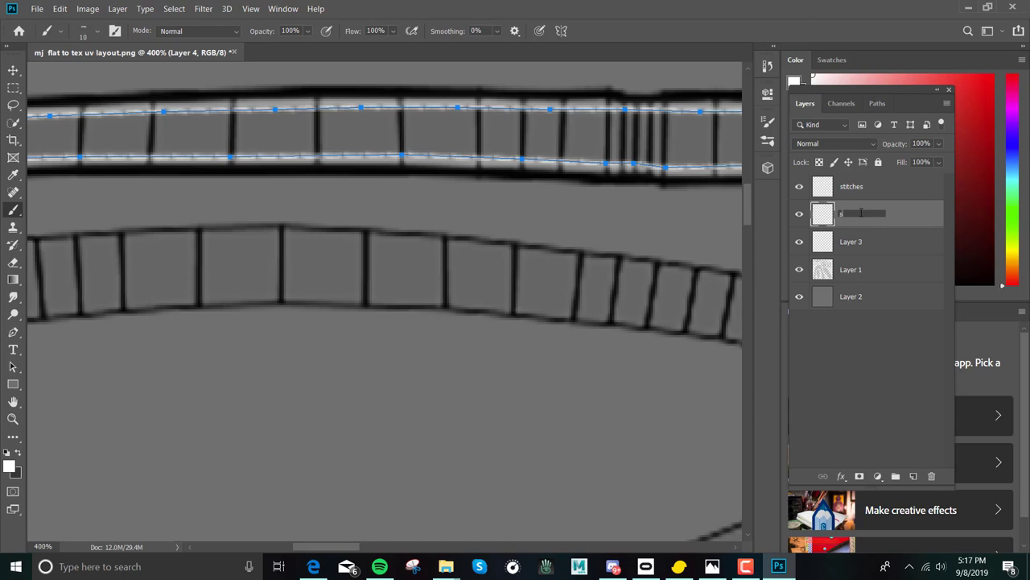
{"action": "key", "text": "Return"}
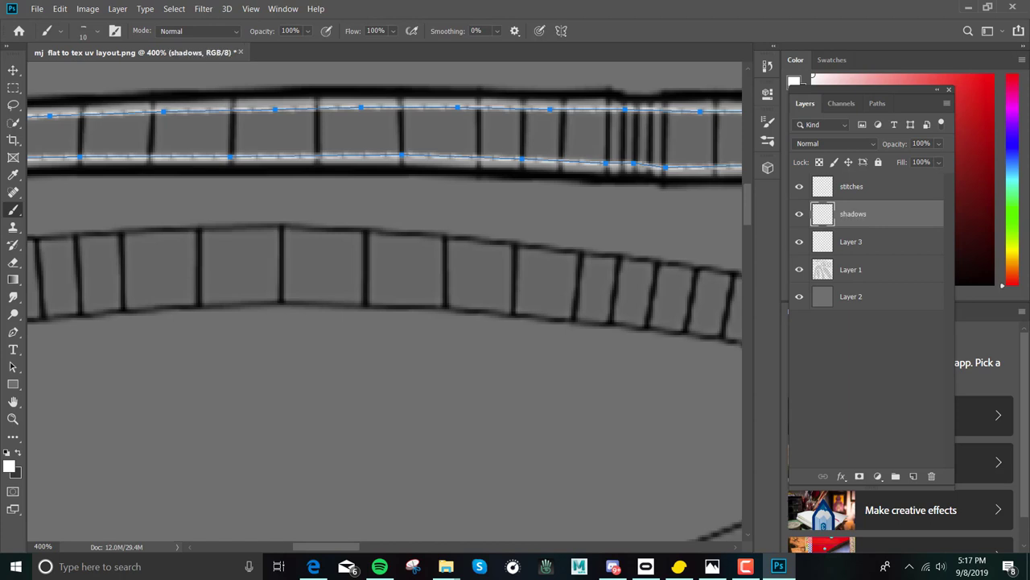
- Choose the Seam_Bended_01_Shadows brush at 10 px and swap the foreground colour to dark grey
{"action": "left_click", "coordinate": [97, 34]}
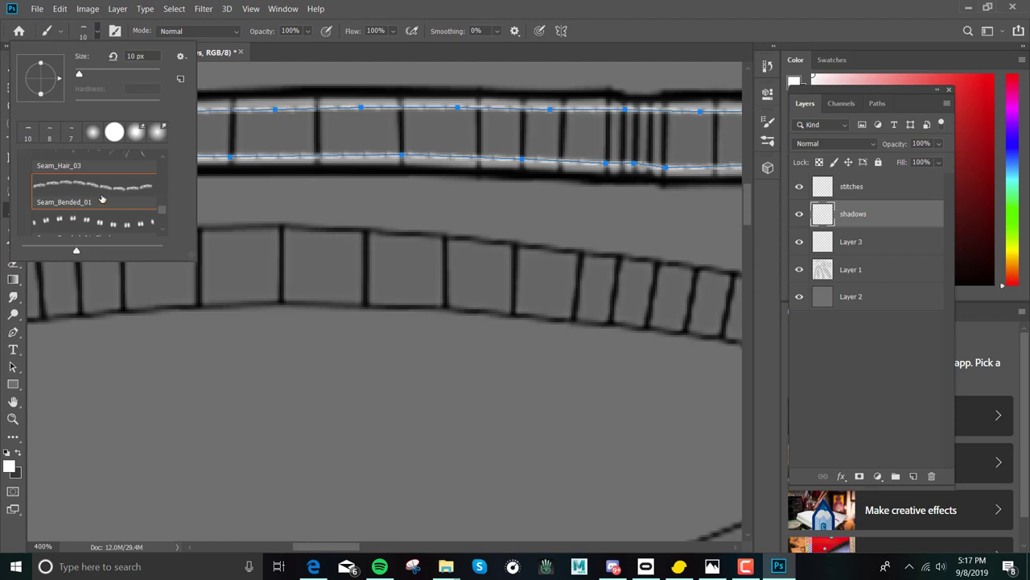
{"action": "scroll", "coordinate": [101, 199], "scroll_direction": "down", "scroll_amount": 1}
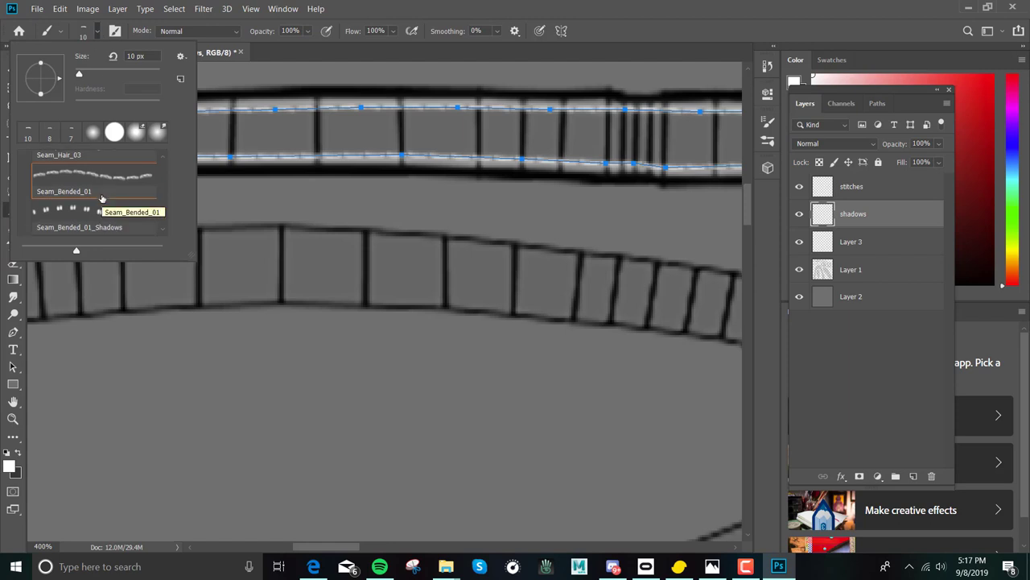
{"action": "left_click", "coordinate": [101, 205]}
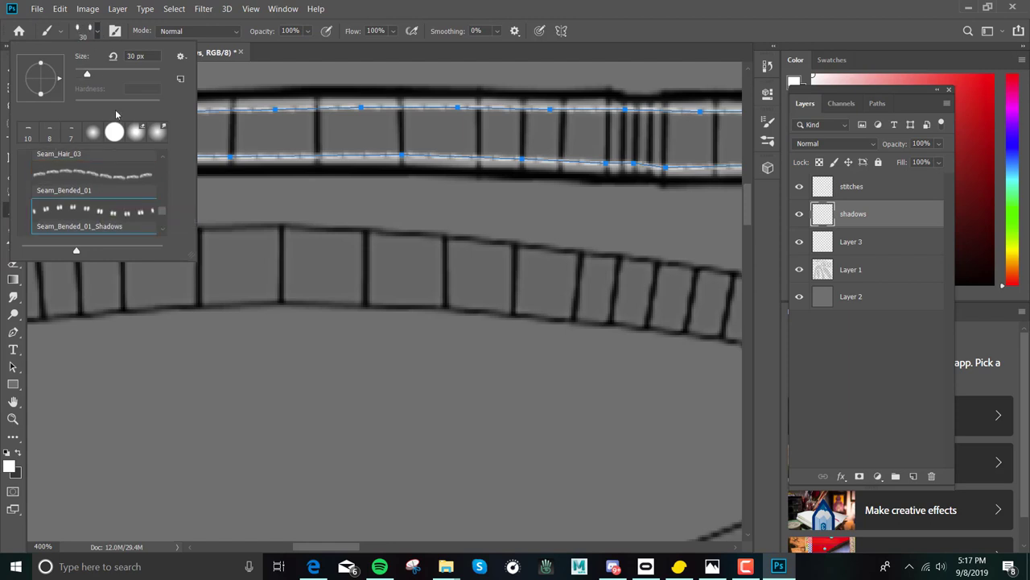
{"action": "double_click", "coordinate": [137, 56]}
{"action": "type", "text": "10"}
{"action": "key", "text": "Return"}
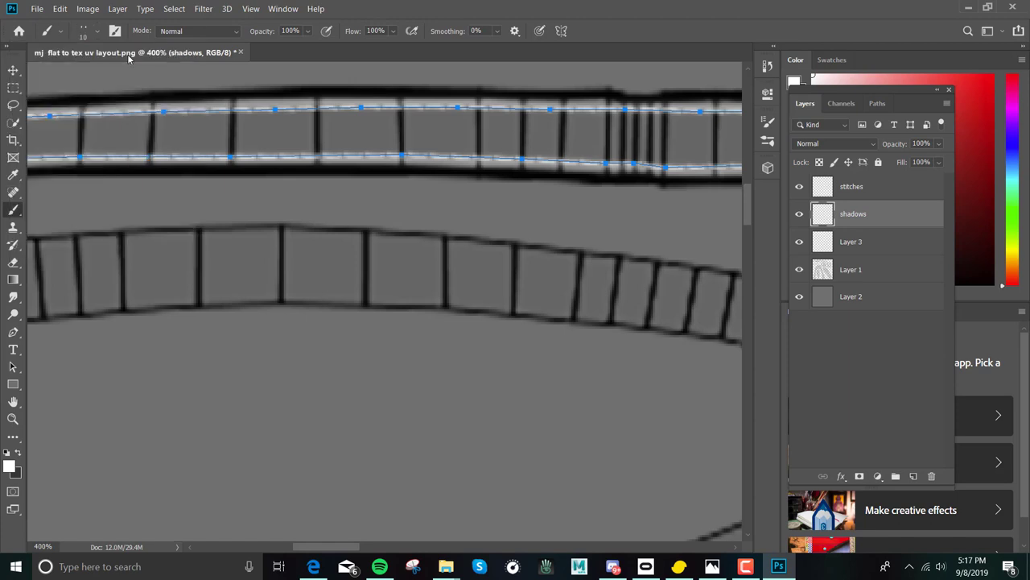
{"action": "left_click", "coordinate": [19, 454]}
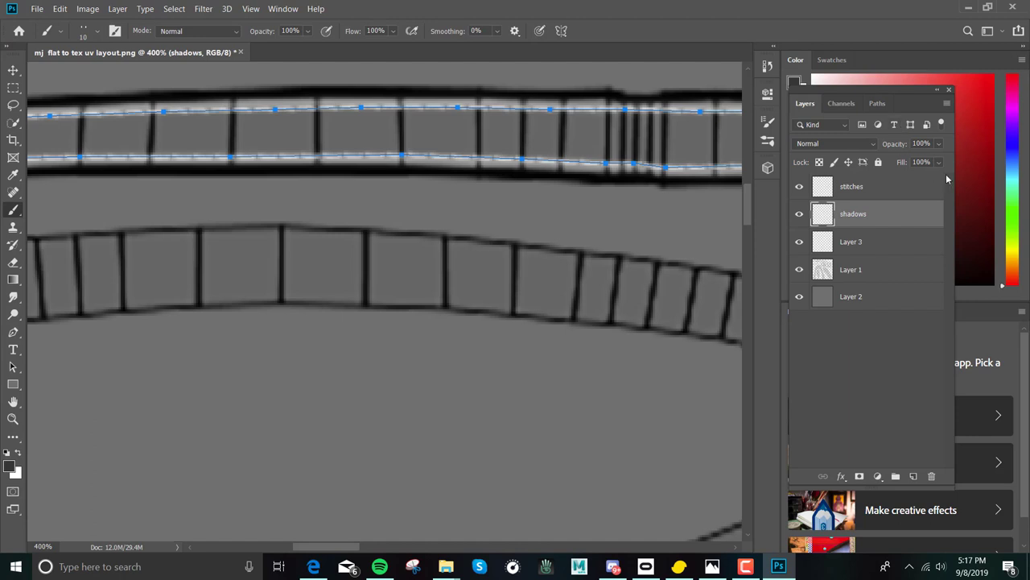
- Stroke the stitches path with the dark shadow brush on the shadows layer
{"action": "left_click", "coordinate": [948, 105]}
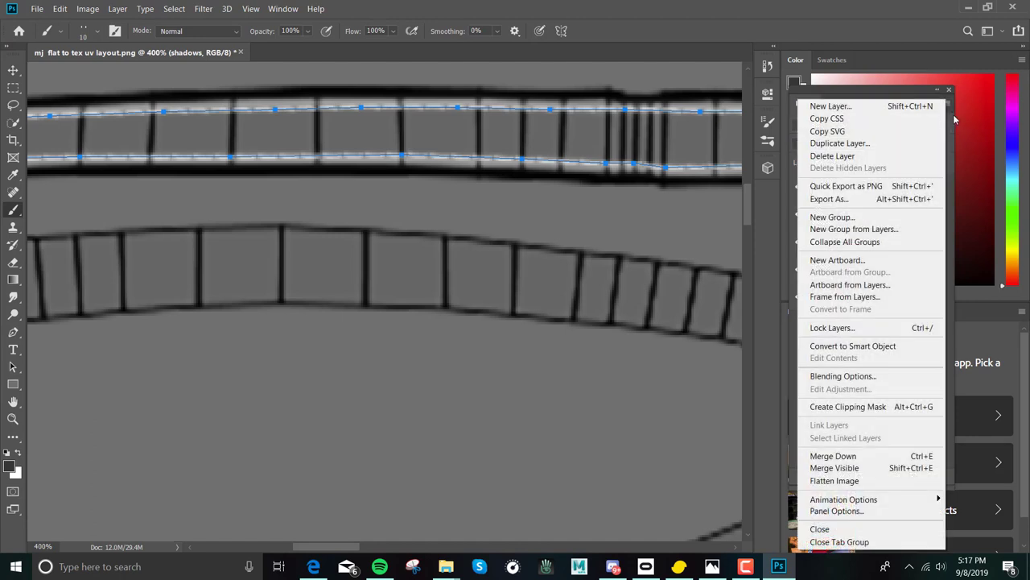
{"action": "left_click", "coordinate": [910, 92]}
{"action": "left_click", "coordinate": [878, 104]}
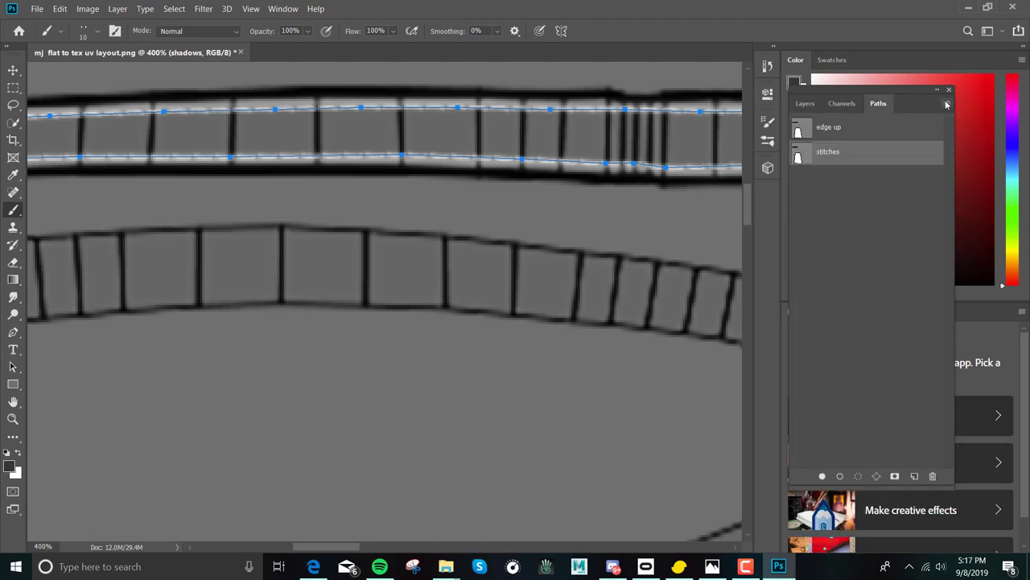
{"action": "left_click", "coordinate": [947, 105]}
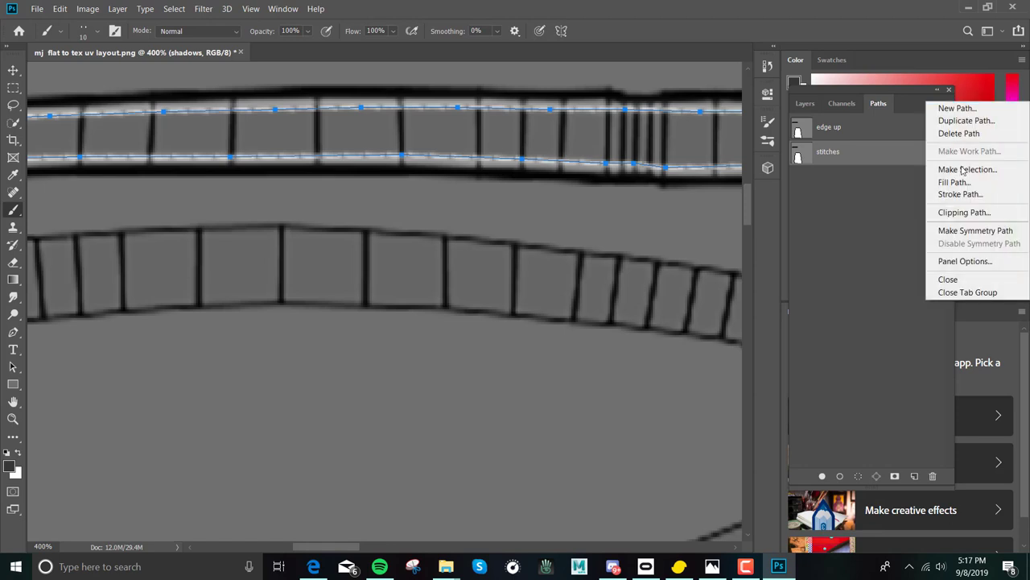
{"action": "left_click", "coordinate": [960, 194]}
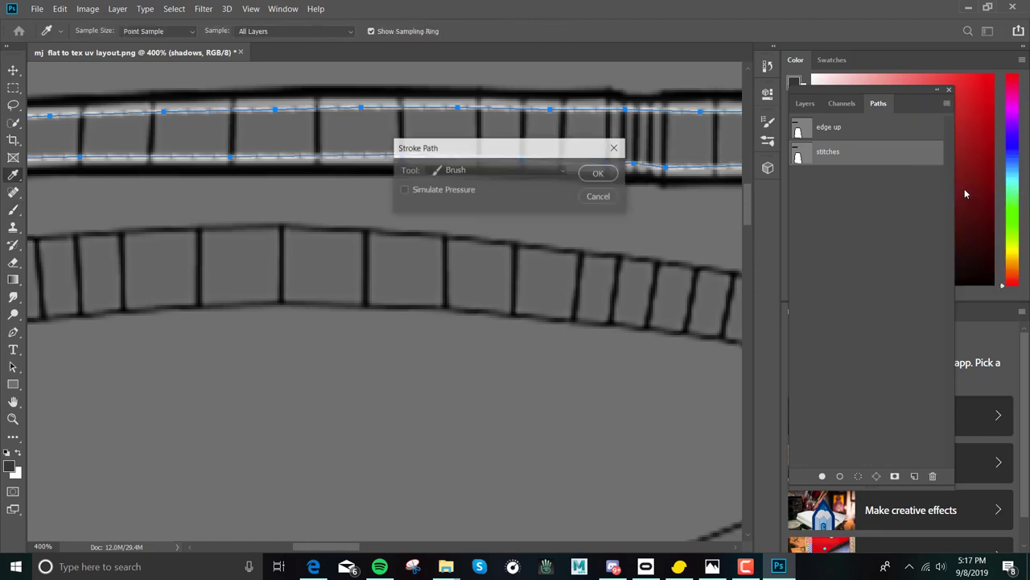
{"action": "left_click", "coordinate": [600, 176]}
{"action": "key", "text": "b"}
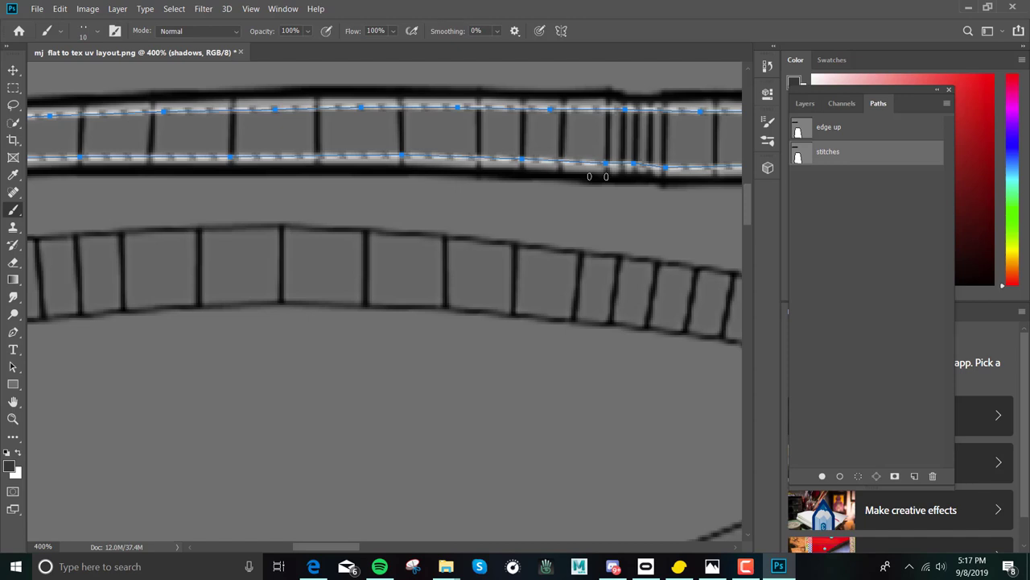
- Create a new layer named valley and place it directly below the shadows layer
{"action": "left_click", "coordinate": [805, 103]}
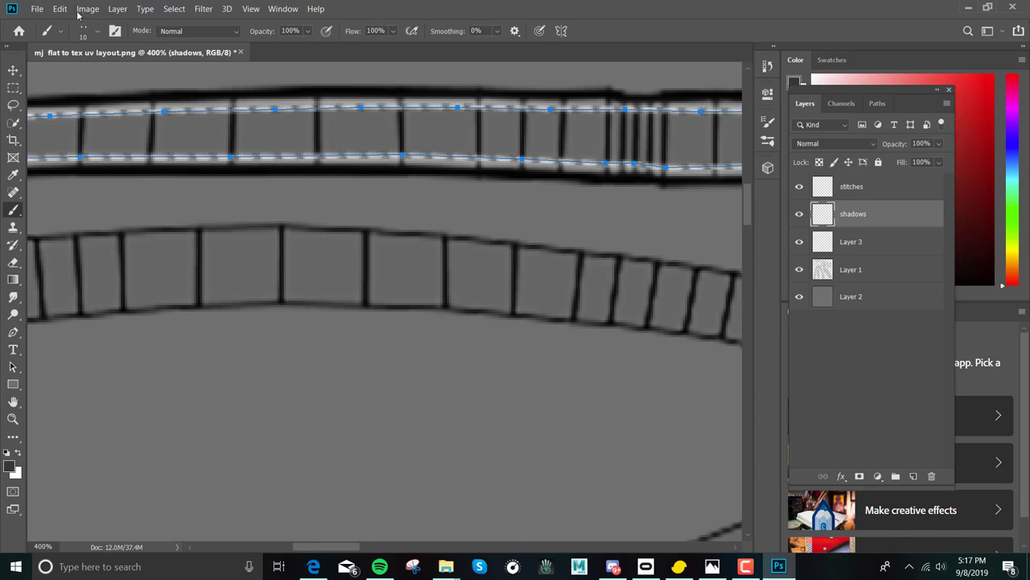
{"action": "left_click", "coordinate": [118, 8]}
{"action": "mouse_move", "coordinate": [125, 22]}
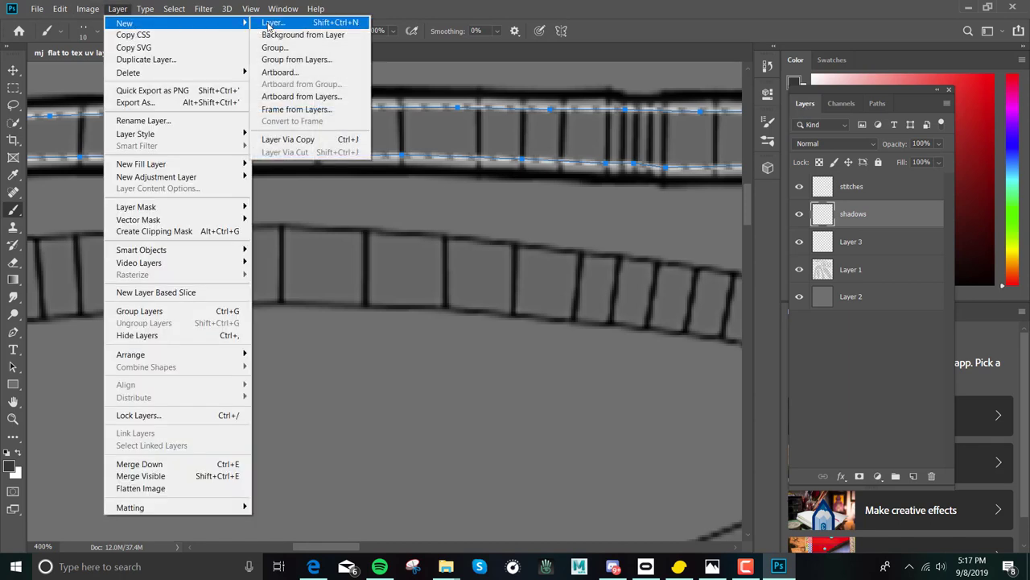
{"action": "left_click", "coordinate": [271, 22]}
{"action": "type", "text": "valley"}
{"action": "key", "text": "Return"}
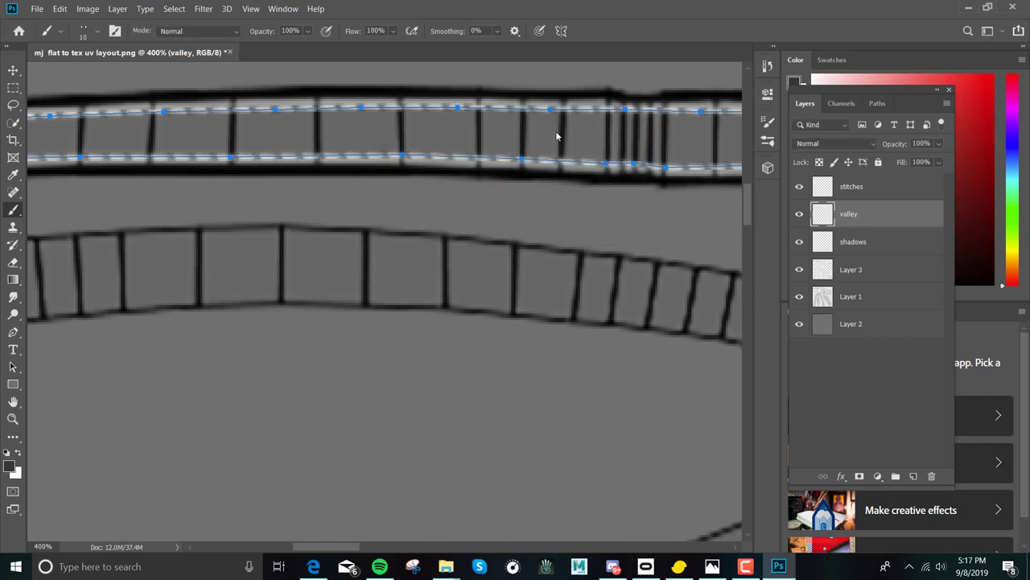
{"action": "left_click_drag", "start_coordinate": [869, 217], "coordinate": [872, 246]}
- Choose the first round brush in General Brushes and set its size to 2 px
{"action": "left_click", "coordinate": [95, 36]}
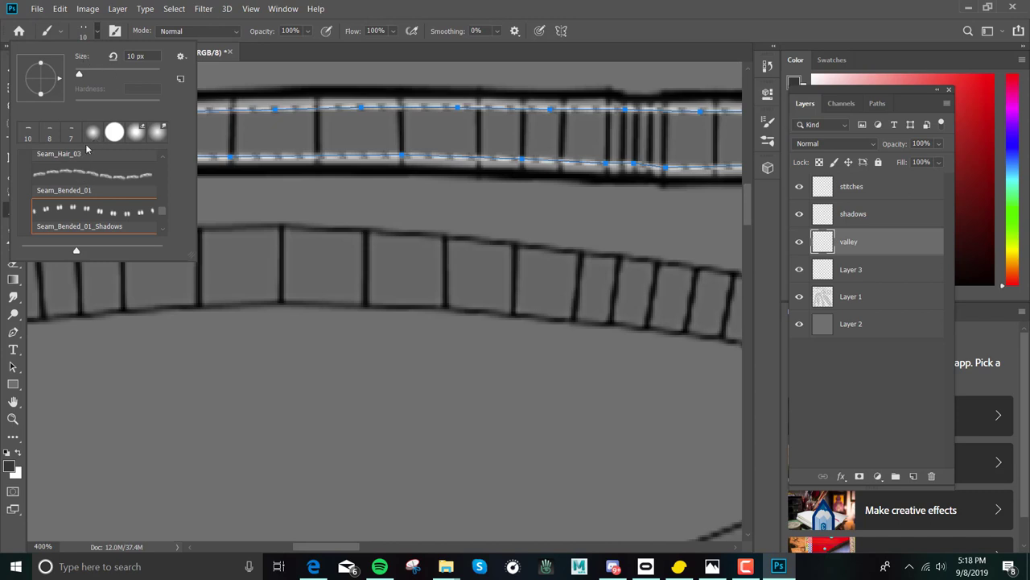
{"action": "left_click_drag", "start_coordinate": [162, 199], "coordinate": [169, 150]}
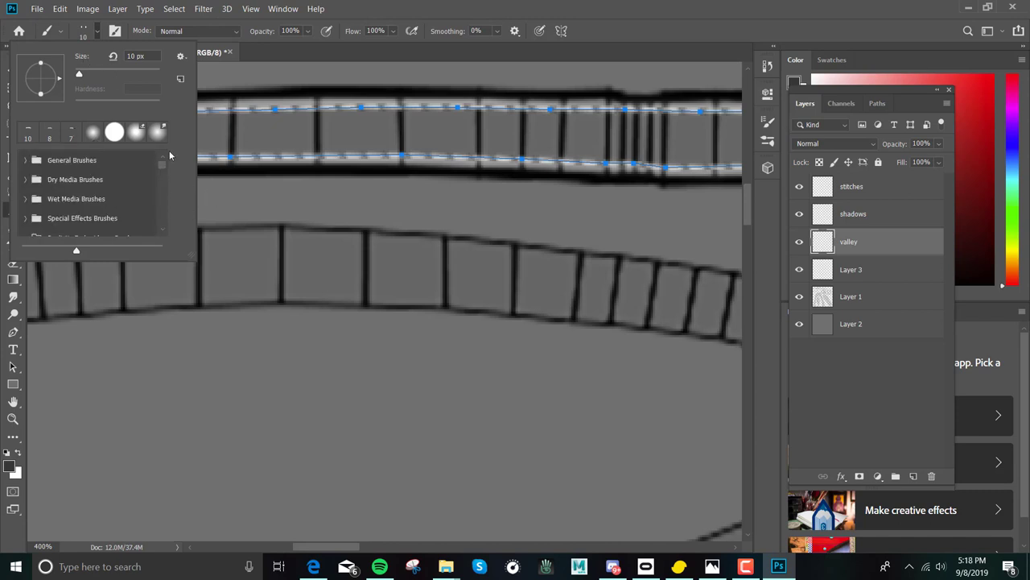
{"action": "left_click", "coordinate": [27, 160]}
{"action": "left_click", "coordinate": [48, 184]}
{"action": "type", "text": "2"}
{"action": "key", "text": "Return"}
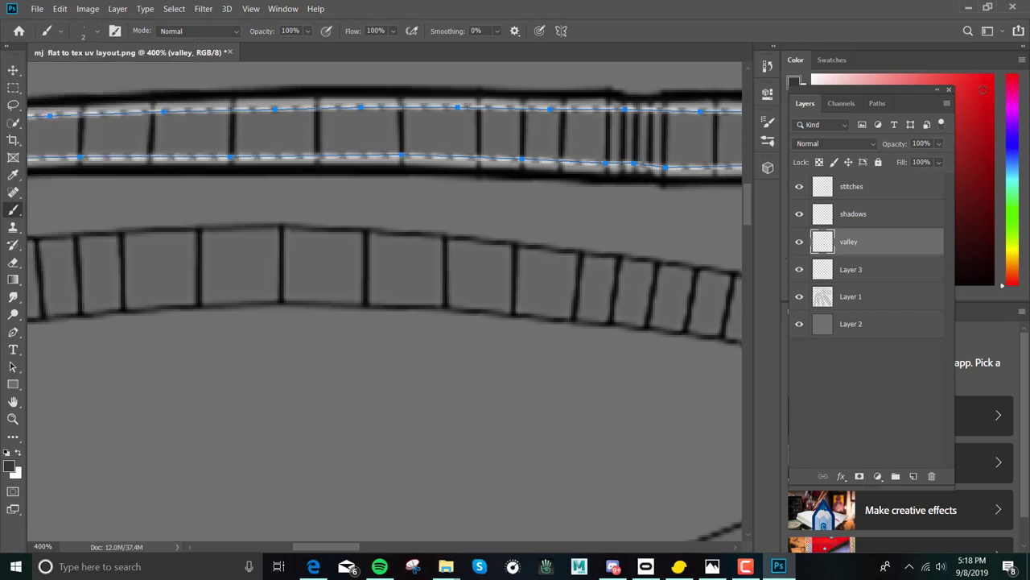
- Stroke the stitches path with the dark 2 px brush on the valley layer and return to the layer list
{"action": "left_click", "coordinate": [879, 103]}
{"action": "left_click", "coordinate": [947, 103]}
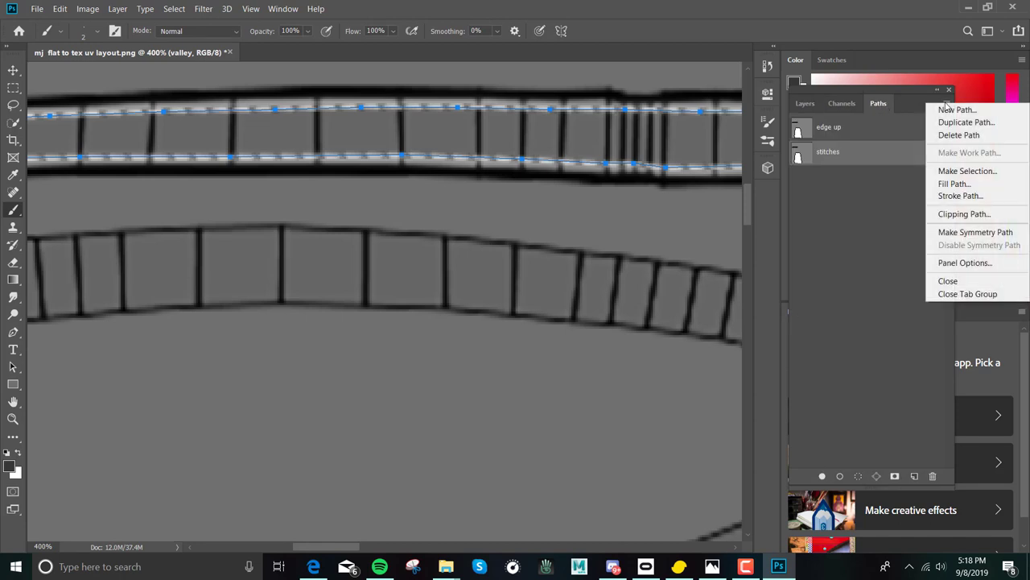
{"action": "left_click", "coordinate": [970, 196]}
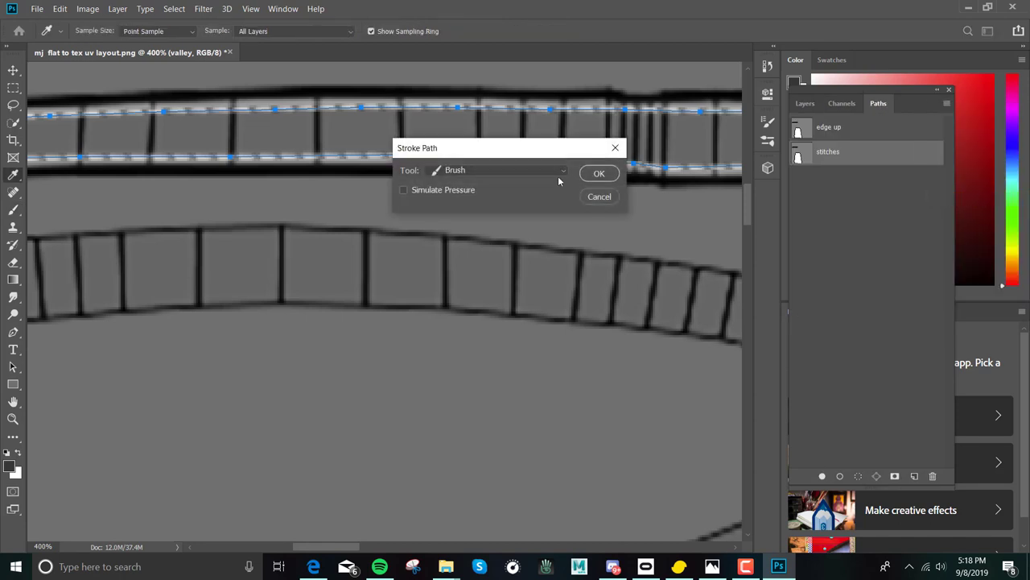
{"action": "left_click", "coordinate": [599, 174]}
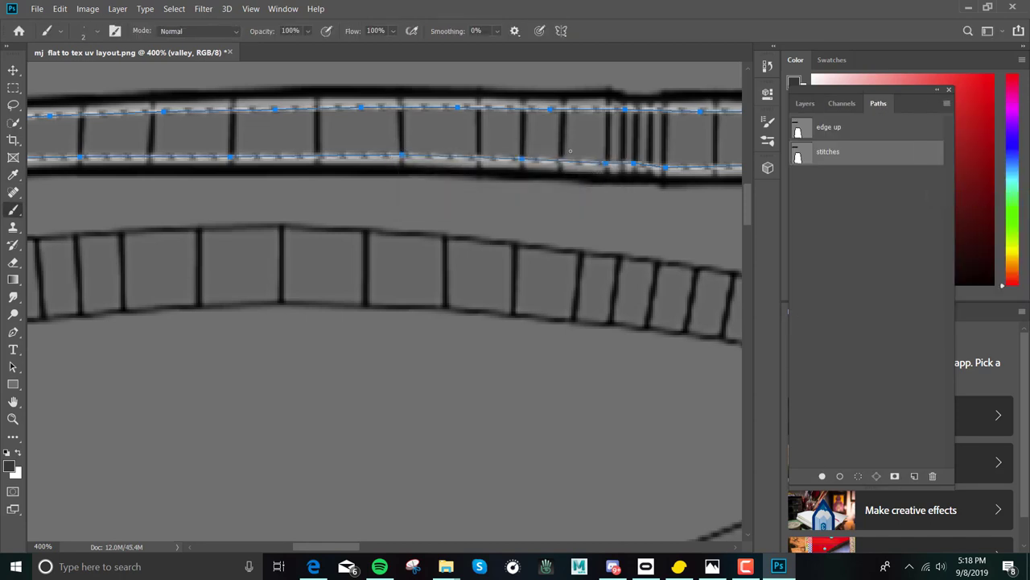
{"action": "left_click", "coordinate": [807, 105]}
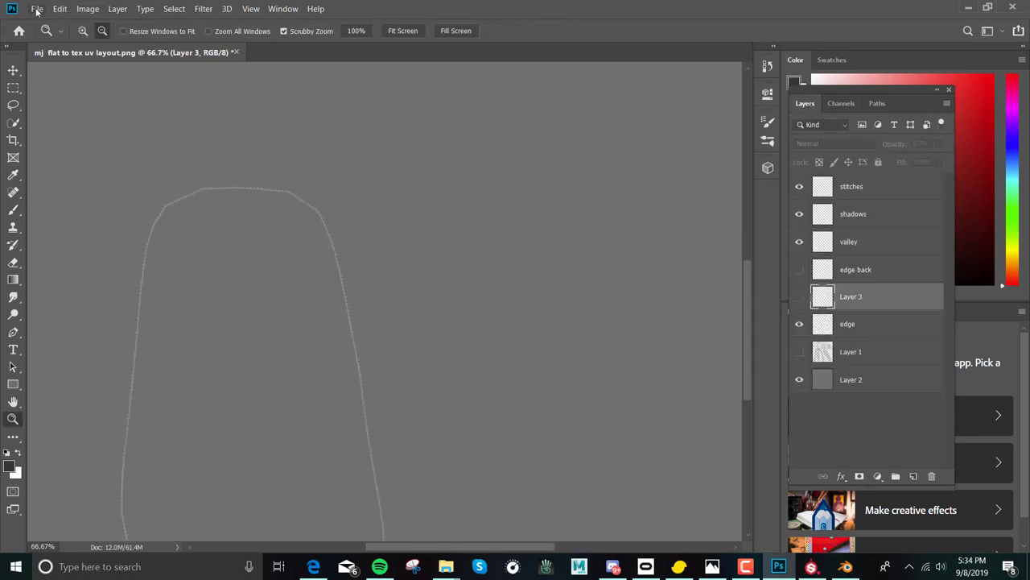
- Save a copy of the texture as a PNG named heightmap for mj, using the large file size option
{"action": "left_click", "coordinate": [394, 261], "text": "alt"}
{"action": "left_click", "coordinate": [400, 260], "text": "alt"}
{"action": "left_click", "coordinate": [400, 260], "text": "alt"}
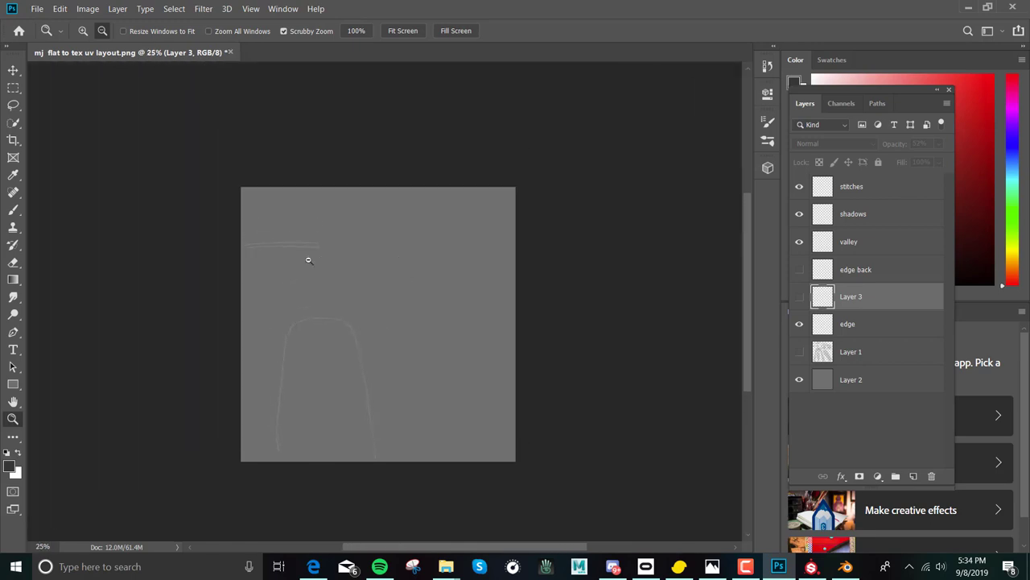
{"action": "left_click", "coordinate": [37, 8]}
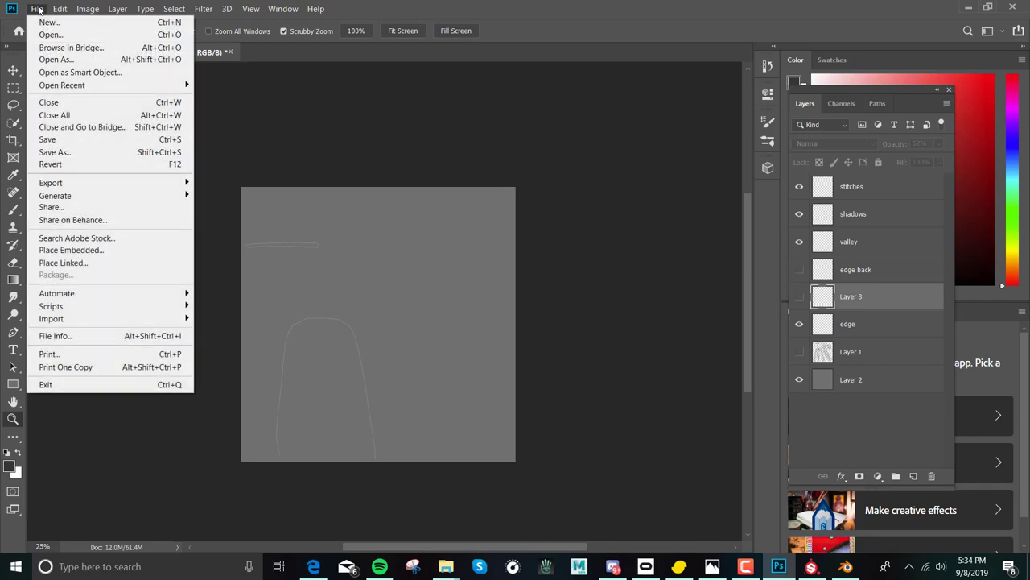
{"action": "left_click", "coordinate": [92, 152]}
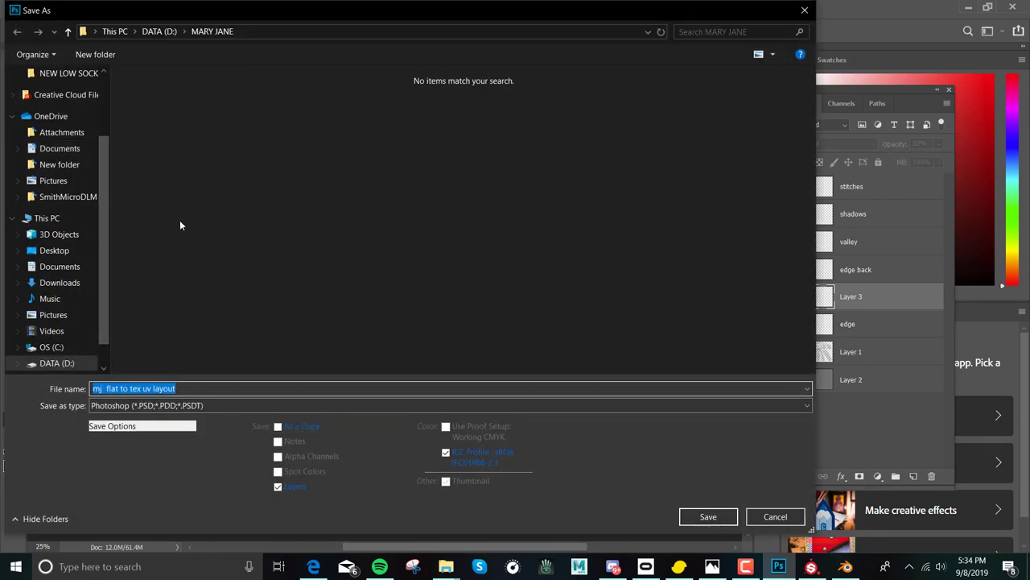
{"action": "left_click", "coordinate": [148, 406]}
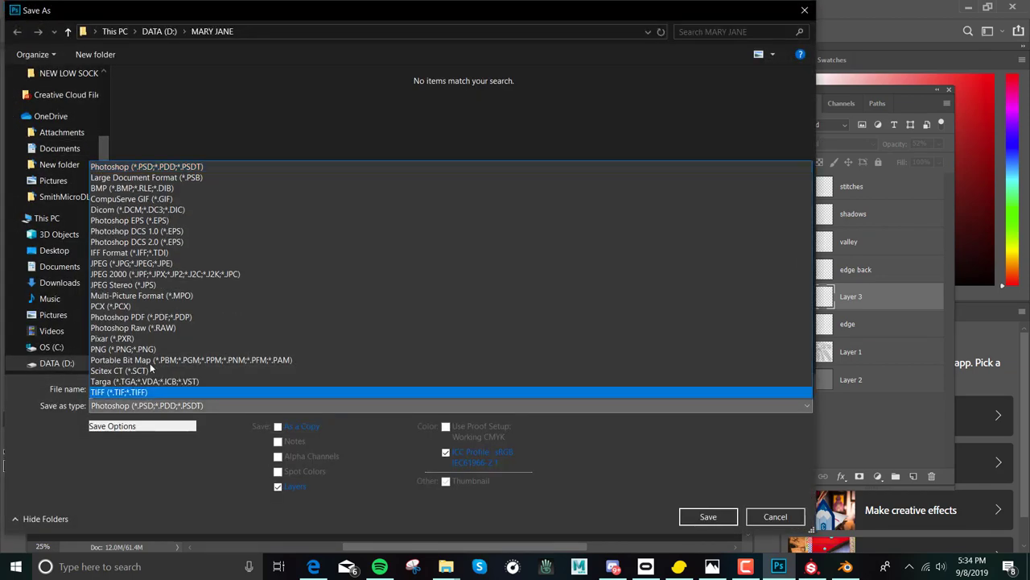
{"action": "left_click", "coordinate": [150, 350]}
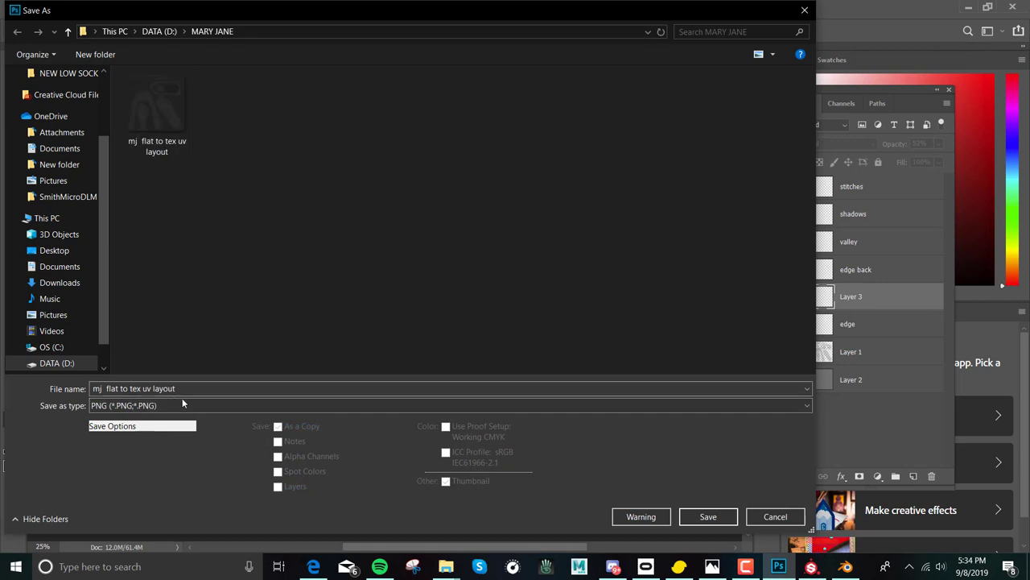
{"action": "left_click_drag", "start_coordinate": [186, 389], "coordinate": [105, 387]}
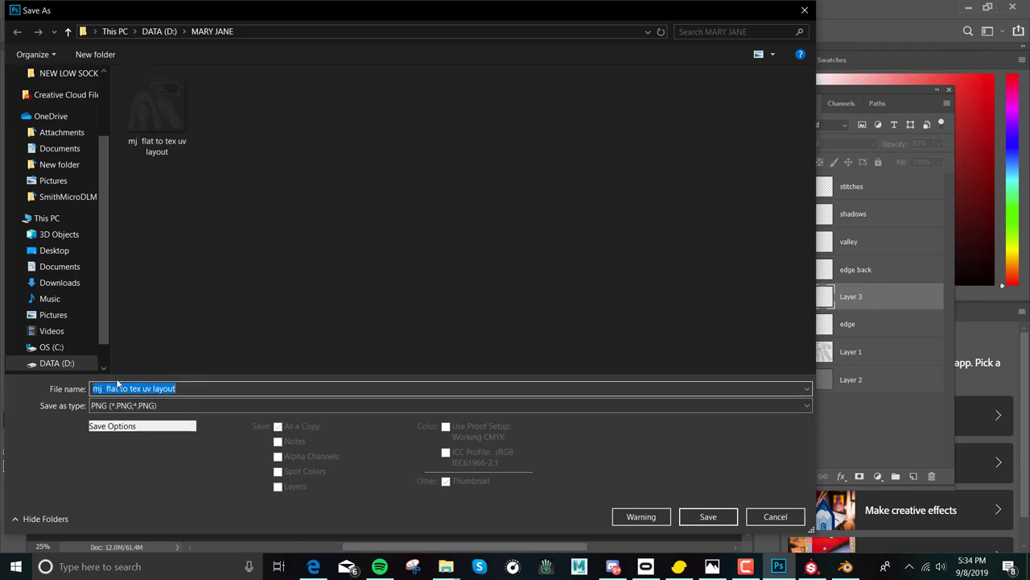
{"action": "type", "text": "hel"}
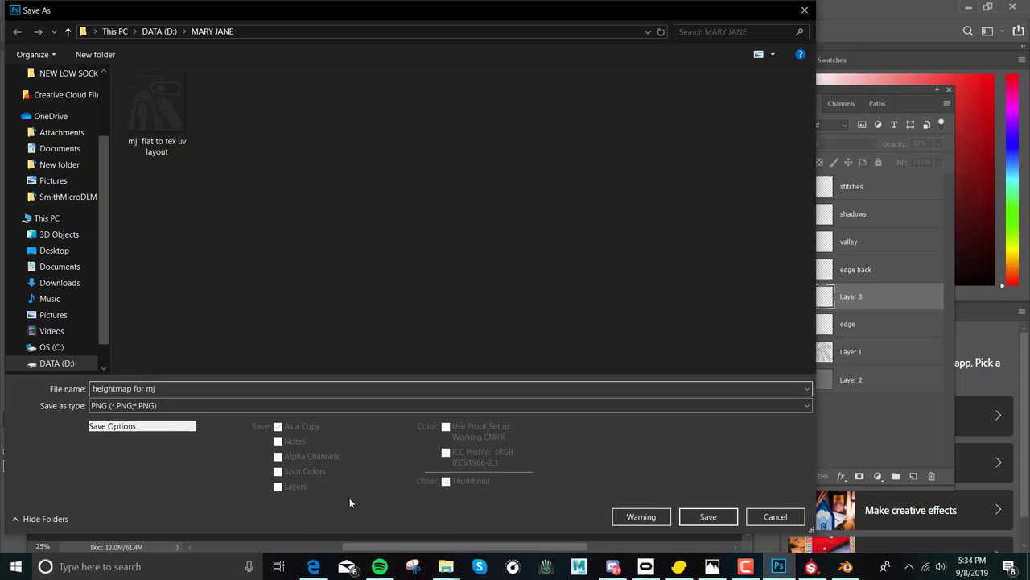
{"action": "left_click", "coordinate": [689, 520]}
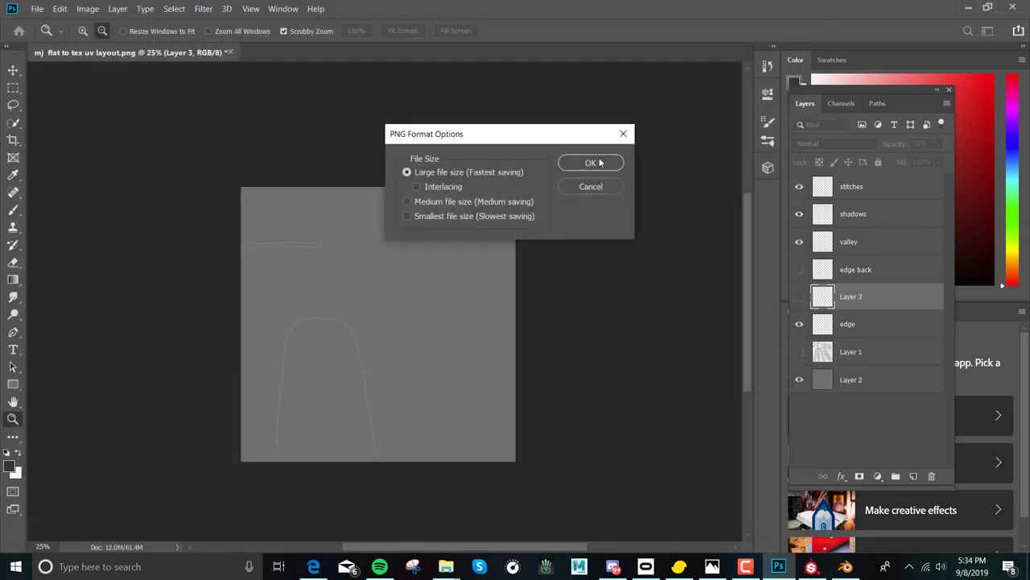
{"action": "left_click", "coordinate": [592, 162]}
- Switch to Substance Painter, remove height map2 from the fill layer's height, and delete that bottom fill layer
{"action": "left_click", "coordinate": [813, 566]}
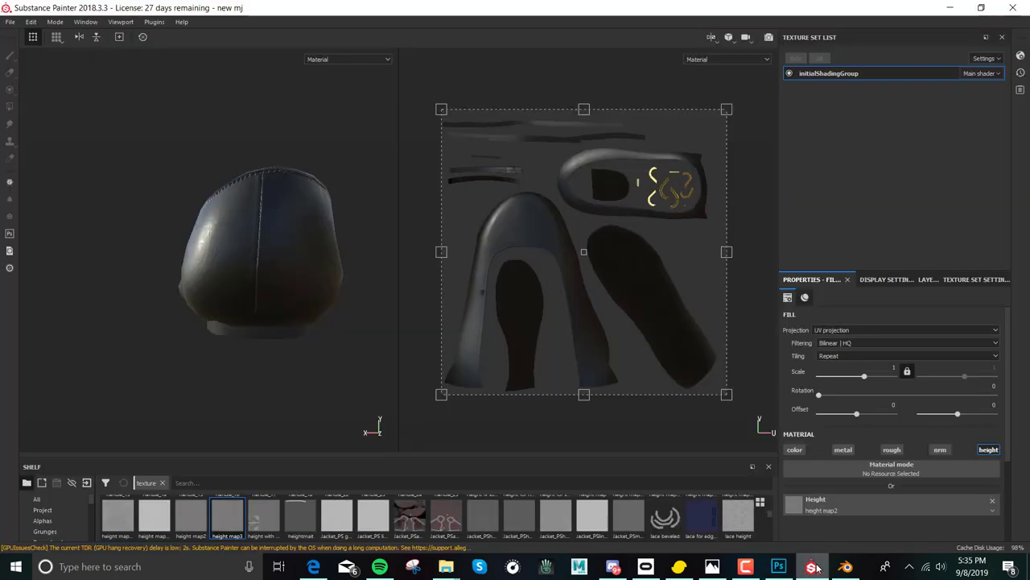
{"action": "left_click_drag", "start_coordinate": [253, 267], "coordinate": [386, 271], "text": "alt"}
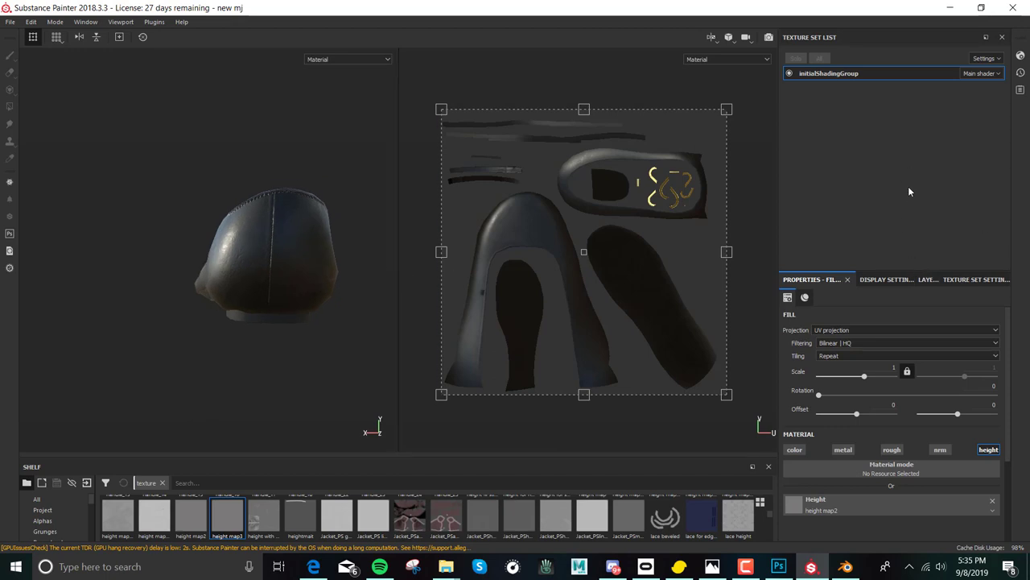
{"action": "left_click", "coordinate": [992, 500]}
{"action": "left_click_drag", "start_coordinate": [257, 344], "coordinate": [338, 346], "text": "alt"}
{"action": "left_click", "coordinate": [924, 280]}
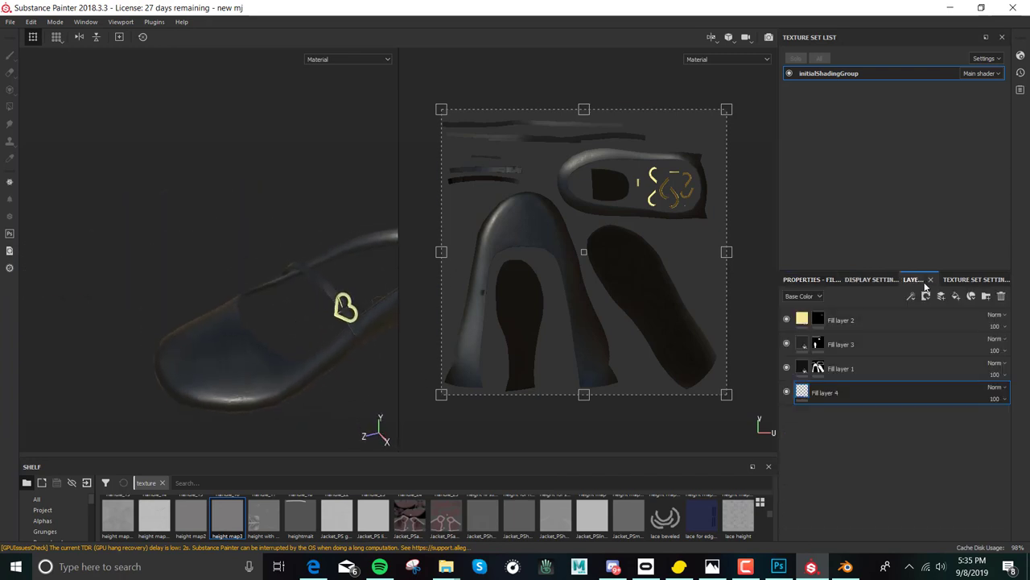
{"action": "left_click", "coordinate": [1001, 295]}
{"action": "left_click_drag", "start_coordinate": [341, 355], "coordinate": [294, 289], "text": "alt"}
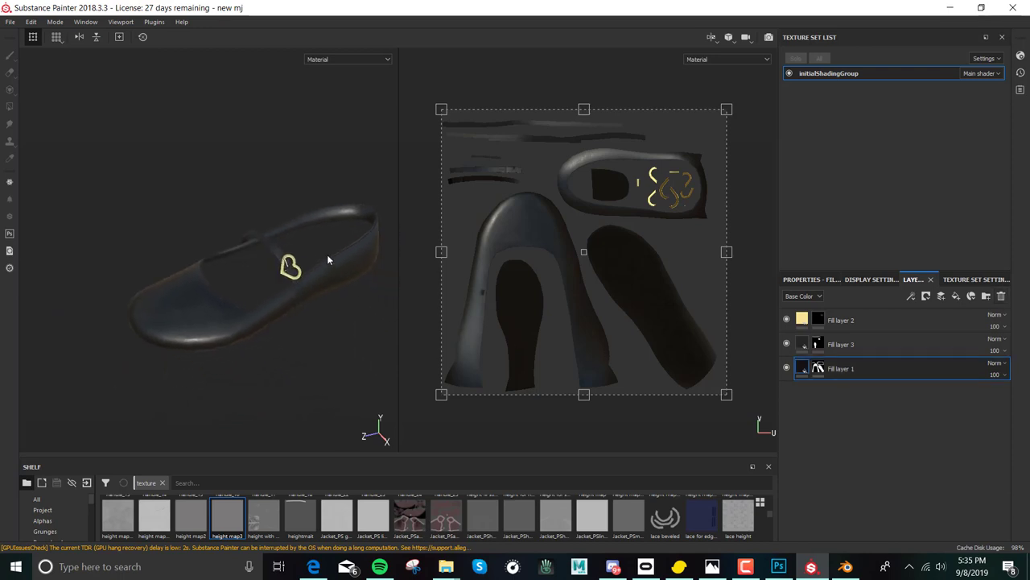
- Add a new fill layer below Fill layer 1 and leave only its height channel enabled
{"action": "left_click", "coordinate": [956, 296]}
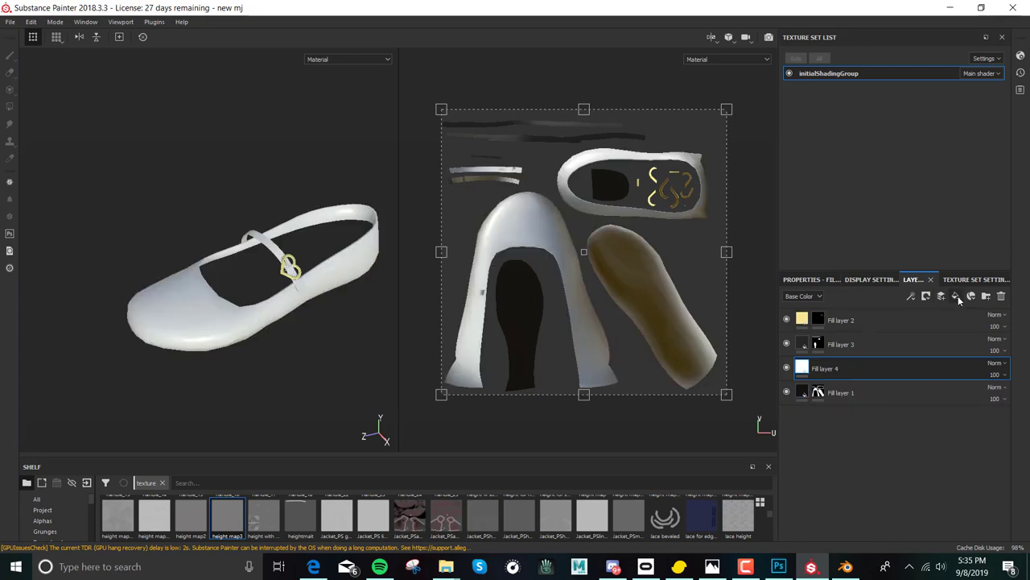
{"action": "left_click_drag", "start_coordinate": [877, 383], "coordinate": [879, 414]}
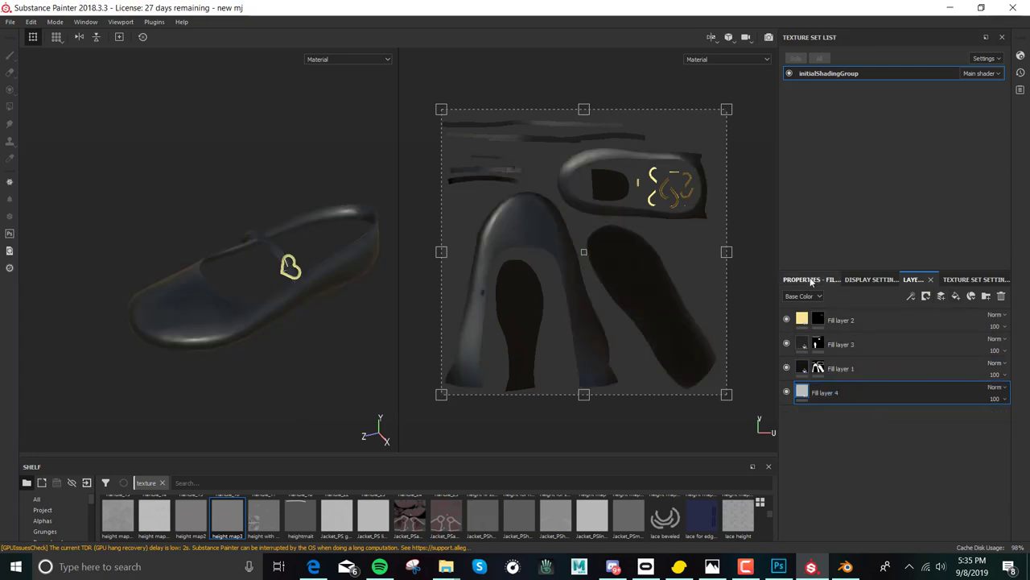
{"action": "left_click", "coordinate": [812, 279]}
{"action": "left_click", "coordinate": [939, 449]}
{"action": "left_click", "coordinate": [892, 449]}
{"action": "left_click", "coordinate": [843, 449]}
{"action": "left_click", "coordinate": [795, 449]}
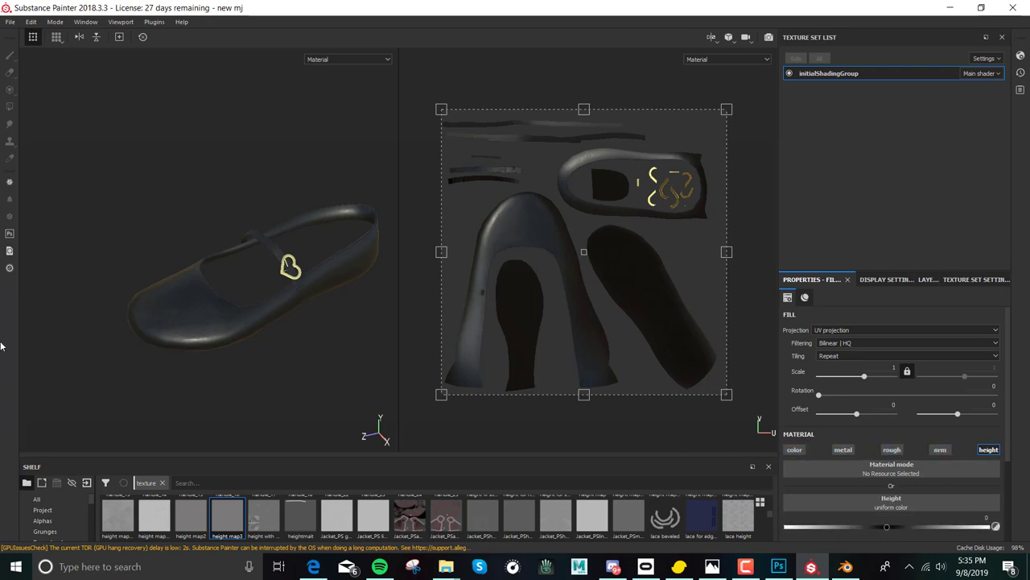
- Add the heightmap for mj image from the MARY JANE folder to the resources for import
{"action": "left_click", "coordinate": [11, 21]}
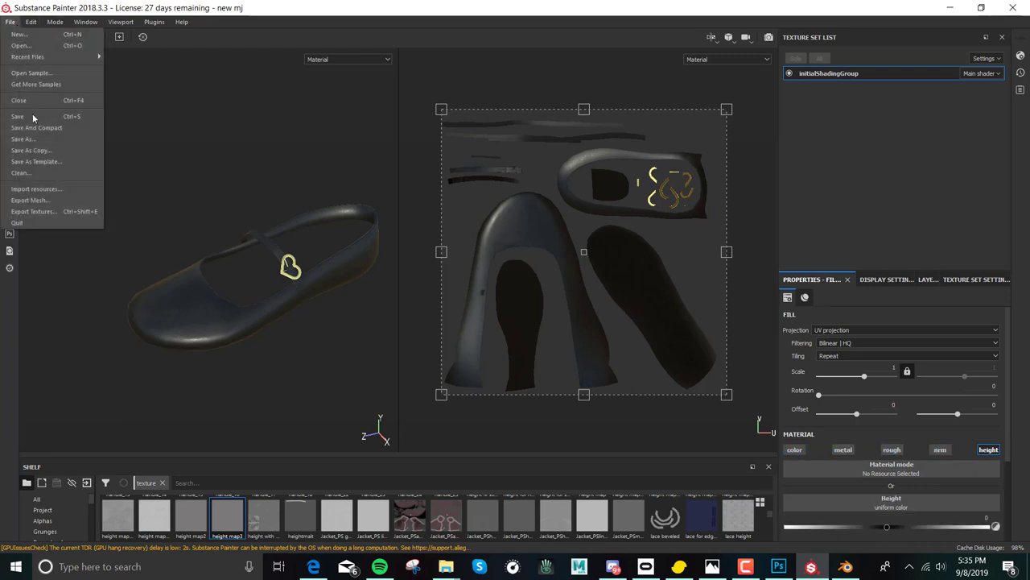
{"action": "left_click", "coordinate": [32, 191]}
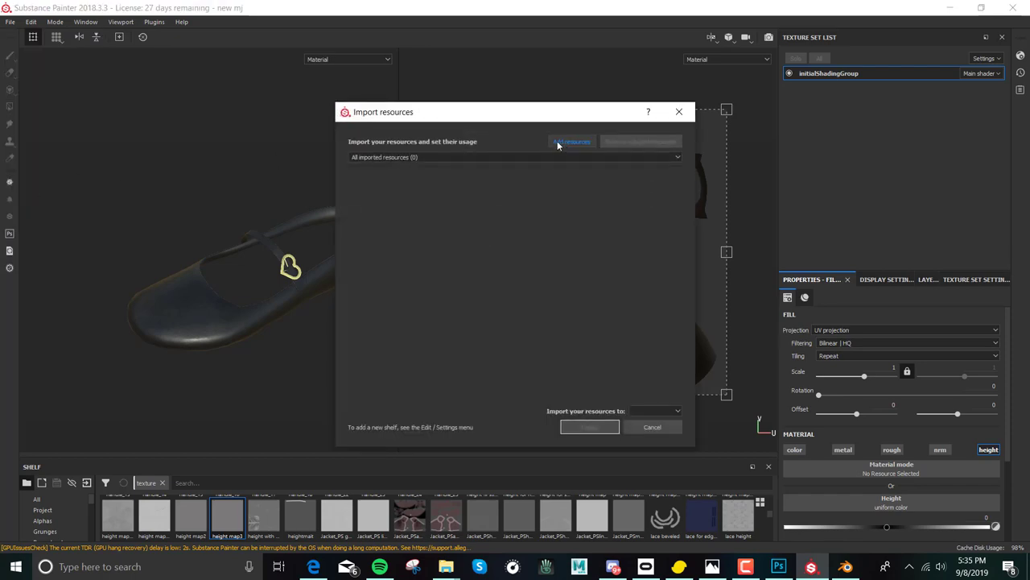
{"action": "left_click", "coordinate": [565, 142]}
{"action": "left_click", "coordinate": [325, 169]}
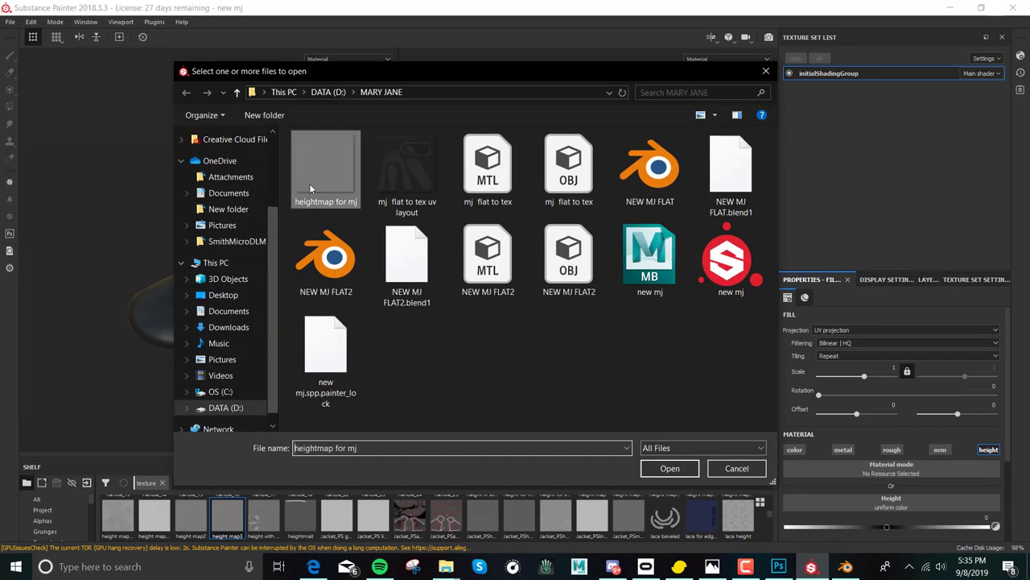
{"action": "left_click", "coordinate": [668, 468]}
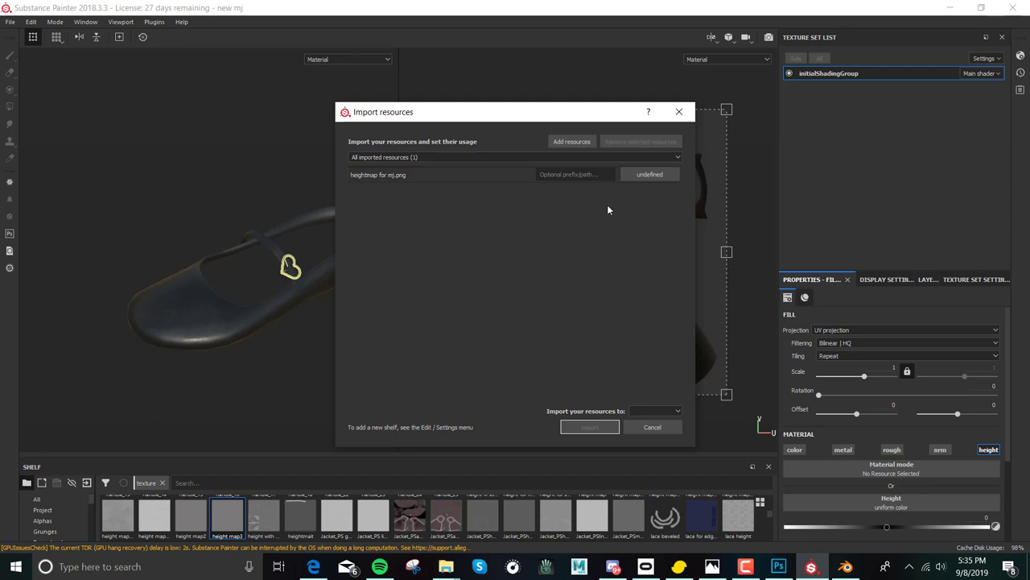
- Set the heightmap's usage to texture and import it into the shelf
{"action": "left_click", "coordinate": [647, 176]}
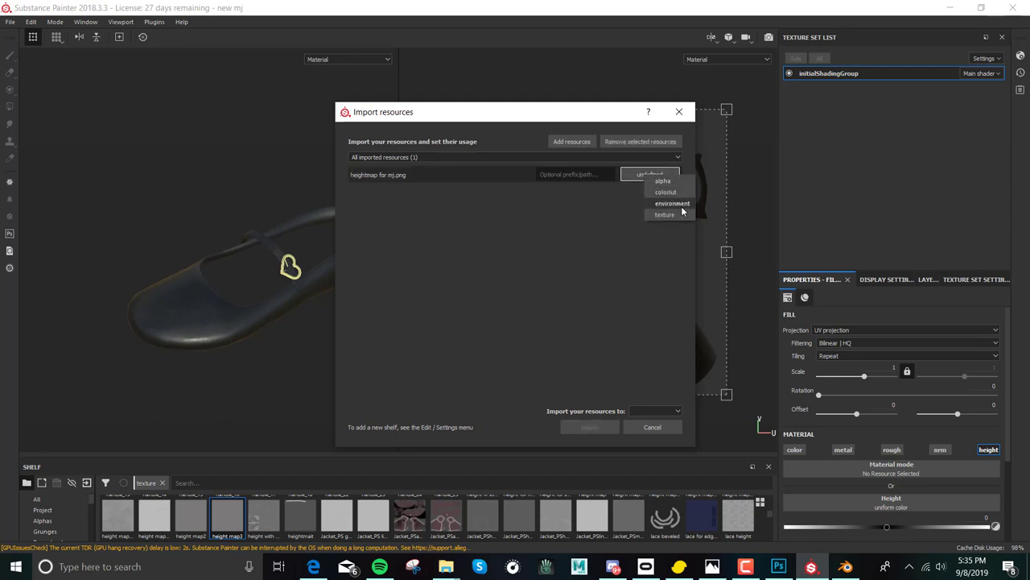
{"action": "left_click", "coordinate": [673, 214]}
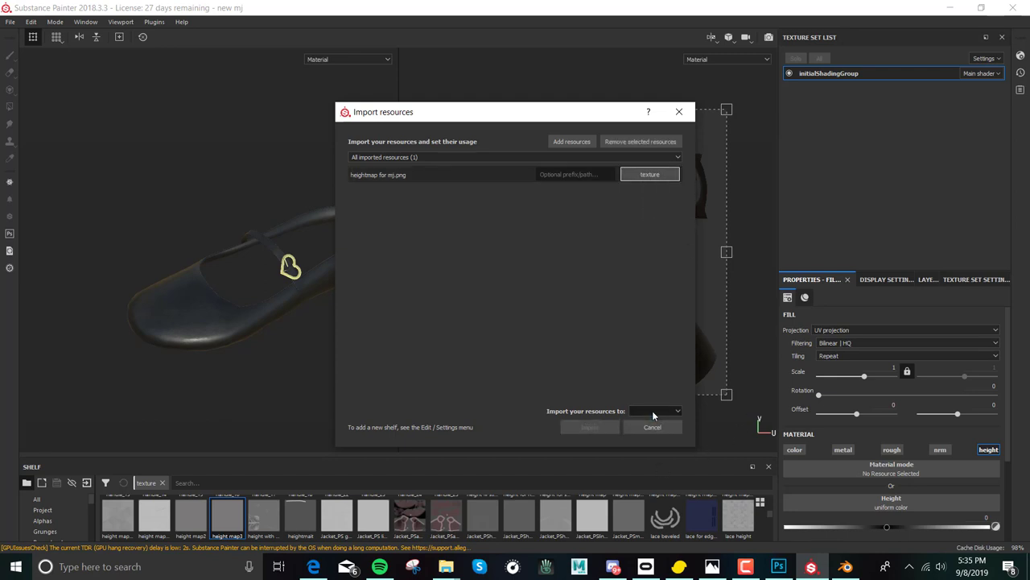
{"action": "left_click", "coordinate": [653, 412]}
{"action": "left_click", "coordinate": [650, 436]}
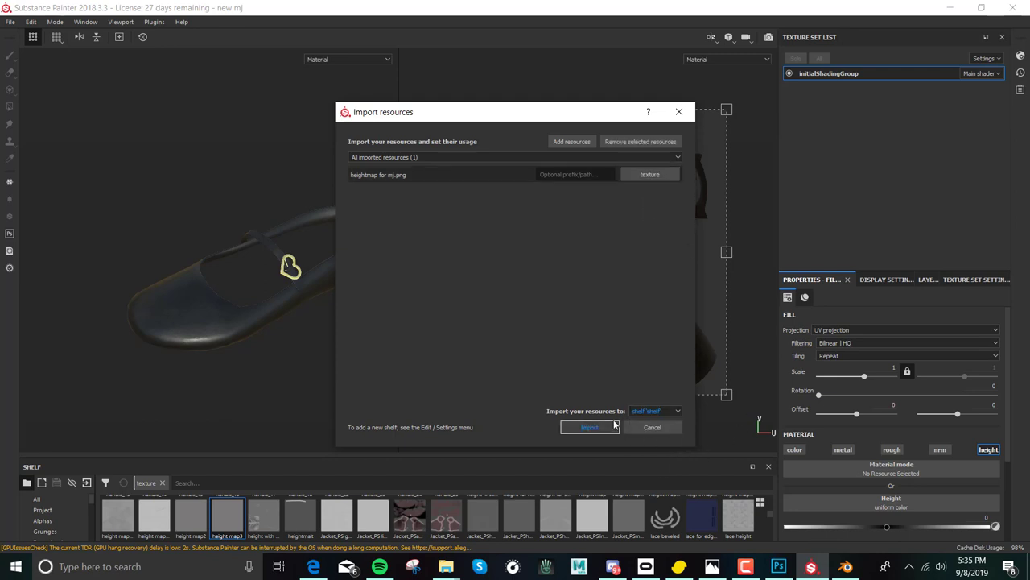
{"action": "left_click", "coordinate": [615, 425]}
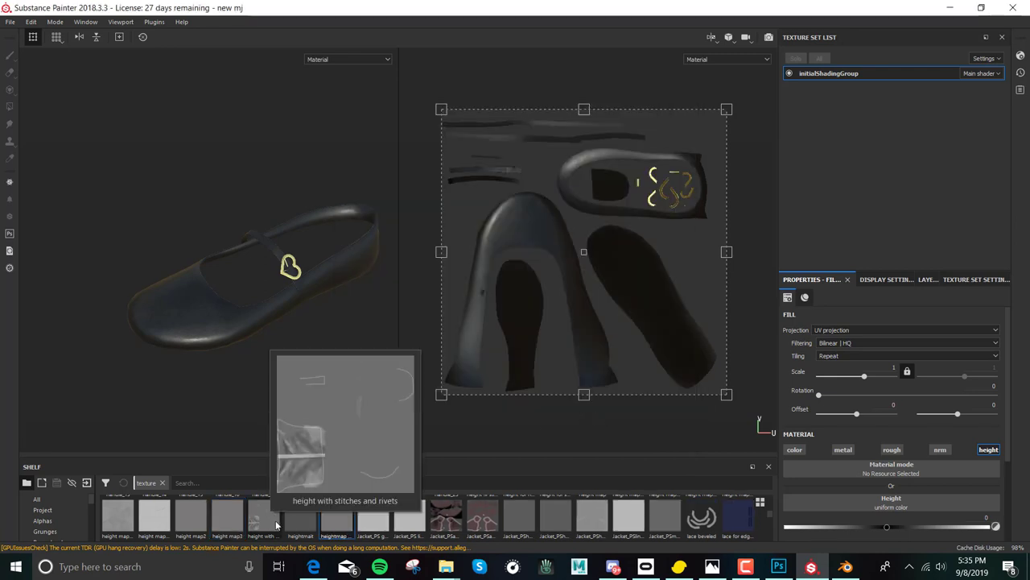
- Assign the heightmap for mj texture to the bottom fill layer's height and check the stitches around the strap and buckle
{"action": "left_click_drag", "start_coordinate": [339, 506], "coordinate": [900, 506]}
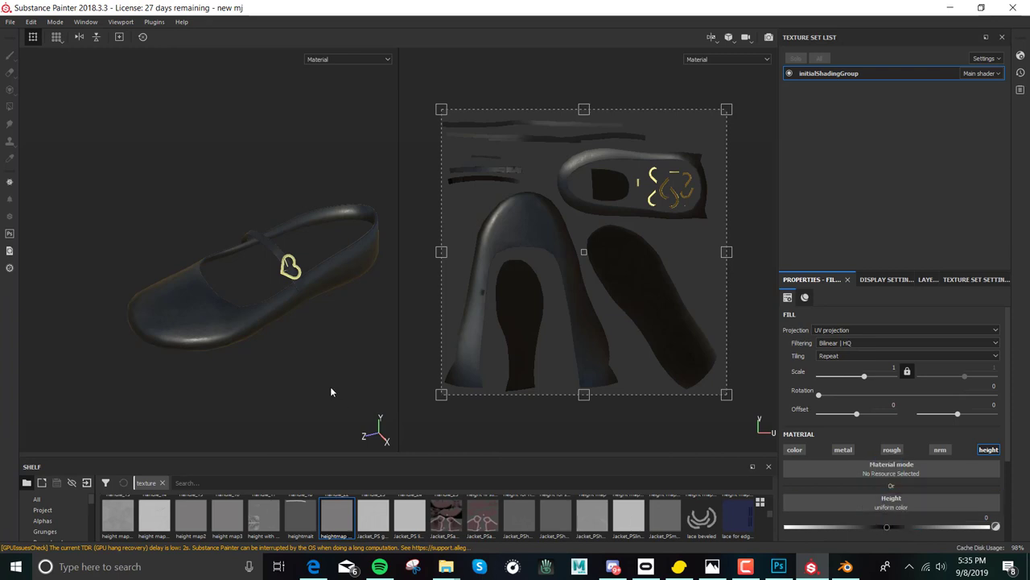
{"action": "left_click_drag", "start_coordinate": [338, 515], "coordinate": [861, 502]}
{"action": "scroll", "coordinate": [288, 346], "scroll_direction": "down", "scroll_amount": 3}
{"action": "scroll", "coordinate": [288, 331], "scroll_direction": "up", "scroll_amount": 6}
{"action": "left_click_drag", "start_coordinate": [247, 376], "coordinate": [35, 351], "text": "alt"}
{"action": "middle_click_drag", "start_coordinate": [207, 345], "coordinate": [112, 318], "text": "alt"}
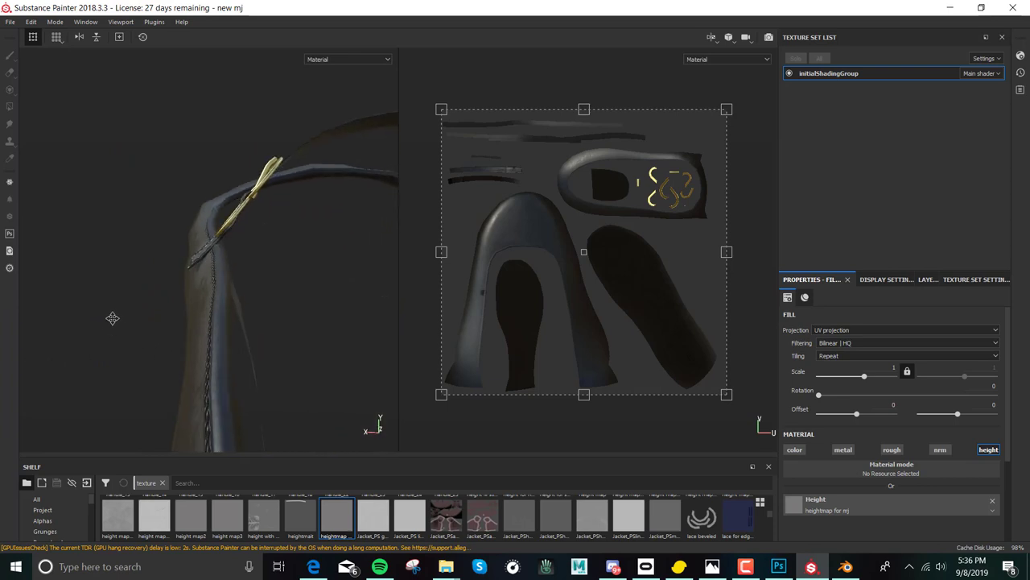
{"action": "left_click_drag", "start_coordinate": [207, 387], "coordinate": [285, 422], "text": "alt"}
{"action": "right_click_drag", "start_coordinate": [284, 421], "coordinate": [690, 441], "text": "alt"}
{"action": "left_click_drag", "start_coordinate": [306, 363], "coordinate": [332, 379], "text": "alt"}
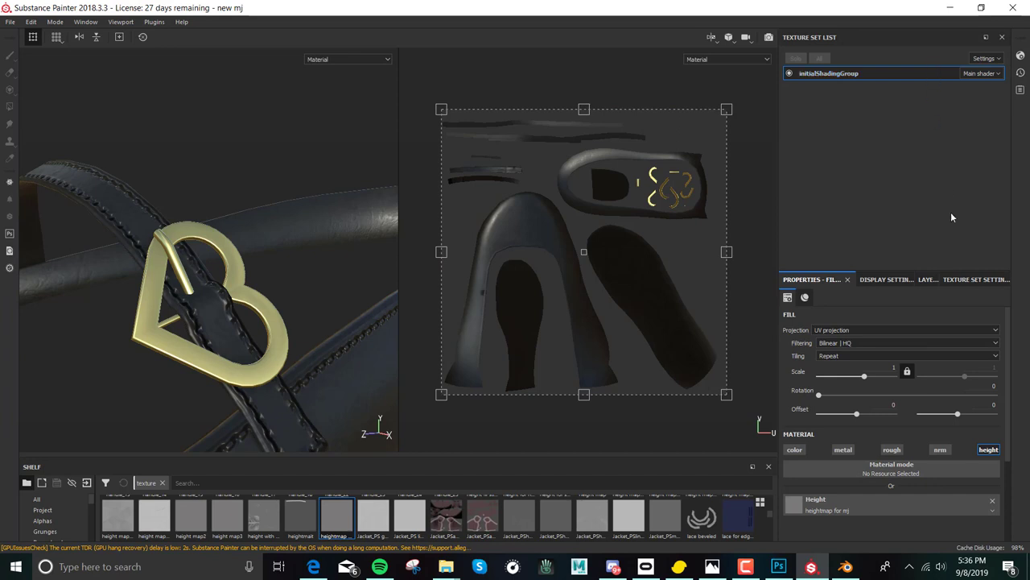
- Display the layers' Height channel, lower Fill layer 4's height opacity to 22, and check the stitching on the shoe
{"action": "left_click", "coordinate": [929, 279]}
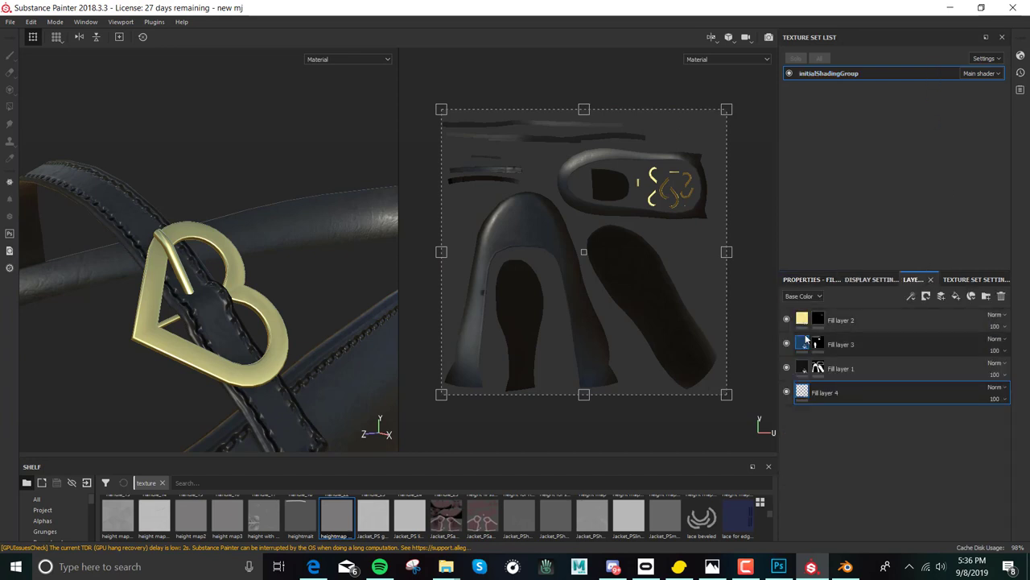
{"action": "left_click", "coordinate": [803, 296]}
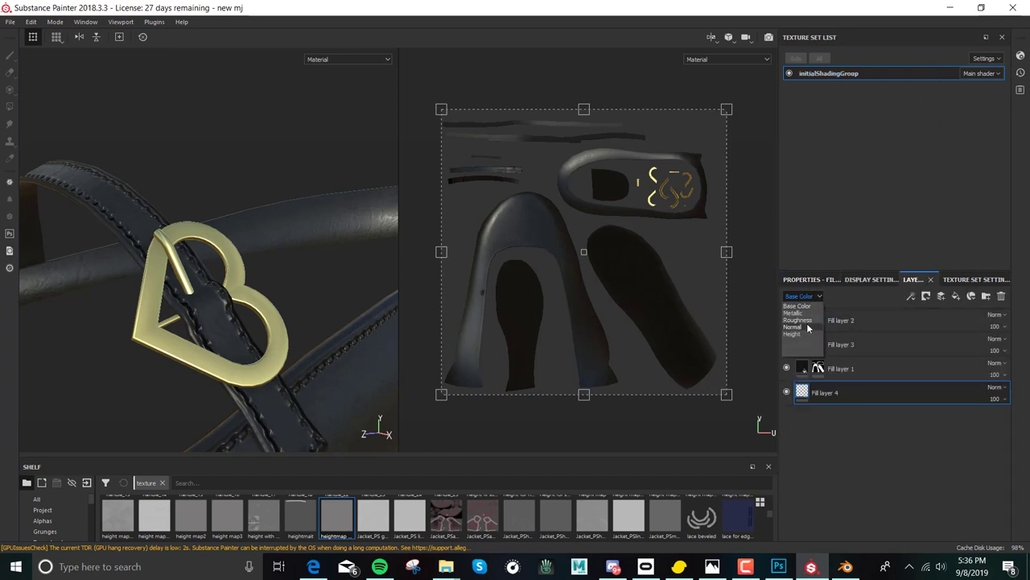
{"action": "left_click", "coordinate": [805, 329]}
{"action": "mouse_move", "coordinate": [999, 403]}
{"action": "left_mouse_down"}
{"action": "mouse_move", "coordinate": [1012, 423]}
{"action": "mouse_move", "coordinate": [1003, 427]}
{"action": "mouse_move", "coordinate": [1005, 403]}
{"action": "mouse_move", "coordinate": [989, 430]}
{"action": "left_mouse_up"}
{"action": "left_click_drag", "start_coordinate": [330, 364], "coordinate": [175, 232], "text": "alt"}
{"action": "left_click_drag", "start_coordinate": [215, 260], "coordinate": [238, 352], "text": "alt"}
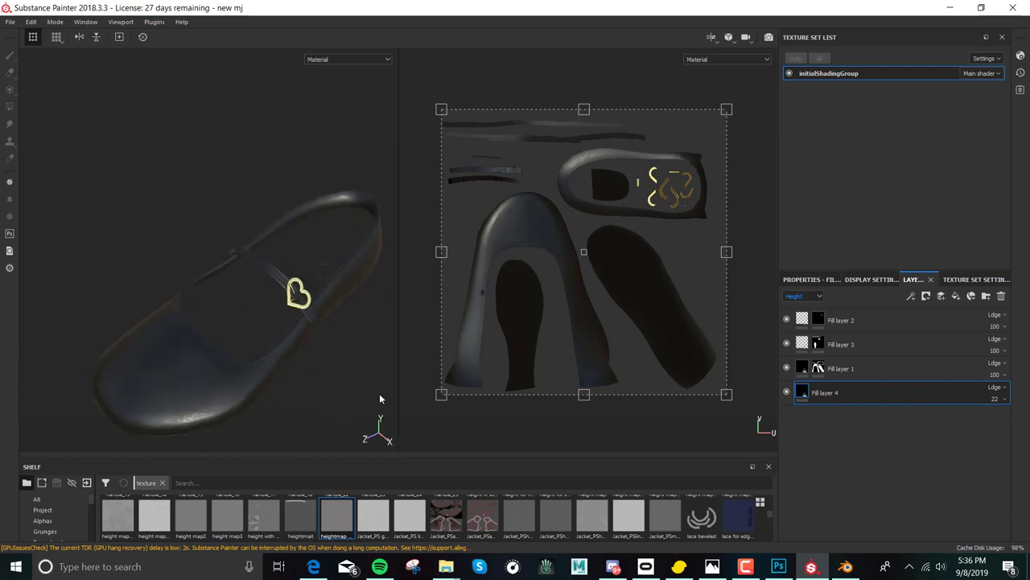
{"action": "left_click_drag", "start_coordinate": [345, 372], "coordinate": [345, 352], "text": "alt"}
{"action": "scroll", "coordinate": [346, 354], "scroll_direction": "up", "scroll_amount": 3}
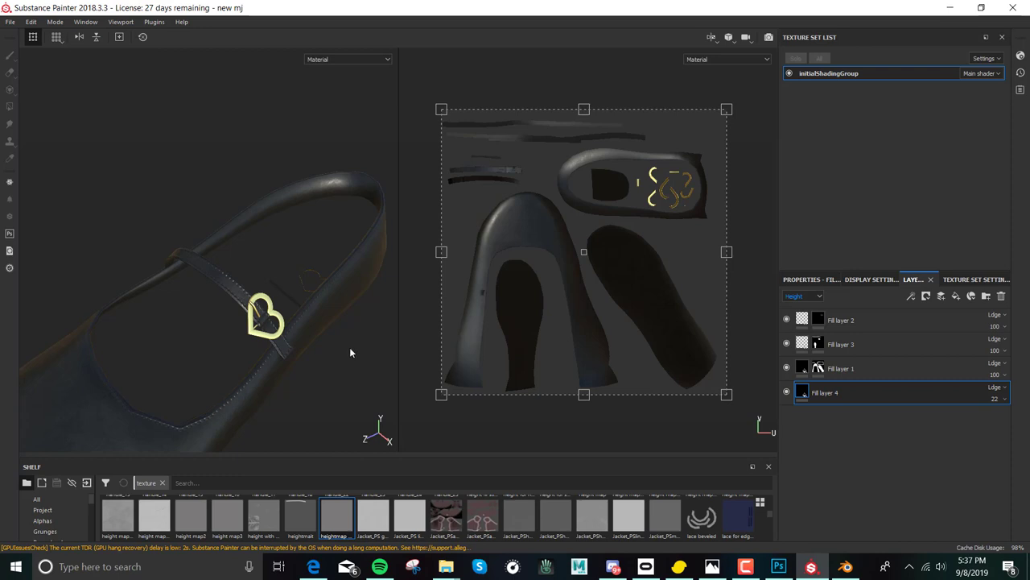
{"action": "left_click_drag", "start_coordinate": [191, 307], "coordinate": [28, 210], "text": "alt"}
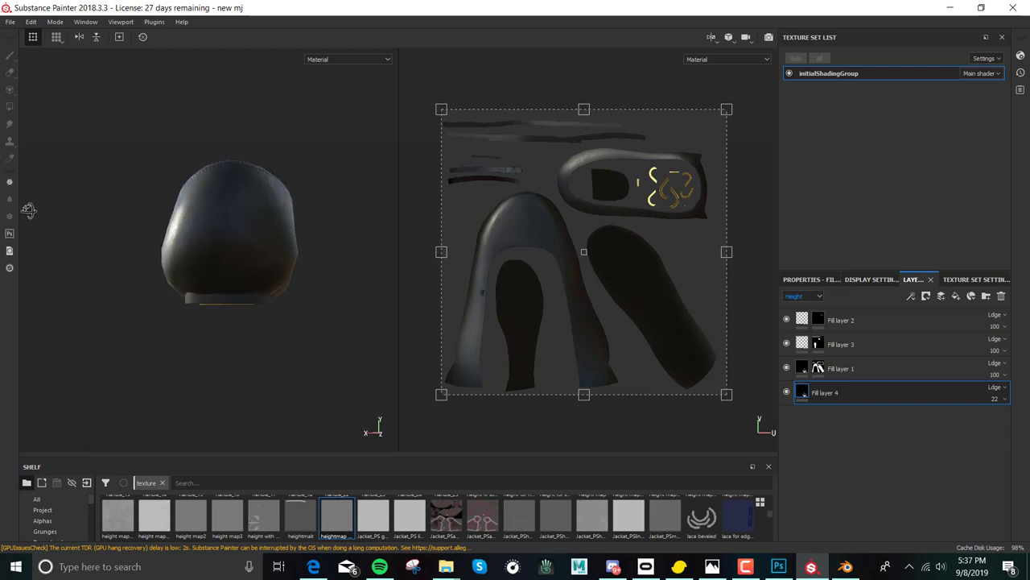
- Add a paint layer above Fill layer 4 and leave only the height channel enabled for its brush
{"action": "left_click", "coordinate": [942, 296]}
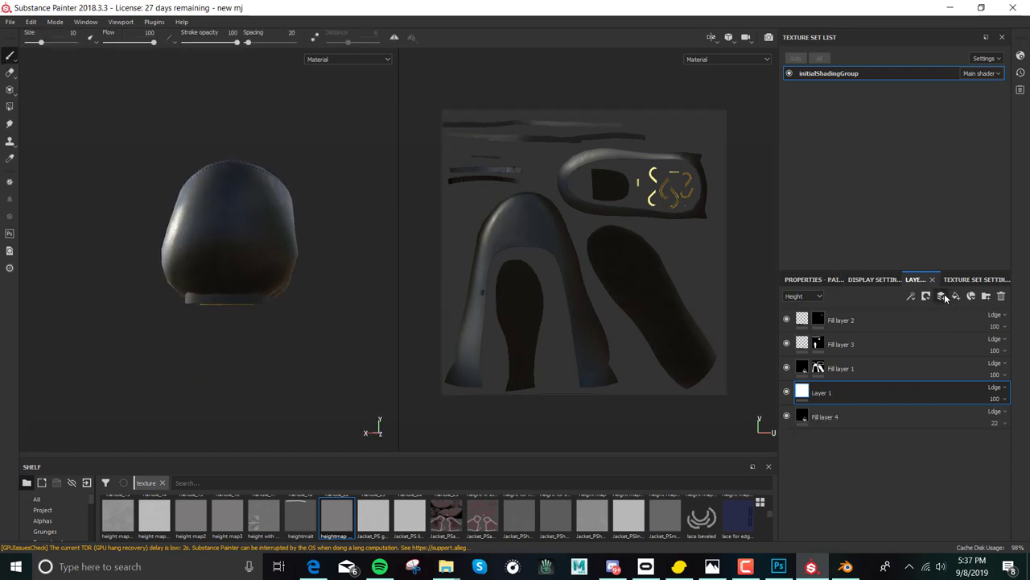
{"action": "left_click", "coordinate": [814, 280]}
{"action": "scroll", "coordinate": [907, 462], "scroll_direction": "down", "scroll_amount": 6}
{"action": "scroll", "coordinate": [904, 465], "scroll_direction": "down", "scroll_amount": 2}
{"action": "left_click", "coordinate": [936, 423]}
{"action": "left_click", "coordinate": [893, 423]}
{"action": "left_click", "coordinate": [842, 422]}
{"action": "left_click", "coordinate": [797, 422]}
- Set the brush size to 0.2 and its height to -1, with the shoe's heel in view
{"action": "scroll", "coordinate": [934, 475], "scroll_direction": "up", "scroll_amount": 5}
{"action": "scroll", "coordinate": [908, 457], "scroll_direction": "down", "scroll_amount": 5}
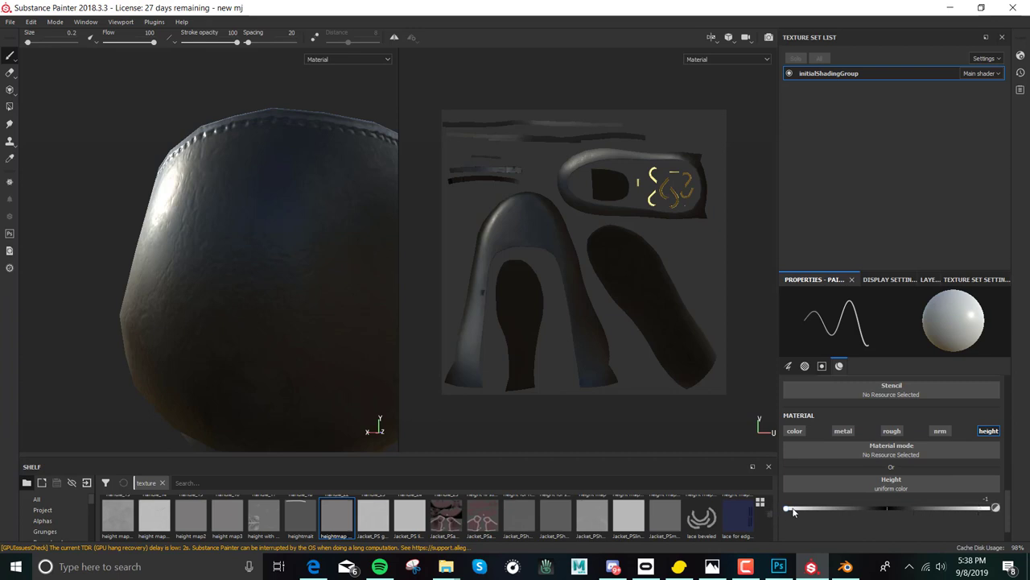
{"action": "scroll", "coordinate": [247, 302], "scroll_direction": "down", "scroll_amount": 6}
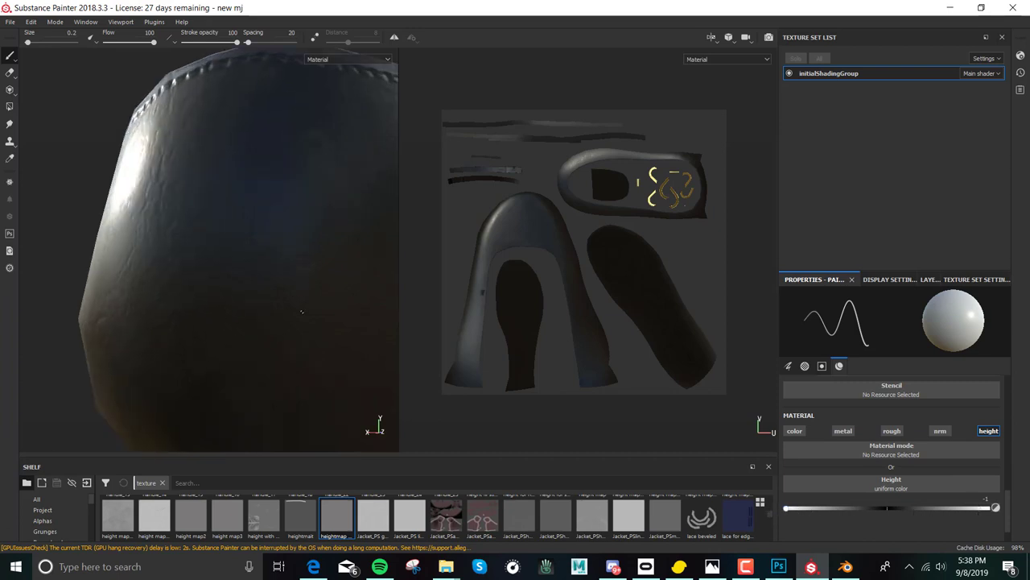
{"action": "left_click_drag", "start_coordinate": [247, 302], "coordinate": [275, 313], "text": "alt"}
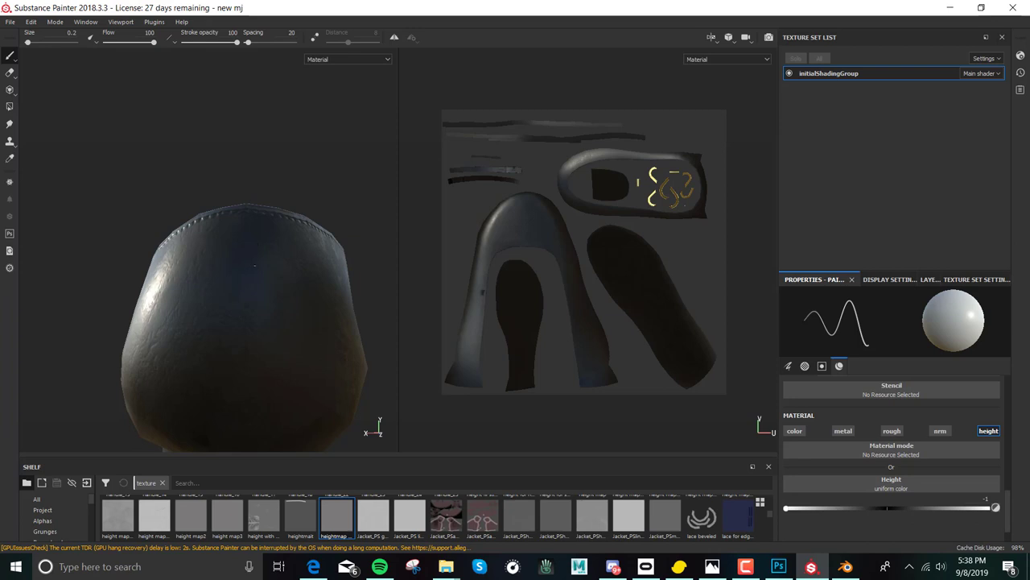
- Paint a straight vertical seam line down the centre of the shoe's heel, from its top edge to the sole
{"action": "left_click_drag", "start_coordinate": [253, 261], "coordinate": [258, 290], "text": "alt"}
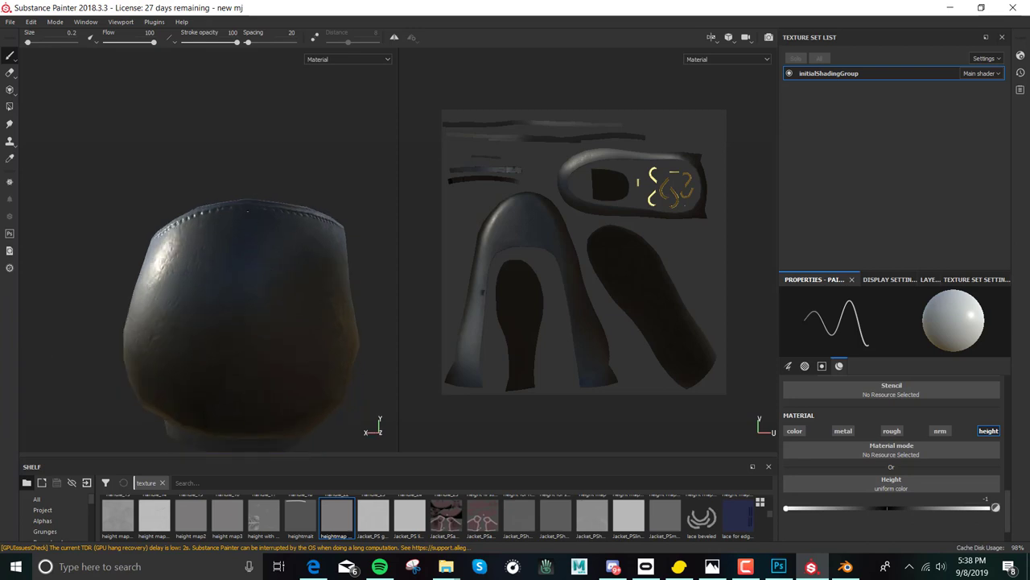
{"action": "left_click_drag", "start_coordinate": [261, 251], "coordinate": [309, 213], "text": "alt"}
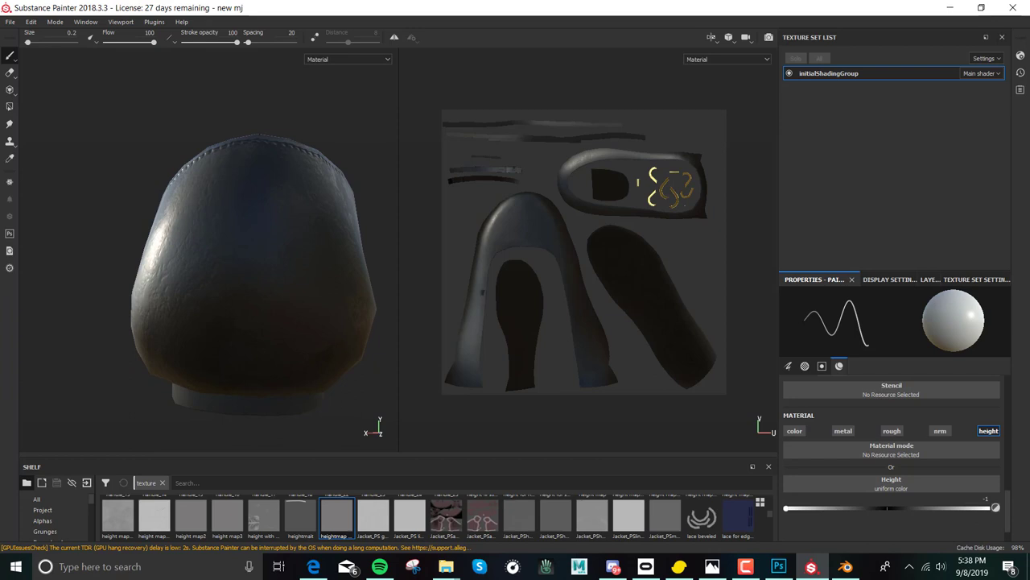
{"action": "left_click_drag", "start_coordinate": [251, 171], "coordinate": [246, 264]}
{"action": "key", "text": "ctrl+z"}
{"action": "left_click_drag", "start_coordinate": [250, 382], "coordinate": [258, 336], "text": "alt"}
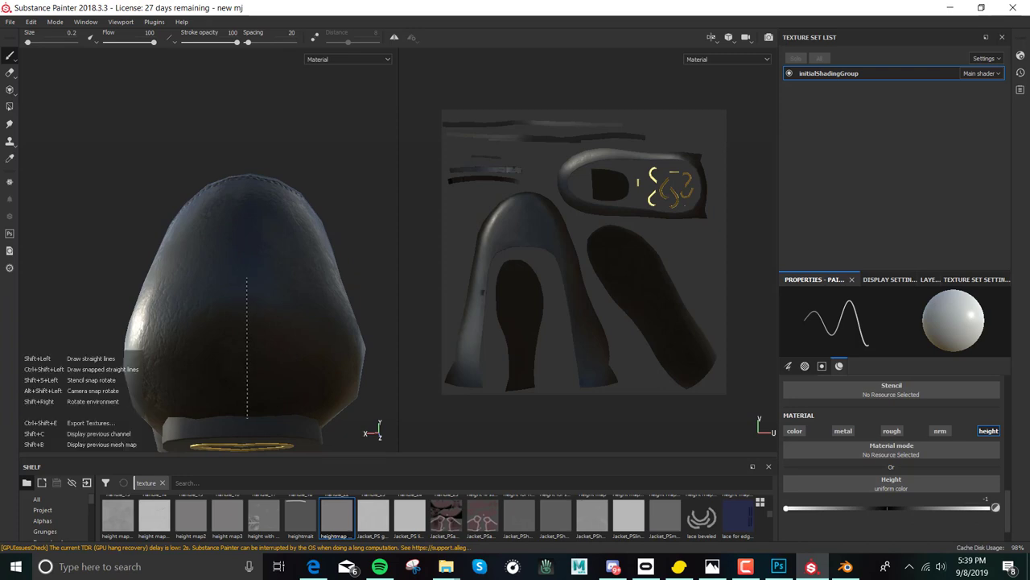
{"action": "left_click", "coordinate": [247, 417], "text": "shift"}
{"action": "mouse_move", "coordinate": [307, 382]}
{"action": "left_mouse_down", "text": "alt"}
{"action": "mouse_move", "coordinate": [314, 234]}
{"action": "mouse_move", "coordinate": [329, 329]}
{"action": "mouse_move", "coordinate": [298, 356]}
{"action": "mouse_move", "coordinate": [290, 338]}
{"action": "left_mouse_up", "text": "alt"}
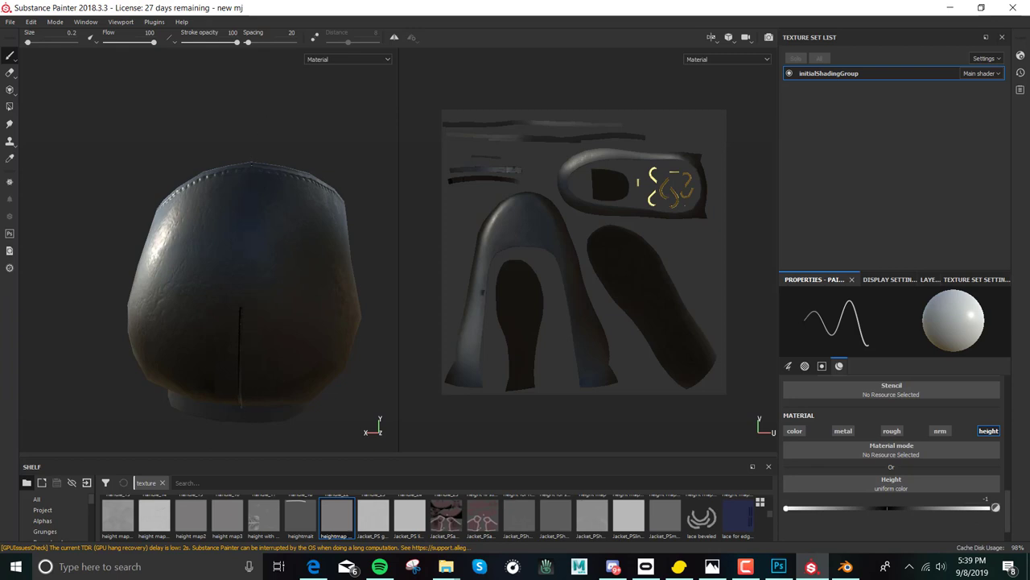
{"action": "key", "text": "shift"}
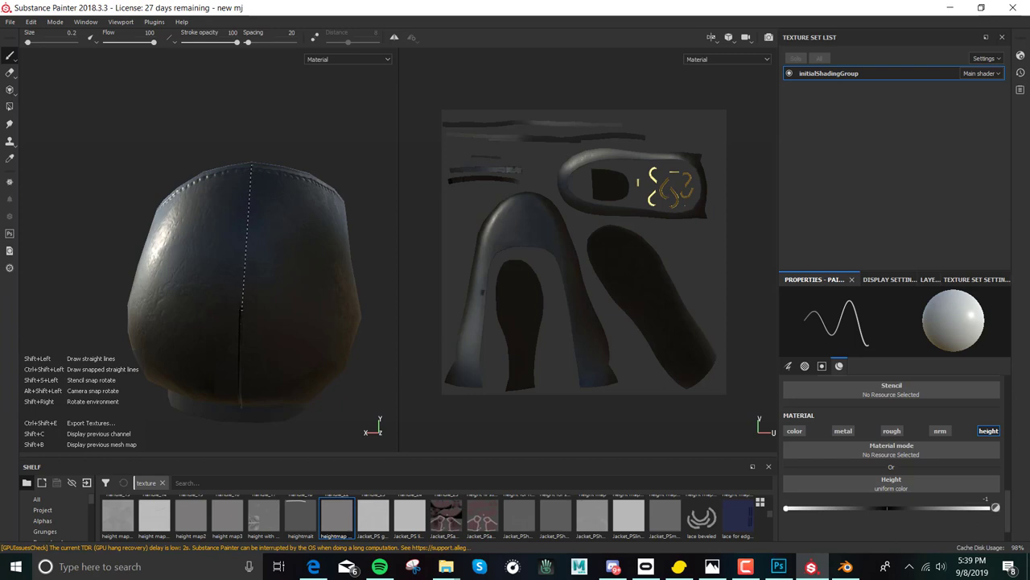
{"action": "left_click", "coordinate": [240, 309], "text": "shift"}
{"action": "left_click_drag", "start_coordinate": [208, 223], "coordinate": [250, 153], "text": "alt"}
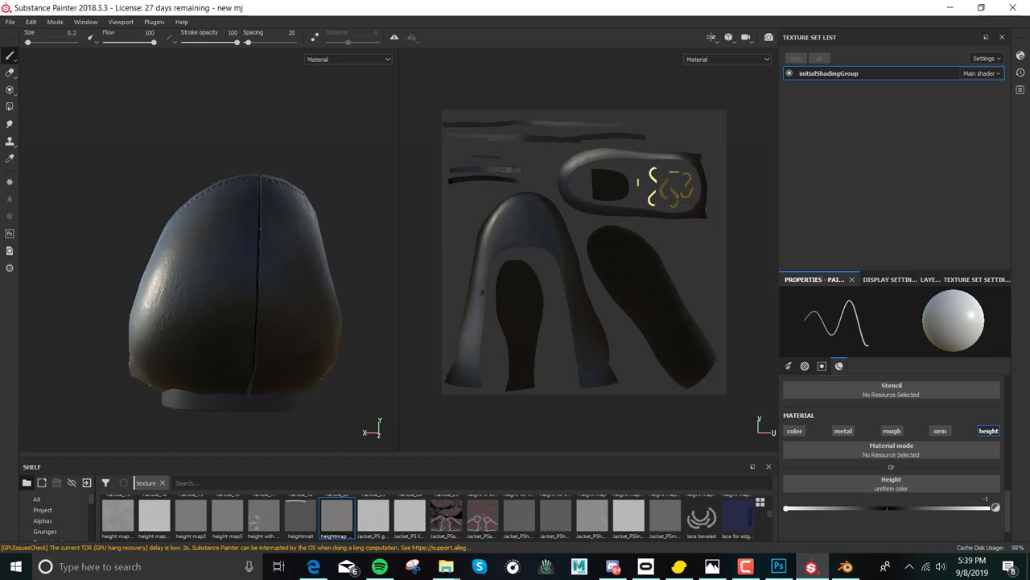
- Switch to the Eraser with size 0.1 and check where the heel's seam line meets the sole
{"action": "right_click_drag", "start_coordinate": [306, 371], "coordinate": [281, 352], "text": "alt"}
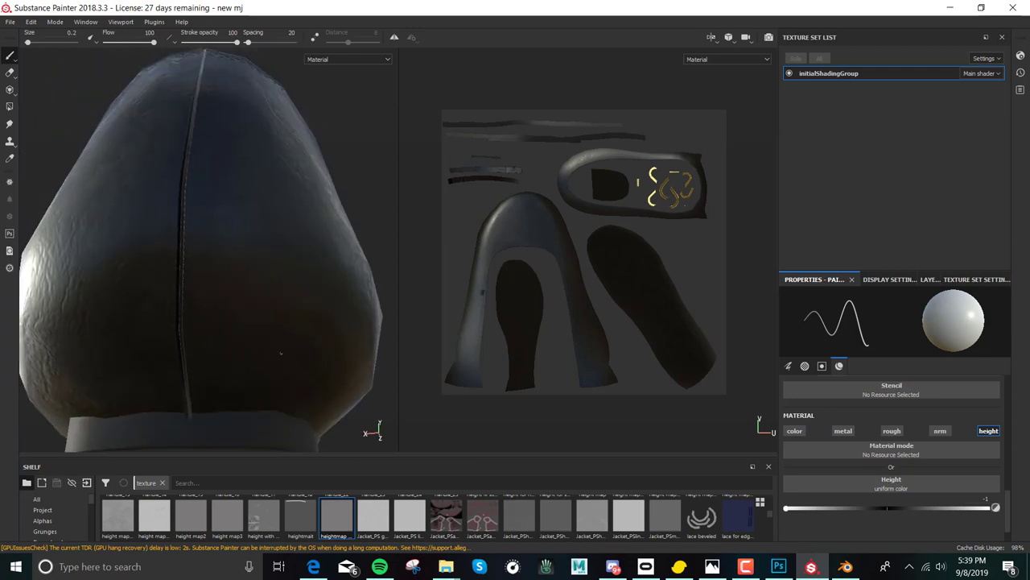
{"action": "left_click_drag", "start_coordinate": [281, 352], "coordinate": [350, 175], "text": "alt"}
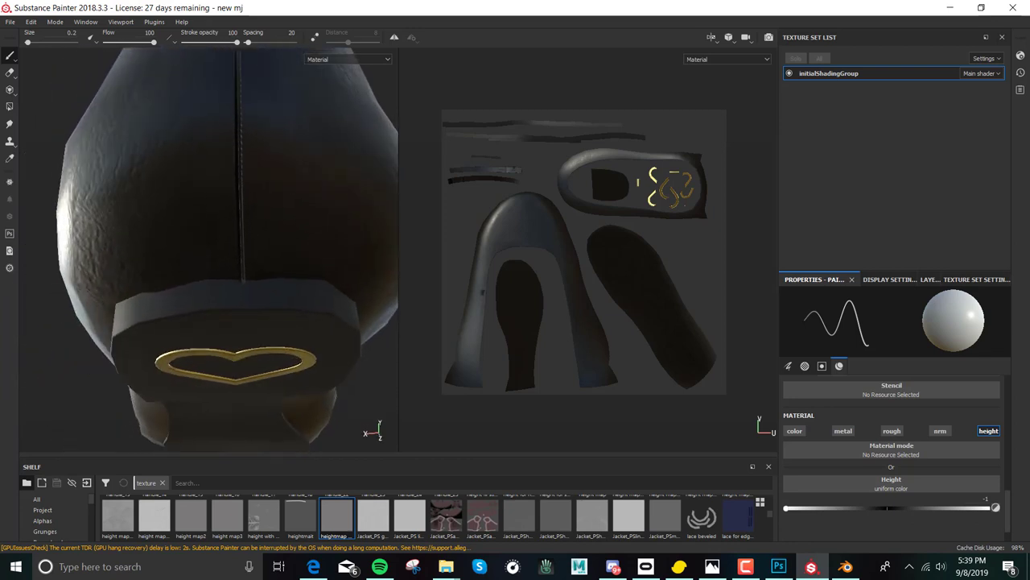
{"action": "right_click_drag", "start_coordinate": [379, 386], "coordinate": [385, 403], "text": "alt"}
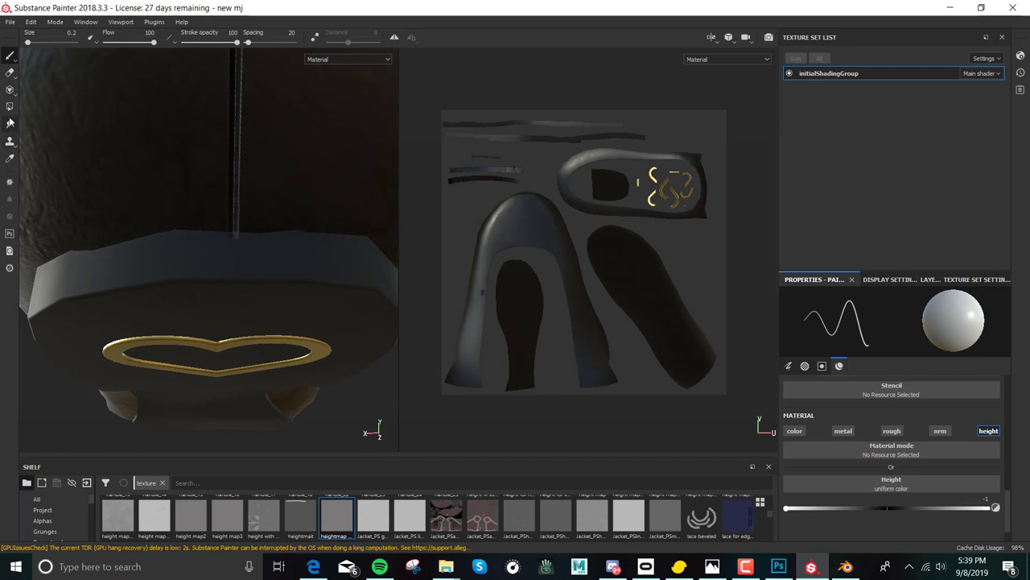
{"action": "left_click", "coordinate": [9, 77]}
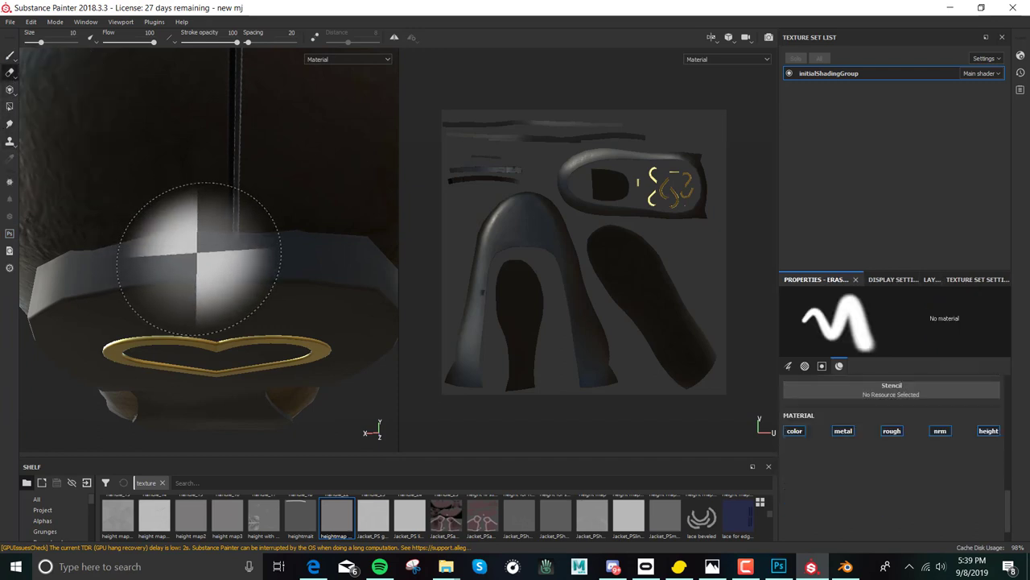
{"action": "left_click_drag", "start_coordinate": [41, 42], "coordinate": [28, 42]}
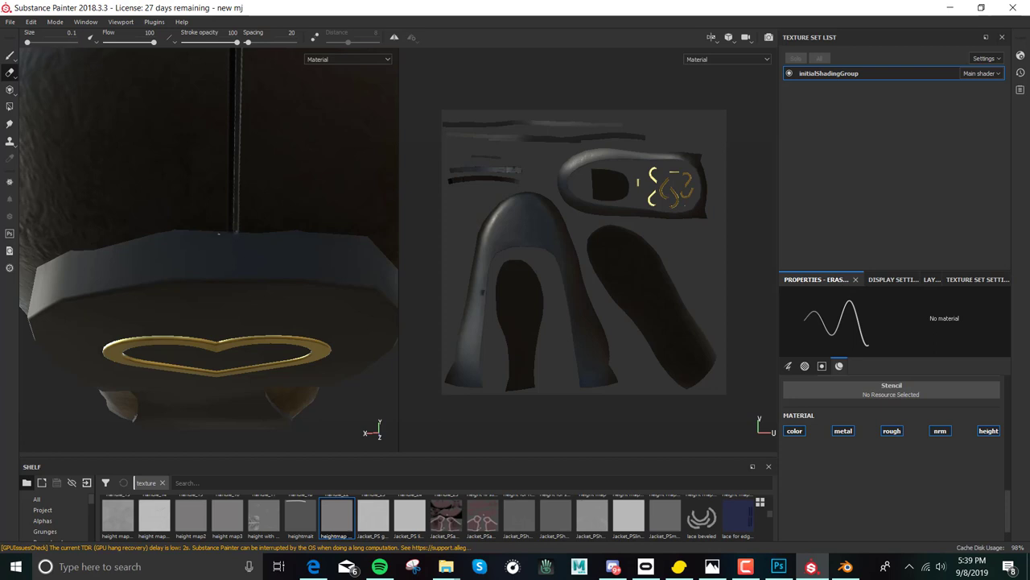
{"action": "left_click_drag", "start_coordinate": [228, 236], "coordinate": [313, 261], "text": "alt"}
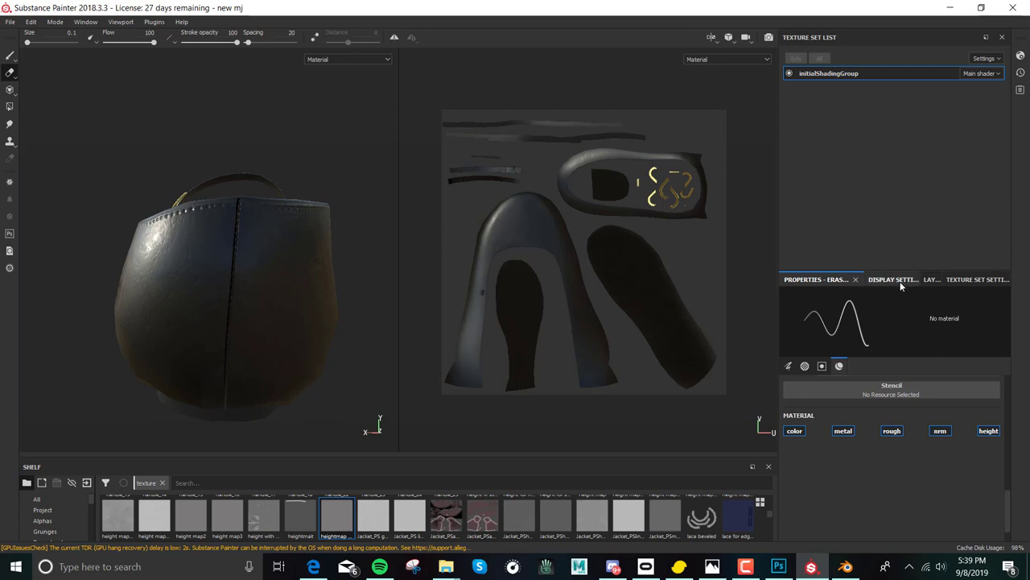
- Lower Layer 1's height opacity to 11 so the heel seam is shallower
{"action": "left_click", "coordinate": [934, 280]}
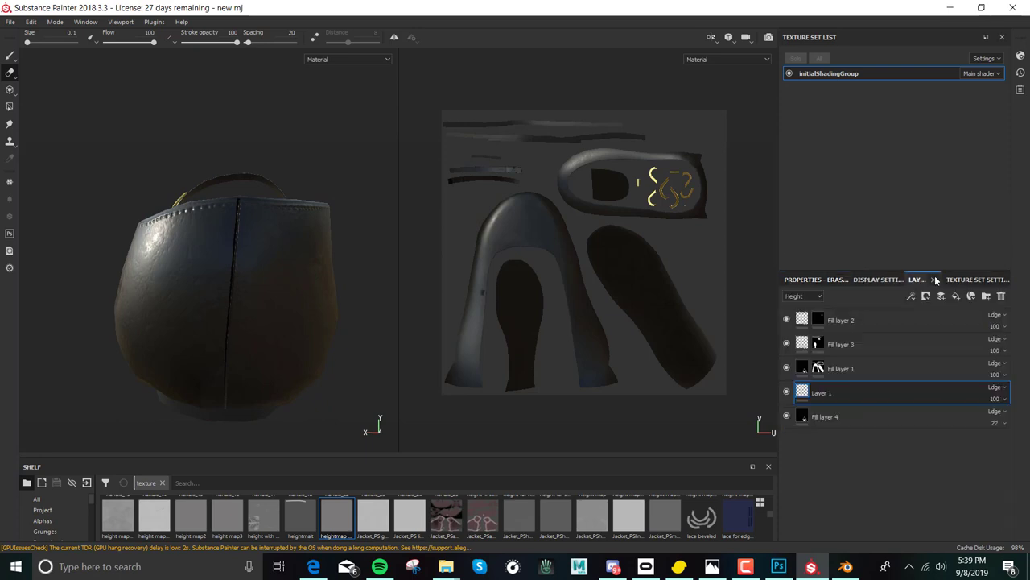
{"action": "left_click", "coordinate": [1002, 400]}
{"action": "type", "text": "53"}
{"action": "key", "text": "Return"}
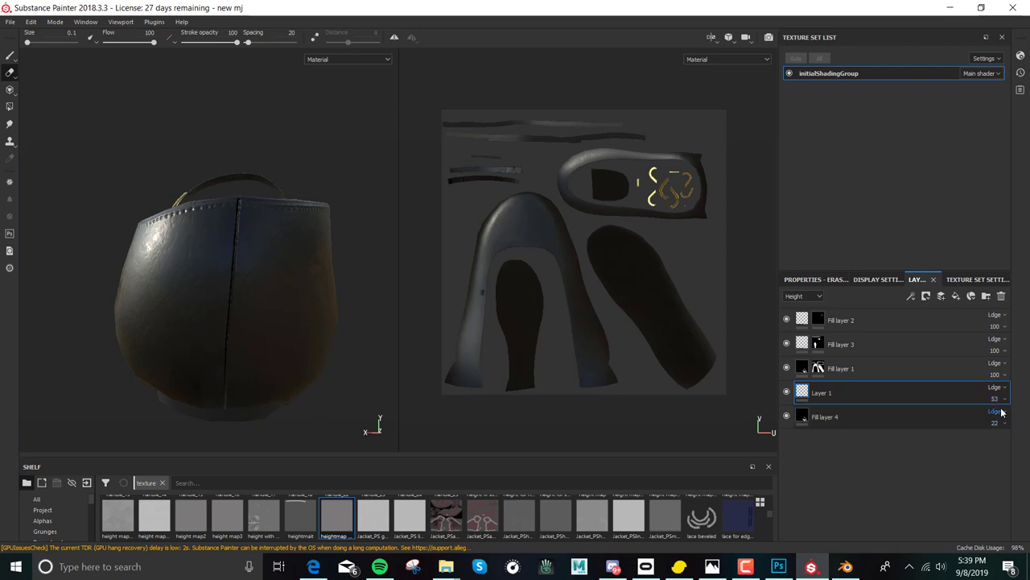
{"action": "left_click", "coordinate": [1002, 414]}
{"action": "left_click", "coordinate": [986, 418]}
{"action": "left_click_drag", "start_coordinate": [992, 425], "coordinate": [985, 421]}
{"action": "left_click", "coordinate": [982, 422]}
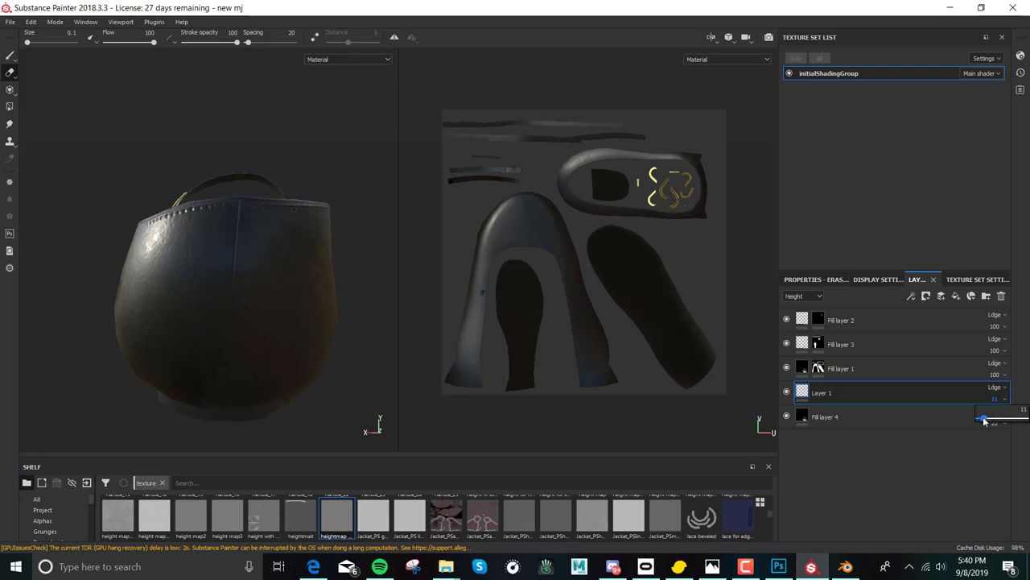
{"action": "left_click_drag", "start_coordinate": [247, 337], "coordinate": [222, 264], "text": "alt"}
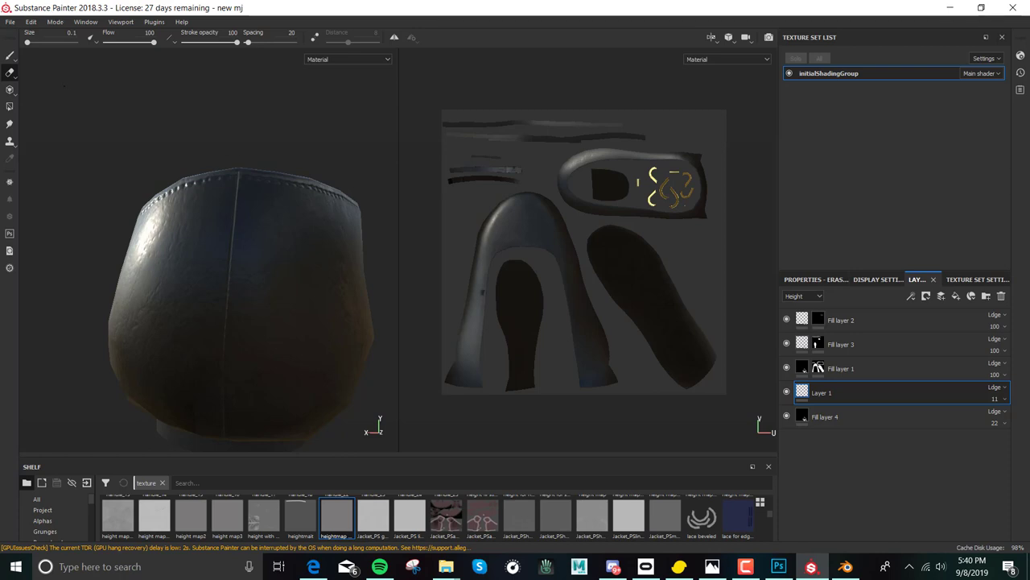
- Soften the heel's seam line with the Smudge tool, using a stroke opacity of 31
{"action": "left_click", "coordinate": [10, 123]}
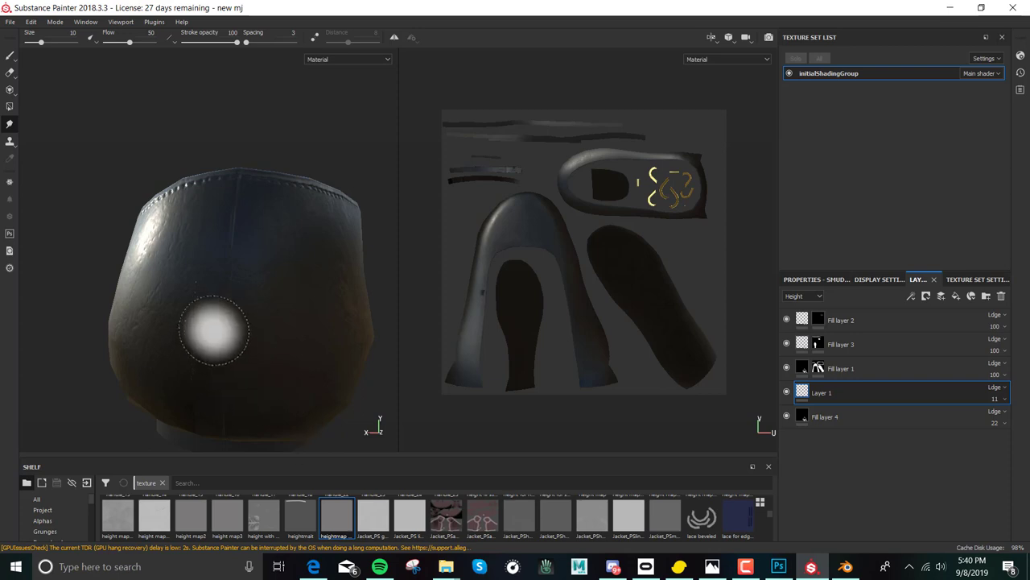
{"action": "key", "text": "ctrl"}
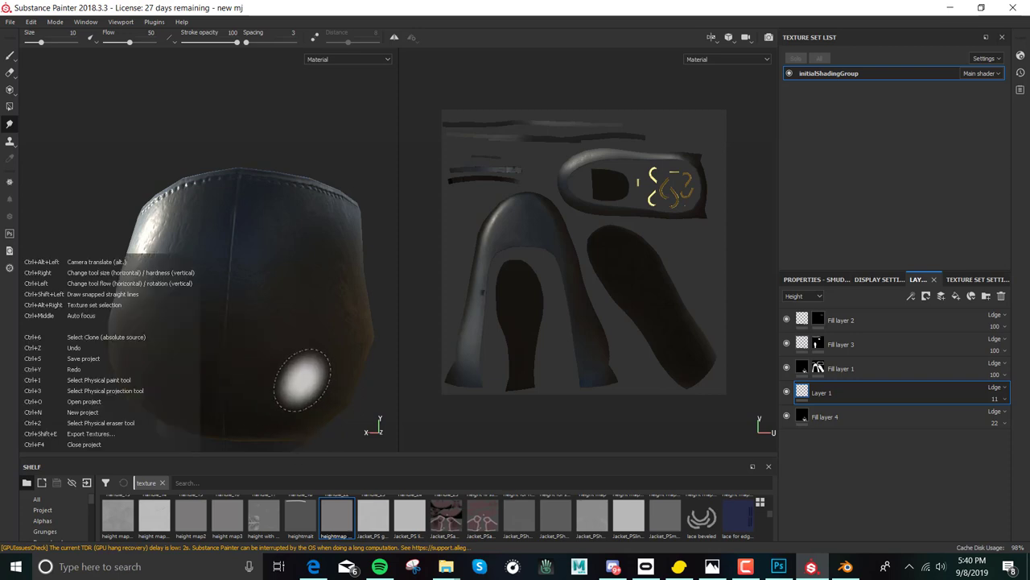
{"action": "left_click_drag", "start_coordinate": [302, 380], "coordinate": [281, 340], "text": "alt"}
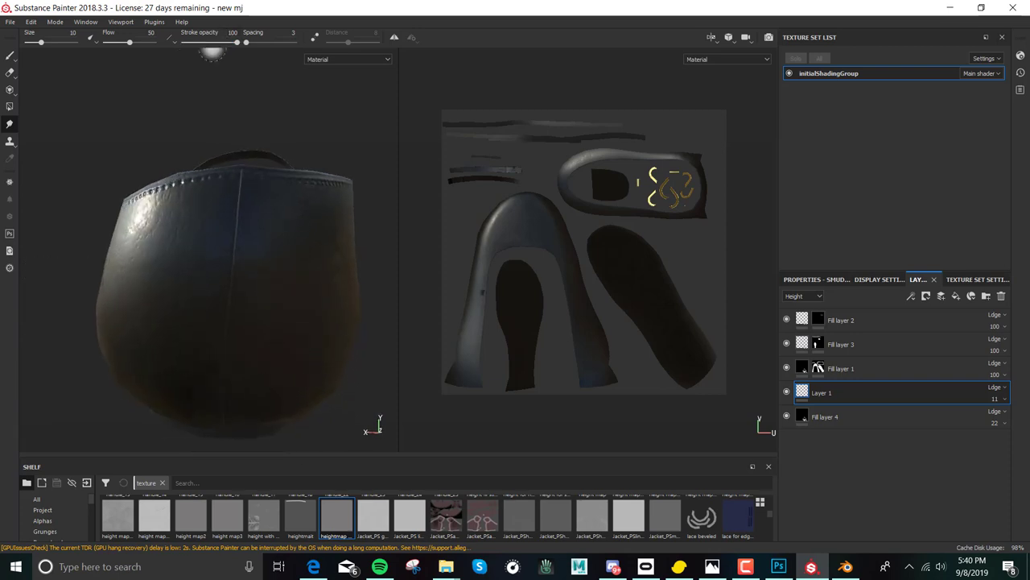
{"action": "left_click_drag", "start_coordinate": [232, 44], "coordinate": [200, 45]}
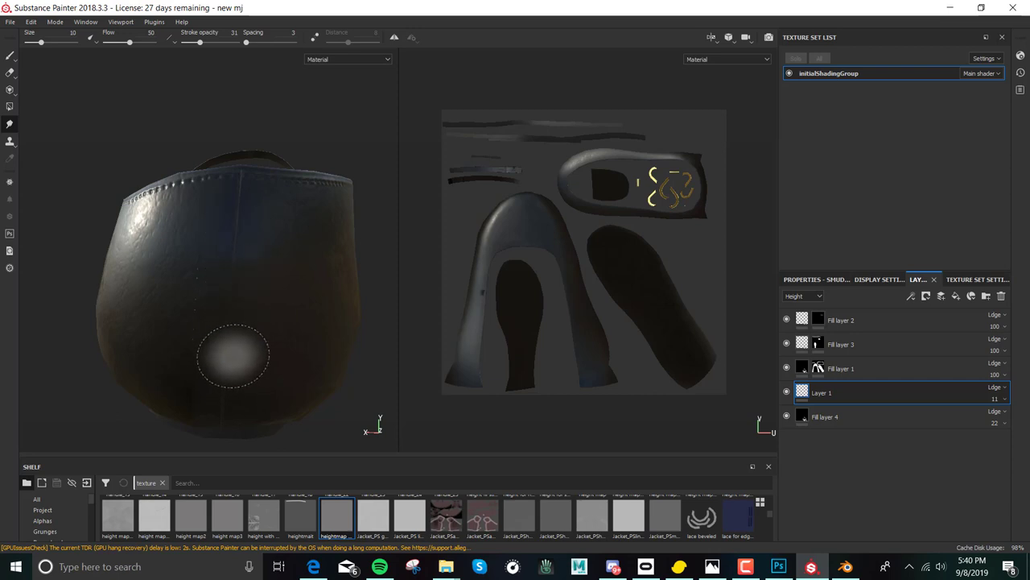
{"action": "left_click_drag", "start_coordinate": [242, 407], "coordinate": [299, 227], "text": "alt"}
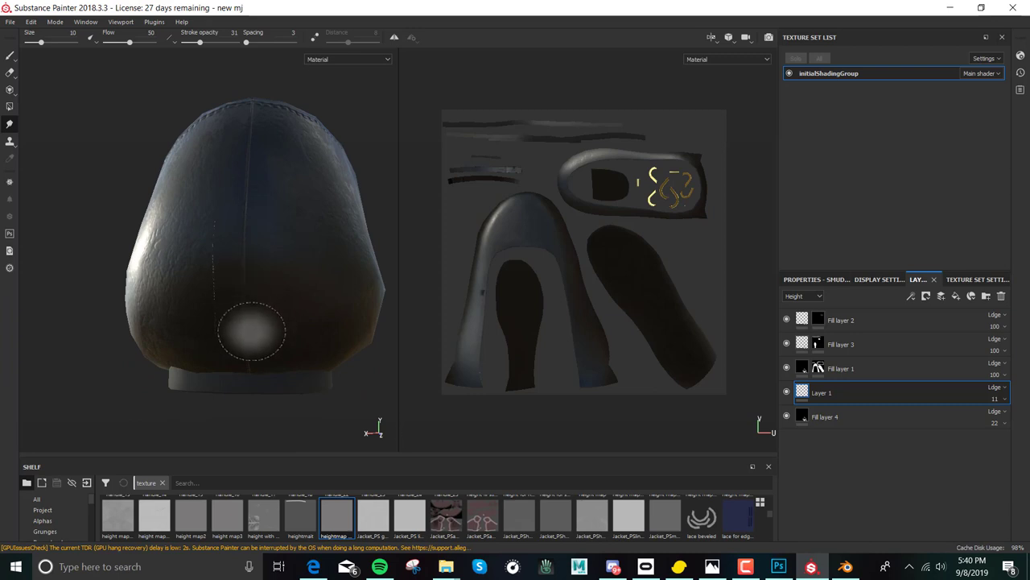
{"action": "mouse_move", "coordinate": [251, 367]}
{"action": "left_mouse_down", "text": "alt"}
{"action": "mouse_move", "coordinate": [258, 379]}
{"action": "mouse_move", "coordinate": [254, 371]}
{"action": "mouse_move", "coordinate": [280, 355]}
{"action": "mouse_move", "coordinate": [260, 403]}
{"action": "left_mouse_up", "text": "alt"}
- Inspect the whole shoe and the stitching around its opening, strap and heart buckle
{"action": "mouse_move", "coordinate": [292, 363]}
{"action": "left_mouse_down", "text": "alt"}
{"action": "mouse_move", "coordinate": [306, 362]}
{"action": "mouse_move", "coordinate": [288, 345]}
{"action": "mouse_move", "coordinate": [391, 333]}
{"action": "mouse_move", "coordinate": [260, 345]}
{"action": "mouse_move", "coordinate": [239, 327]}
{"action": "mouse_move", "coordinate": [354, 370]}
{"action": "mouse_move", "coordinate": [361, 379]}
{"action": "mouse_move", "coordinate": [351, 391]}
{"action": "mouse_move", "coordinate": [393, 378]}
{"action": "mouse_move", "coordinate": [354, 403]}
{"action": "left_mouse_up", "text": "alt"}
{"action": "mouse_move", "coordinate": [354, 403]}
{"action": "right_mouse_down", "text": "alt"}
{"action": "mouse_move", "coordinate": [334, 419]}
{"action": "mouse_move", "coordinate": [212, 387]}
{"action": "right_mouse_up", "text": "alt"}
{"action": "left_click_drag", "start_coordinate": [213, 387], "coordinate": [255, 392], "text": "alt"}
{"action": "right_click_drag", "start_coordinate": [255, 391], "coordinate": [274, 354], "text": "alt"}
{"action": "left_click_drag", "start_coordinate": [273, 354], "coordinate": [316, 304], "text": "alt"}
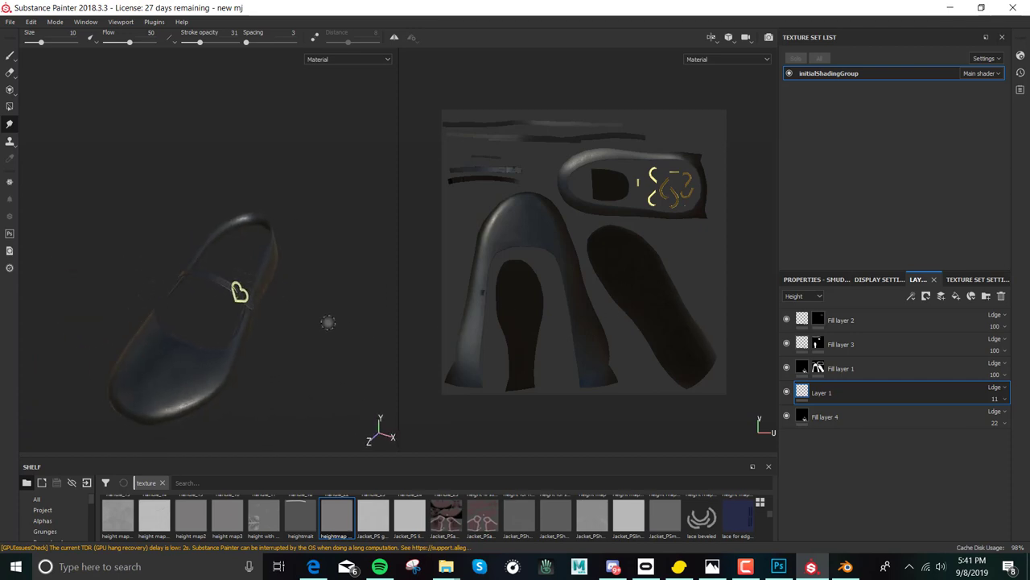
{"action": "left_click_drag", "start_coordinate": [340, 322], "coordinate": [322, 327], "text": "alt"}
{"action": "mouse_move", "coordinate": [322, 327]}
{"action": "right_mouse_down", "text": "alt"}
{"action": "mouse_move", "coordinate": [320, 344]}
{"action": "mouse_move", "coordinate": [292, 346]}
{"action": "right_mouse_up", "text": "alt"}
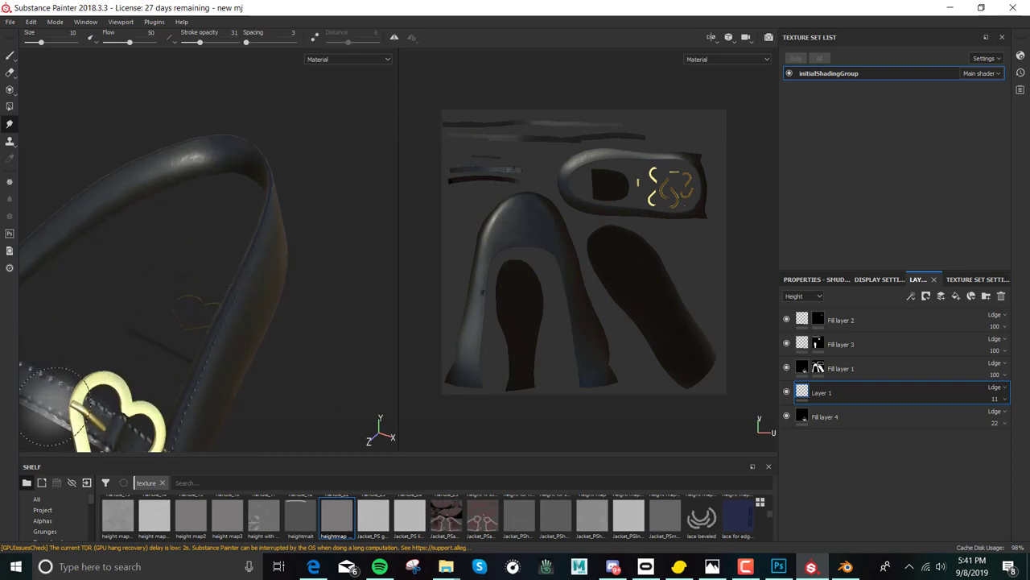
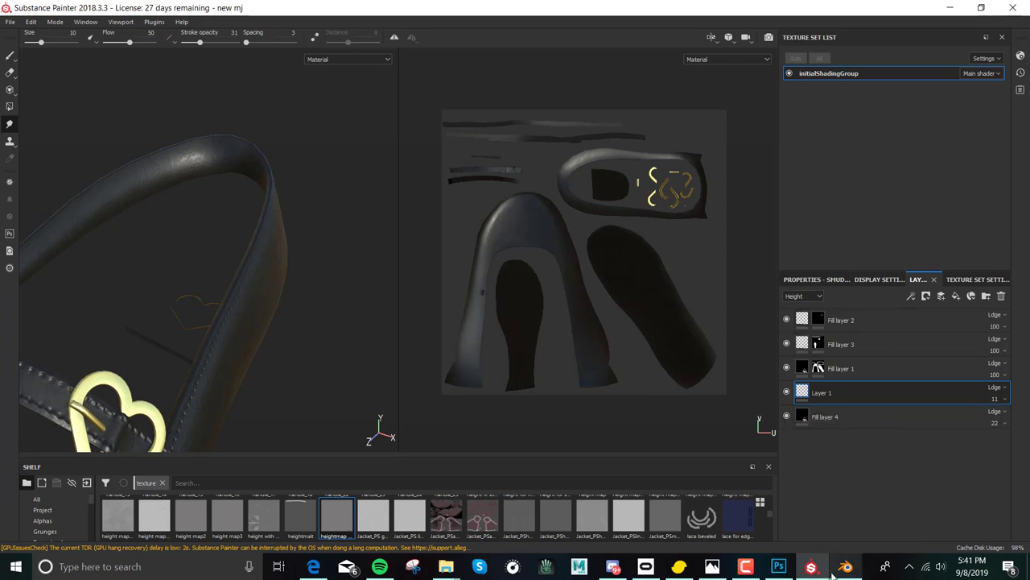
- Switch to Photoshop and hide the edge, valley and shadows layers, leaving the stitches visible over Layer 2
{"action": "left_click", "coordinate": [793, 569]}
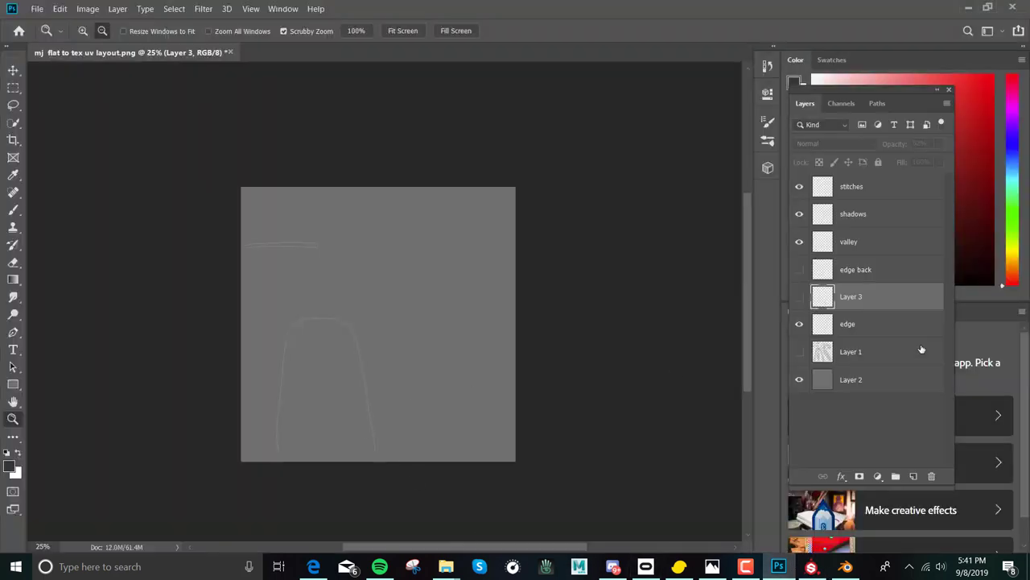
{"action": "left_click", "coordinate": [799, 324]}
{"action": "left_click", "coordinate": [798, 379]}
{"action": "left_click", "coordinate": [799, 241]}
{"action": "left_click", "coordinate": [799, 213]}
{"action": "left_click", "coordinate": [800, 379]}
- Check the stitch lines at 100% zoom and duplicate the stitches layer
{"action": "left_click", "coordinate": [82, 31]}
{"action": "left_click", "coordinate": [190, 198]}
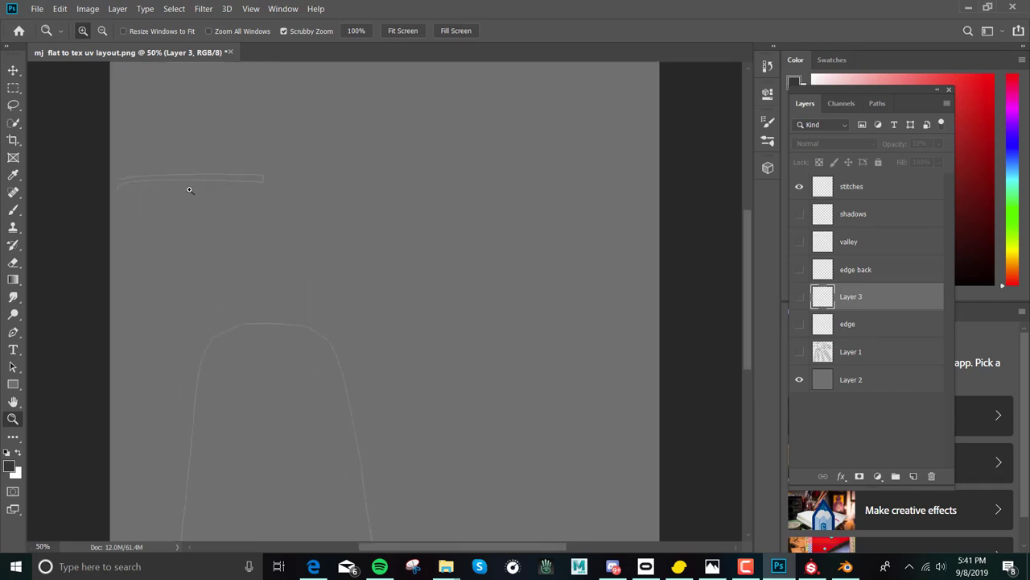
{"action": "left_click", "coordinate": [188, 176]}
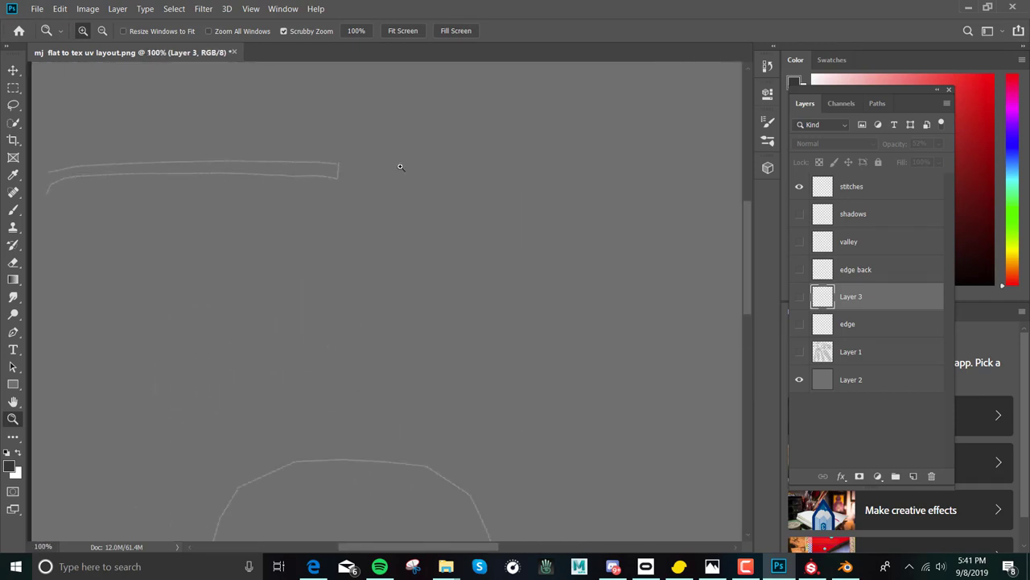
{"action": "mouse_move", "coordinate": [747, 313]}
{"action": "left_mouse_down"}
{"action": "mouse_move", "coordinate": [747, 276]}
{"action": "mouse_move", "coordinate": [741, 289]}
{"action": "left_mouse_up"}
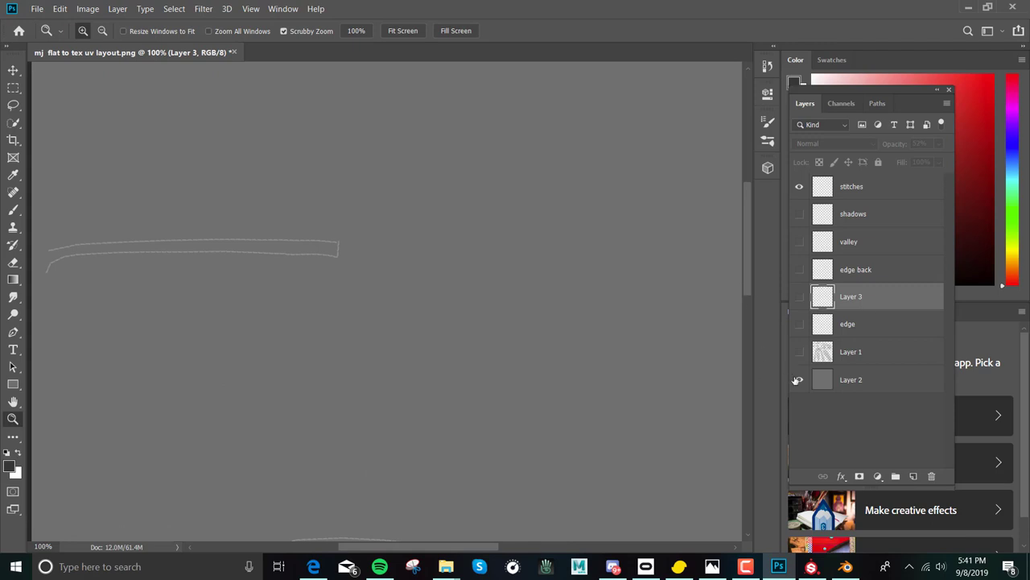
{"action": "left_click", "coordinate": [798, 379]}
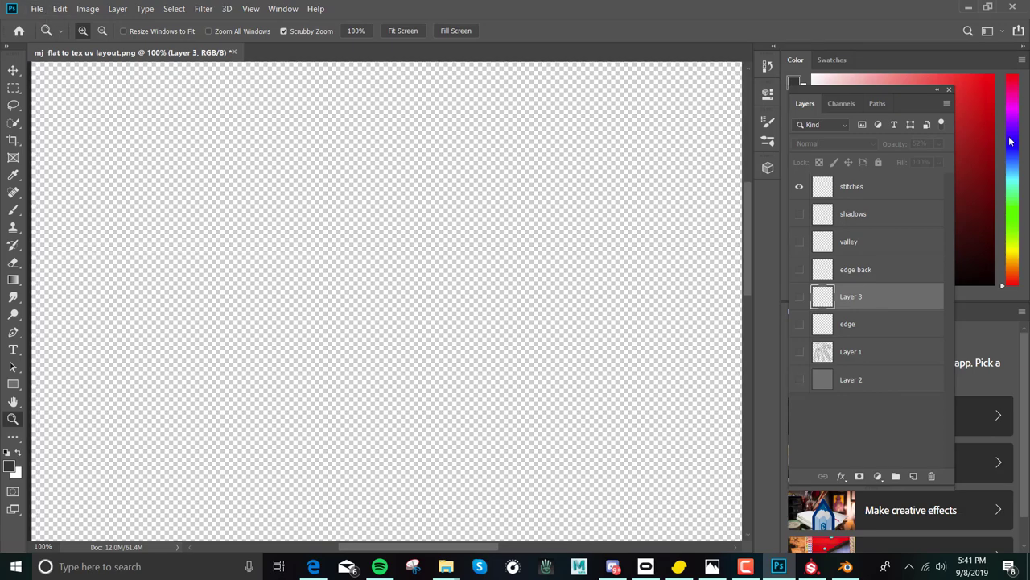
{"action": "left_click", "coordinate": [853, 186]}
{"action": "left_click", "coordinate": [799, 379]}
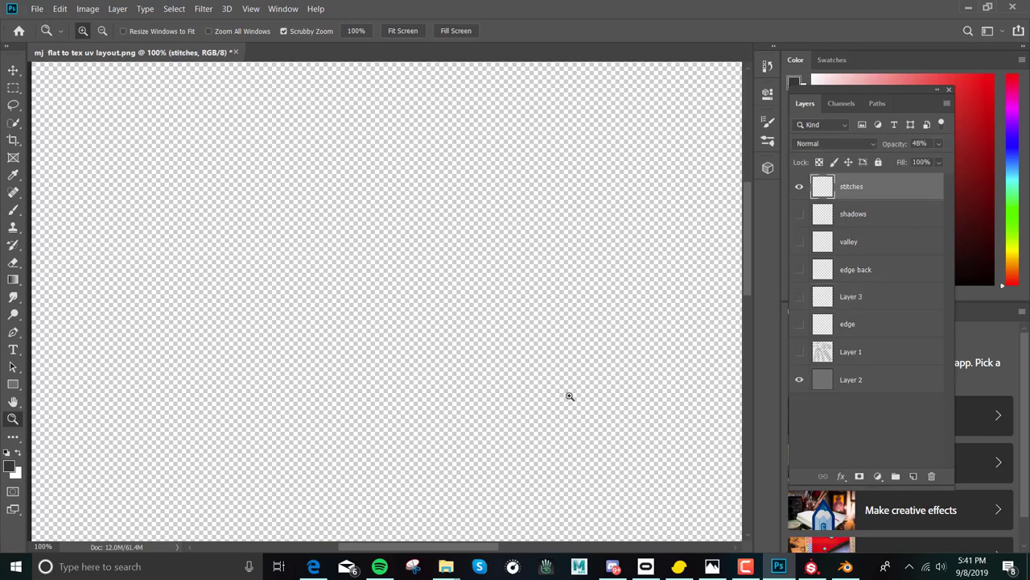
{"action": "left_click", "coordinate": [117, 8]}
{"action": "left_click", "coordinate": [138, 60]}
{"action": "left_click", "coordinate": [631, 150]}
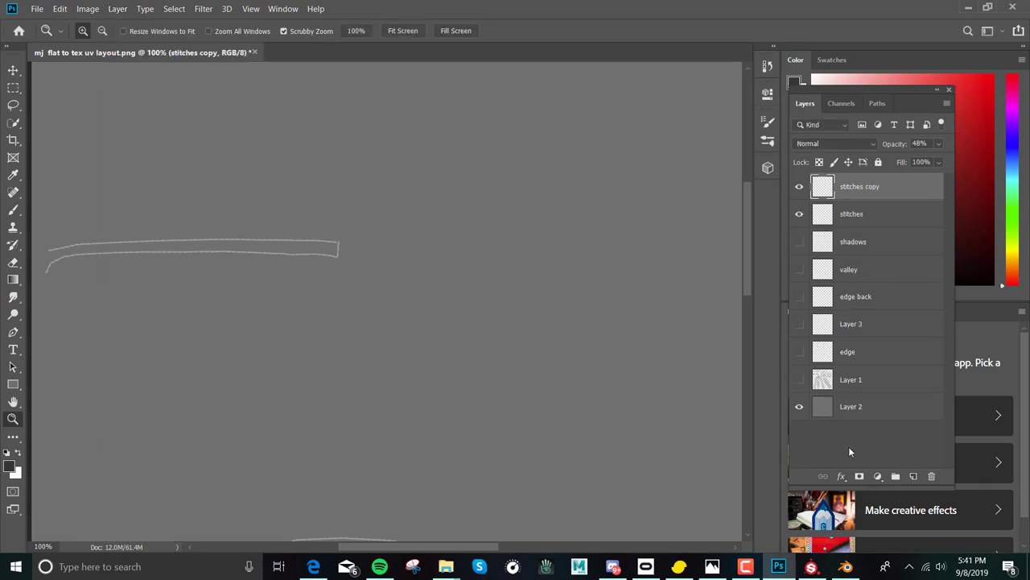
{"action": "left_click", "coordinate": [800, 409]}
{"action": "left_click", "coordinate": [37, 8]}
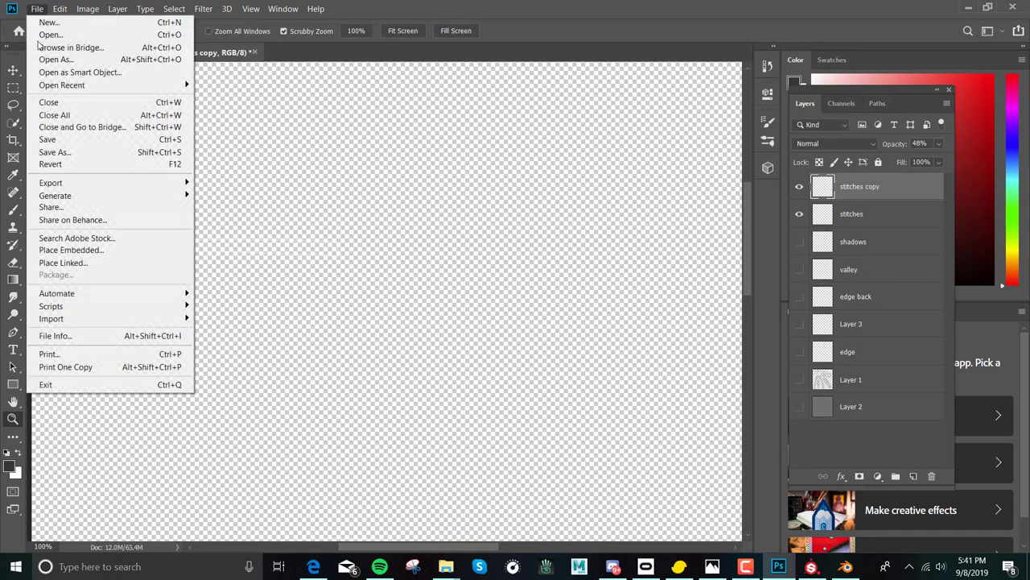
{"action": "left_click", "coordinate": [88, 155]}
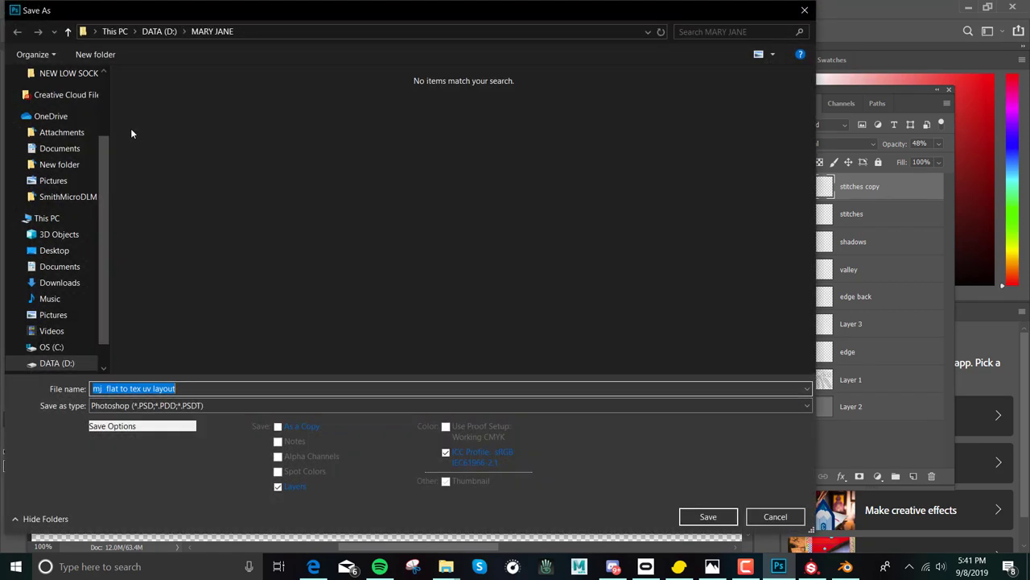
{"action": "type", "text": "stitch rou"}
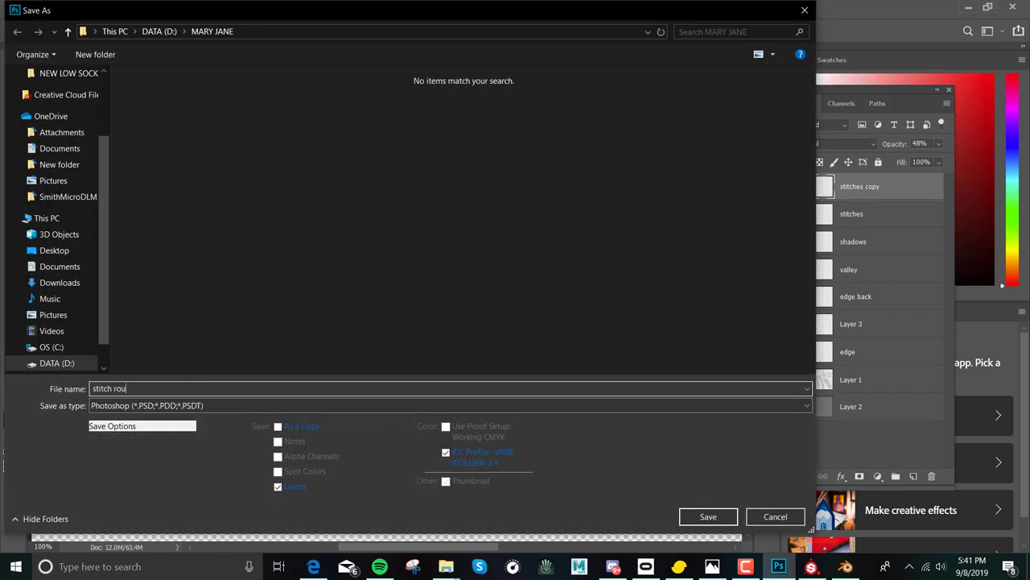
{"action": "type", "text": "ghness"}
{"action": "left_click", "coordinate": [330, 406]}
{"action": "left_click", "coordinate": [288, 348]}
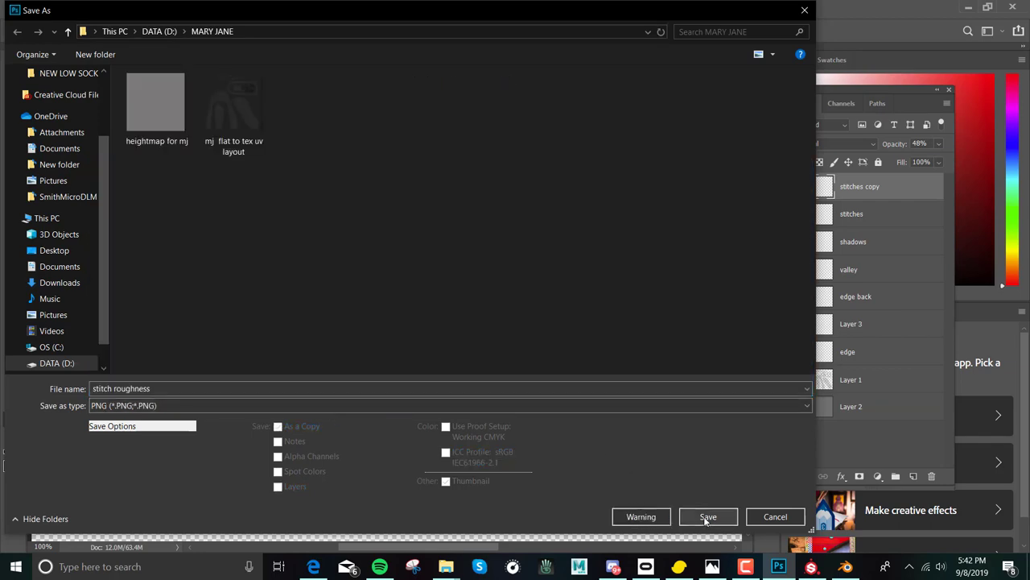
{"action": "left_click", "coordinate": [761, 518]}
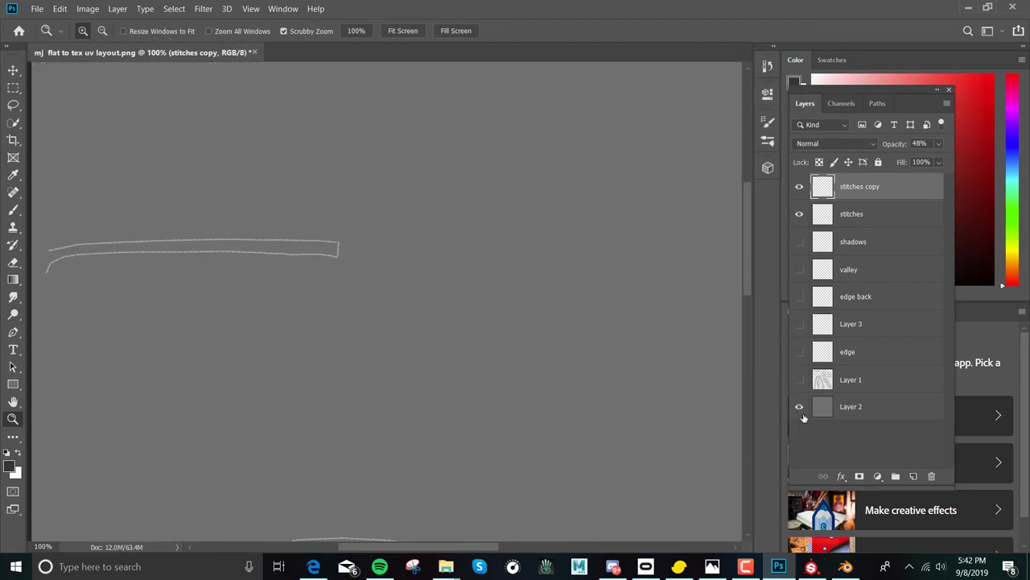
- Hide Layer 2, save the stitch layers as the PNG "stitch roughness" with the large file size option, and switch to Substance Painter
{"action": "left_click", "coordinate": [800, 409]}
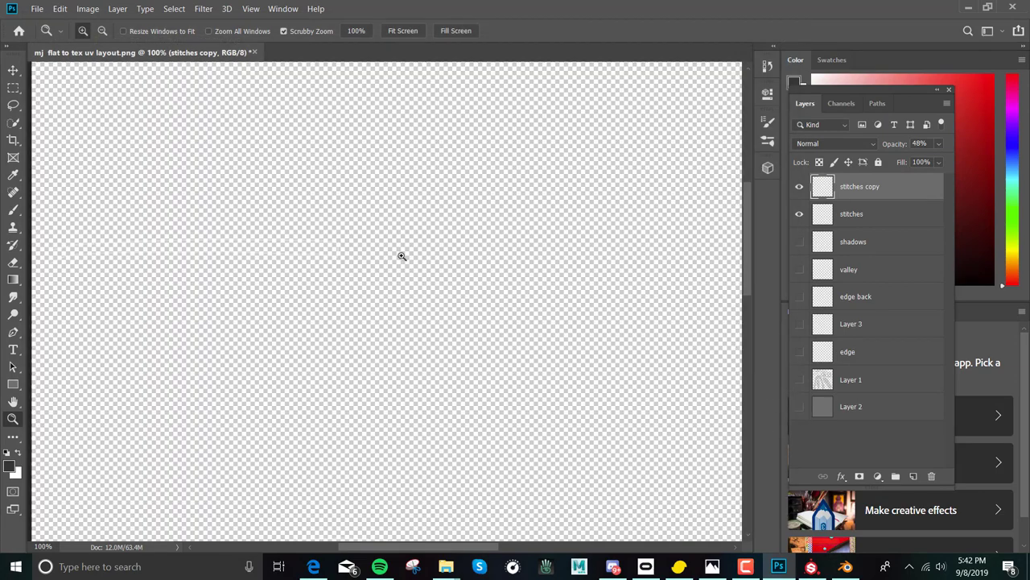
{"action": "left_click", "coordinate": [35, 8]}
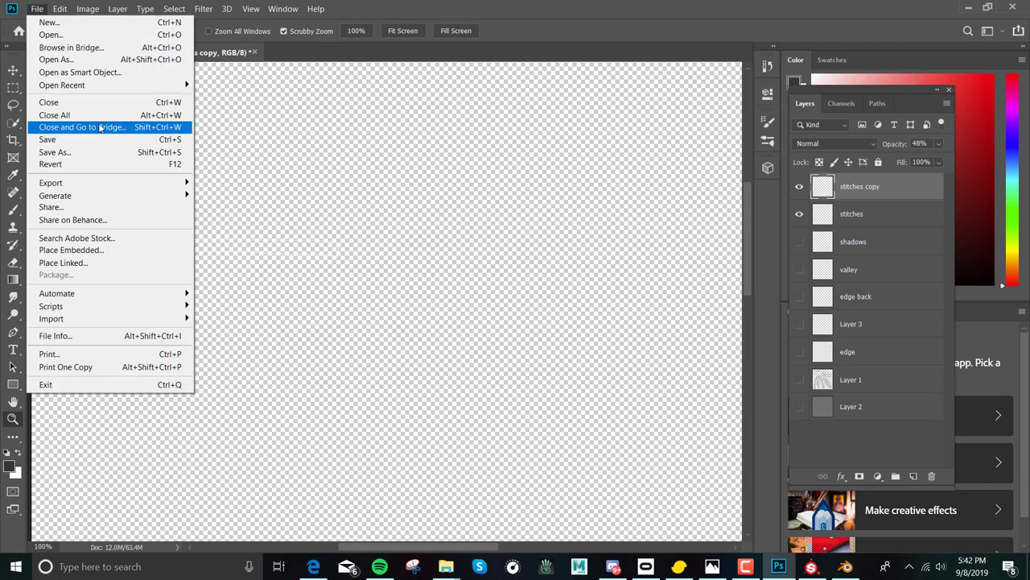
{"action": "left_click", "coordinate": [55, 152]}
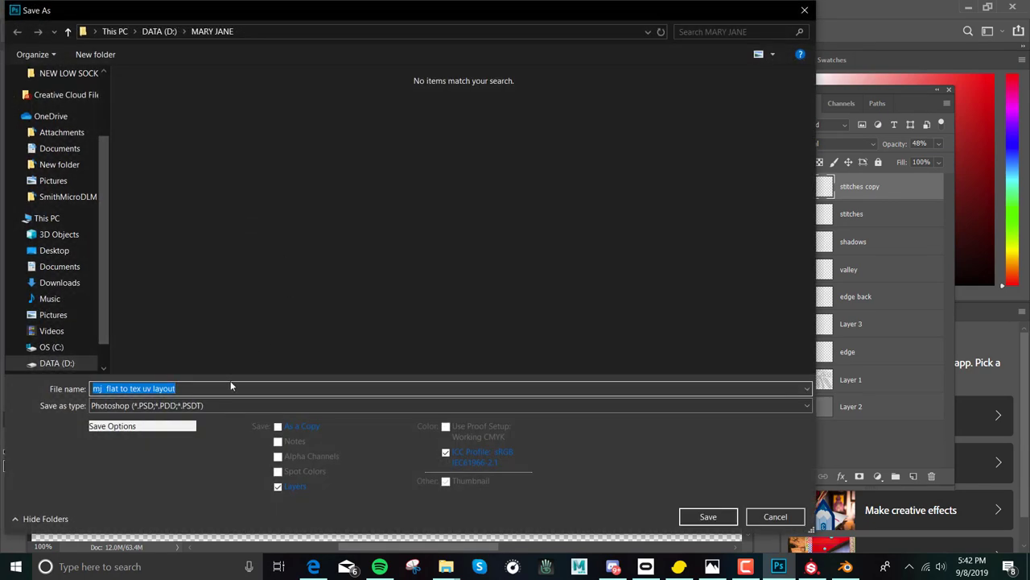
{"action": "type", "text": "stitc"}
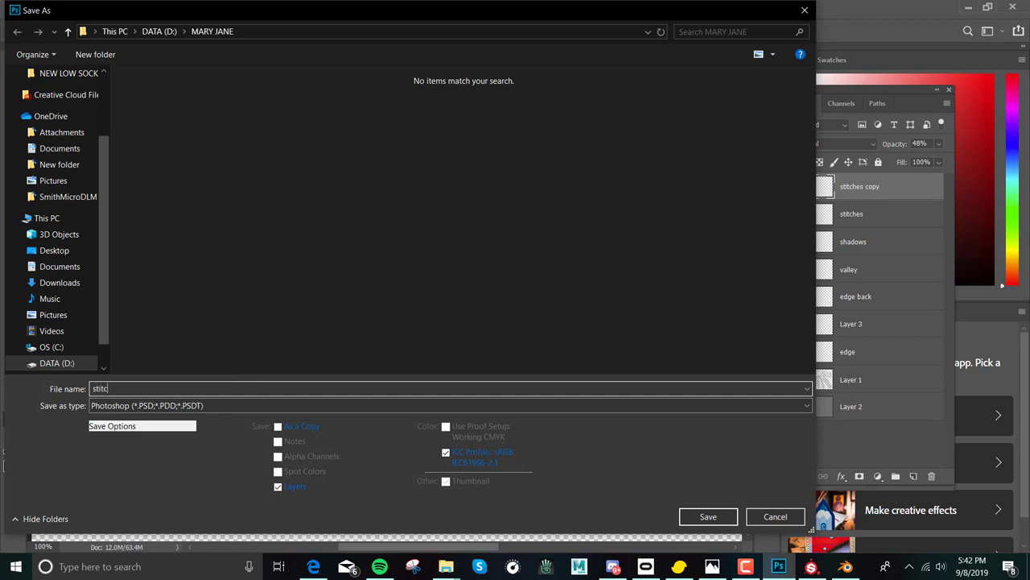
{"action": "type", "text": "h roughness"}
{"action": "left_click", "coordinate": [448, 405]}
{"action": "left_click", "coordinate": [400, 349]}
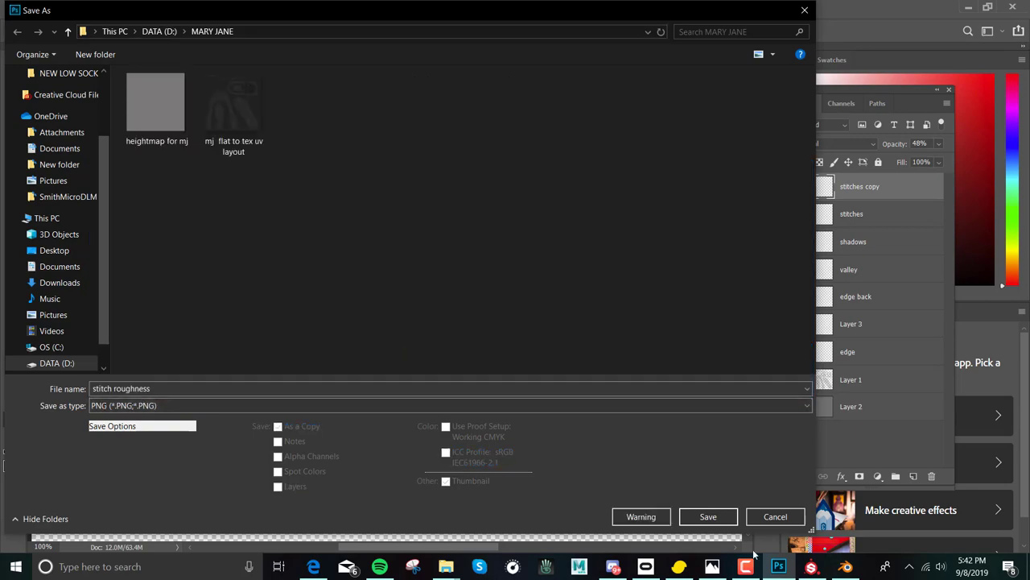
{"action": "left_click", "coordinate": [715, 519]}
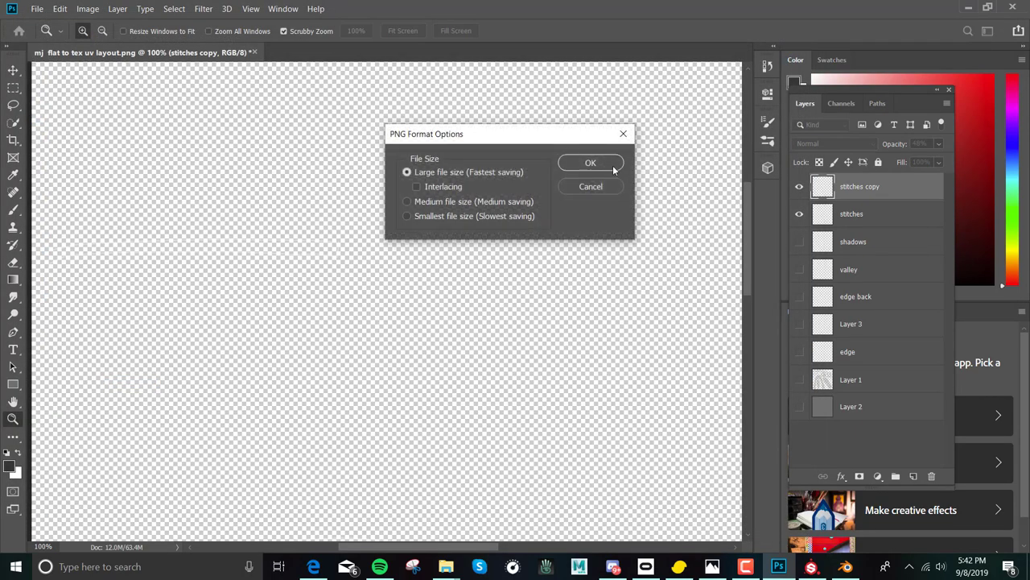
{"action": "left_click", "coordinate": [610, 168]}
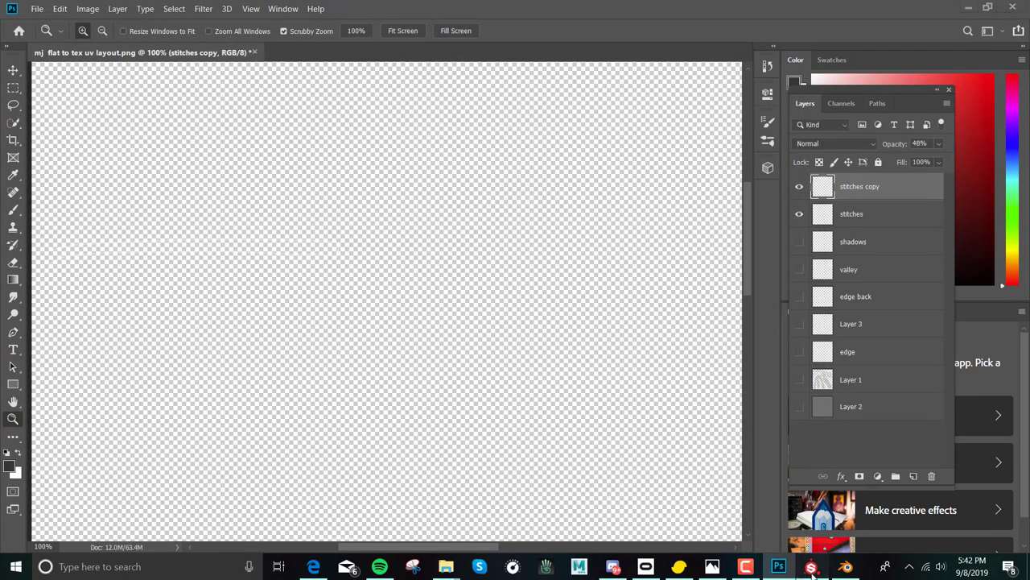
{"action": "left_click", "coordinate": [811, 566]}
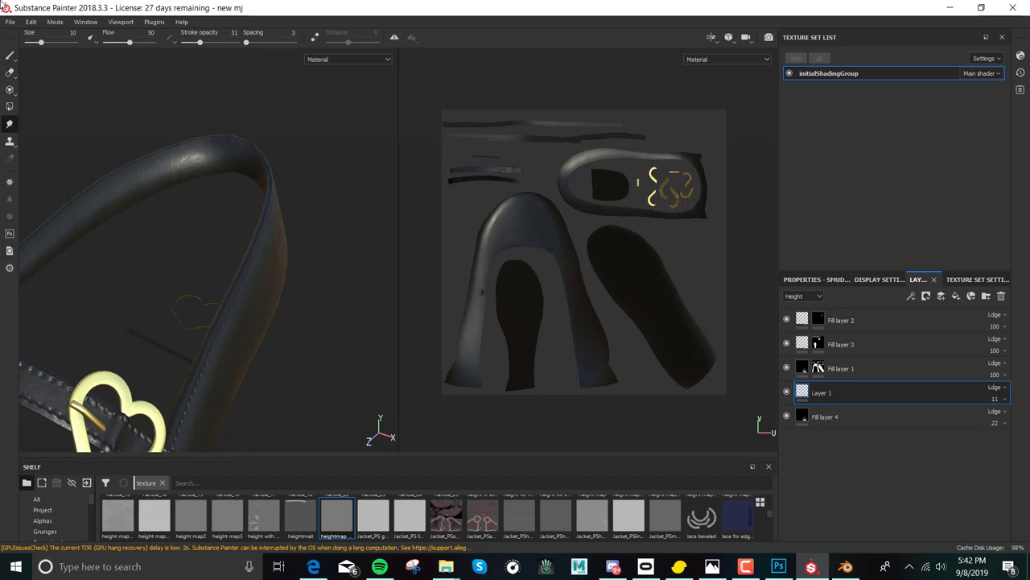
{"action": "left_click", "coordinate": [10, 22]}
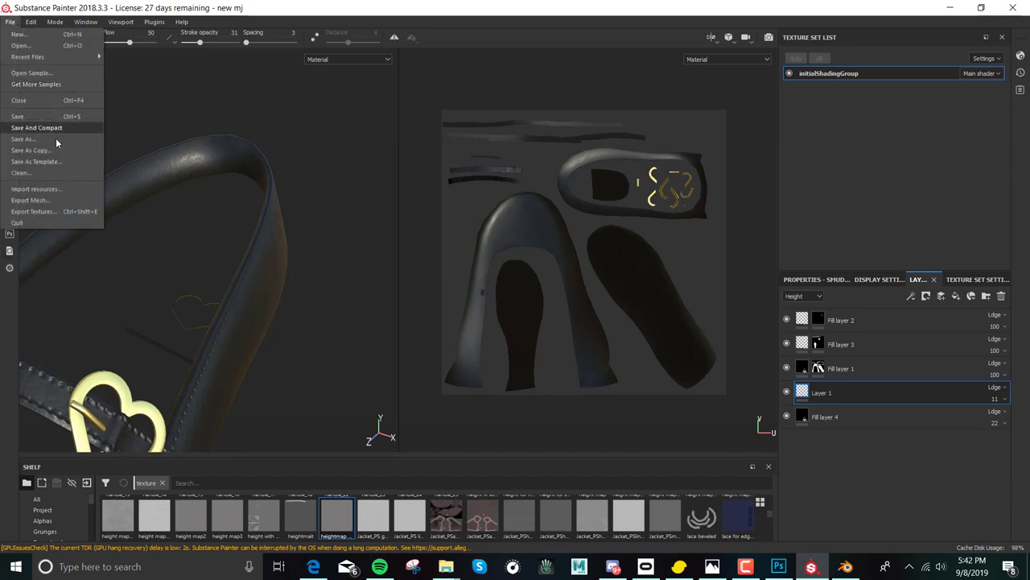
{"action": "left_click", "coordinate": [24, 139]}
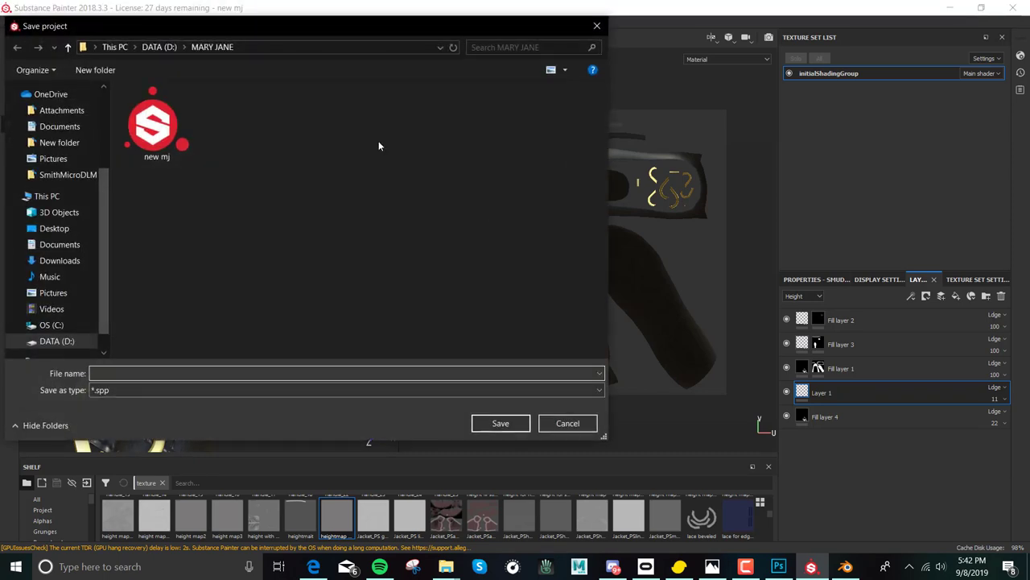
{"action": "left_click", "coordinate": [551, 429]}
- Import stitch roughness.png as a texture resource into the shelf 'shelf'
{"action": "left_click", "coordinate": [10, 22]}
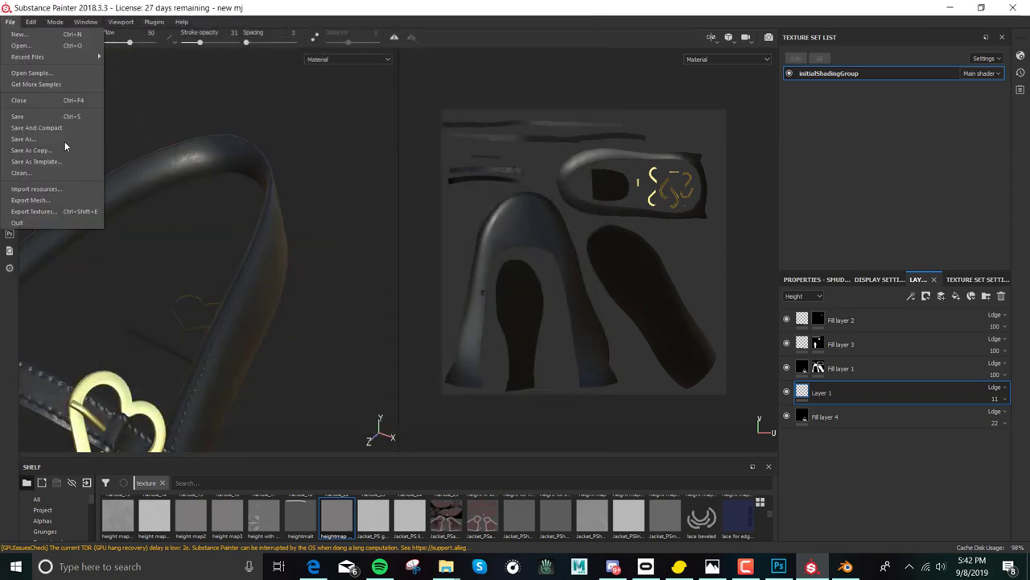
{"action": "left_click", "coordinate": [76, 188]}
{"action": "left_click", "coordinate": [573, 143]}
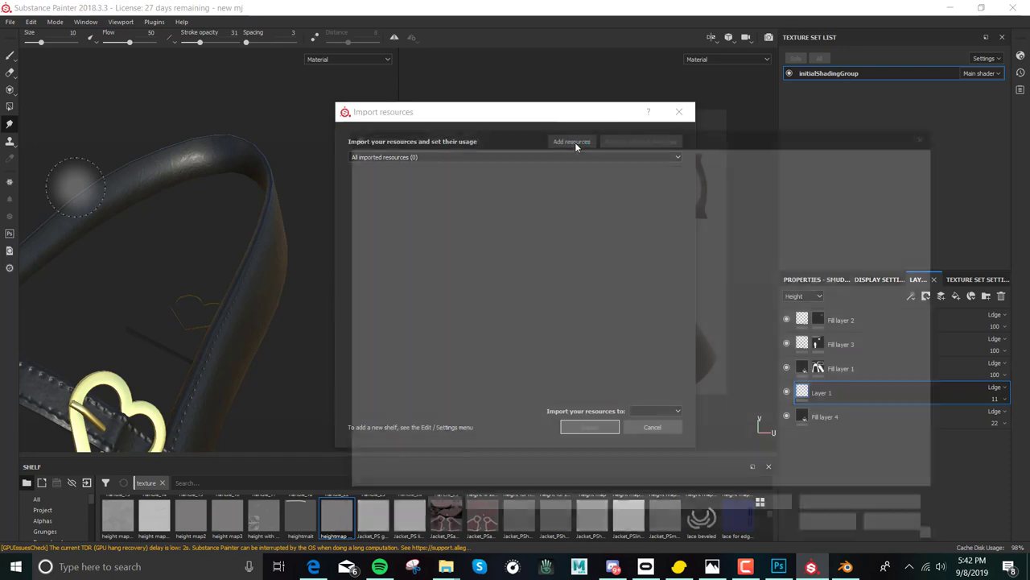
{"action": "left_click", "coordinate": [573, 411]}
{"action": "left_click", "coordinate": [833, 528]}
{"action": "left_click", "coordinate": [632, 174]}
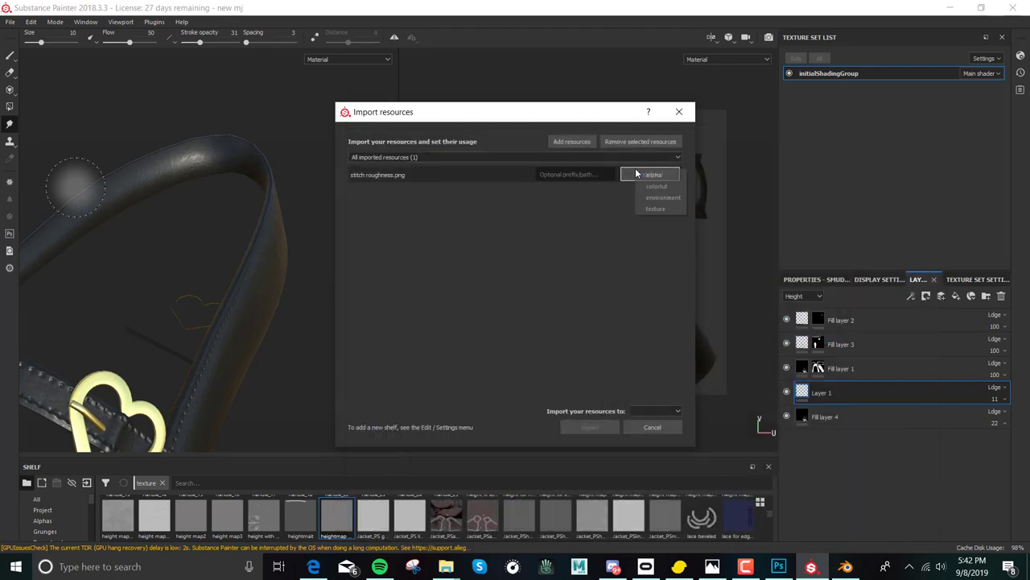
{"action": "left_click", "coordinate": [655, 209]}
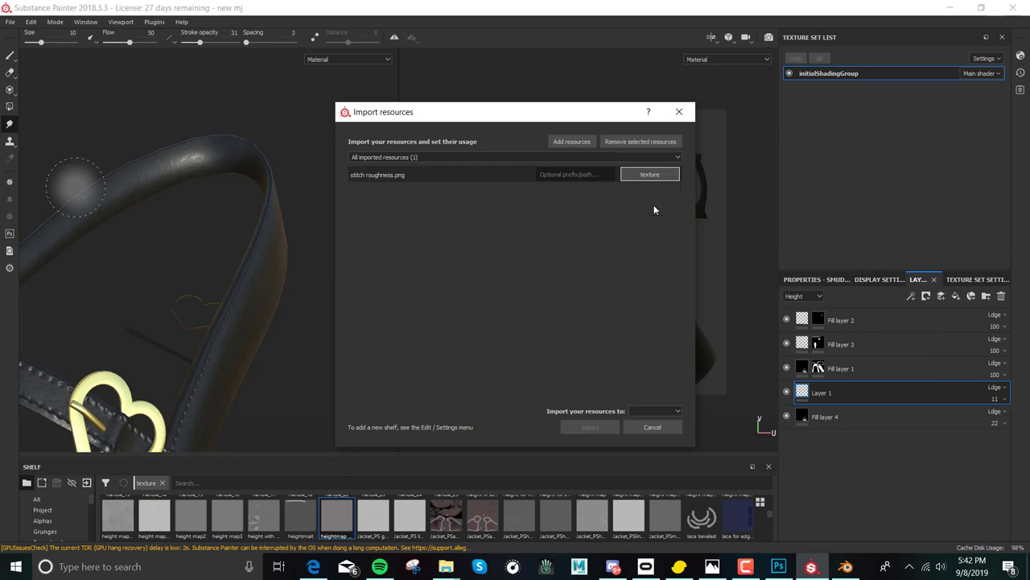
{"action": "left_click", "coordinate": [661, 410]}
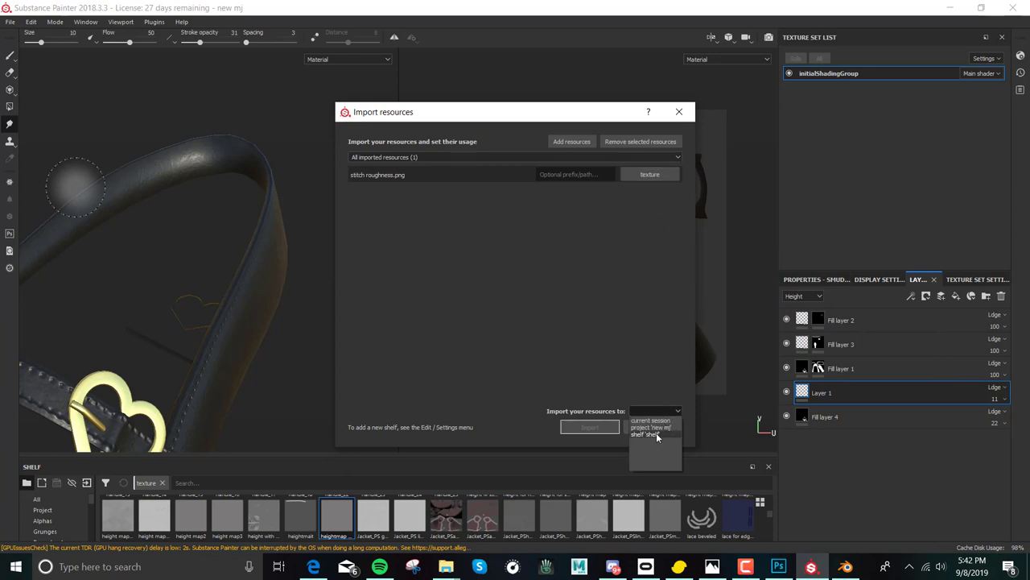
{"action": "left_click", "coordinate": [656, 433]}
{"action": "left_click", "coordinate": [590, 428]}
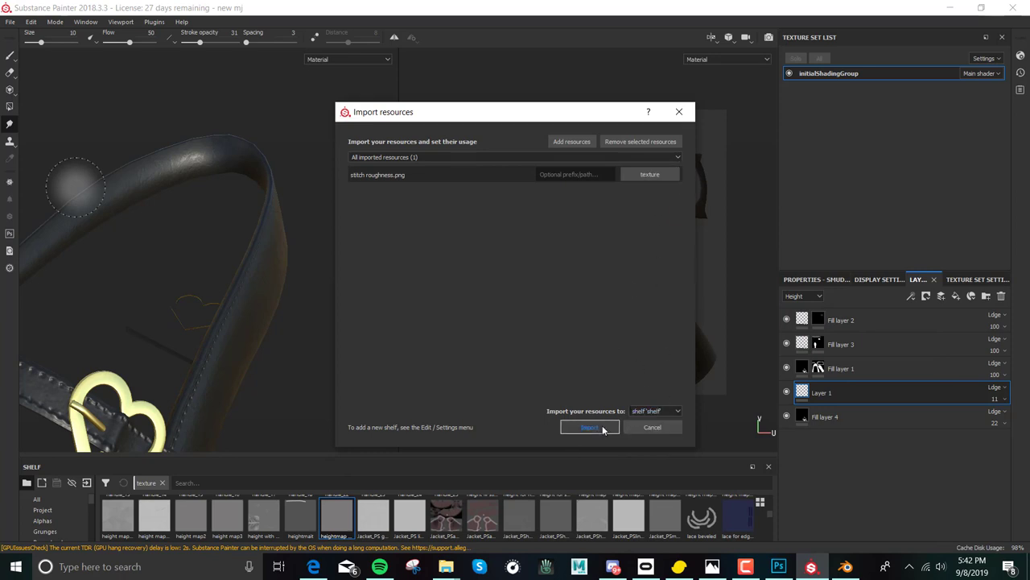
- Add a fill layer above Fill layer 2 and disable its color, normal and height channels
{"action": "key", "text": "1"}
{"action": "left_click", "coordinate": [836, 323]}
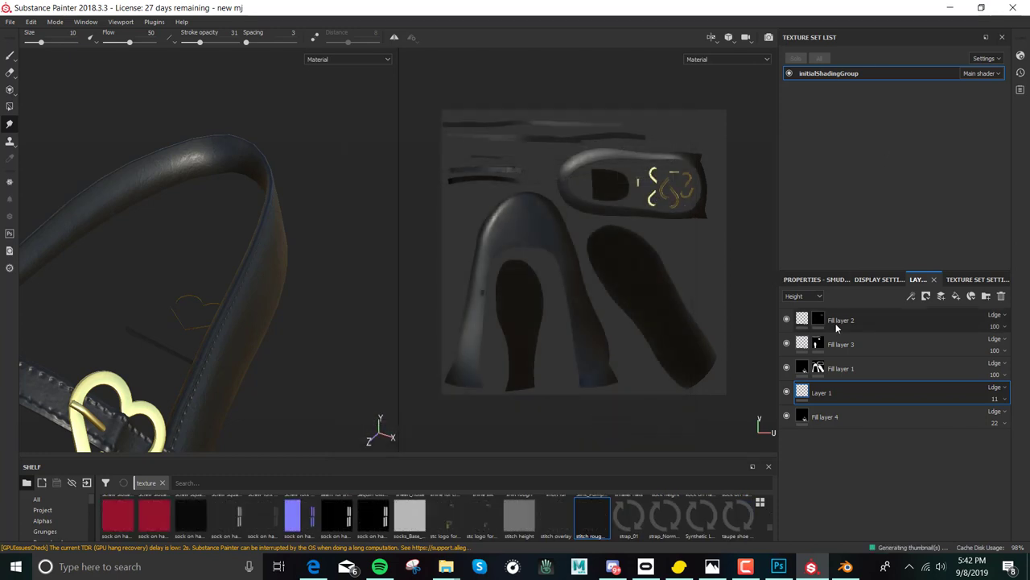
{"action": "left_click", "coordinate": [957, 296]}
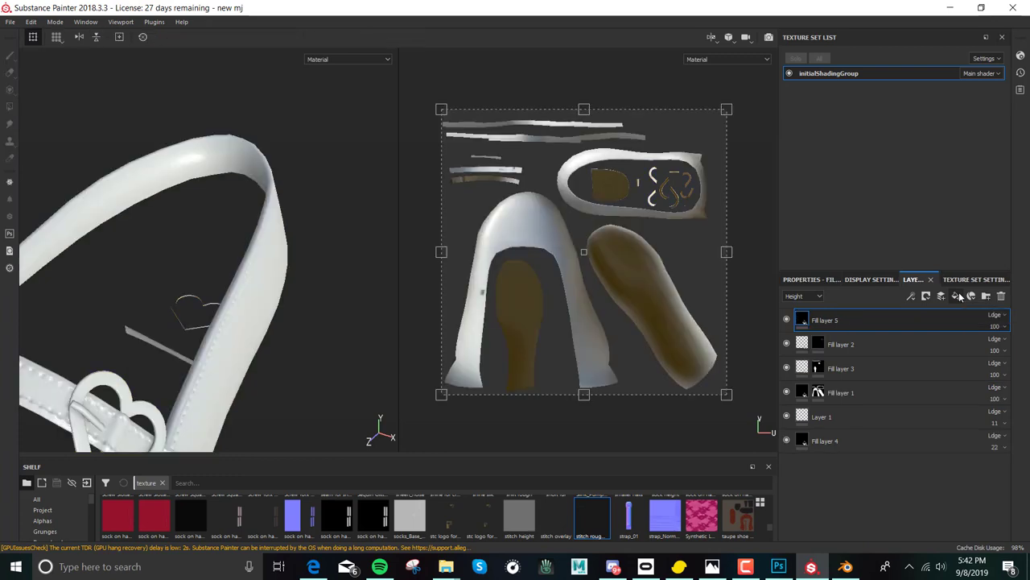
{"action": "left_click", "coordinate": [798, 281]}
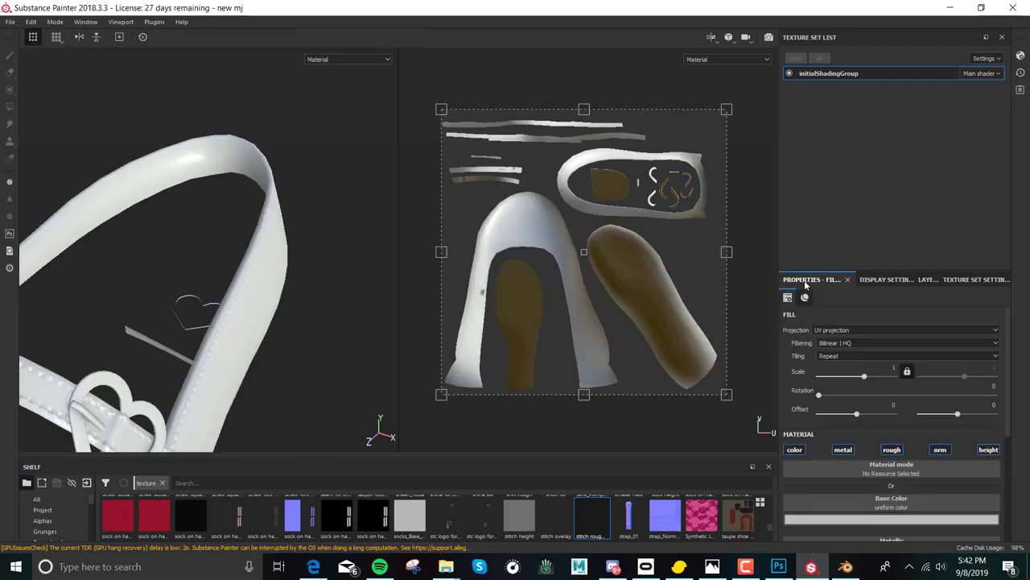
{"action": "left_click", "coordinate": [940, 449]}
{"action": "left_click", "coordinate": [989, 449]}
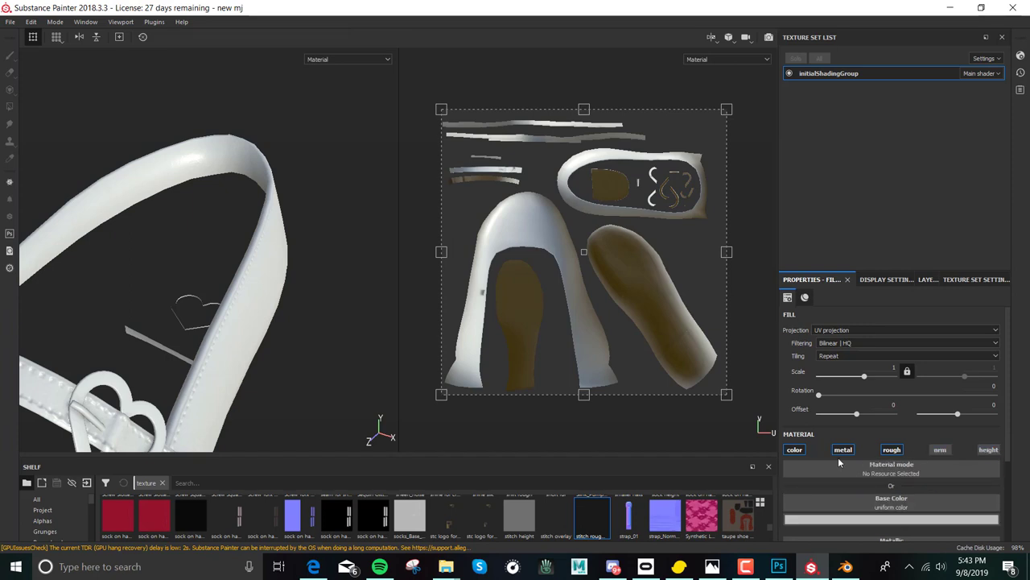
{"action": "left_click", "coordinate": [796, 451]}
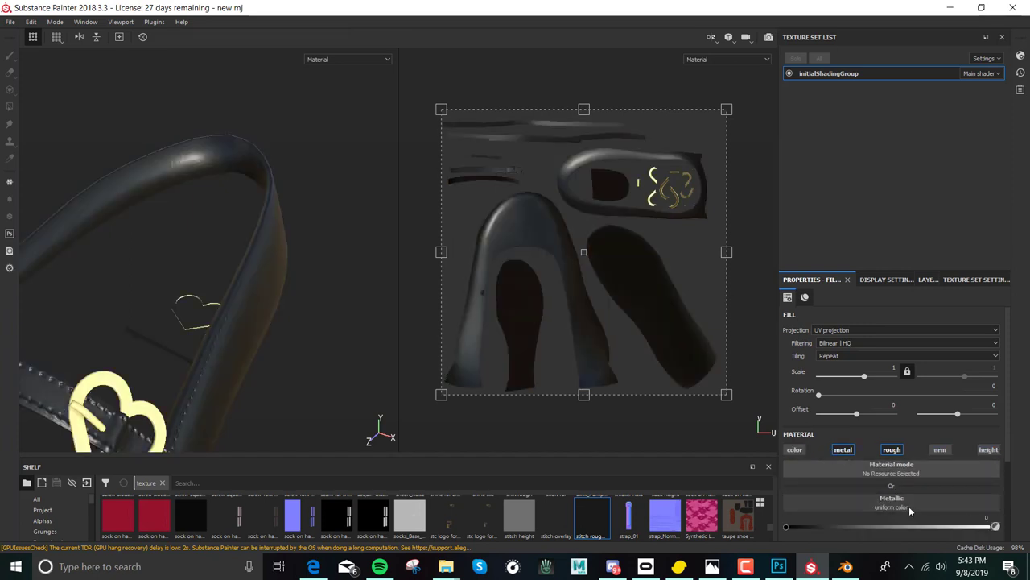
- Assign the stitch roughness texture to the new fill layer's roughness and check the result on the whole shoe
{"action": "scroll", "coordinate": [962, 467], "scroll_direction": "down", "scroll_amount": 3}
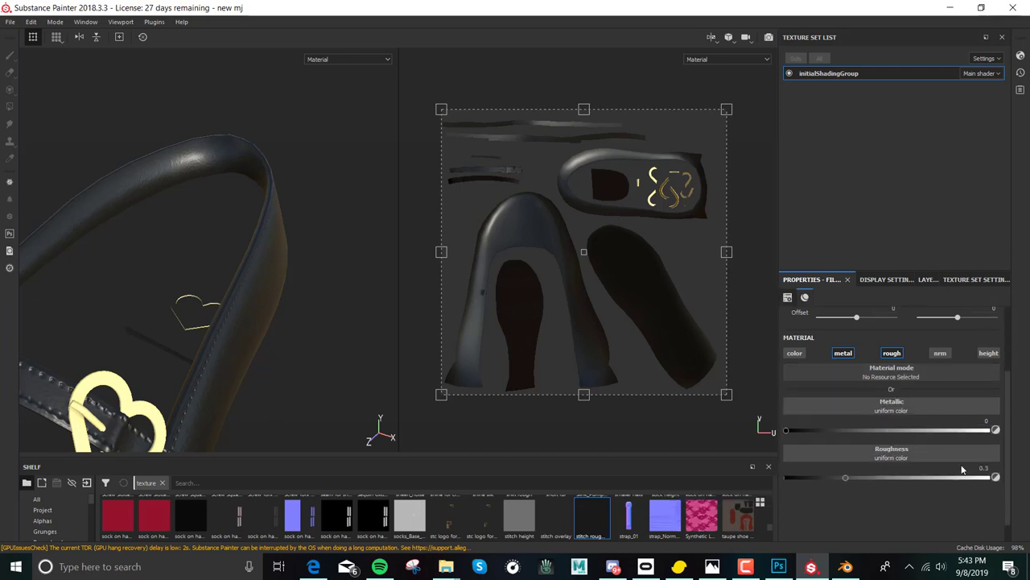
{"action": "left_click_drag", "start_coordinate": [615, 507], "coordinate": [857, 459]}
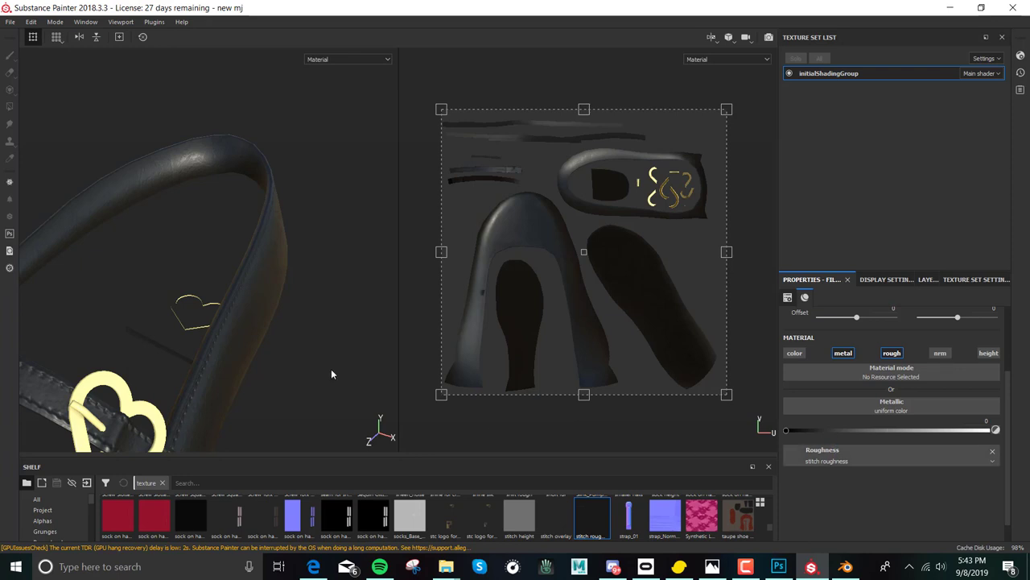
{"action": "left_click_drag", "start_coordinate": [307, 338], "coordinate": [96, 352], "text": "alt"}
{"action": "right_click_drag", "start_coordinate": [97, 351], "coordinate": [260, 305], "text": "alt"}
{"action": "left_click_drag", "start_coordinate": [259, 306], "coordinate": [232, 283], "text": "alt"}
{"action": "right_click_drag", "start_coordinate": [232, 282], "coordinate": [232, 258], "text": "alt"}
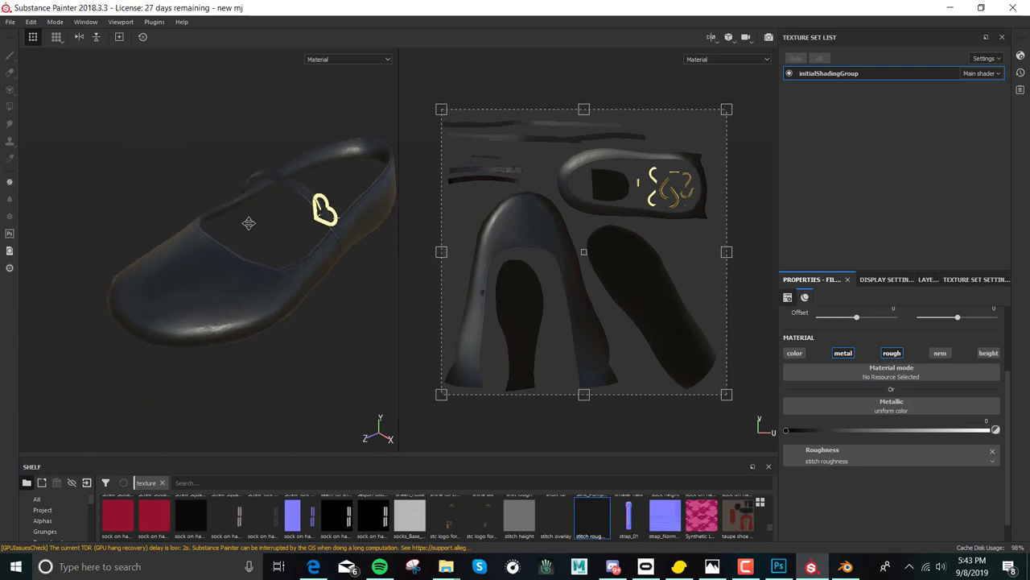
- Add a paint layer above Fill layer 5 and frame the shoe's heart buckle closely
{"action": "left_click", "coordinate": [920, 279]}
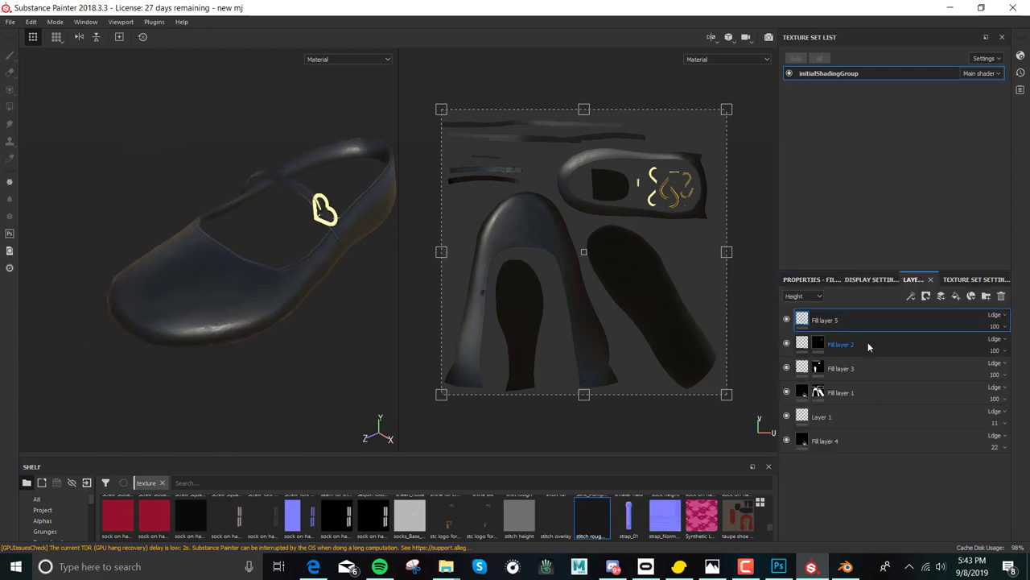
{"action": "scroll", "coordinate": [246, 376], "scroll_direction": "down", "scroll_amount": 2}
{"action": "mouse_move", "coordinate": [238, 373]}
{"action": "left_mouse_down", "text": "alt"}
{"action": "mouse_move", "coordinate": [378, 378]}
{"action": "mouse_move", "coordinate": [328, 335]}
{"action": "mouse_move", "coordinate": [334, 324]}
{"action": "mouse_move", "coordinate": [256, 318]}
{"action": "mouse_move", "coordinate": [115, 253]}
{"action": "mouse_move", "coordinate": [207, 276]}
{"action": "mouse_move", "coordinate": [154, 329]}
{"action": "mouse_move", "coordinate": [240, 324]}
{"action": "mouse_move", "coordinate": [251, 346]}
{"action": "mouse_move", "coordinate": [278, 352]}
{"action": "mouse_move", "coordinate": [336, 408]}
{"action": "mouse_move", "coordinate": [225, 426]}
{"action": "mouse_move", "coordinate": [214, 285]}
{"action": "mouse_move", "coordinate": [306, 193]}
{"action": "mouse_move", "coordinate": [330, 383]}
{"action": "mouse_move", "coordinate": [301, 371]}
{"action": "mouse_move", "coordinate": [298, 308]}
{"action": "mouse_move", "coordinate": [234, 359]}
{"action": "mouse_move", "coordinate": [246, 354]}
{"action": "left_mouse_up", "text": "alt"}
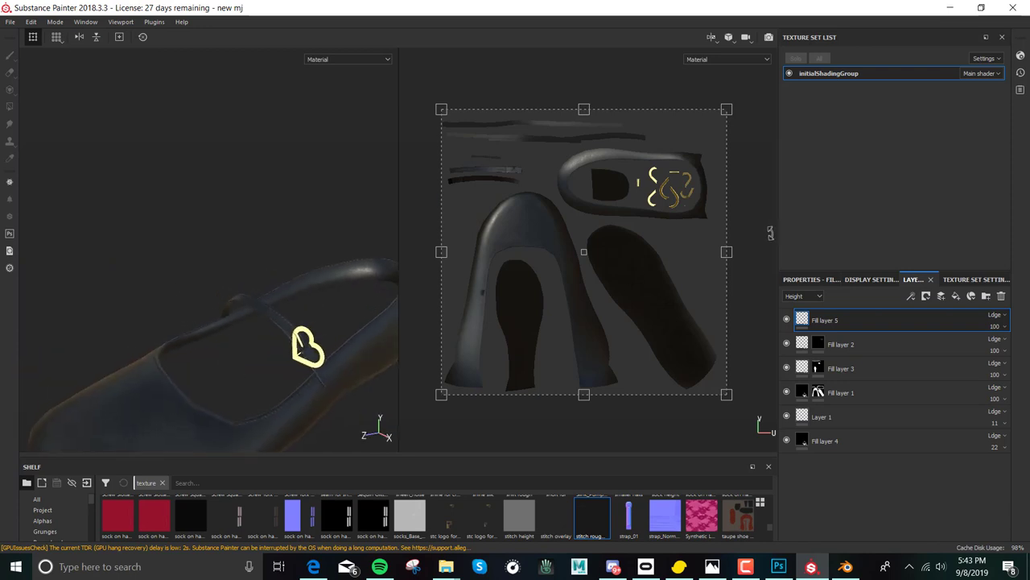
{"action": "left_click", "coordinate": [941, 296]}
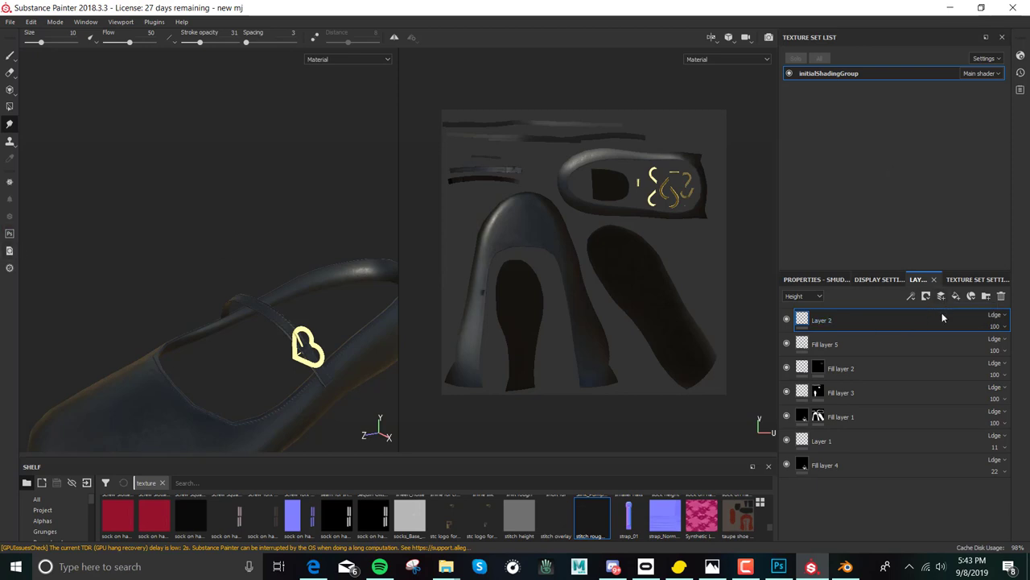
- Disable the metallic, roughness, normal and height channels of the smudge brush, leaving only color active
{"action": "left_click", "coordinate": [807, 280]}
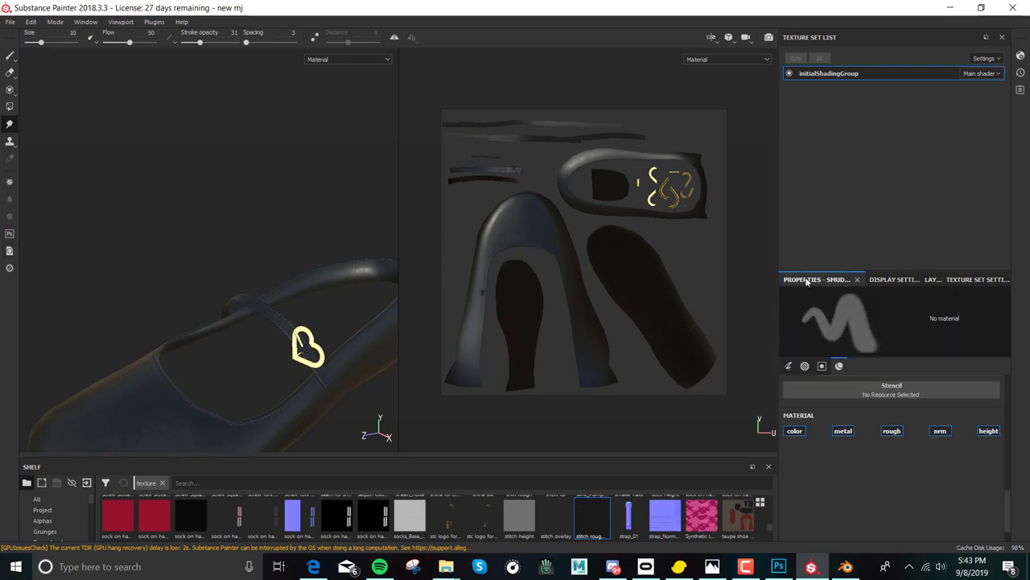
{"action": "left_click", "coordinate": [926, 279]}
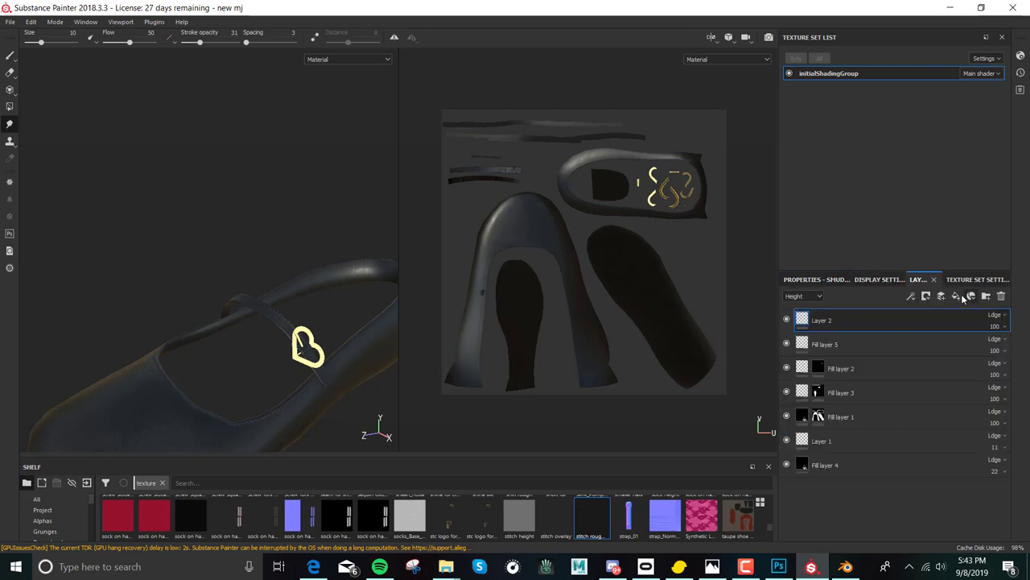
{"action": "left_click", "coordinate": [804, 280]}
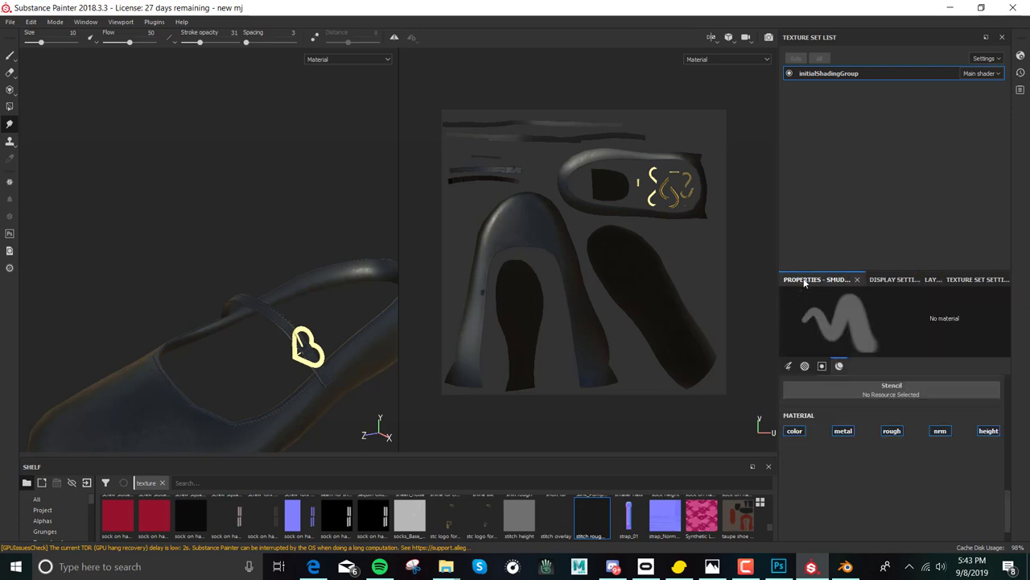
{"action": "left_click", "coordinate": [843, 431]}
{"action": "left_click", "coordinate": [892, 430]}
{"action": "left_click", "coordinate": [937, 431]}
{"action": "left_click", "coordinate": [987, 430]}
{"action": "left_click_drag", "start_coordinate": [1006, 500], "coordinate": [1006, 362]}
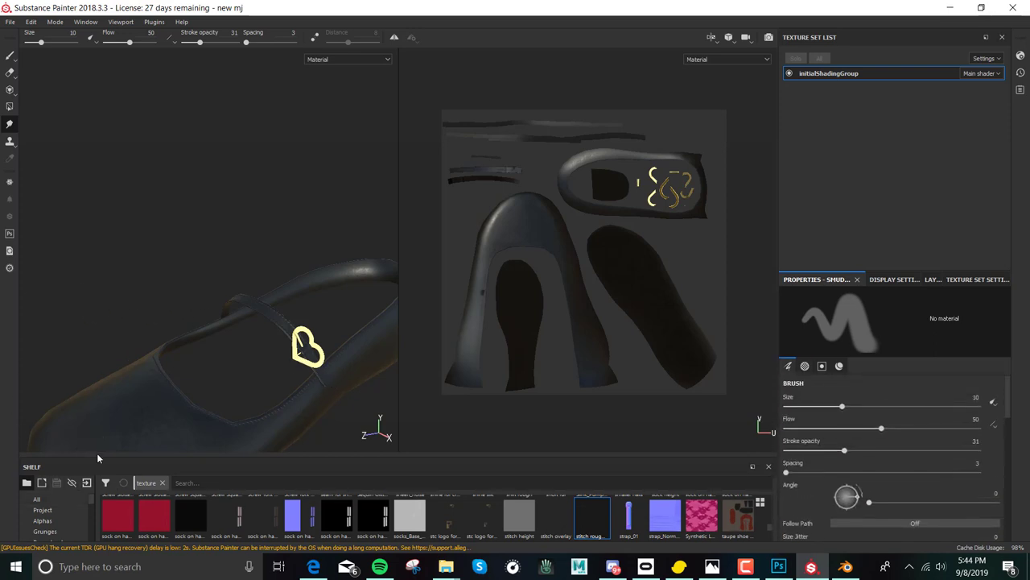
- Browse the shelf's brush presets, choose Dirt 2 for smudging and set its size to 5.53
{"action": "left_click_drag", "start_coordinate": [97, 458], "coordinate": [32, 259]}
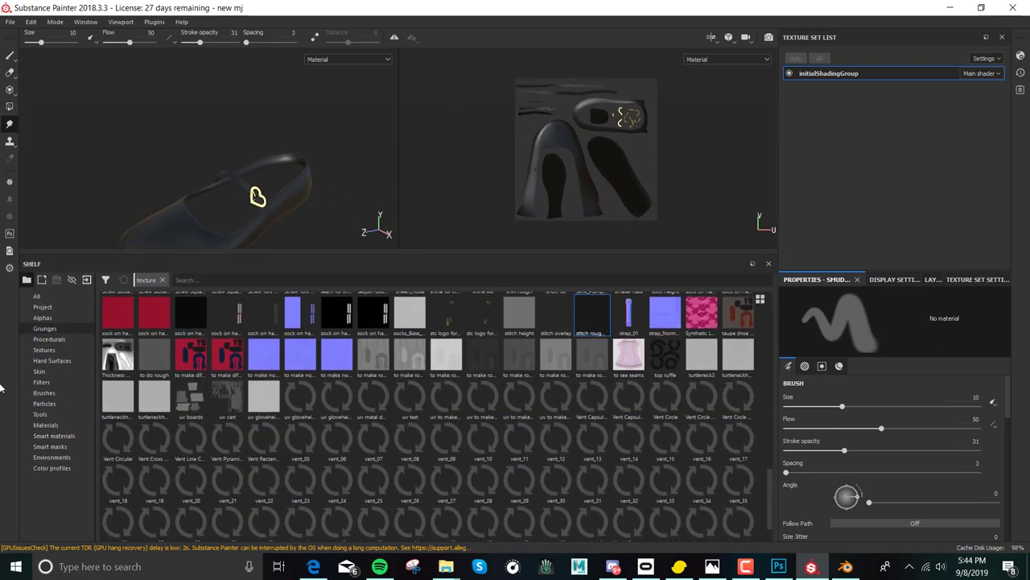
{"action": "left_click", "coordinate": [44, 393]}
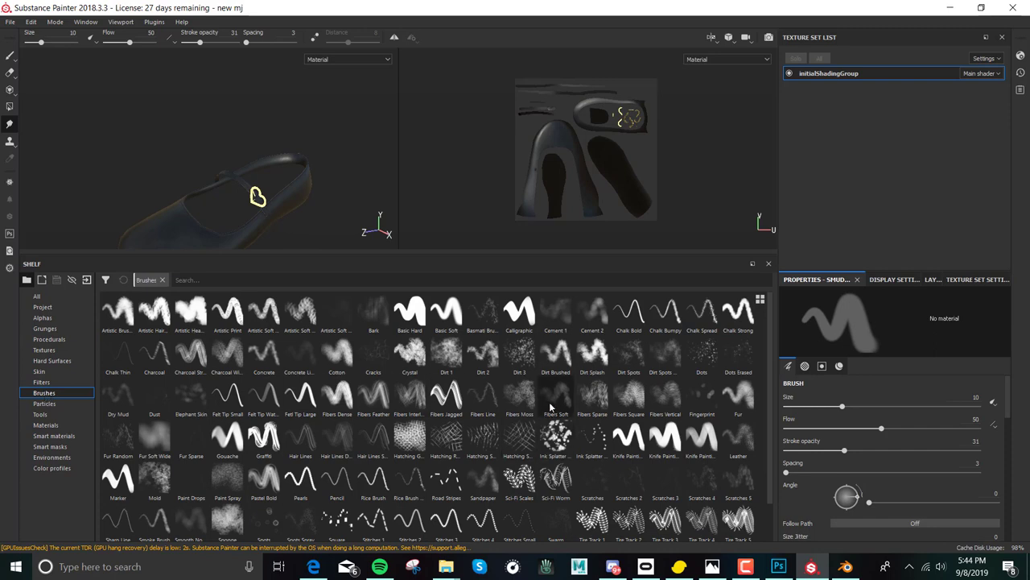
{"action": "mouse_move", "coordinate": [549, 408]}
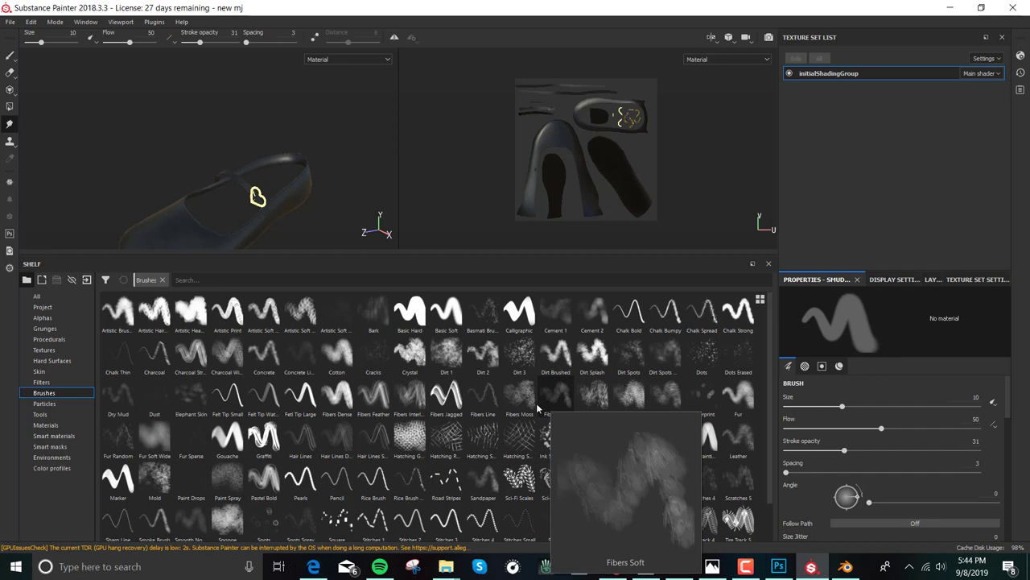
{"action": "mouse_move", "coordinate": [338, 313]}
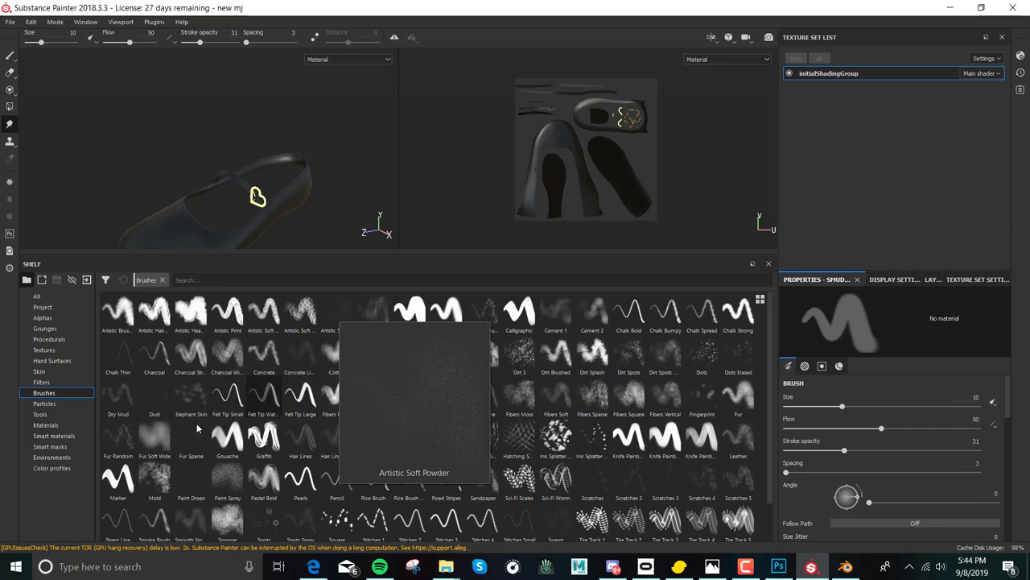
{"action": "mouse_move", "coordinate": [161, 434]}
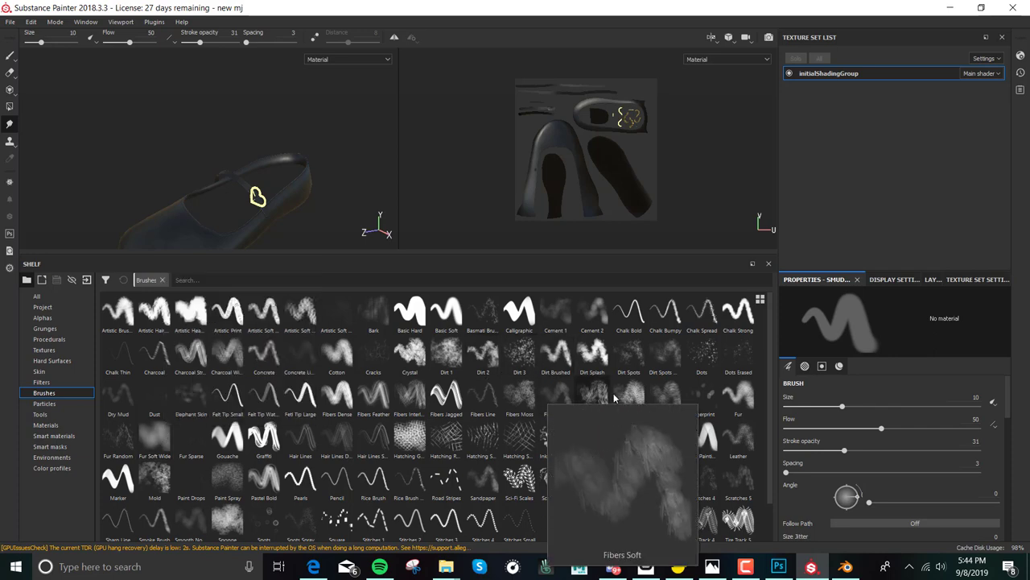
{"action": "mouse_move", "coordinate": [738, 487]}
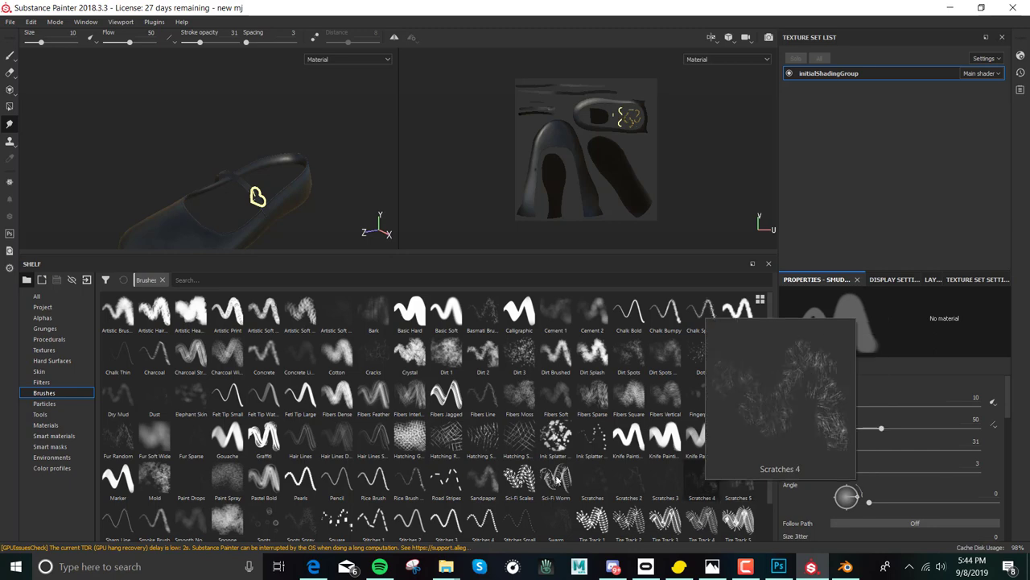
{"action": "left_click", "coordinate": [485, 360]}
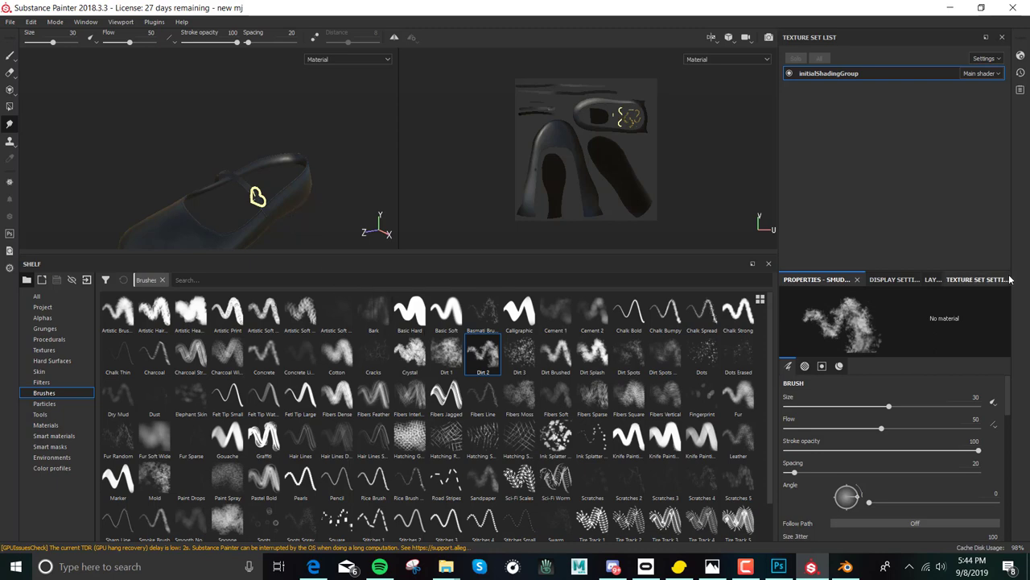
{"action": "left_click_drag", "start_coordinate": [889, 406], "coordinate": [830, 409]}
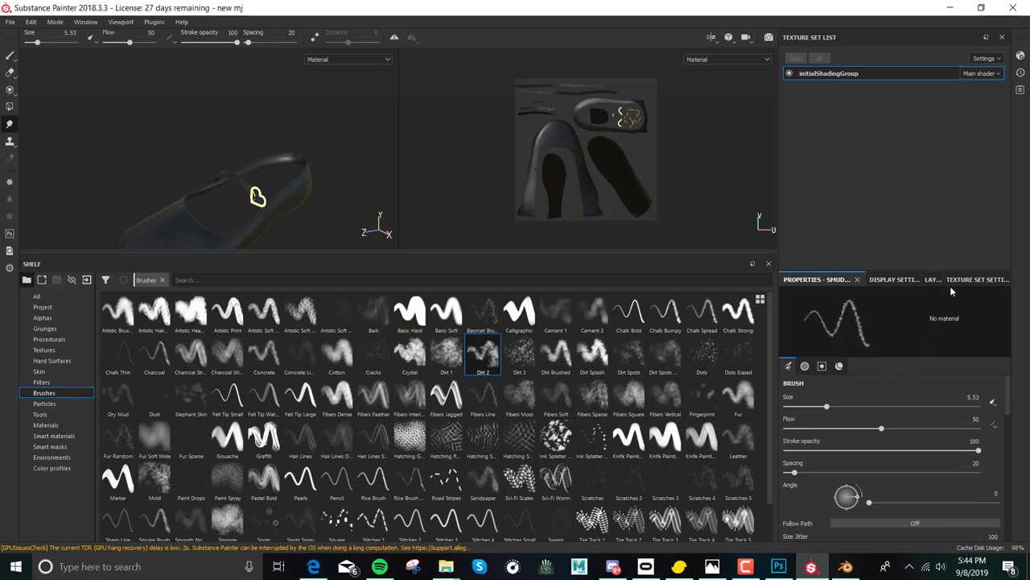
- Set the smudge brush's alignment to UV and bring the dark patch on the UV layout into view
{"action": "left_click", "coordinate": [933, 280]}
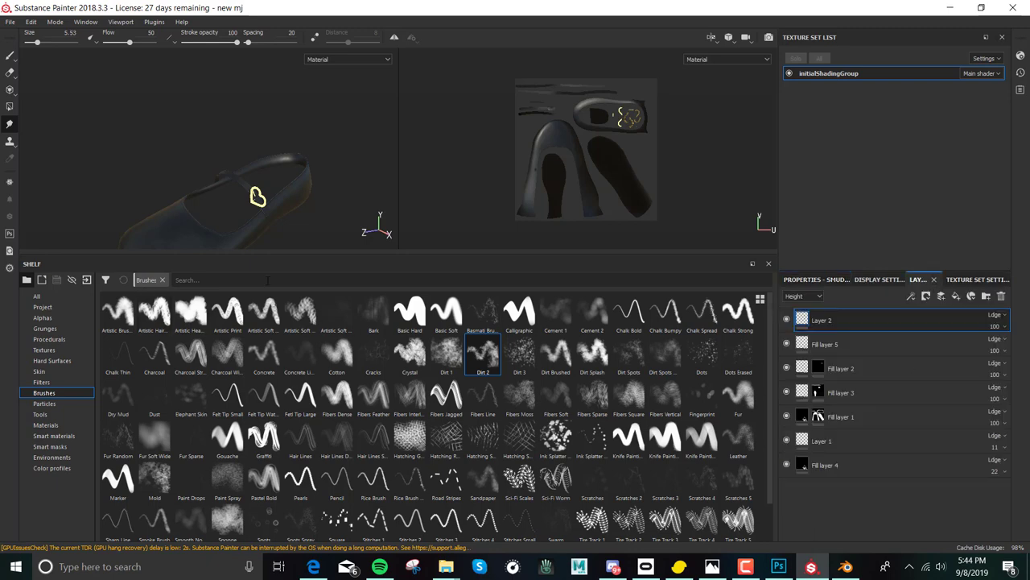
{"action": "left_click", "coordinate": [817, 279]}
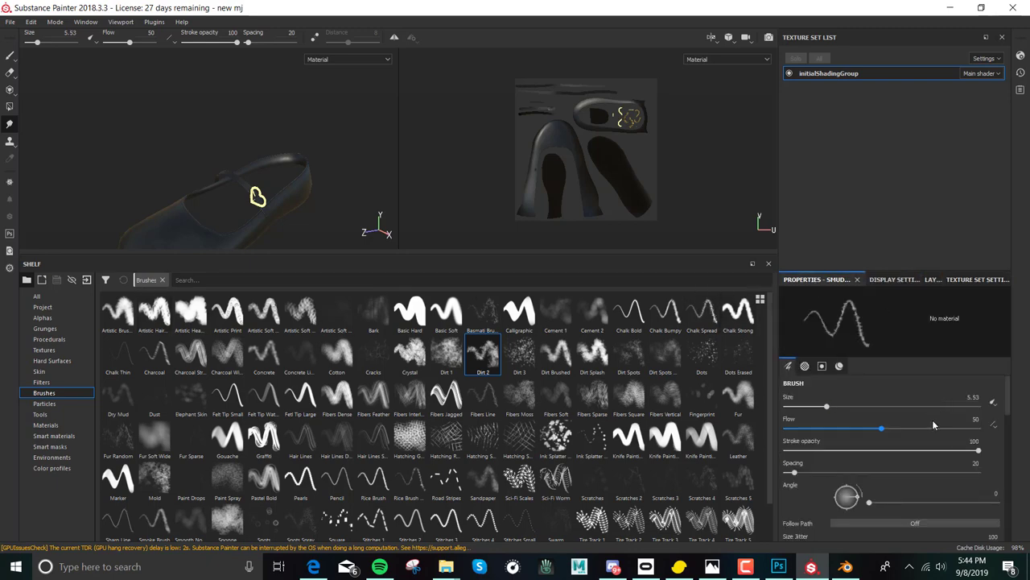
{"action": "scroll", "coordinate": [907, 420], "scroll_direction": "down", "scroll_amount": 2}
{"action": "scroll", "coordinate": [907, 421], "scroll_direction": "down", "scroll_amount": 4}
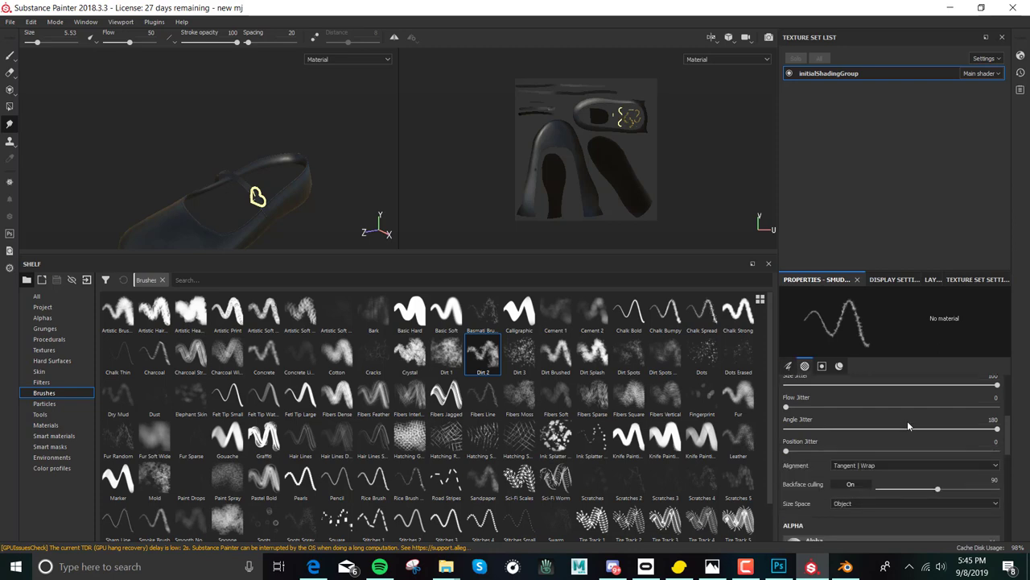
{"action": "left_click", "coordinate": [867, 435]}
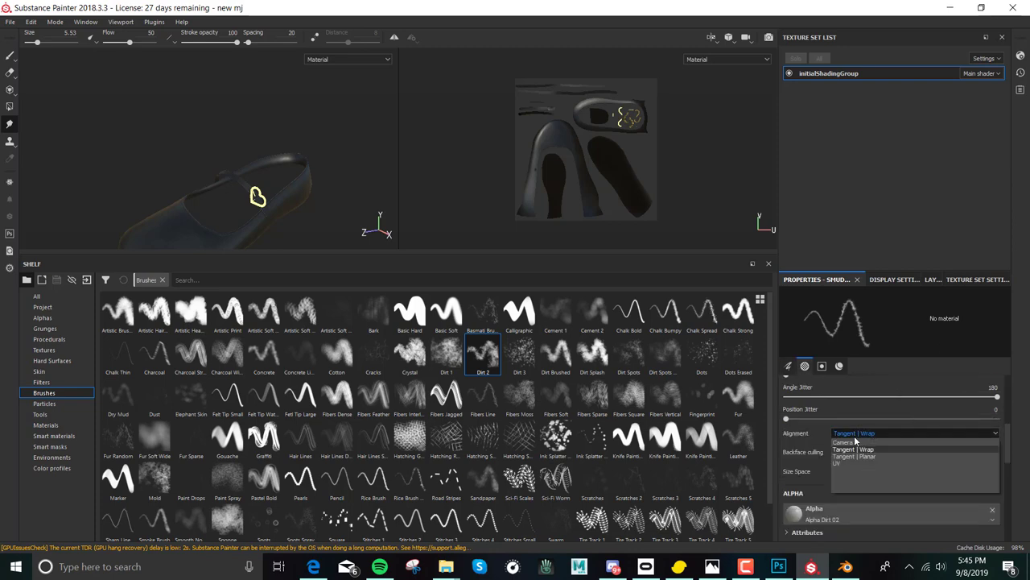
{"action": "left_click", "coordinate": [853, 464]}
{"action": "scroll", "coordinate": [544, 157], "scroll_direction": "up", "scroll_amount": 2}
{"action": "scroll", "coordinate": [544, 157], "scroll_direction": "up", "scroll_amount": 8}
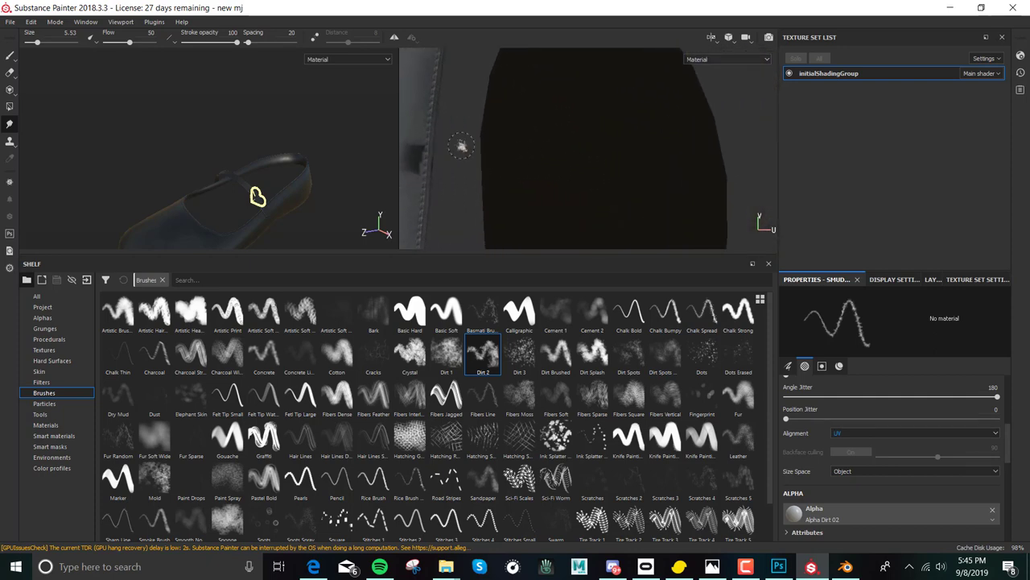
{"action": "scroll", "coordinate": [459, 147], "scroll_direction": "down", "scroll_amount": 5}
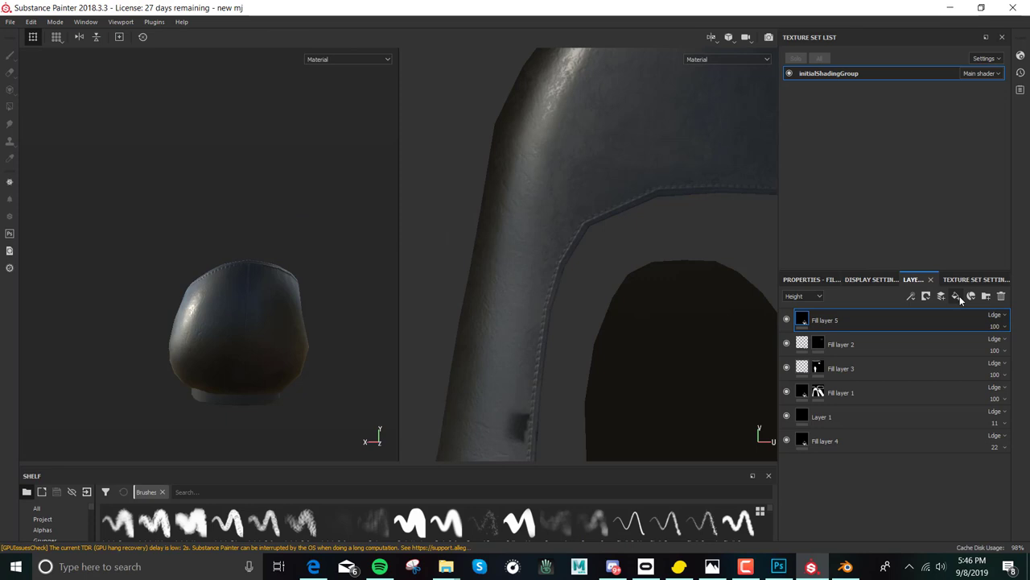
- Add a paint layer above Fill layer 5, show the layers' Base Color channel and set the new layer's blend mode to NMid
{"action": "left_click", "coordinate": [941, 296]}
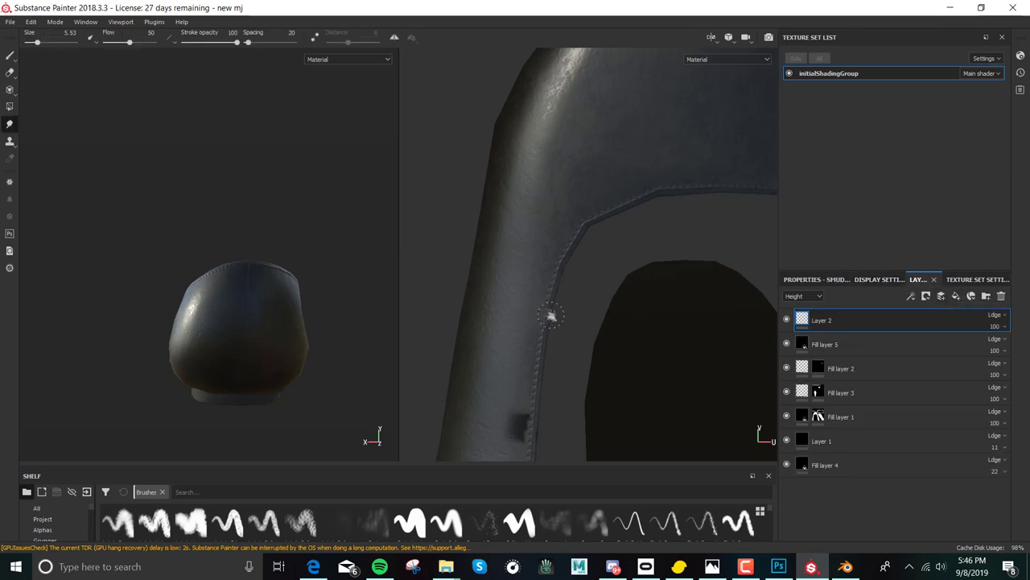
{"action": "left_click", "coordinate": [816, 298]}
{"action": "left_click", "coordinate": [805, 307]}
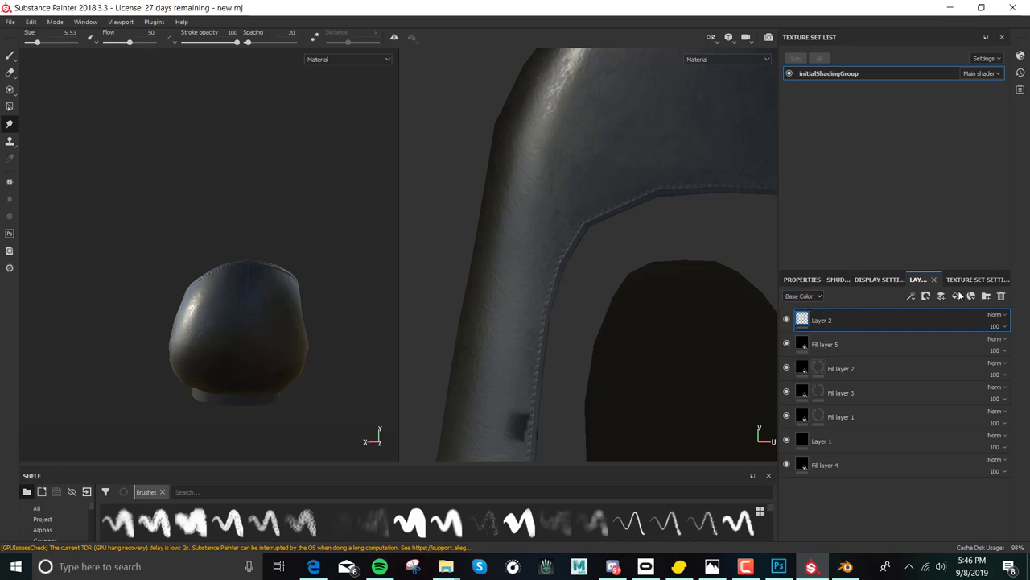
{"action": "left_click", "coordinate": [1001, 318]}
{"action": "left_click", "coordinate": [1001, 318]}
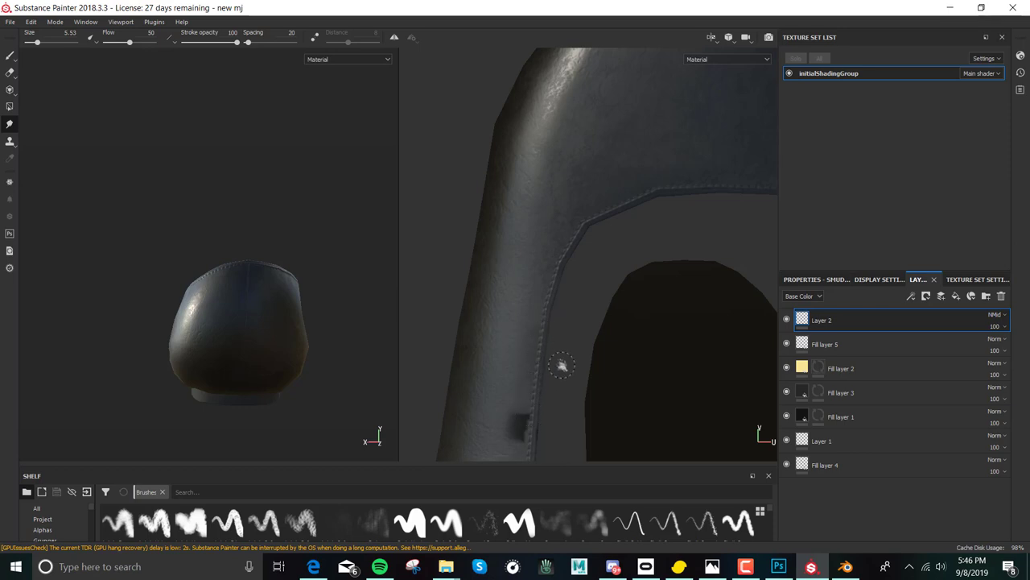
- Switch from smudging to the Paint tool and choose the Artistic Soft Powder brush
{"action": "left_click", "coordinate": [805, 281]}
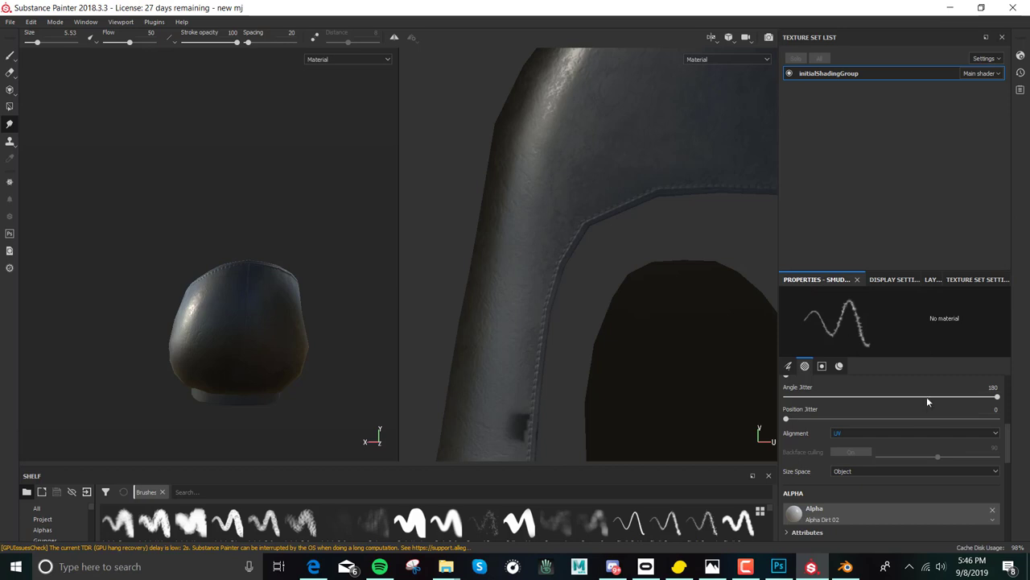
{"action": "scroll", "coordinate": [914, 414], "scroll_direction": "down", "scroll_amount": 1}
{"action": "scroll", "coordinate": [914, 414], "scroll_direction": "up", "scroll_amount": 4}
{"action": "scroll", "coordinate": [909, 418], "scroll_direction": "up", "scroll_amount": 2}
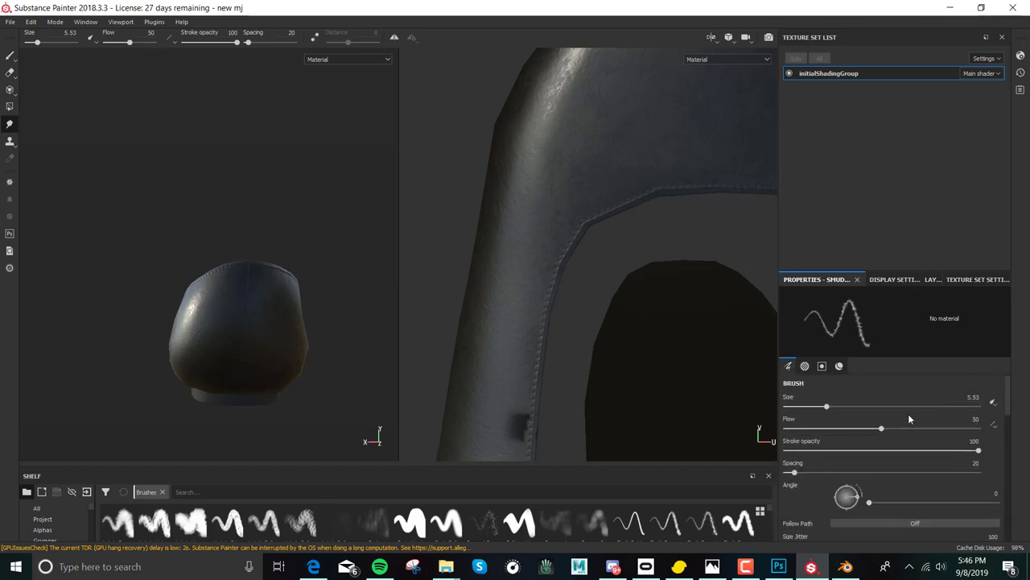
{"action": "left_click", "coordinate": [10, 55]}
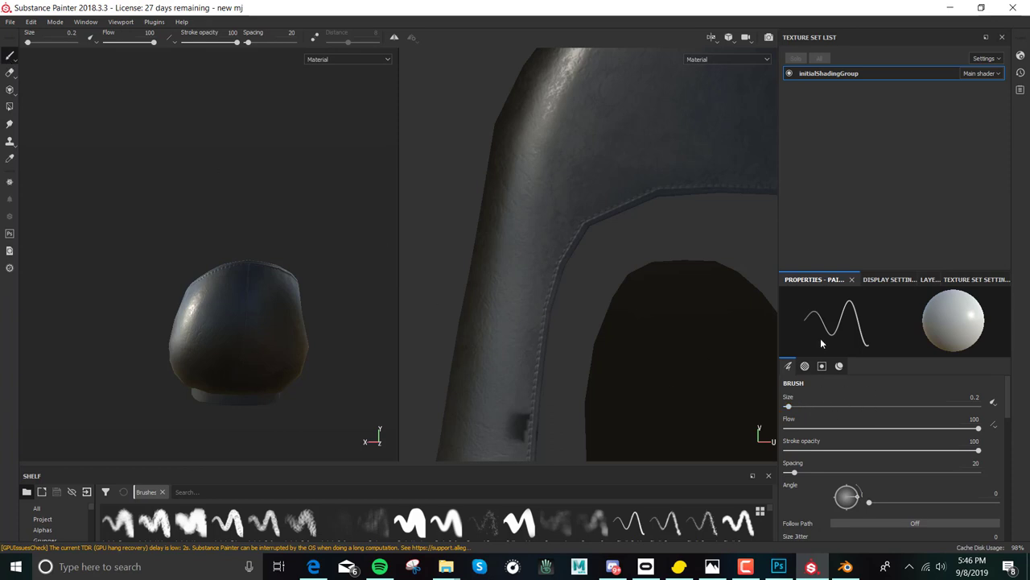
{"action": "left_click", "coordinate": [346, 523]}
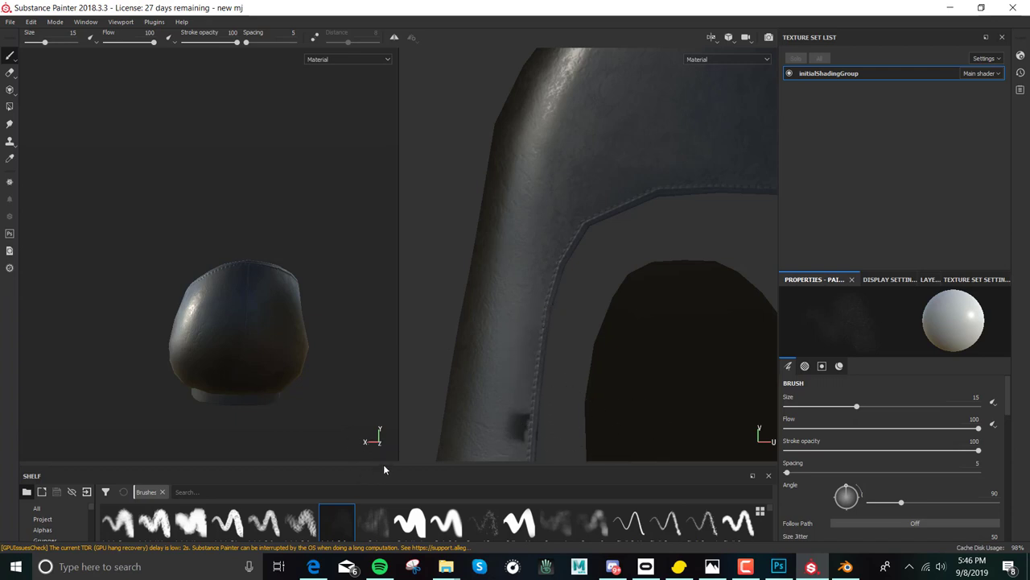
{"action": "mouse_move", "coordinate": [384, 465]}
{"action": "left_mouse_down"}
{"action": "mouse_move", "coordinate": [405, 408]}
{"action": "mouse_move", "coordinate": [394, 376]}
{"action": "left_mouse_up"}
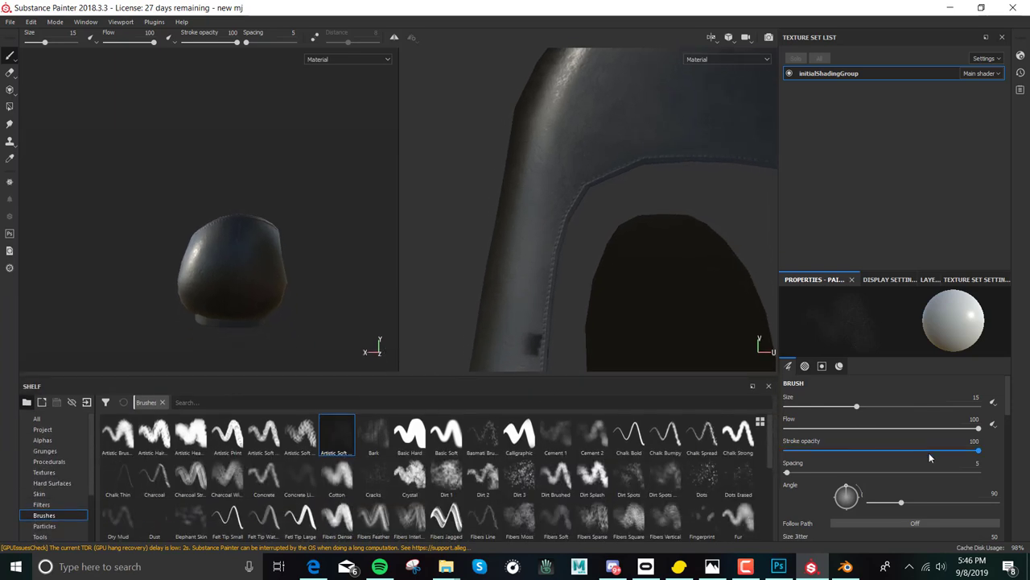
- Disable the paint brush's height channel and enable only its color channel
{"action": "scroll", "coordinate": [943, 476], "scroll_direction": "down", "scroll_amount": 10}
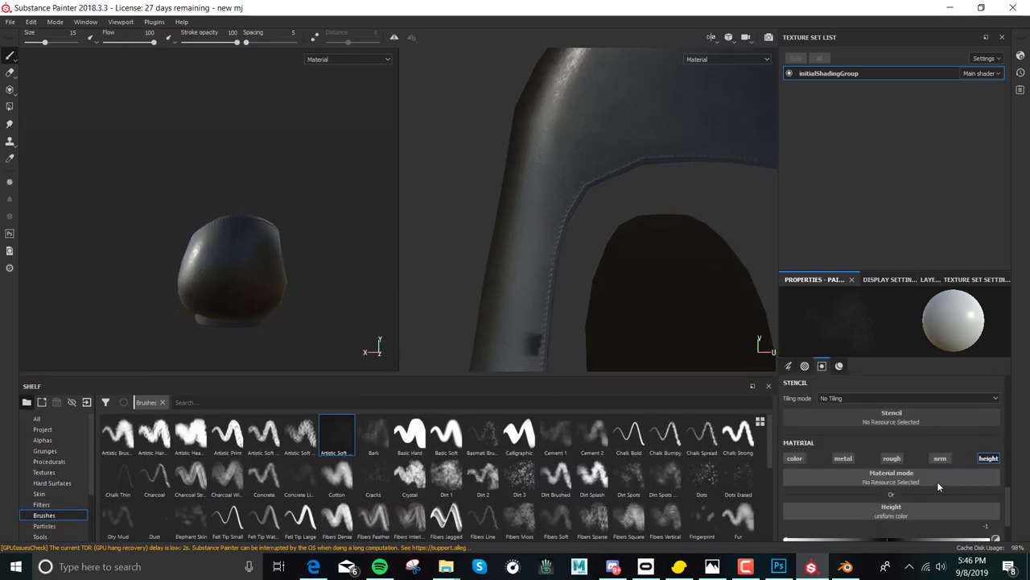
{"action": "left_click", "coordinate": [989, 425]}
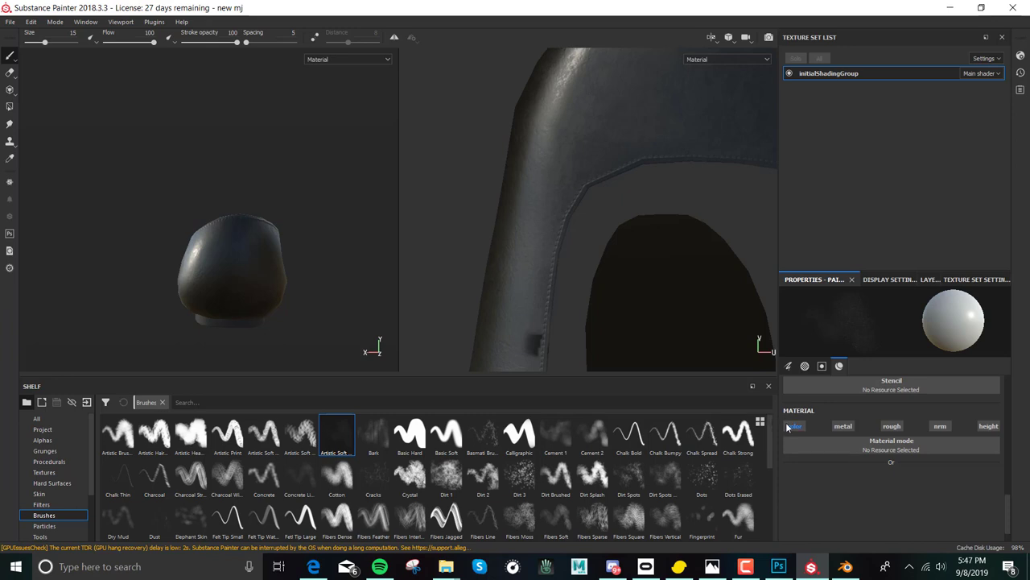
{"action": "left_click", "coordinate": [790, 426]}
{"action": "left_click", "coordinate": [843, 425]}
{"action": "left_click", "coordinate": [845, 426]}
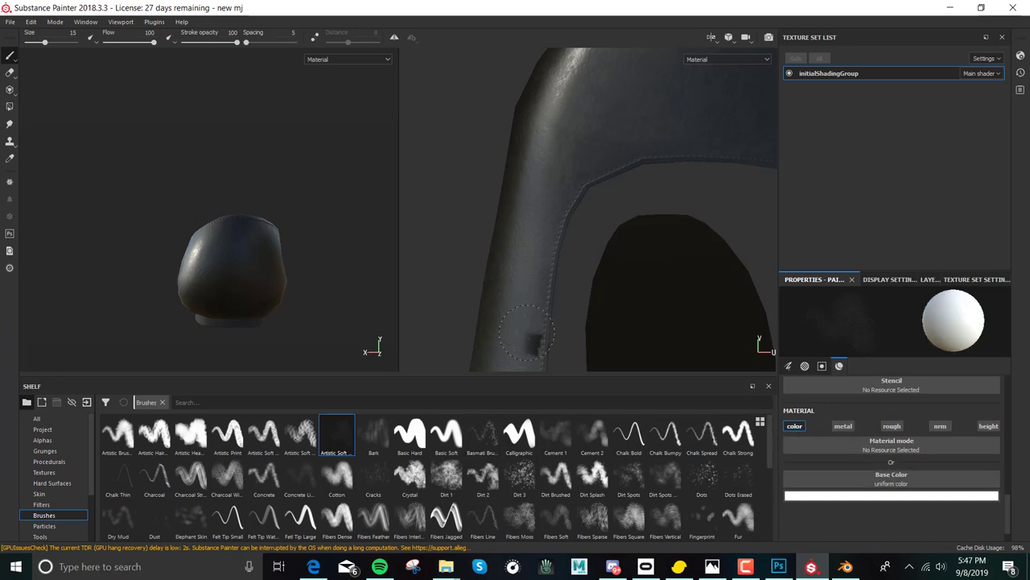
{"action": "key", "text": "c"}
{"action": "key", "text": "m"}
- Change the paint brush for Layer 2 to the Dirt Brushed preset
{"action": "left_click", "coordinate": [921, 278]}
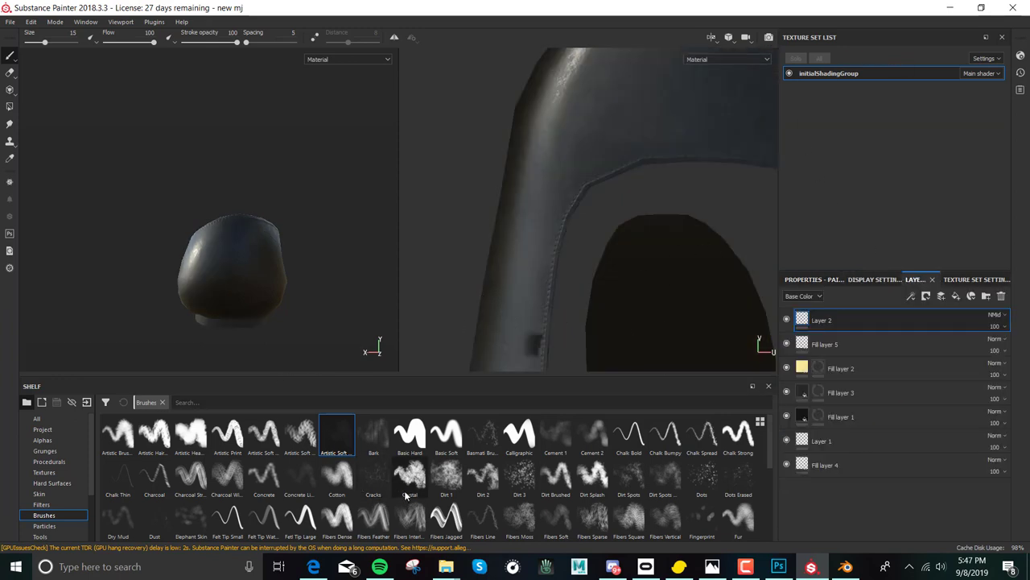
{"action": "left_click", "coordinate": [551, 483]}
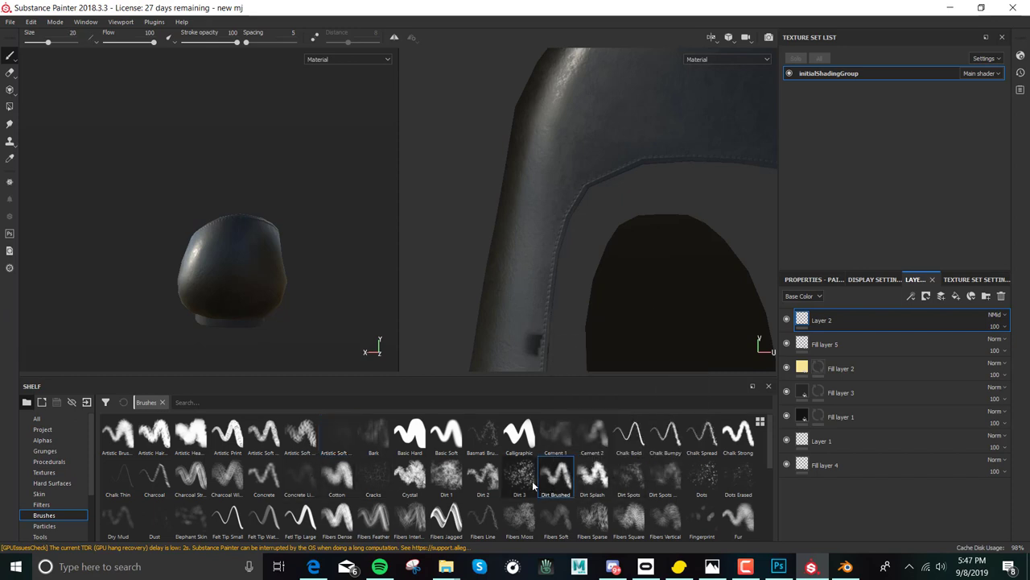
{"action": "mouse_move", "coordinate": [533, 484]}
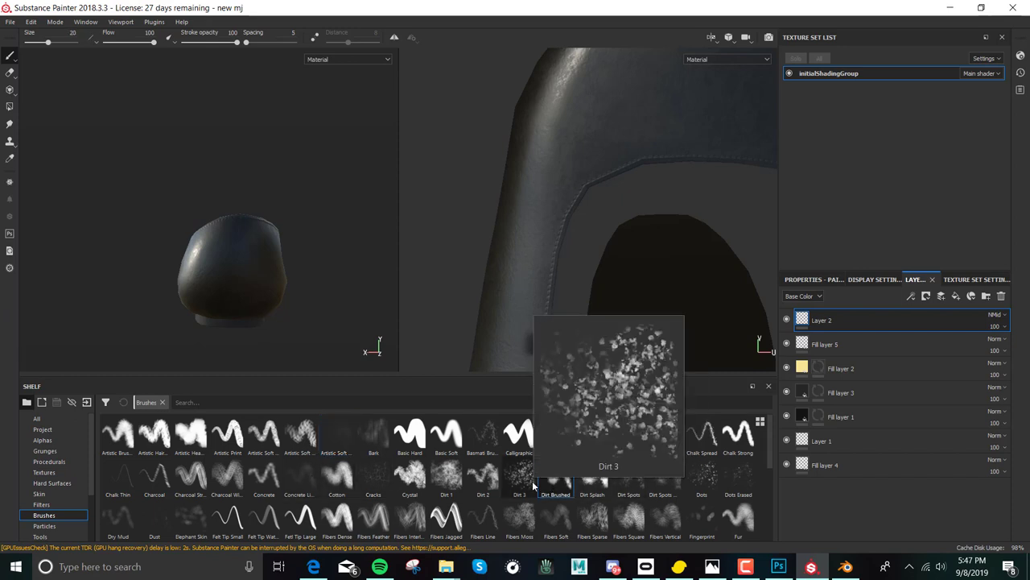
- Switch the paint brush to the Dirt 2 preset and set its size to 3.78
{"action": "left_click", "coordinate": [485, 483]}
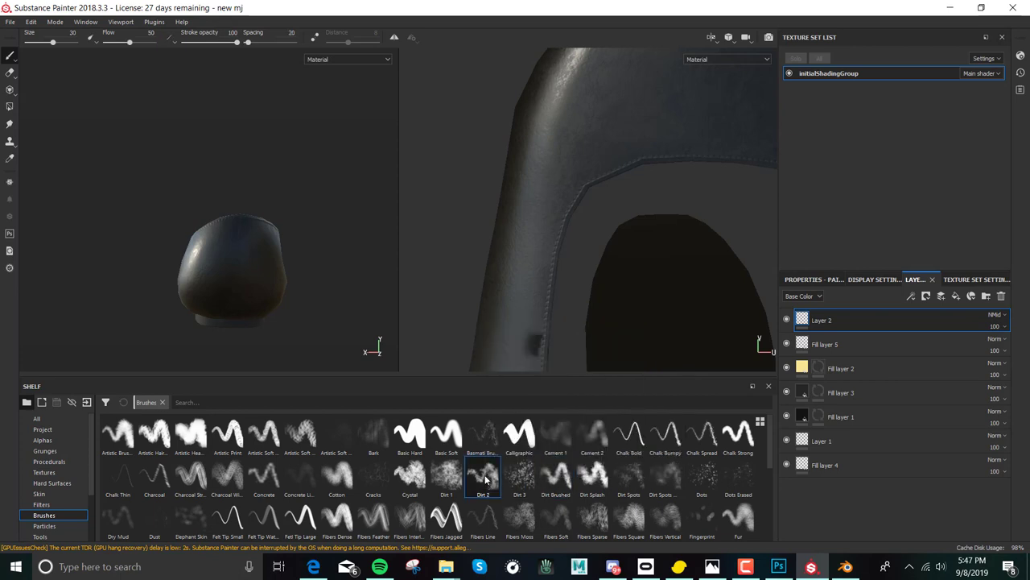
{"action": "left_click", "coordinate": [819, 279]}
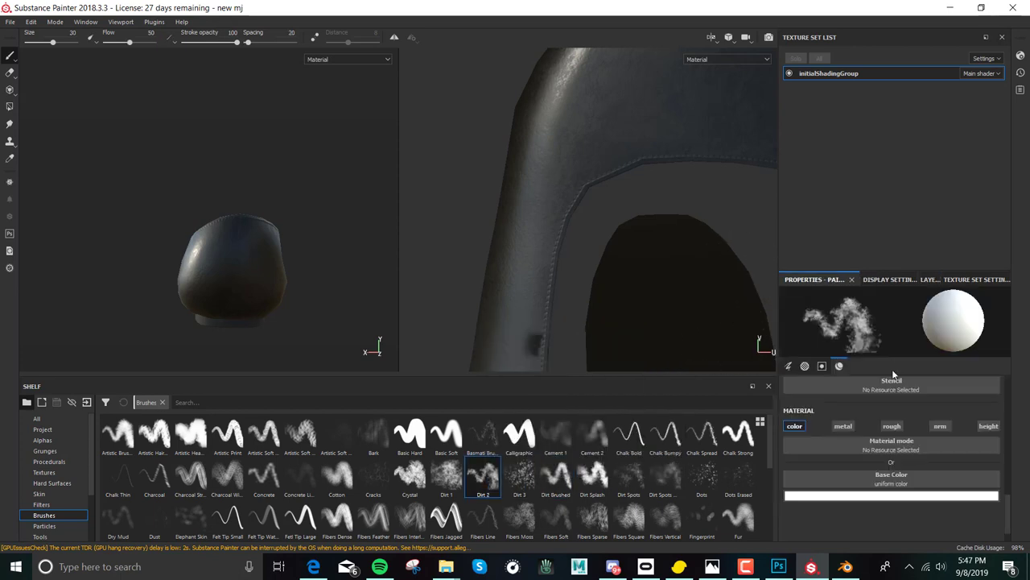
{"action": "scroll", "coordinate": [829, 432], "scroll_direction": "up", "scroll_amount": 6}
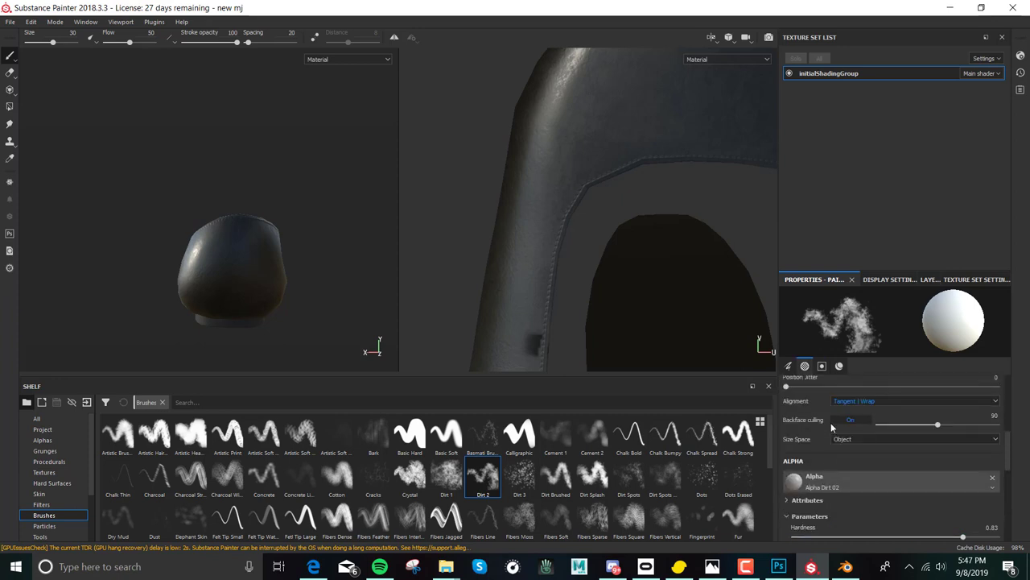
{"action": "scroll", "coordinate": [828, 427], "scroll_direction": "up", "scroll_amount": 3}
{"action": "left_click_drag", "start_coordinate": [884, 408], "coordinate": [796, 410]}
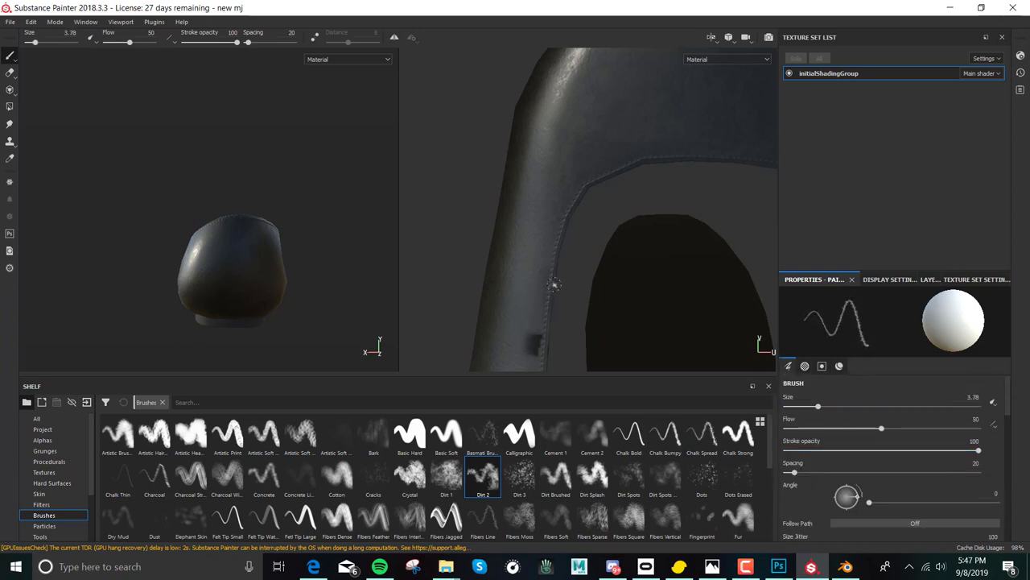
- Try dabbing the Dirt 2 brush on the stitched edge of the shoe's opening, and undo each dab
{"action": "left_click", "coordinate": [552, 274]}
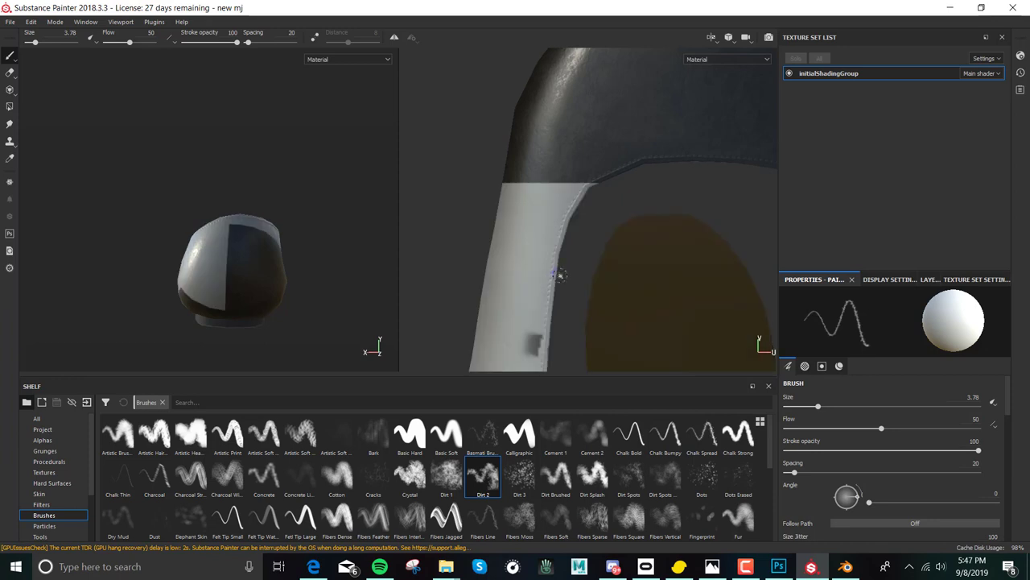
{"action": "key", "text": "ctrl+z"}
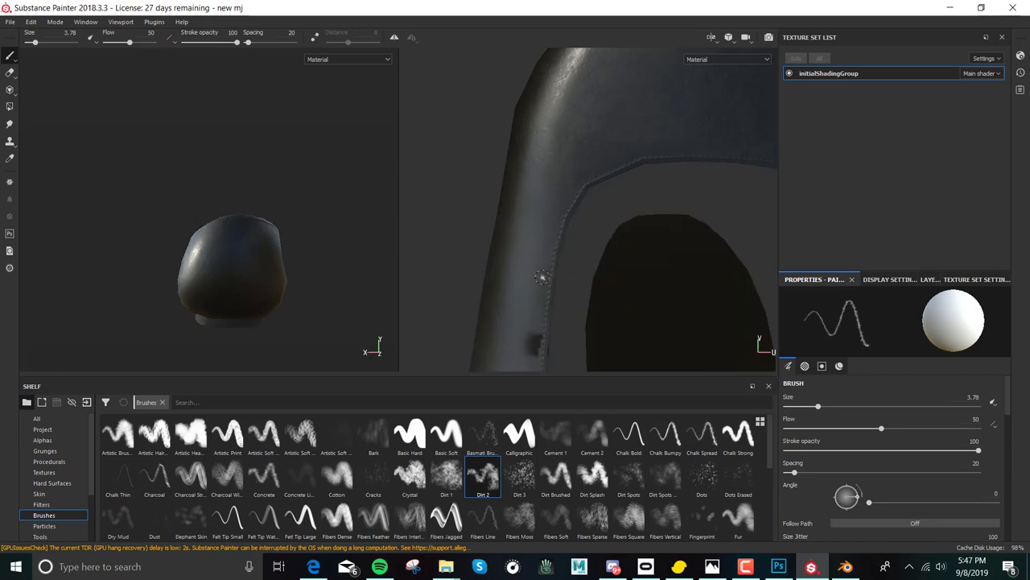
{"action": "left_click_drag", "start_coordinate": [283, 244], "coordinate": [351, 278], "text": "alt"}
{"action": "left_click", "coordinate": [332, 275]}
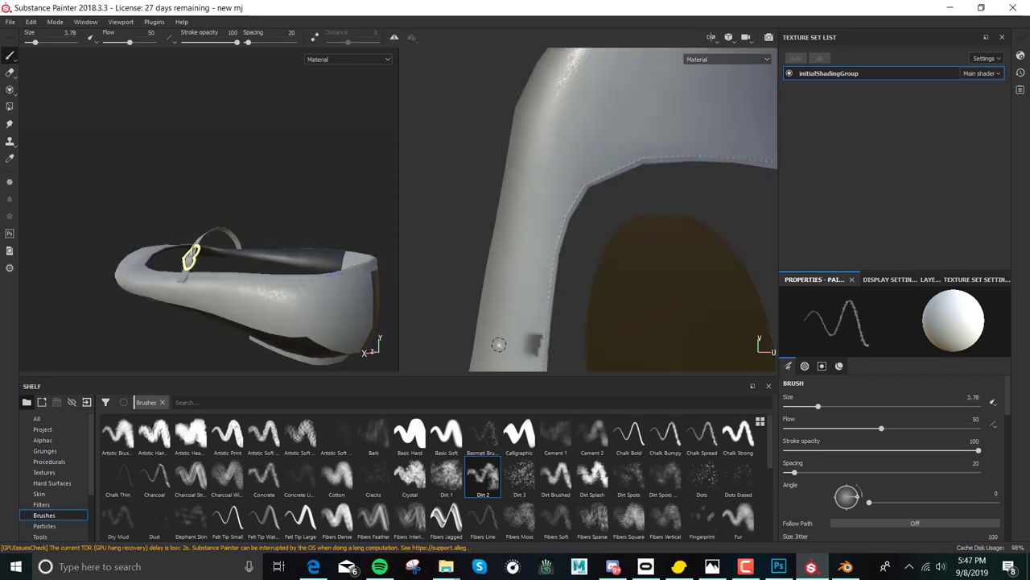
{"action": "key", "text": "ctrl+z"}
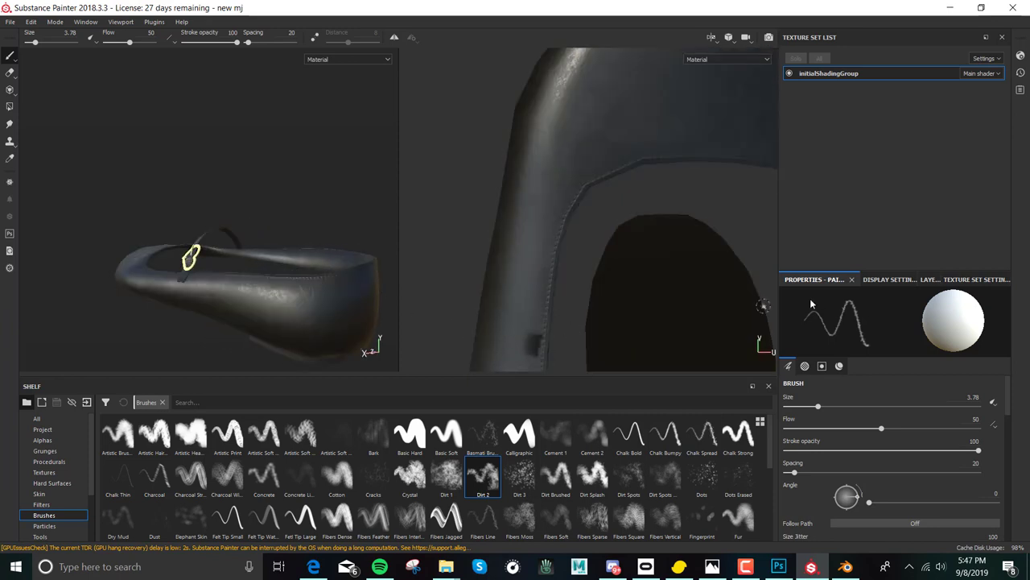
- Set Layer 2's Base Color blend mode to Normal
{"action": "left_click", "coordinate": [924, 279]}
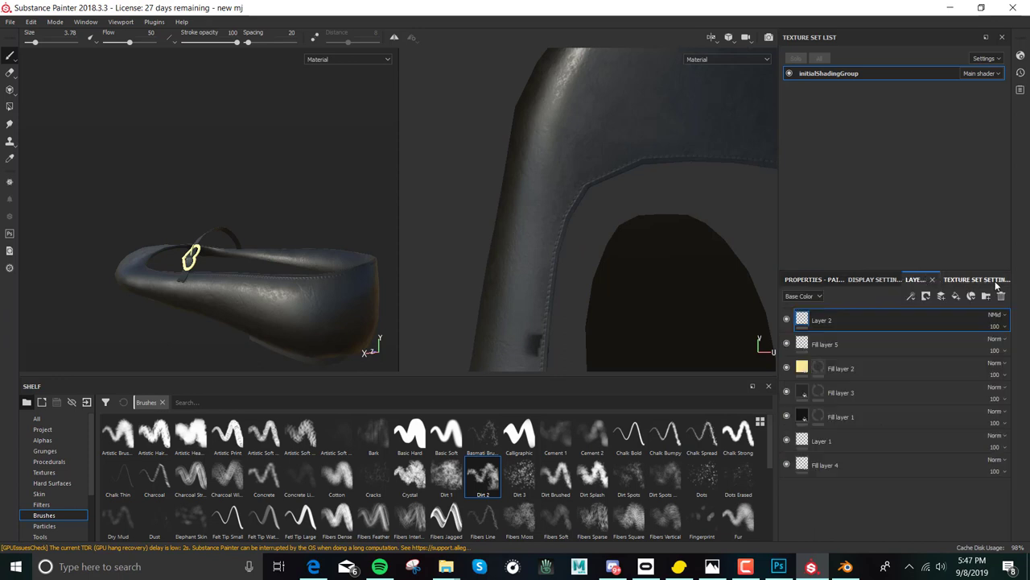
{"action": "left_click", "coordinate": [1000, 314]}
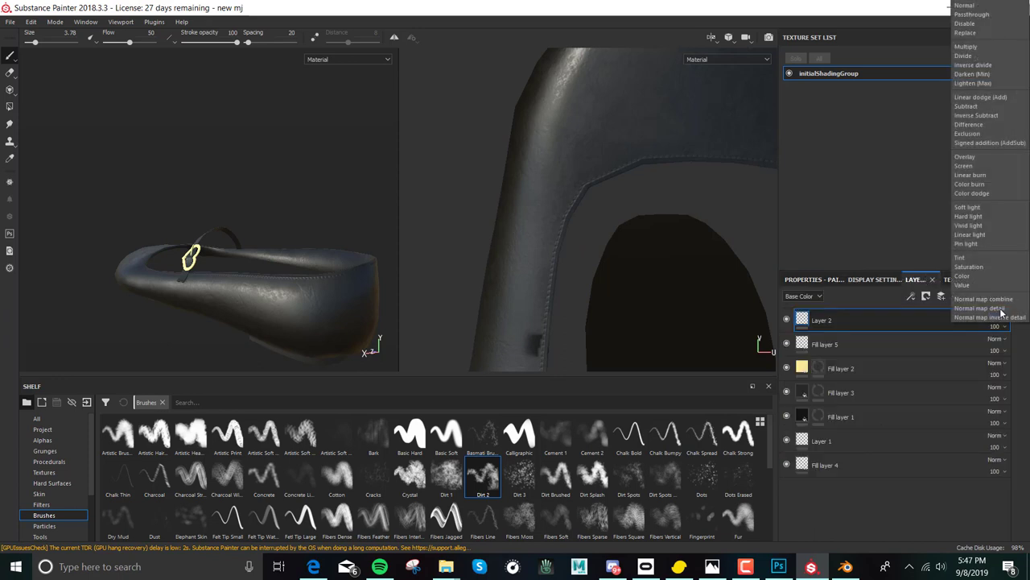
{"action": "left_click", "coordinate": [966, 6]}
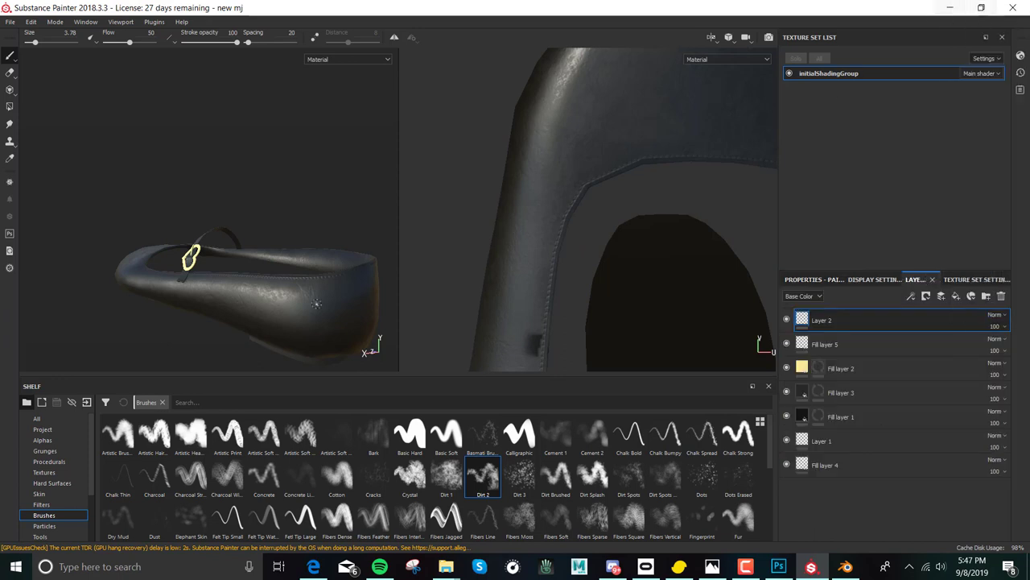
- Set the Dirt 2 brush to size 6.59, flow 39 and stroke opacity 57
{"action": "left_click_drag", "start_coordinate": [523, 294], "coordinate": [547, 298], "text": "alt"}
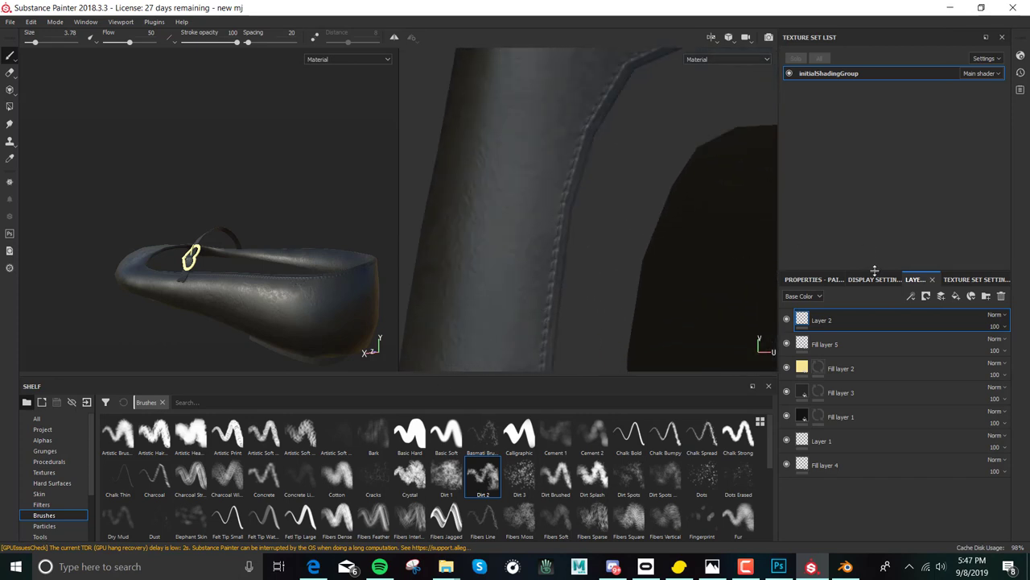
{"action": "left_click", "coordinate": [813, 280]}
{"action": "left_click_drag", "start_coordinate": [821, 410], "coordinate": [831, 407]}
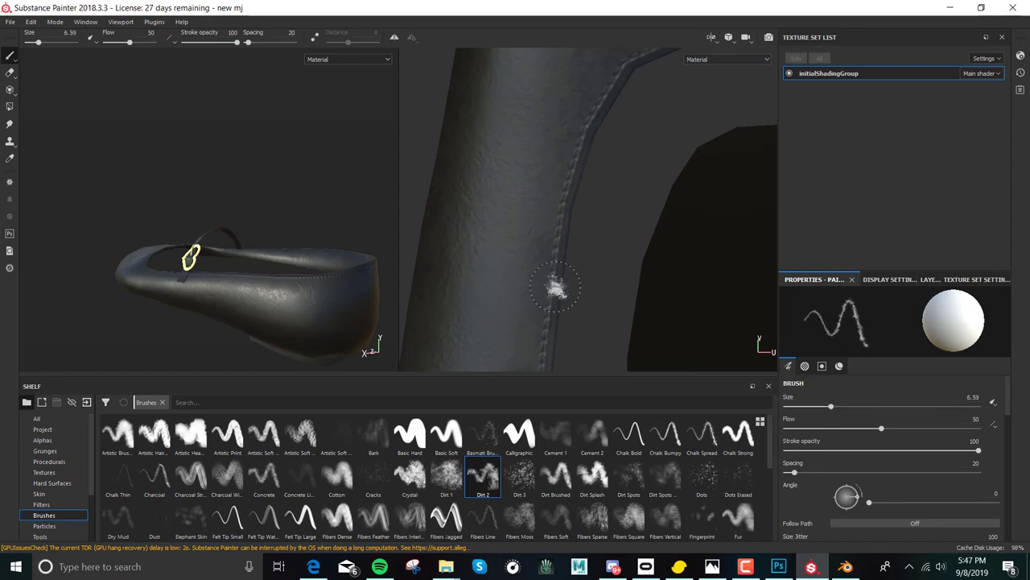
{"action": "left_click_drag", "start_coordinate": [881, 428], "coordinate": [860, 428]}
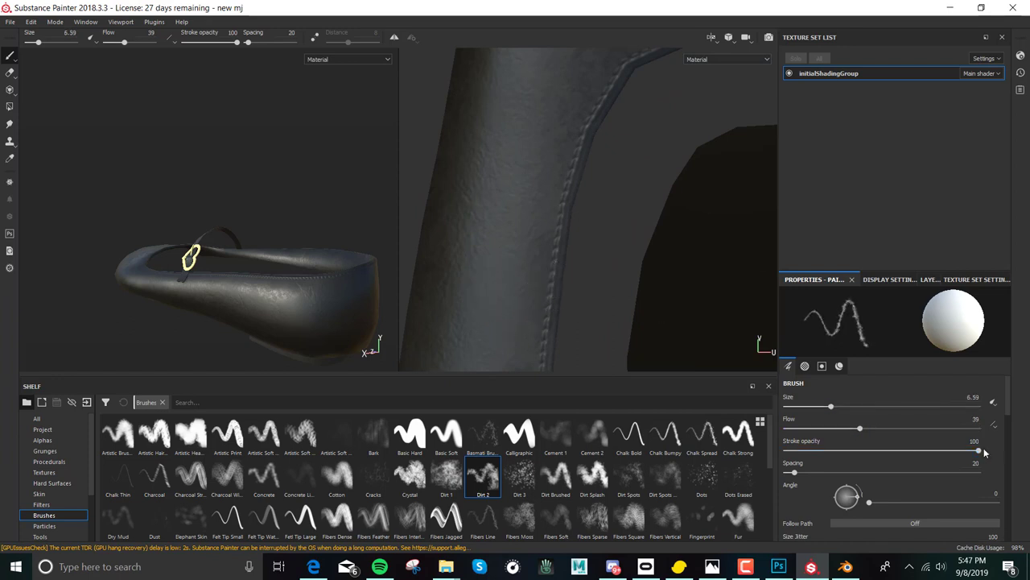
{"action": "left_click_drag", "start_coordinate": [980, 453], "coordinate": [894, 452]}
- Try painting white worn strokes along the stitched edge of the shoe's opening around the toe, and undo them
{"action": "left_click_drag", "start_coordinate": [557, 216], "coordinate": [558, 344]}
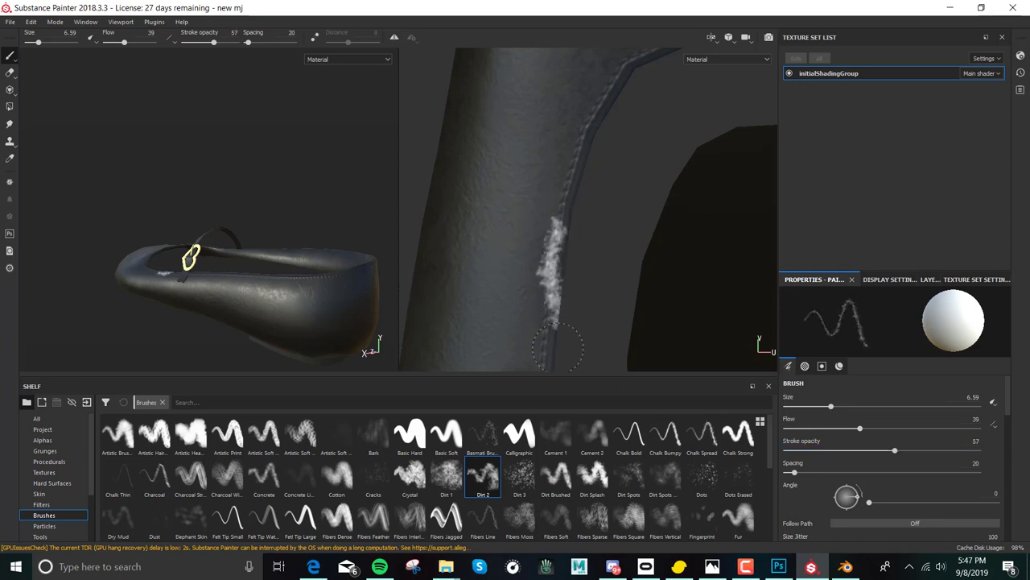
{"action": "key", "text": "ctrl+z"}
{"action": "mouse_move", "coordinate": [549, 222]}
{"action": "left_mouse_down"}
{"action": "mouse_move", "coordinate": [567, 204]}
{"action": "mouse_move", "coordinate": [566, 263]}
{"action": "left_mouse_up"}
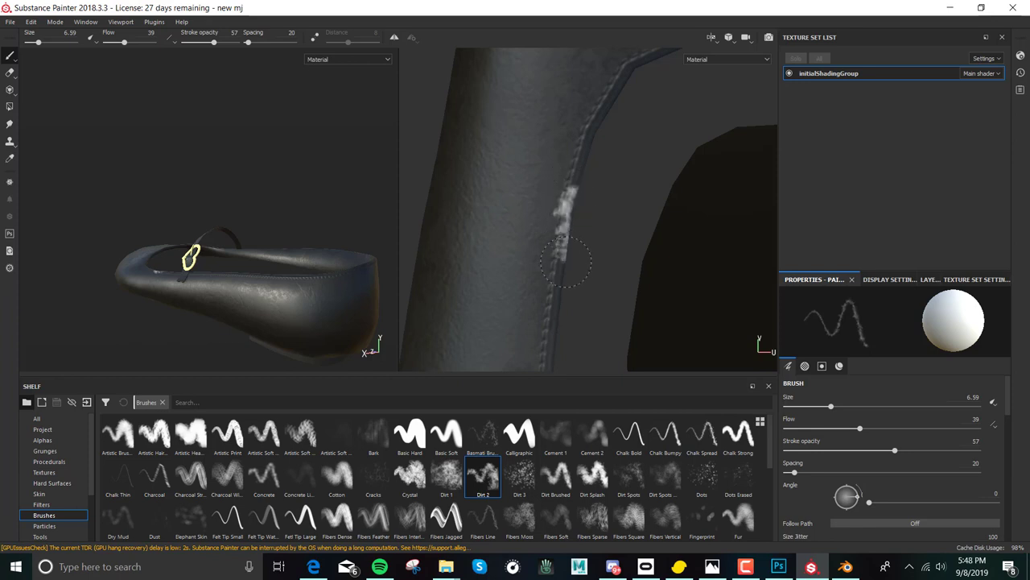
{"action": "mouse_move", "coordinate": [560, 313]}
{"action": "left_mouse_down"}
{"action": "mouse_move", "coordinate": [543, 347]}
{"action": "mouse_move", "coordinate": [573, 175]}
{"action": "mouse_move", "coordinate": [620, 90]}
{"action": "left_mouse_up"}
{"action": "middle_click_drag", "start_coordinate": [689, 172], "coordinate": [547, 271]}
{"action": "mouse_move", "coordinate": [684, 119]}
{"action": "left_mouse_down"}
{"action": "mouse_move", "coordinate": [688, 110]}
{"action": "mouse_move", "coordinate": [647, 132]}
{"action": "mouse_move", "coordinate": [636, 121]}
{"action": "mouse_move", "coordinate": [568, 143]}
{"action": "mouse_move", "coordinate": [509, 179]}
{"action": "mouse_move", "coordinate": [493, 164]}
{"action": "mouse_move", "coordinate": [522, 163]}
{"action": "left_mouse_up"}
{"action": "mouse_move", "coordinate": [624, 140]}
{"action": "left_mouse_down"}
{"action": "mouse_move", "coordinate": [571, 128]}
{"action": "mouse_move", "coordinate": [680, 117]}
{"action": "mouse_move", "coordinate": [692, 143]}
{"action": "left_mouse_up"}
{"action": "mouse_move", "coordinate": [692, 143]}
{"action": "left_mouse_down", "text": "alt"}
{"action": "mouse_move", "coordinate": [765, 179]}
{"action": "mouse_move", "coordinate": [660, 215]}
{"action": "left_mouse_up", "text": "alt"}
{"action": "scroll", "coordinate": [915, 503], "scroll_direction": "down", "scroll_amount": 3}
{"action": "scroll", "coordinate": [913, 507], "scroll_direction": "down", "scroll_amount": 3}
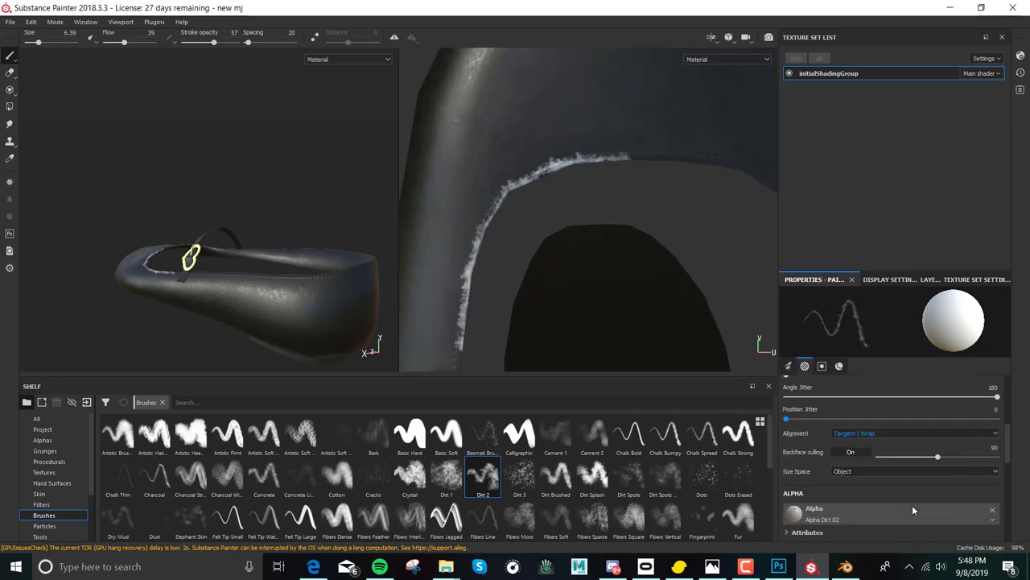
{"action": "key", "text": "ctrl"}
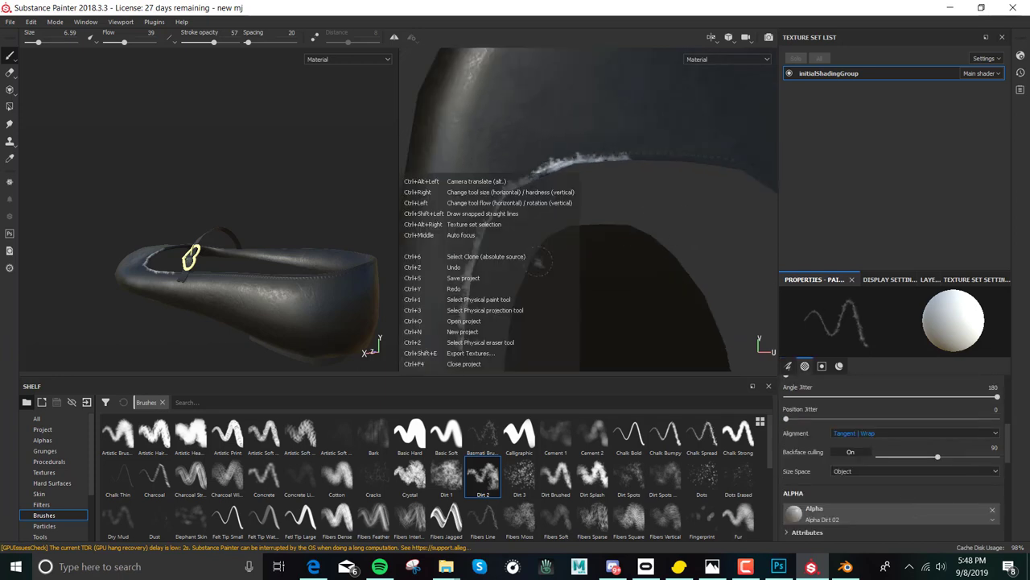
{"action": "left_click_drag", "start_coordinate": [665, 236], "coordinate": [594, 239], "text": "alt"}
{"action": "key", "text": "ctrl+z"}
- Set the brush alignment to UV and paint white wear along the side and toe edge of the shoe's opening
{"action": "left_click", "coordinate": [941, 432]}
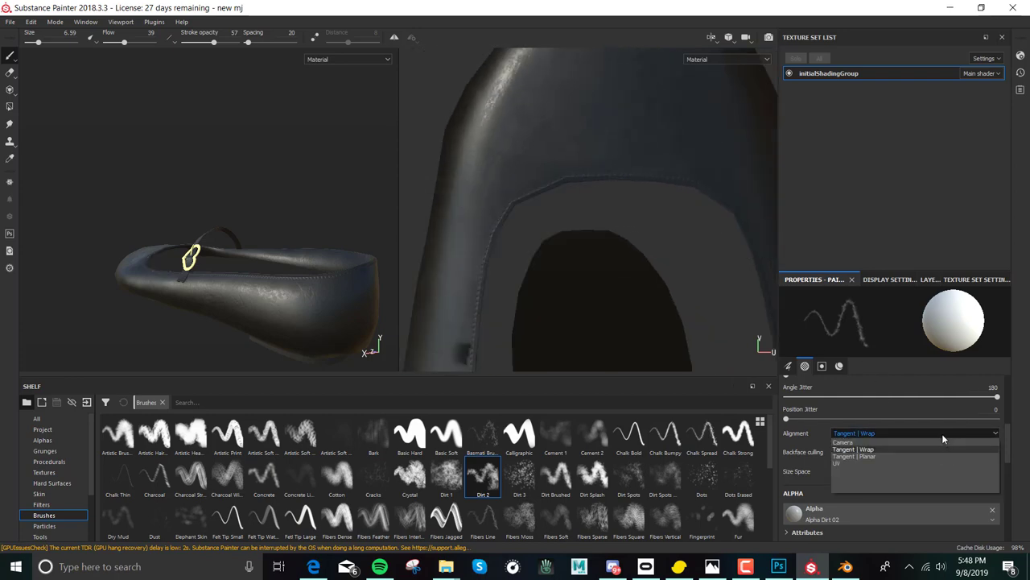
{"action": "left_click", "coordinate": [871, 464]}
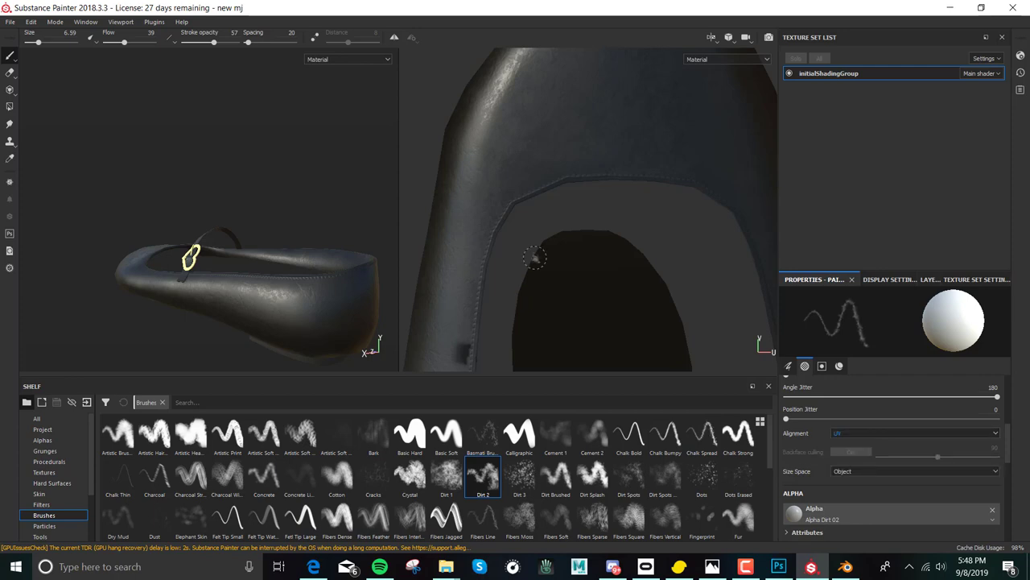
{"action": "mouse_move", "coordinate": [561, 180]}
{"action": "left_mouse_down"}
{"action": "mouse_move", "coordinate": [502, 216]}
{"action": "mouse_move", "coordinate": [478, 319]}
{"action": "left_mouse_up"}
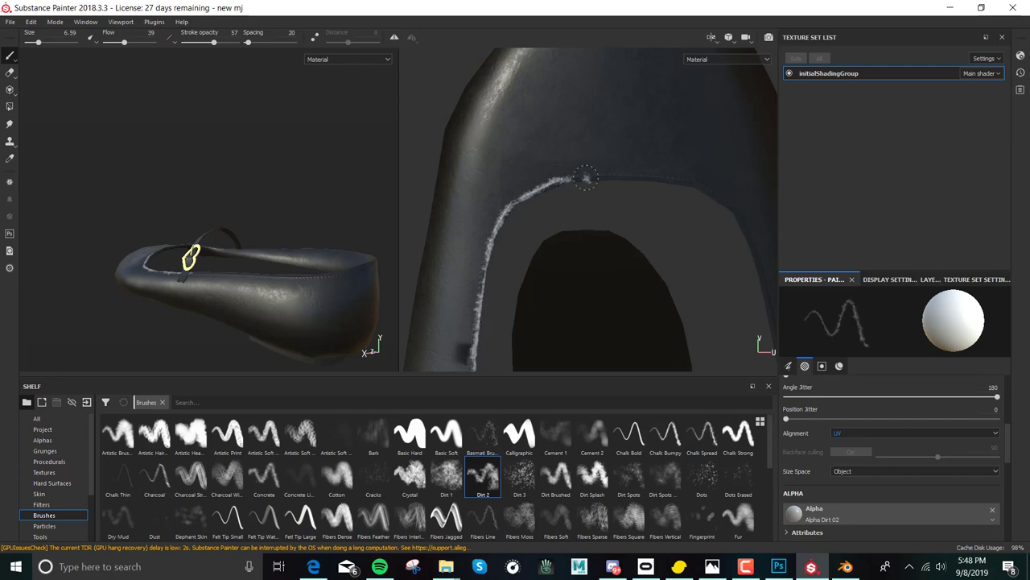
{"action": "mouse_move", "coordinate": [566, 182]}
{"action": "left_mouse_down"}
{"action": "mouse_move", "coordinate": [651, 176]}
{"action": "mouse_move", "coordinate": [716, 198]}
{"action": "left_mouse_up"}
{"action": "left_click_drag", "start_coordinate": [761, 286], "coordinate": [767, 325]}
- Continue the white wear down the opening's other side to the heel and along the stitched strap piece
{"action": "scroll", "coordinate": [540, 110], "scroll_direction": "up", "scroll_amount": 5}
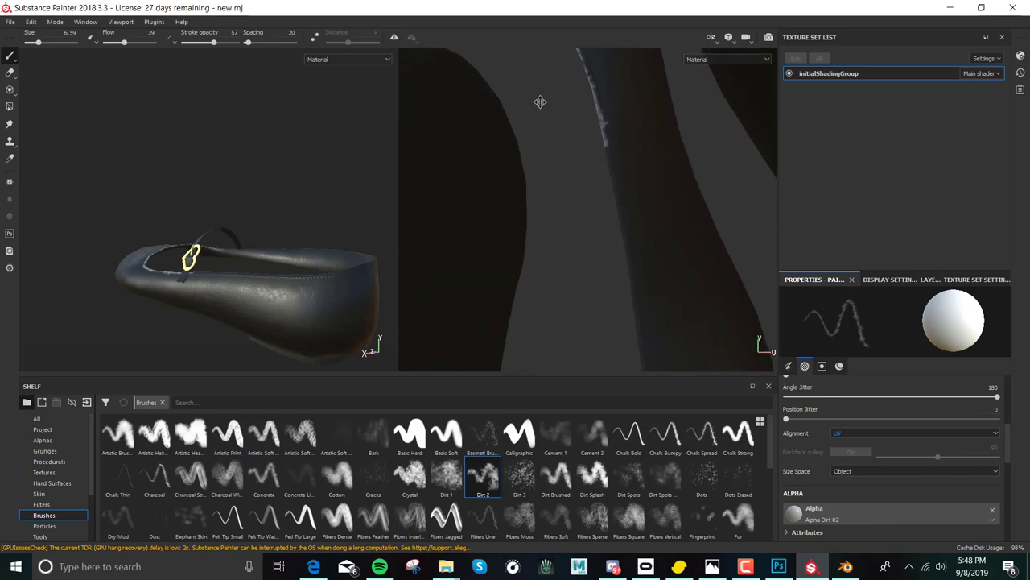
{"action": "mouse_move", "coordinate": [631, 158]}
{"action": "middle_mouse_down"}
{"action": "mouse_move", "coordinate": [620, 161]}
{"action": "mouse_move", "coordinate": [563, 88]}
{"action": "middle_mouse_up"}
{"action": "left_click_drag", "start_coordinate": [563, 89], "coordinate": [535, 329]}
{"action": "scroll", "coordinate": [536, 330], "scroll_direction": "down", "scroll_amount": 5}
{"action": "scroll", "coordinate": [483, 202], "scroll_direction": "up", "scroll_amount": 5}
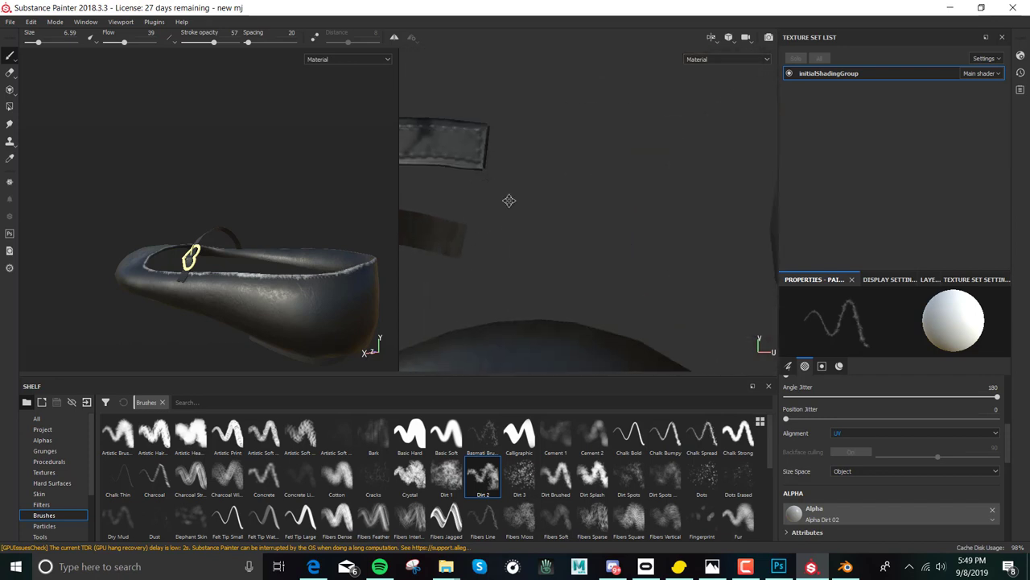
{"action": "scroll", "coordinate": [753, 239], "scroll_direction": "up", "scroll_amount": 2}
{"action": "scroll", "coordinate": [754, 239], "scroll_direction": "down", "scroll_amount": 3}
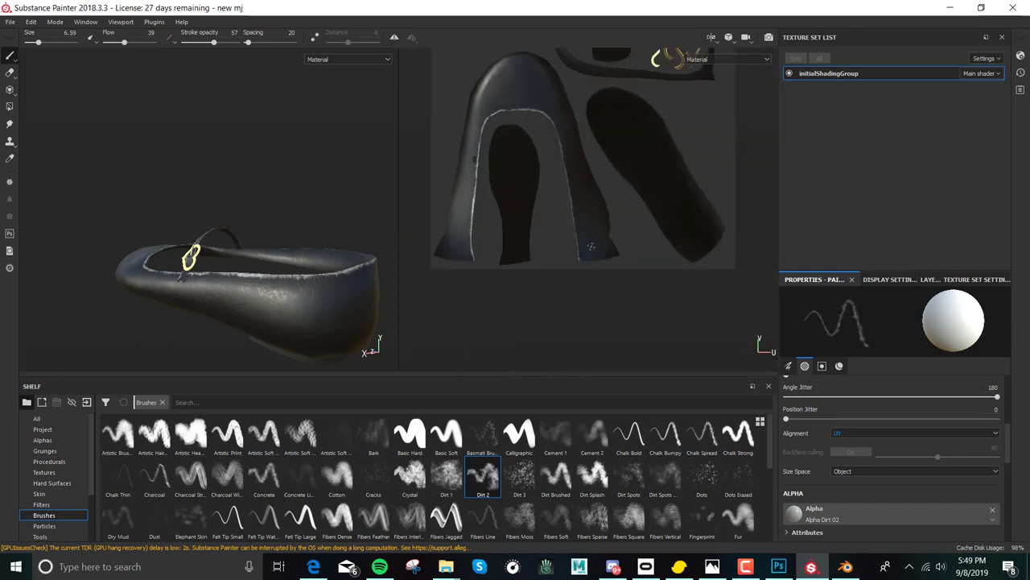
{"action": "scroll", "coordinate": [588, 259], "scroll_direction": "down", "scroll_amount": 2}
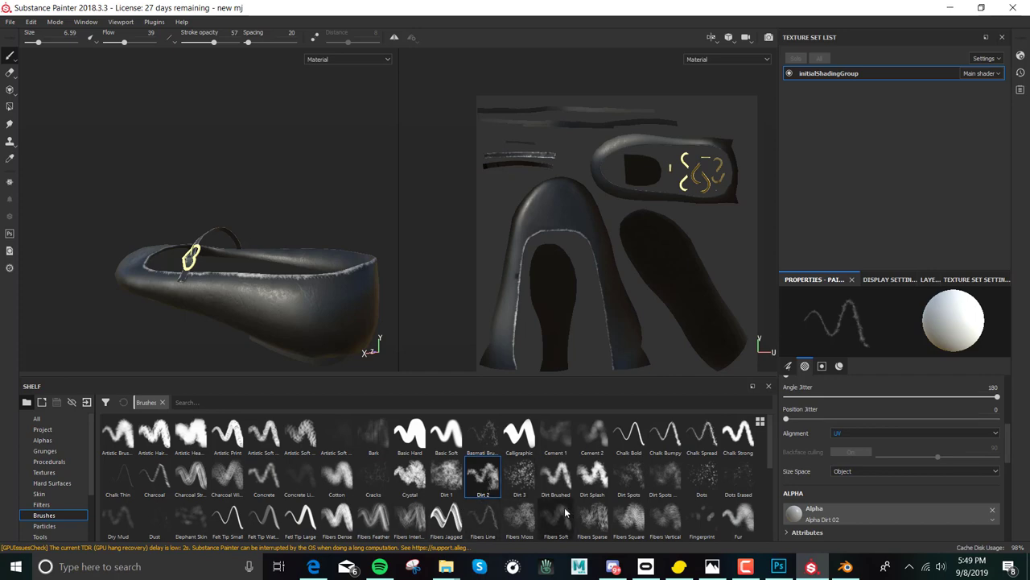
- Switch the paint brush to the Scratches 2 preset and show its brush size settings
{"action": "scroll", "coordinate": [564, 507], "scroll_direction": "down", "scroll_amount": 5}
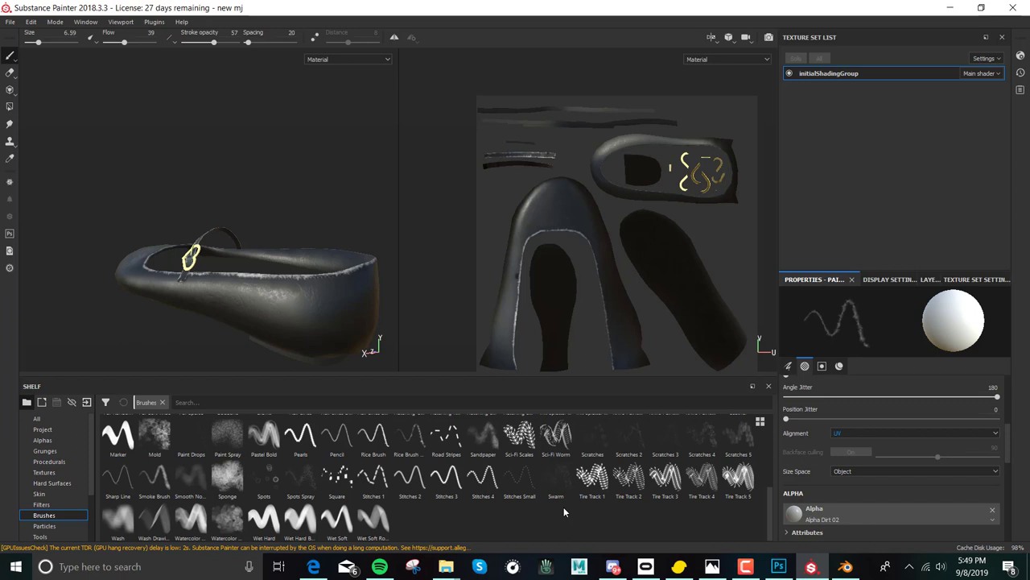
{"action": "left_click", "coordinate": [631, 448]}
{"action": "scroll", "coordinate": [612, 180], "scroll_direction": "up", "scroll_amount": 8}
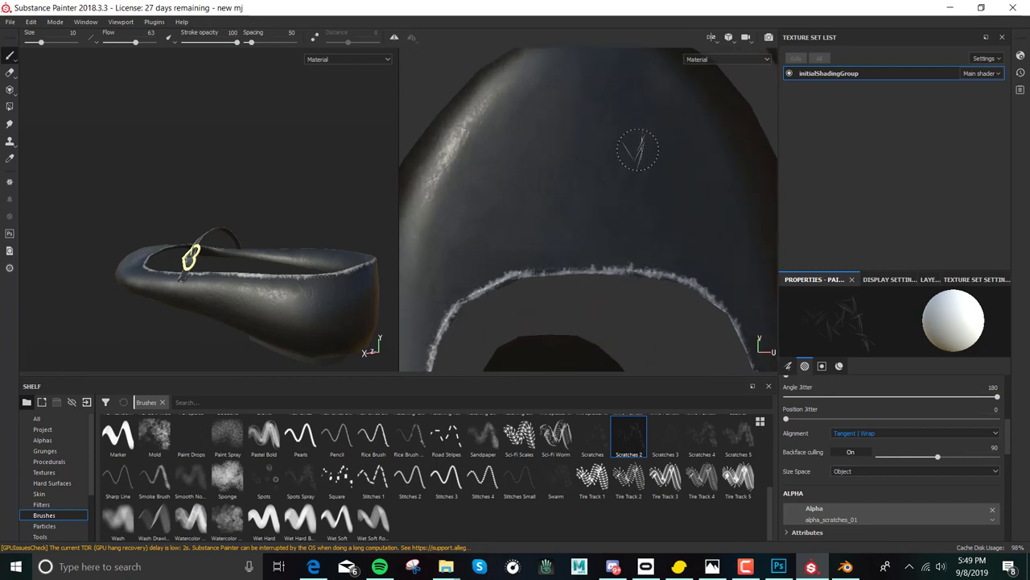
{"action": "scroll", "coordinate": [621, 147], "scroll_direction": "down", "scroll_amount": 4}
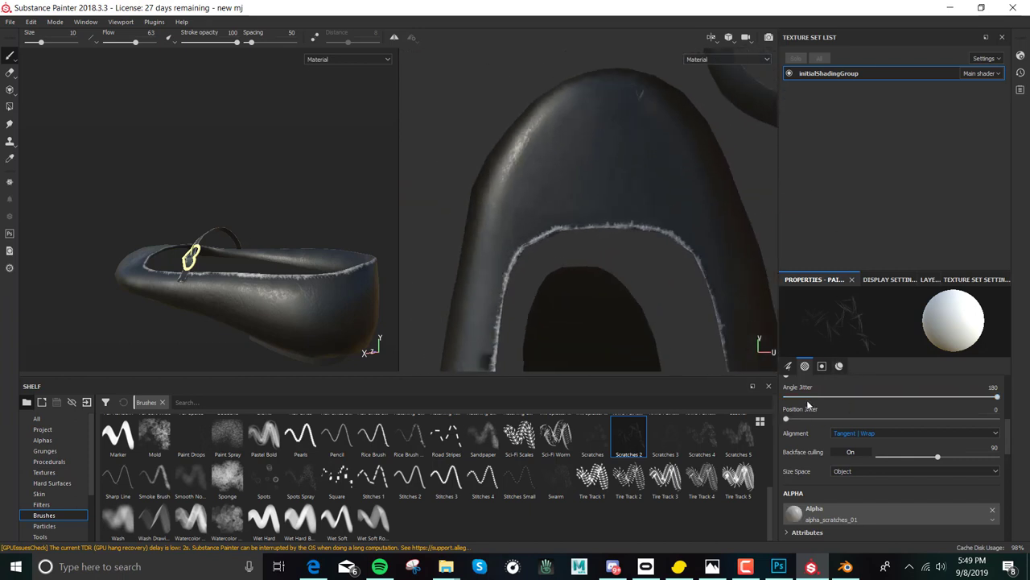
{"action": "scroll", "coordinate": [808, 405], "scroll_direction": "up", "scroll_amount": 5}
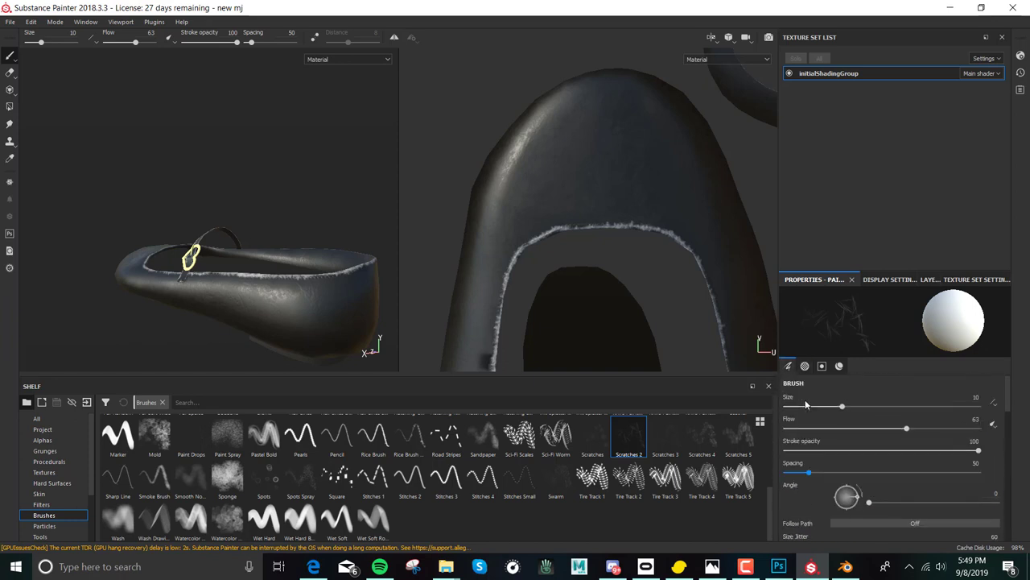
- Try painting large scratches on the toe with a brush size of 31.42, and undo them
{"action": "mouse_move", "coordinate": [842, 406]}
{"action": "left_mouse_down"}
{"action": "mouse_move", "coordinate": [900, 406]}
{"action": "mouse_move", "coordinate": [891, 415]}
{"action": "left_mouse_up"}
{"action": "mouse_move", "coordinate": [627, 111]}
{"action": "left_mouse_down"}
{"action": "mouse_move", "coordinate": [564, 137]}
{"action": "mouse_move", "coordinate": [610, 104]}
{"action": "mouse_move", "coordinate": [624, 170]}
{"action": "left_mouse_up"}
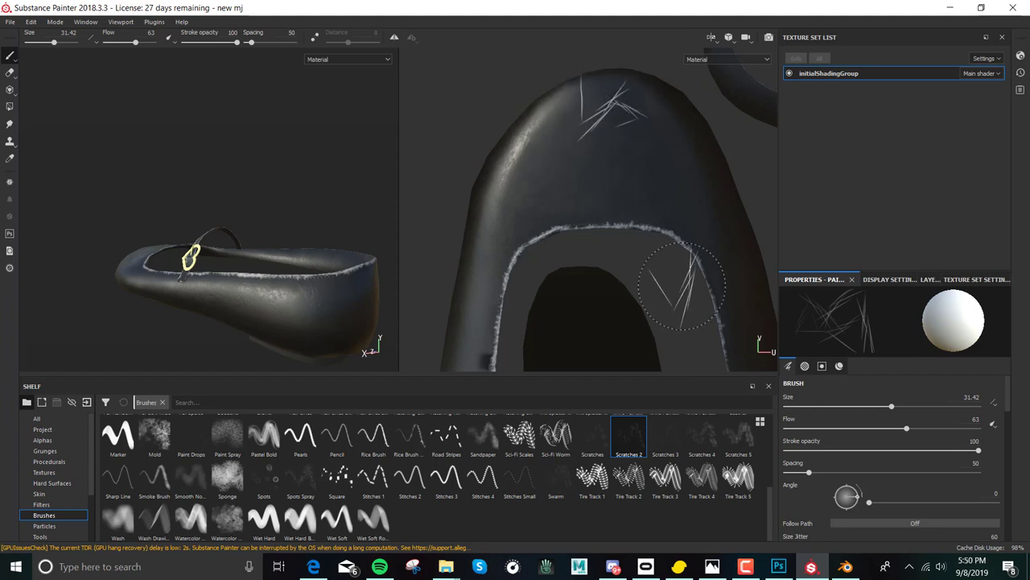
{"action": "key", "text": "ctrl+z"}
{"action": "key", "text": "ctrl+z"}
{"action": "key", "text": "ctrl+z"}
- Set the Scratches 2 brush size to 10.6 and paint small scratches across the toe
{"action": "left_click", "coordinate": [844, 407]}
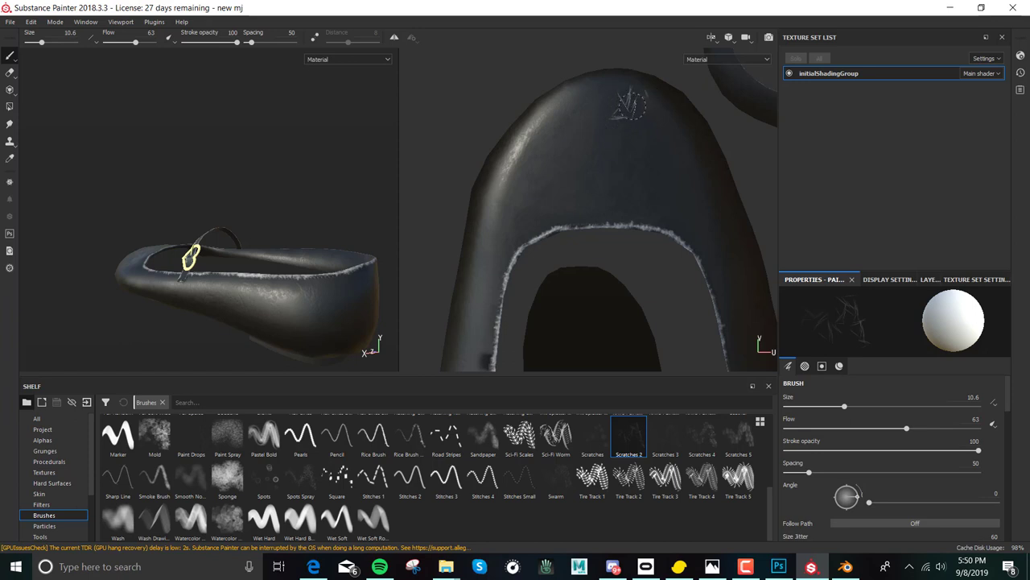
{"action": "scroll", "coordinate": [608, 211], "scroll_direction": "down", "scroll_amount": 6}
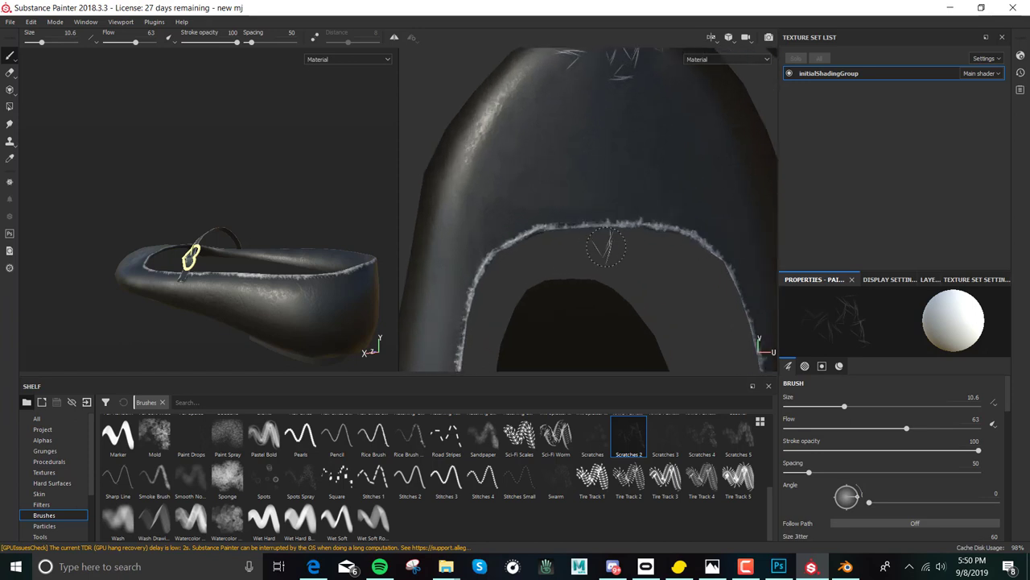
{"action": "left_click_drag", "start_coordinate": [644, 202], "coordinate": [654, 258], "text": "alt"}
- Paint small scratches on the heel ends of the shoe's upper in the UV view
{"action": "scroll", "coordinate": [650, 275], "scroll_direction": "up", "scroll_amount": 8}
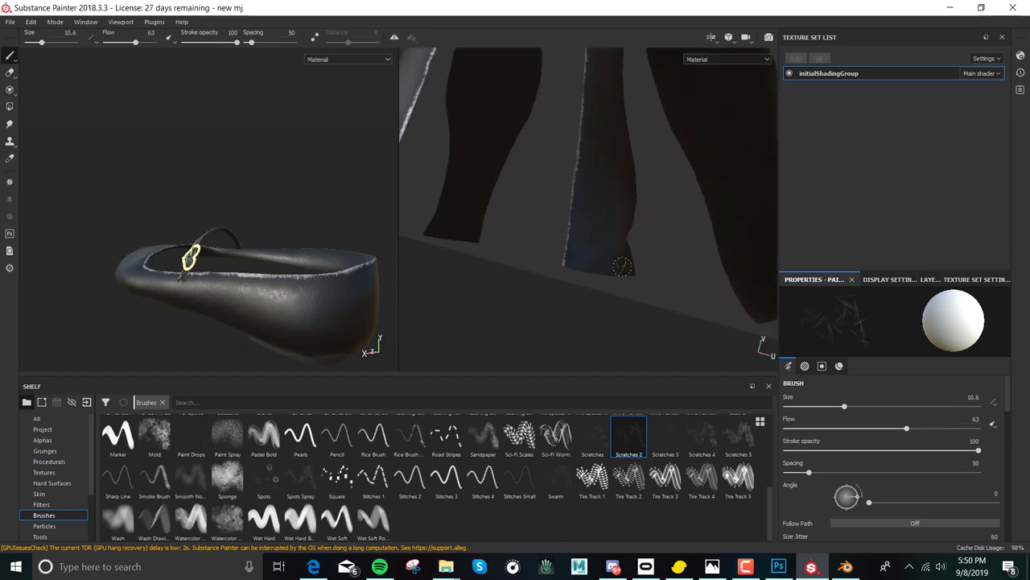
{"action": "scroll", "coordinate": [563, 288], "scroll_direction": "up", "scroll_amount": 2}
{"action": "scroll", "coordinate": [563, 288], "scroll_direction": "down", "scroll_amount": 4}
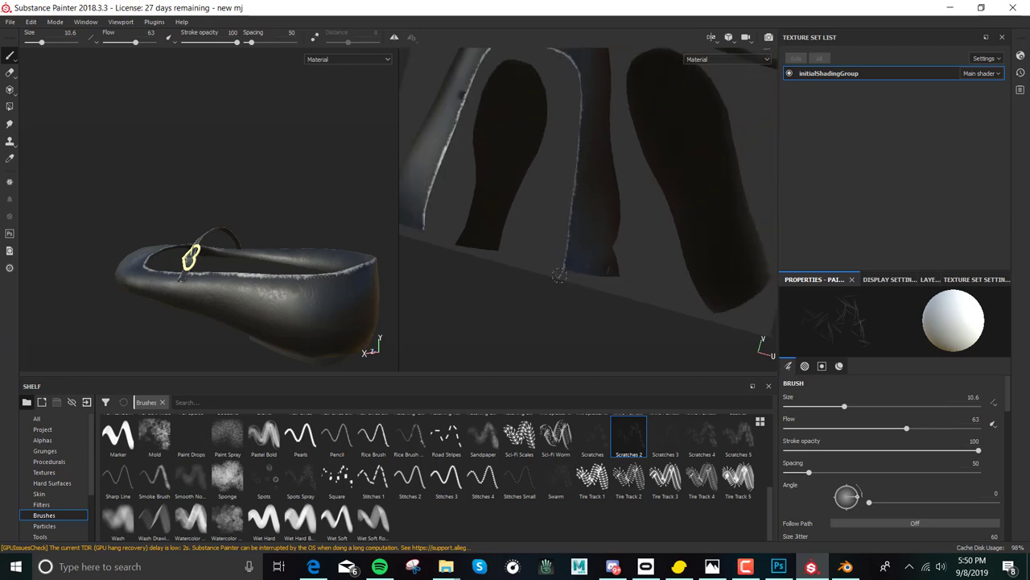
{"action": "left_click_drag", "start_coordinate": [525, 294], "coordinate": [574, 232], "text": "alt"}
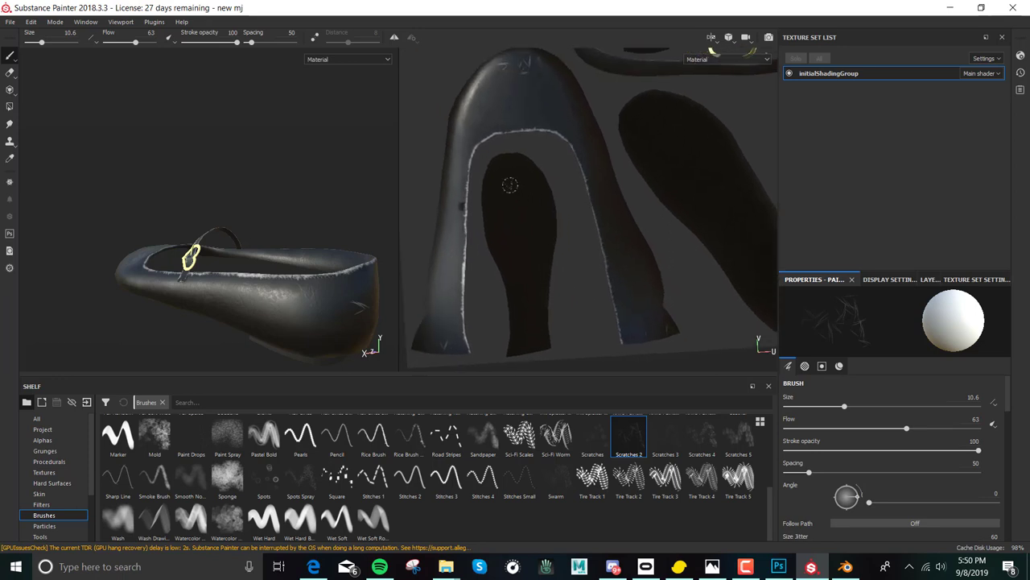
- Set the blending mode of the painted scratches layer, Layer 2, to Soft light
{"action": "middle_click_drag", "start_coordinate": [529, 172], "coordinate": [525, 277]}
{"action": "scroll", "coordinate": [886, 451], "scroll_direction": "down", "scroll_amount": 2}
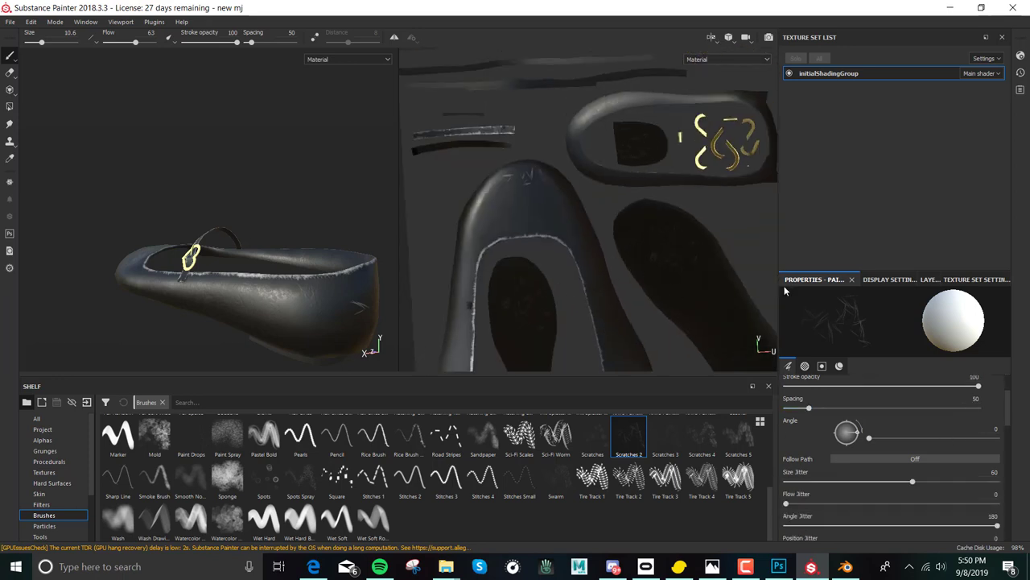
{"action": "left_click", "coordinate": [922, 280]}
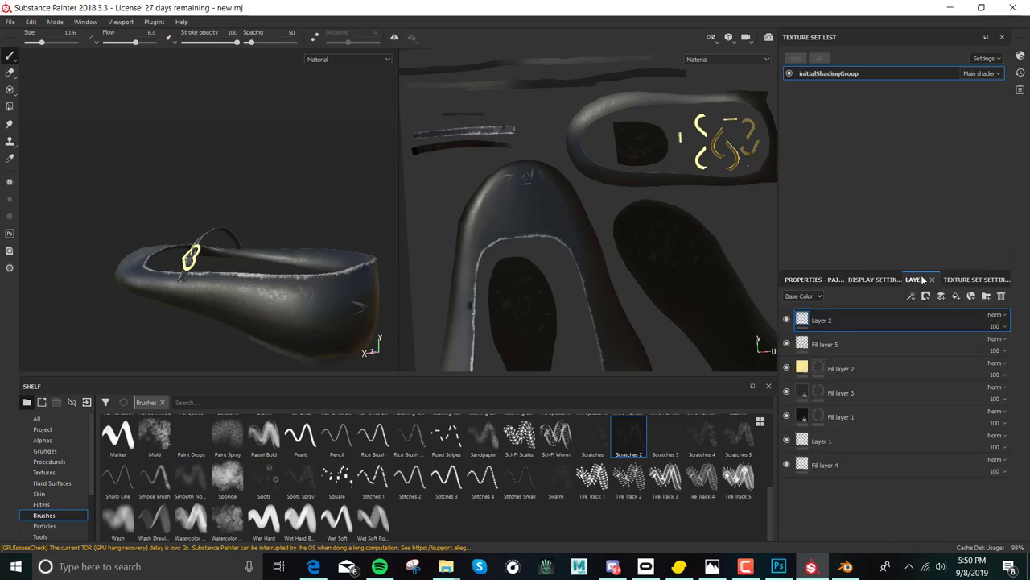
{"action": "left_click", "coordinate": [1000, 315]}
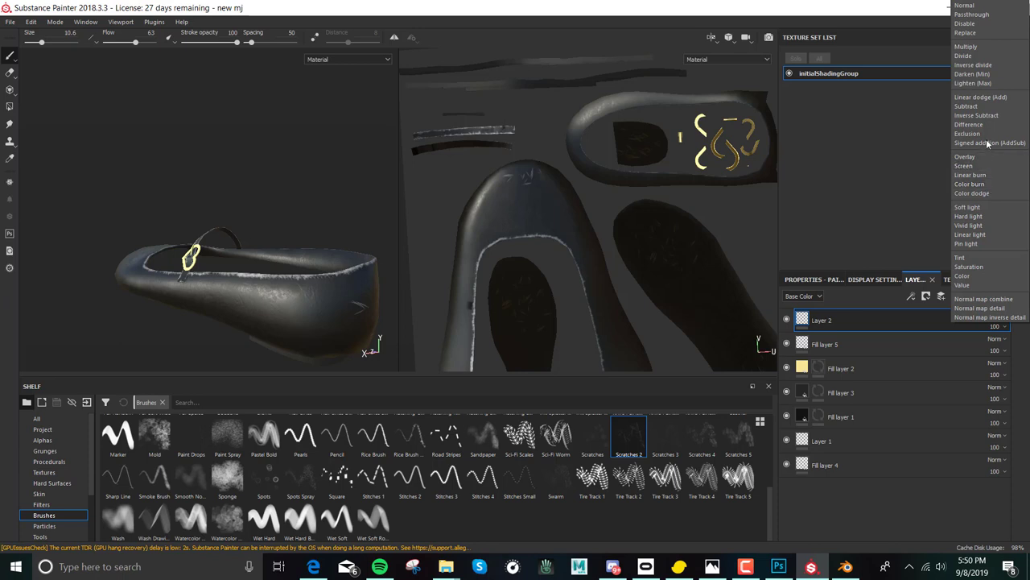
{"action": "left_click", "coordinate": [967, 209]}
{"action": "scroll", "coordinate": [604, 252], "scroll_direction": "up", "scroll_amount": 4}
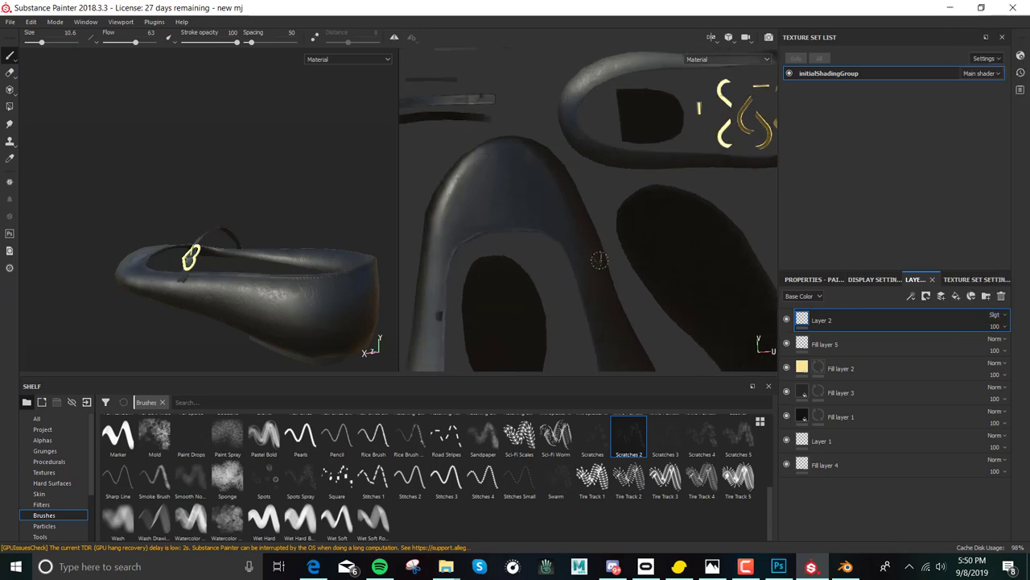
- Compare the shoe with Layer 2 hidden and shown, and set the opacity of Layer 2 to 40 and Fill layer 5 to 61
{"action": "left_click", "coordinate": [786, 319]}
{"action": "left_click", "coordinate": [787, 320]}
{"action": "left_click", "coordinate": [997, 326]}
{"action": "left_click", "coordinate": [997, 347]}
{"action": "left_click", "coordinate": [1001, 350]}
{"action": "left_click", "coordinate": [1006, 368]}
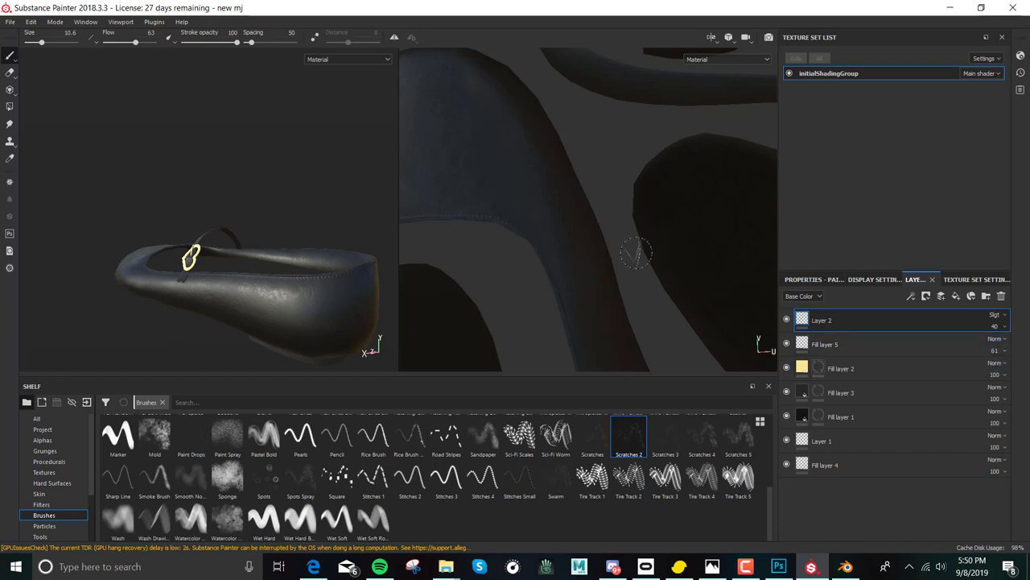
- Examine the softened wear up close on the shoe and set the opacity of Layer 2 to 69
{"action": "scroll", "coordinate": [447, 249], "scroll_direction": "down", "scroll_amount": 2}
{"action": "scroll", "coordinate": [345, 275], "scroll_direction": "up", "scroll_amount": 1}
{"action": "scroll", "coordinate": [344, 275], "scroll_direction": "up", "scroll_amount": 4}
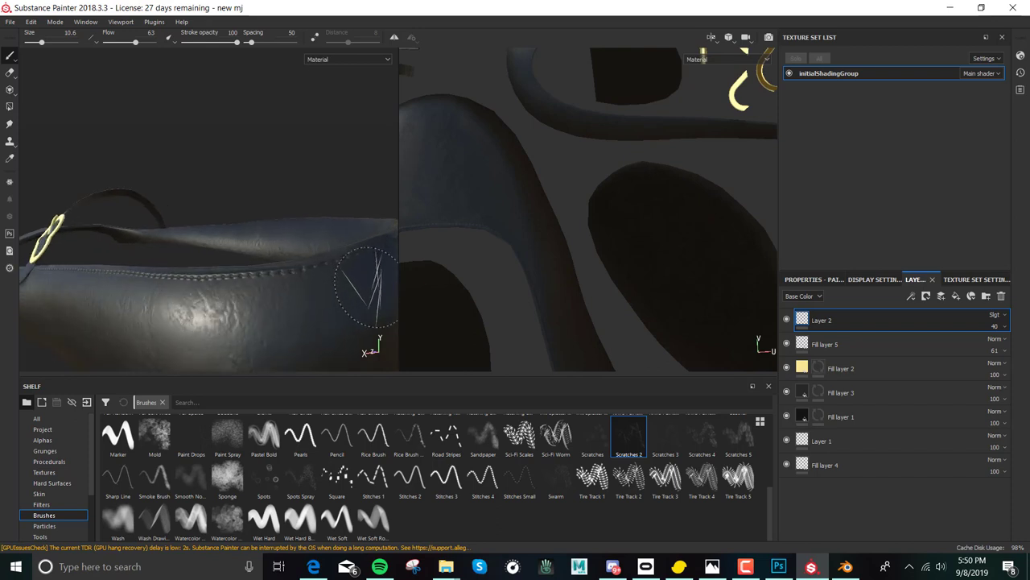
{"action": "left_click", "coordinate": [1001, 326]}
{"action": "left_click_drag", "start_coordinate": [997, 347], "coordinate": [1012, 348]}
{"action": "scroll", "coordinate": [579, 249], "scroll_direction": "down", "scroll_amount": 4}
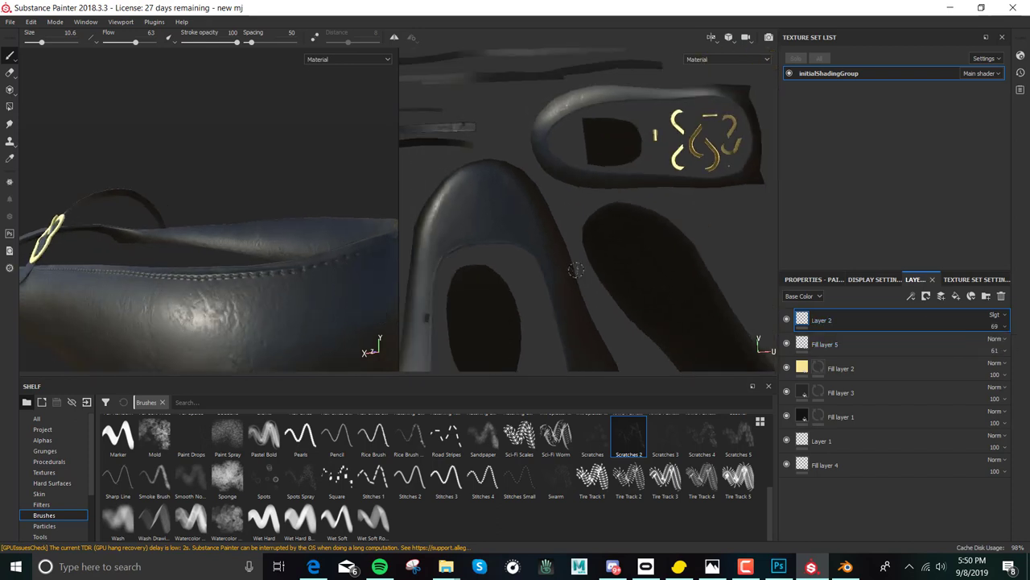
- Toggle the visibility of Fill layer 1 and Fill layer 3 while viewing the underside to identify which one covers the sole
{"action": "scroll", "coordinate": [578, 263], "scroll_direction": "down", "scroll_amount": 1}
{"action": "mouse_move", "coordinate": [531, 254]}
{"action": "left_mouse_down", "text": "alt"}
{"action": "mouse_move", "coordinate": [588, 266]}
{"action": "mouse_move", "coordinate": [515, 266]}
{"action": "left_mouse_up", "text": "alt"}
{"action": "left_click_drag", "start_coordinate": [366, 300], "coordinate": [388, 36], "text": "alt"}
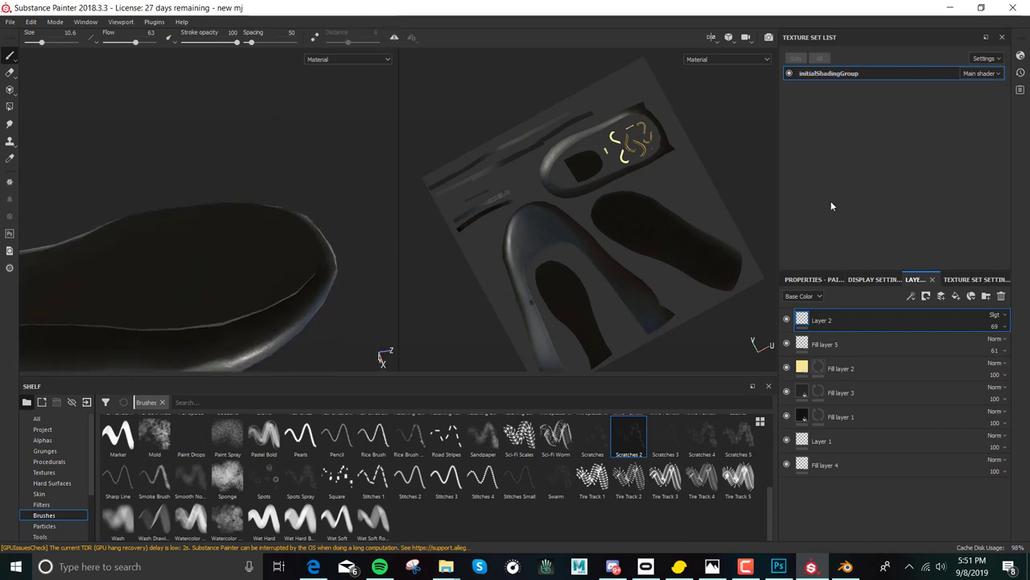
{"action": "left_click", "coordinate": [795, 416]}
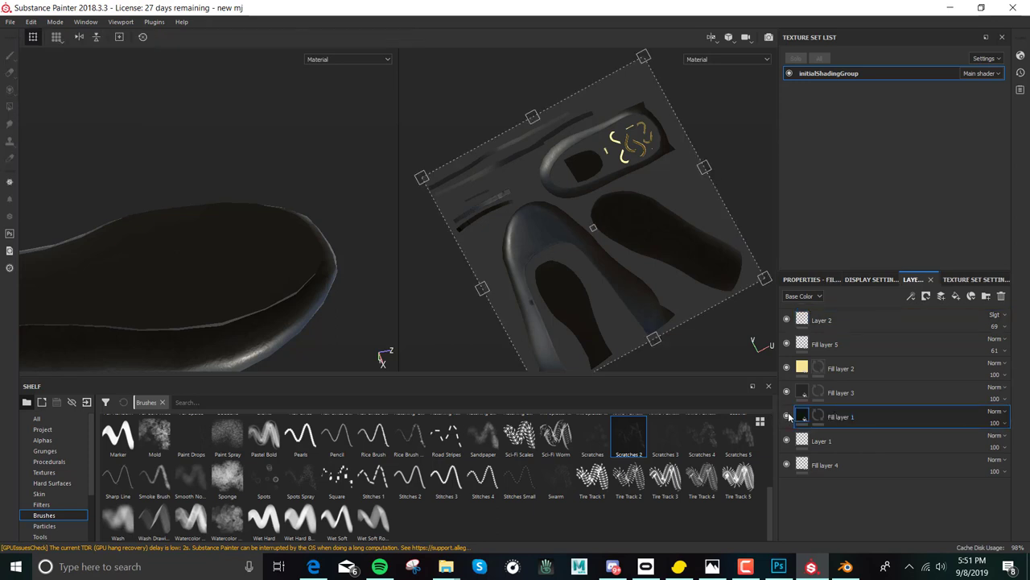
{"action": "left_click", "coordinate": [786, 416]}
{"action": "left_click", "coordinate": [788, 416]}
{"action": "left_click", "coordinate": [786, 393]}
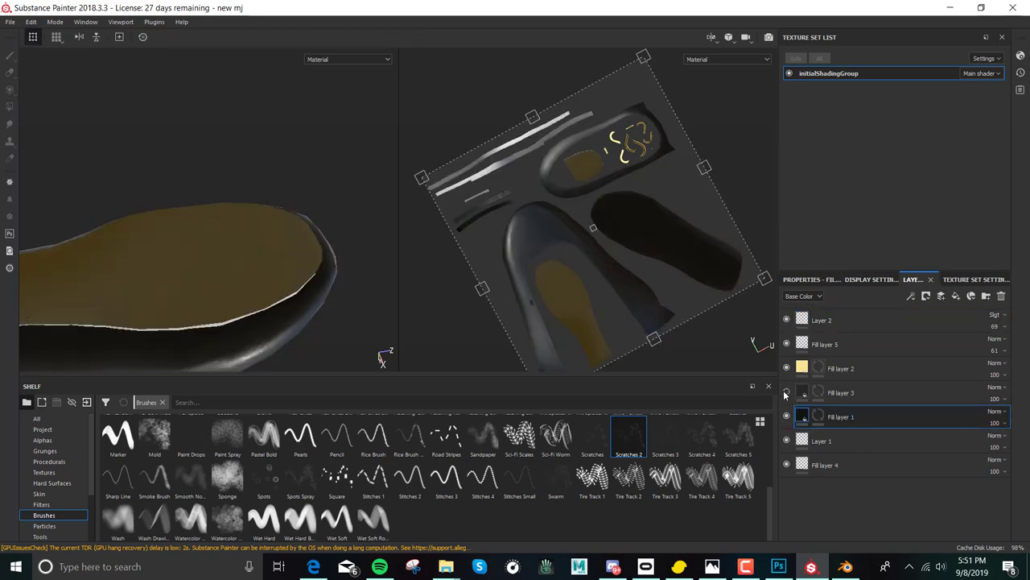
{"action": "left_click", "coordinate": [785, 393]}
- Set the roughness of Fill layer 3, which covers the sole, to 1 and check the whole shoe
{"action": "left_click", "coordinate": [859, 391]}
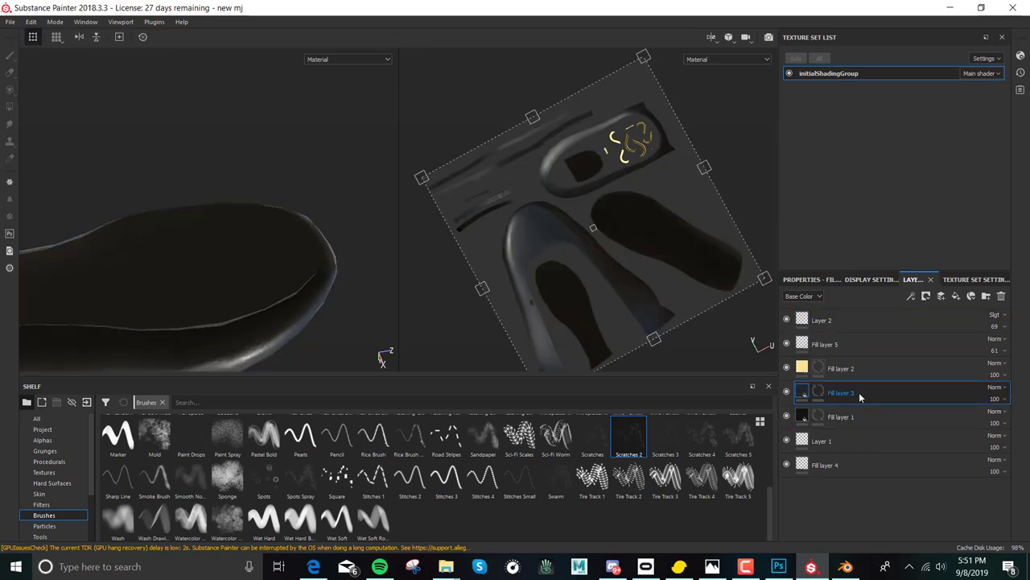
{"action": "left_click", "coordinate": [823, 280]}
{"action": "scroll", "coordinate": [852, 451], "scroll_direction": "down", "scroll_amount": 3}
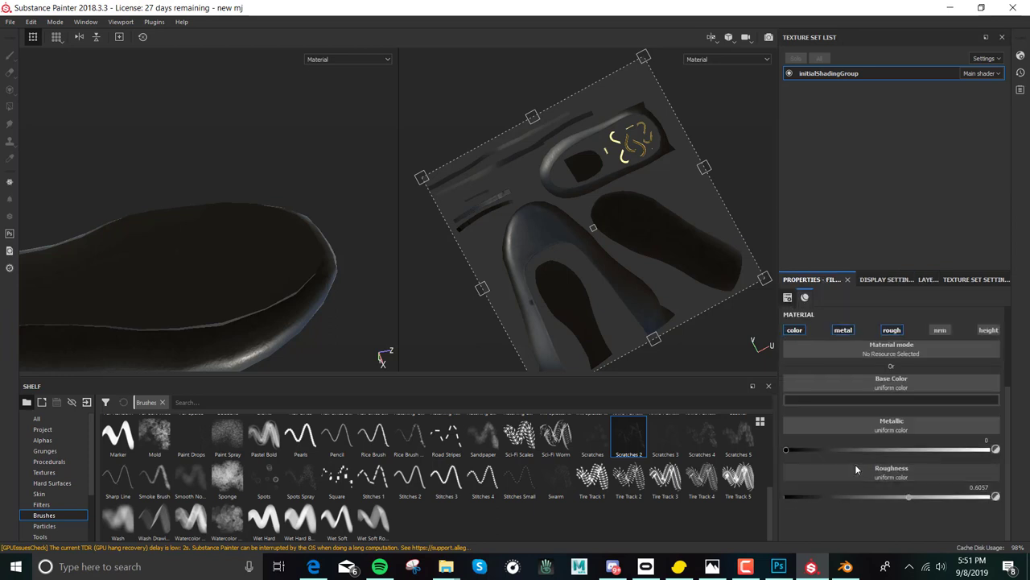
{"action": "mouse_move", "coordinate": [909, 495]}
{"action": "left_mouse_down"}
{"action": "mouse_move", "coordinate": [989, 496]}
{"action": "mouse_move", "coordinate": [776, 498]}
{"action": "mouse_move", "coordinate": [892, 503]}
{"action": "left_mouse_up"}
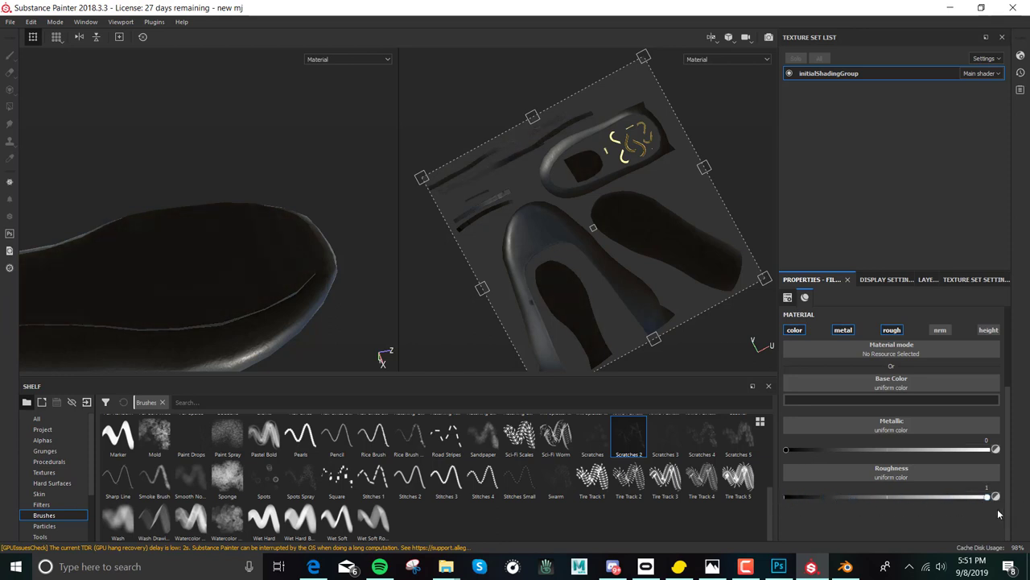
{"action": "key", "text": "ctrl+z"}
{"action": "left_click_drag", "start_coordinate": [915, 497], "coordinate": [995, 497]}
{"action": "left_click_drag", "start_coordinate": [464, 340], "coordinate": [471, 306], "text": "alt"}
{"action": "left_click_drag", "start_coordinate": [347, 296], "coordinate": [266, 234], "text": "alt"}
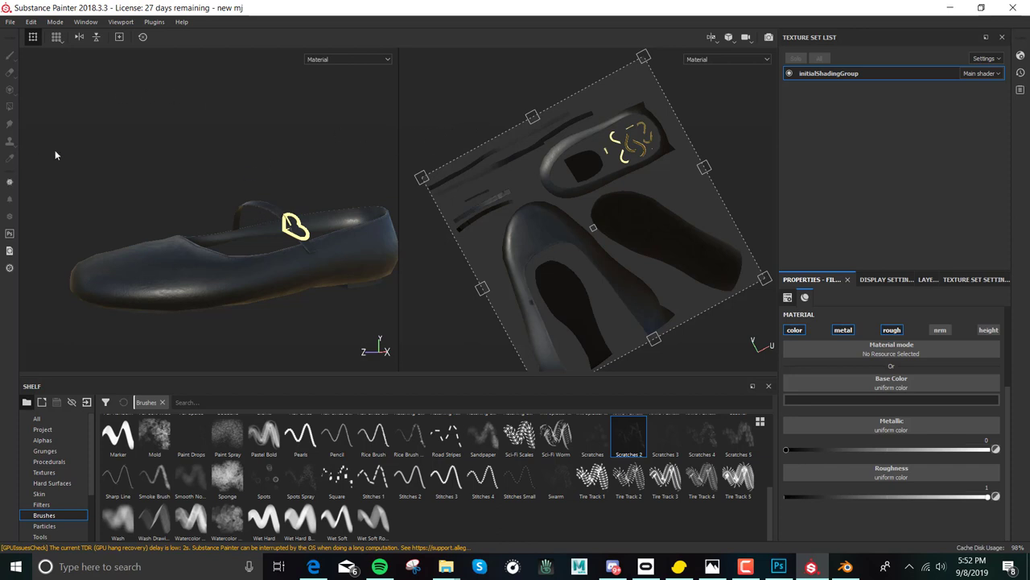
- Open the texture export settings and examine the output maps of the PBR MetalRough preset
{"action": "left_click", "coordinate": [10, 23]}
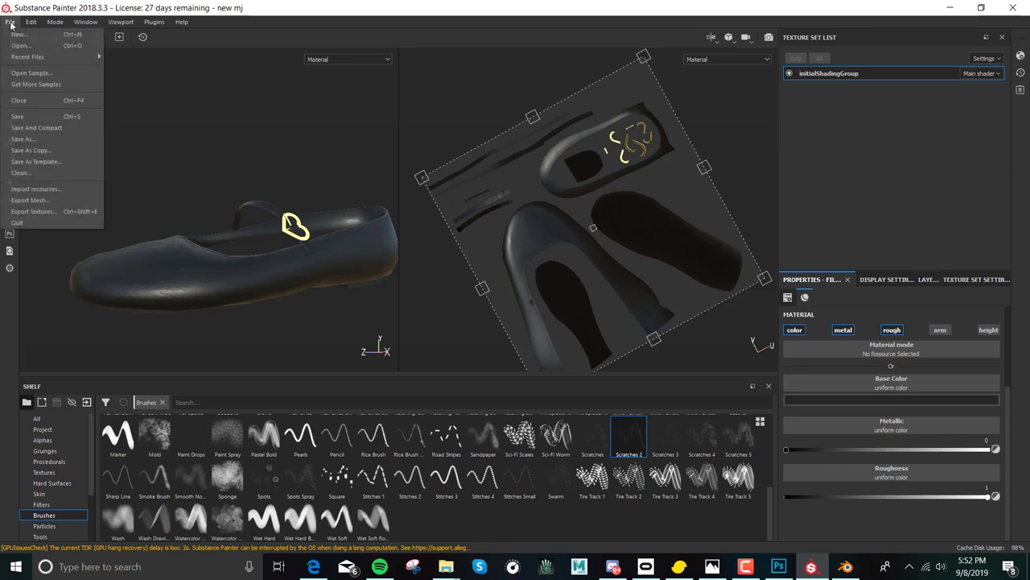
{"action": "left_click", "coordinate": [57, 208]}
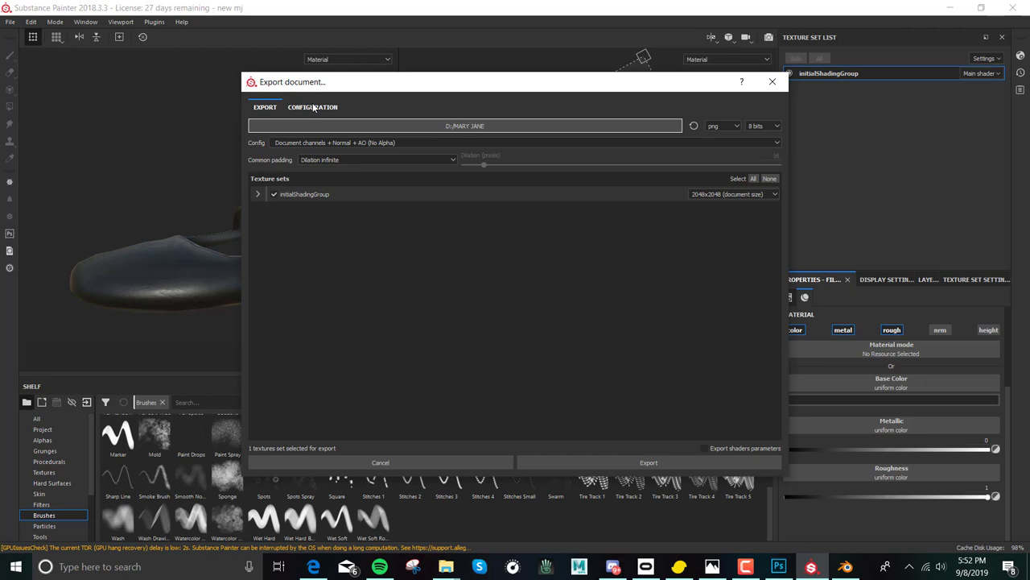
{"action": "left_click", "coordinate": [322, 109]}
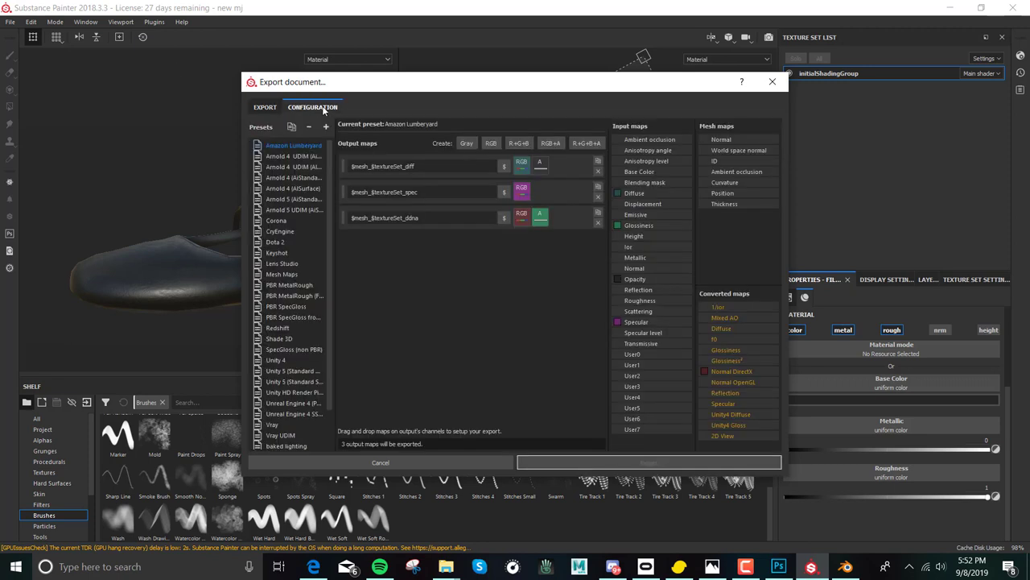
{"action": "scroll", "coordinate": [315, 393], "scroll_direction": "down", "scroll_amount": 2}
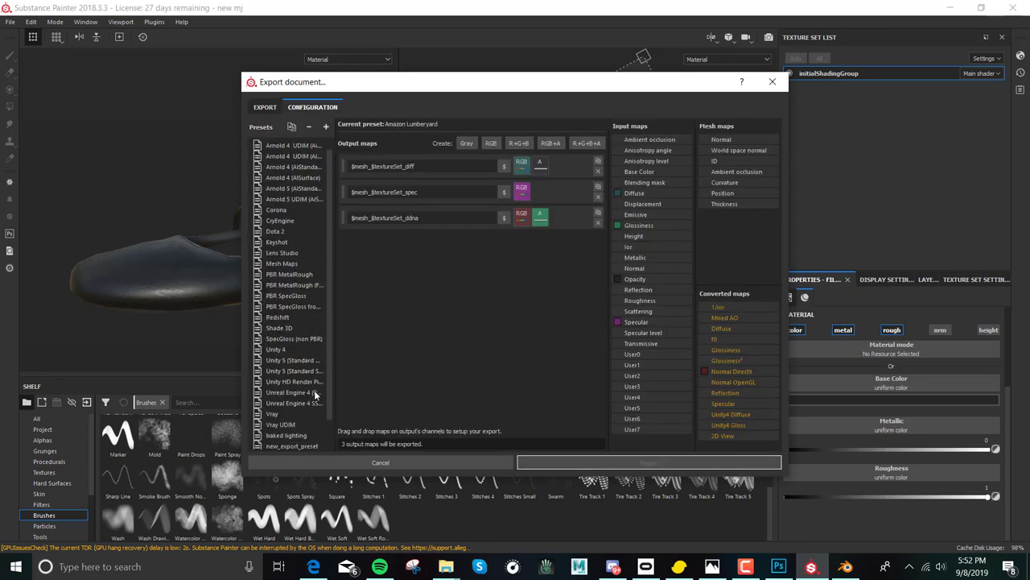
{"action": "left_click", "coordinate": [302, 277]}
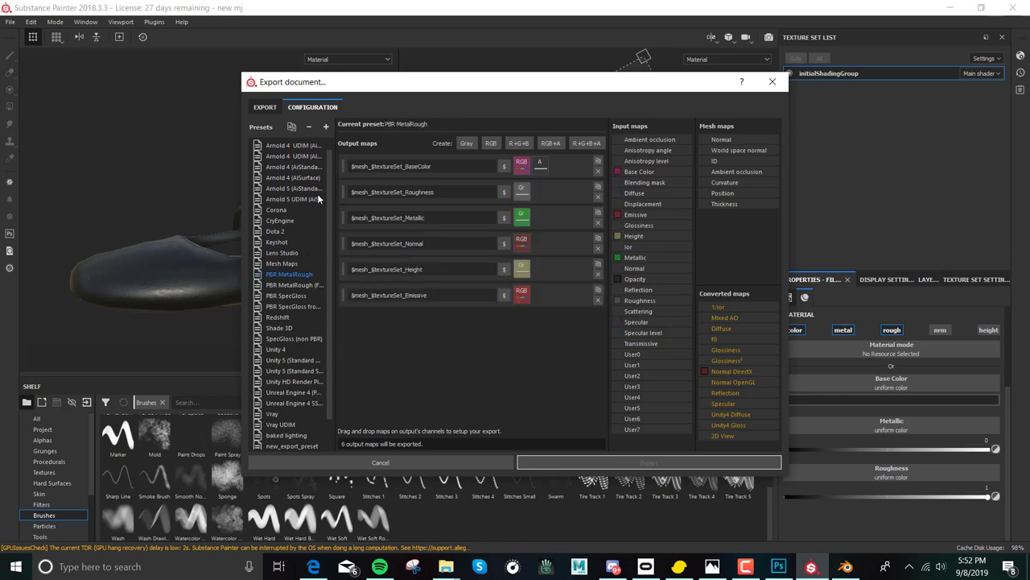
- Export the 2048x2048 texture set as 8-bit PNG to D:/MARY JANE using Document channels + Normal + AO (No Alpha), and open the output folder
{"action": "left_click", "coordinate": [265, 108]}
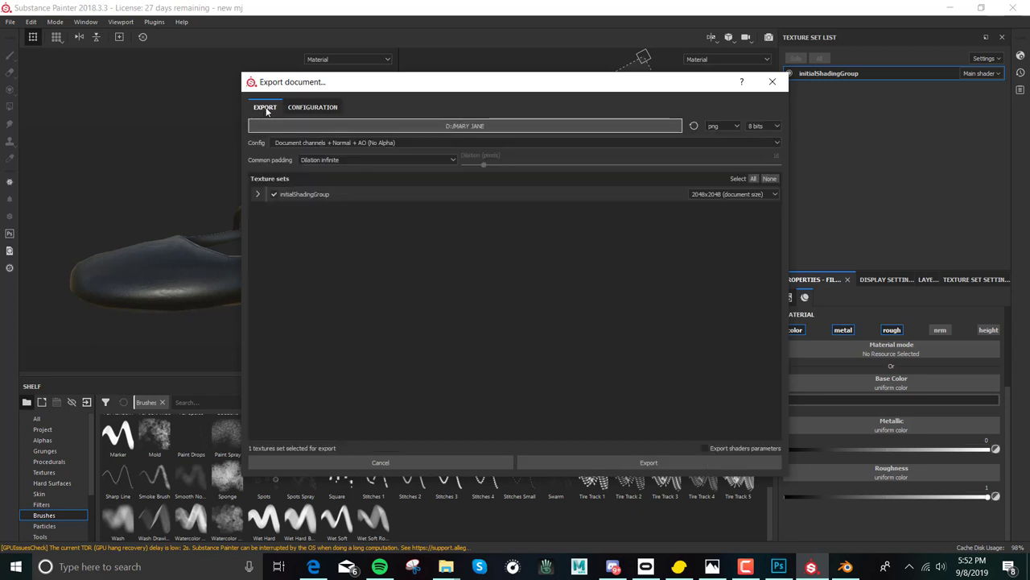
{"action": "left_click", "coordinate": [568, 454]}
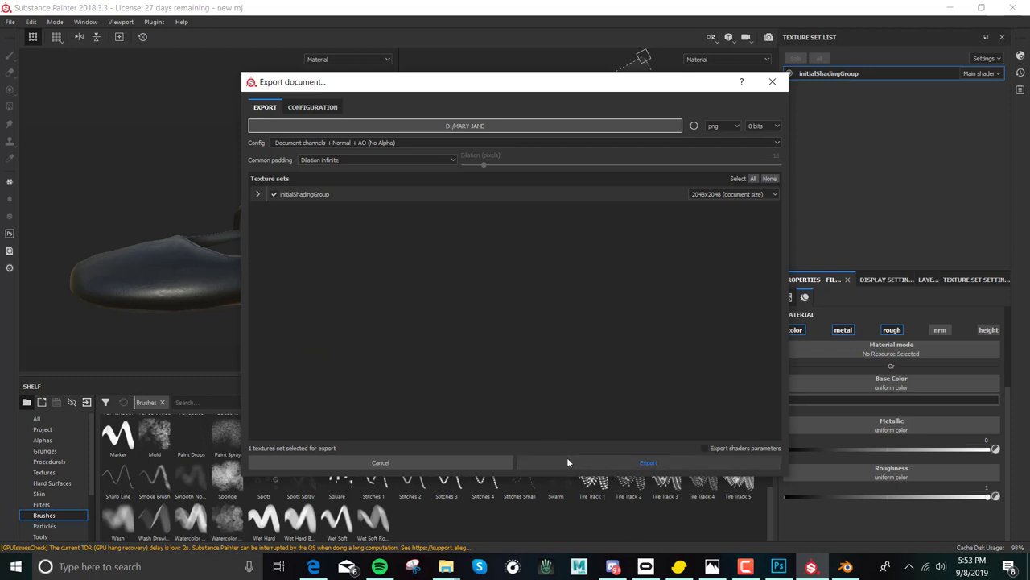
{"action": "left_click", "coordinate": [567, 460]}
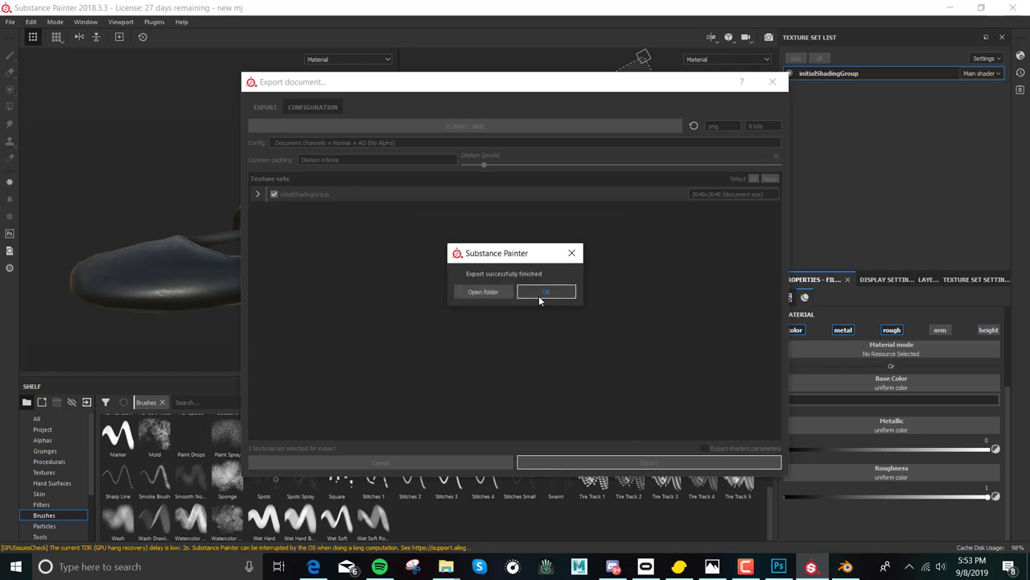
{"action": "left_click", "coordinate": [538, 295]}
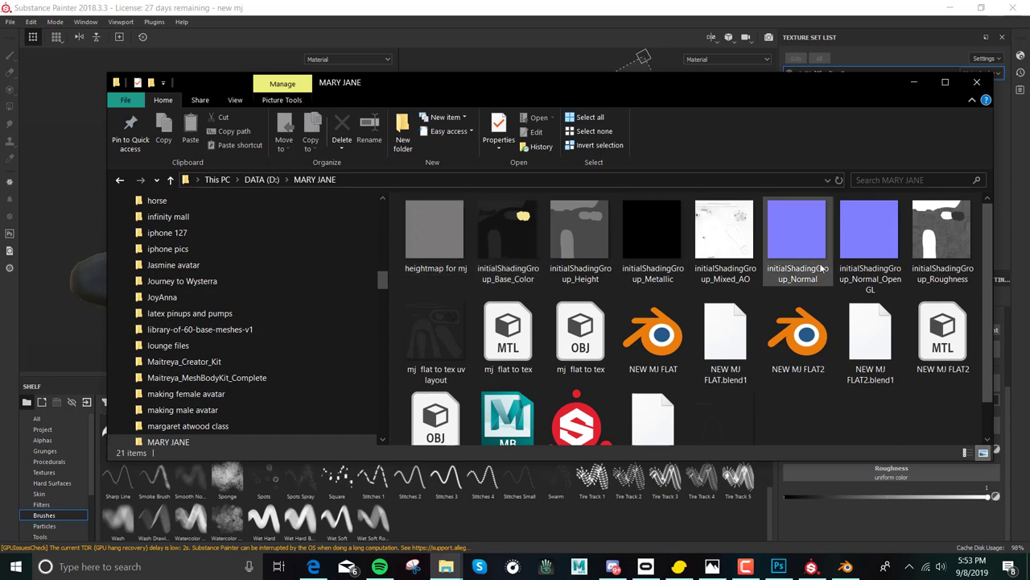
- View the exported initialShadingGroup_Normal_OpenGL image to inspect the normal map, and close it
{"action": "left_click", "coordinate": [856, 268]}
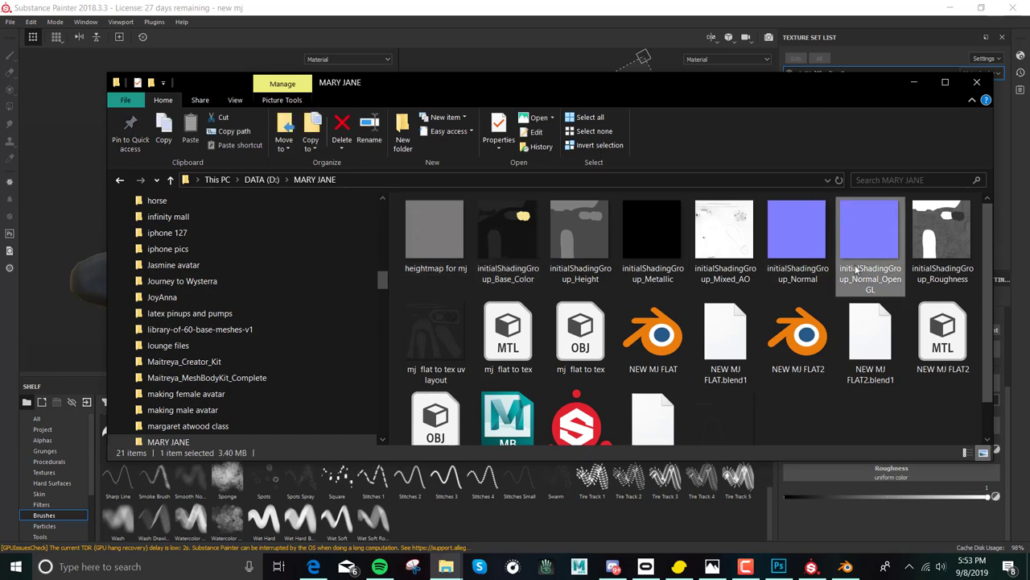
{"action": "double_click", "coordinate": [856, 269]}
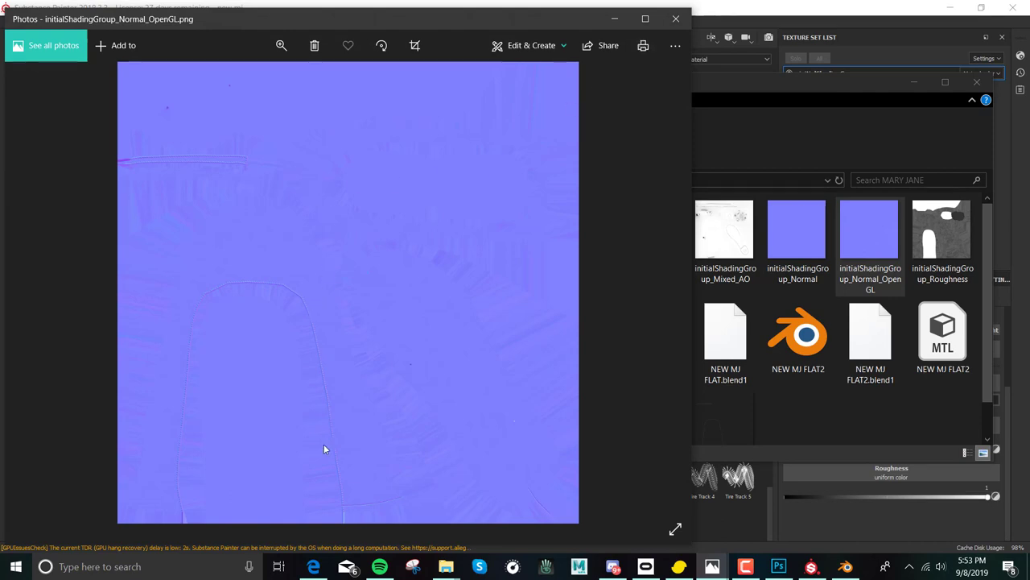
{"action": "left_click", "coordinate": [676, 19]}
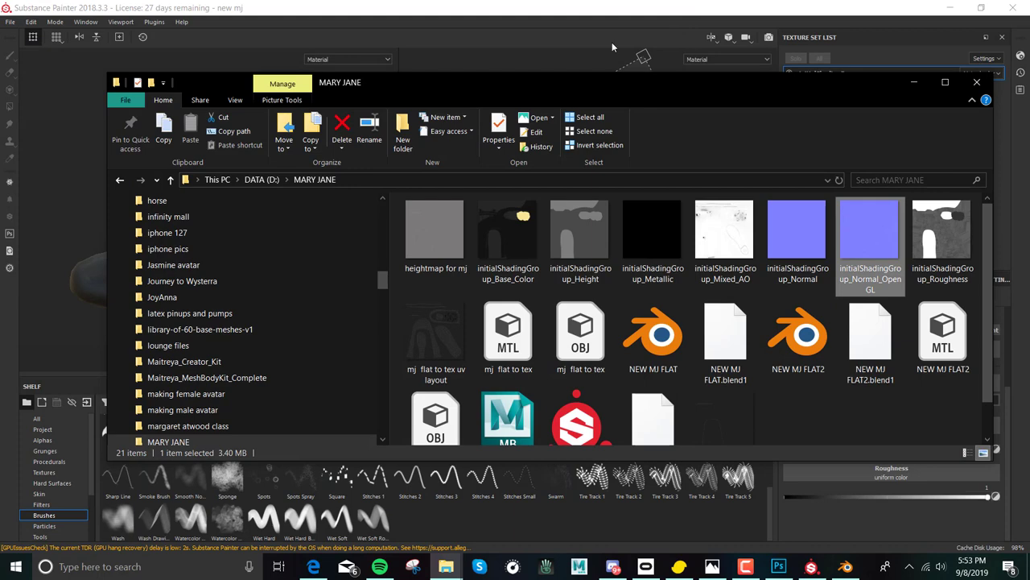